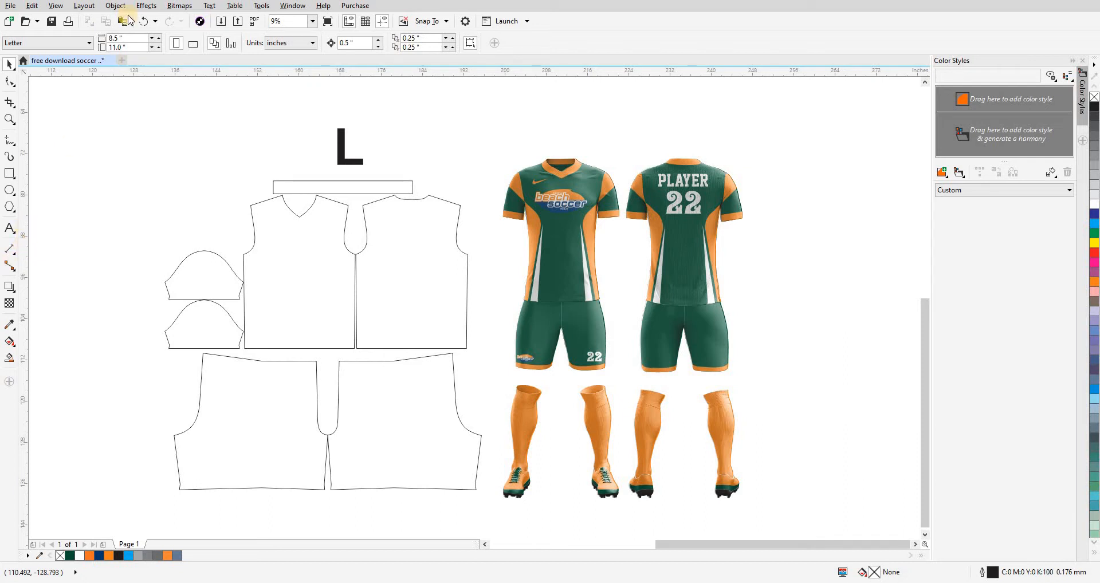
scroll(277, 138, down, 1)
scroll(272, 140, up, 1)
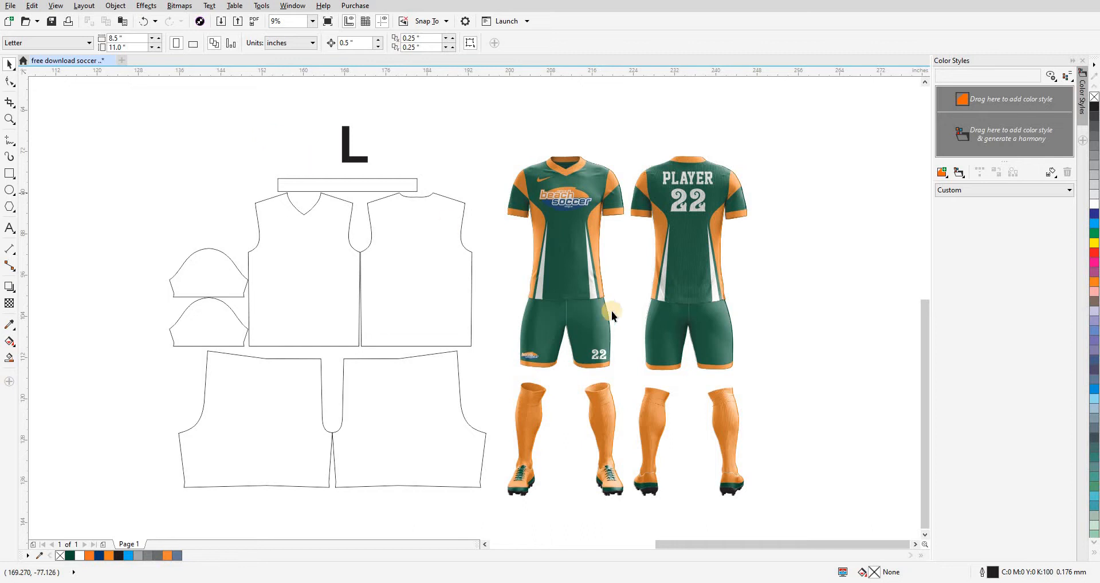
click(582, 291)
drag(575, 269, 524, 268)
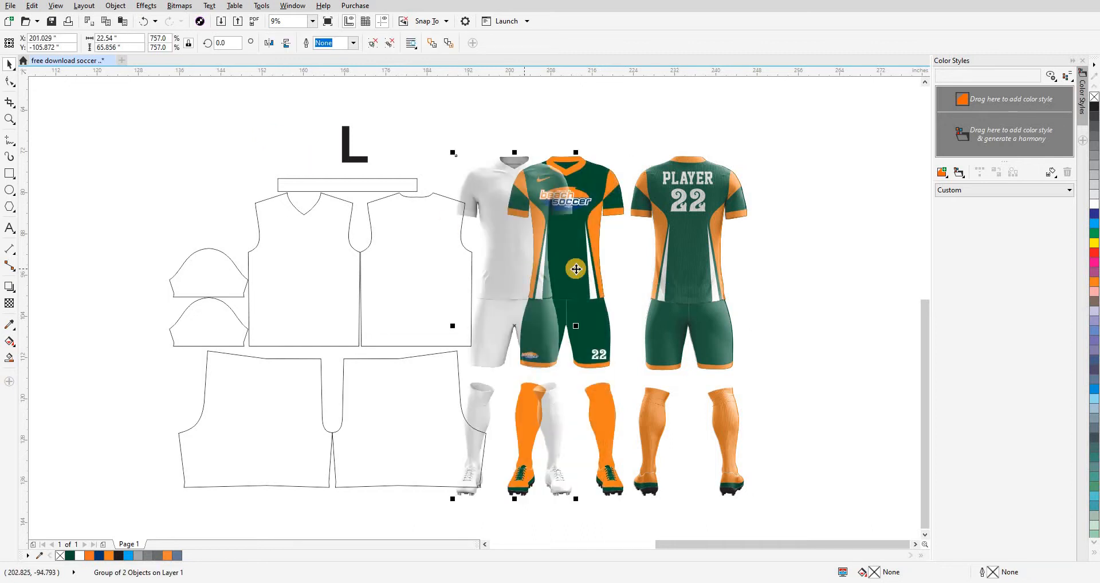
key(ctrl+z)
drag(686, 273, 726, 273)
click(301, 259)
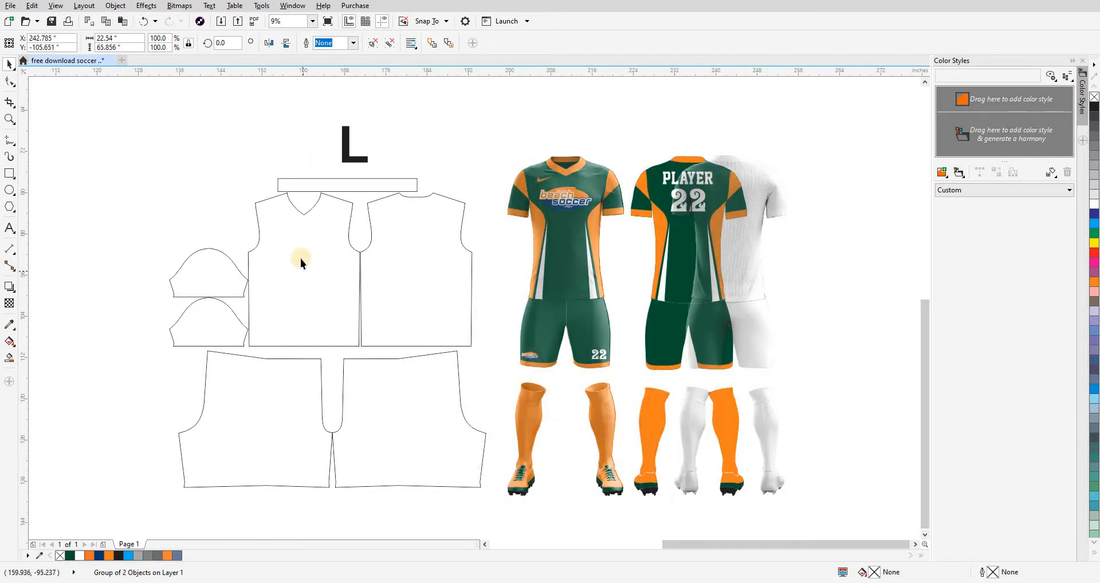
key(ctrl+z)
Select both the front and back shading overlays of the mockup, set the nudge distance to 55 inches and move them right by it.
click(496, 291)
scroll(487, 320, down, 1)
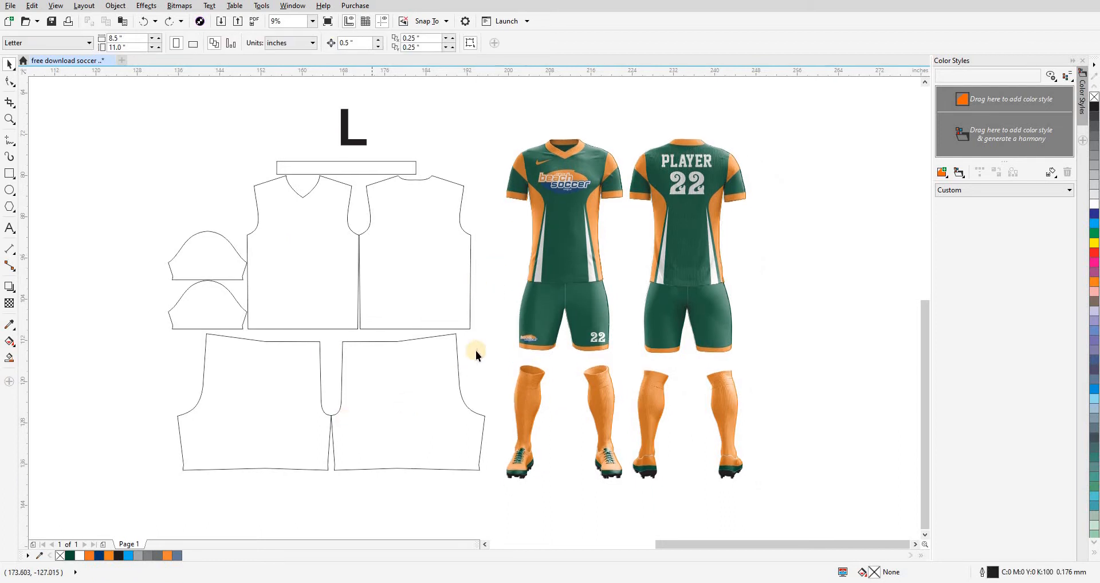
scroll(489, 342, up, 3)
scroll(452, 353, down, 3)
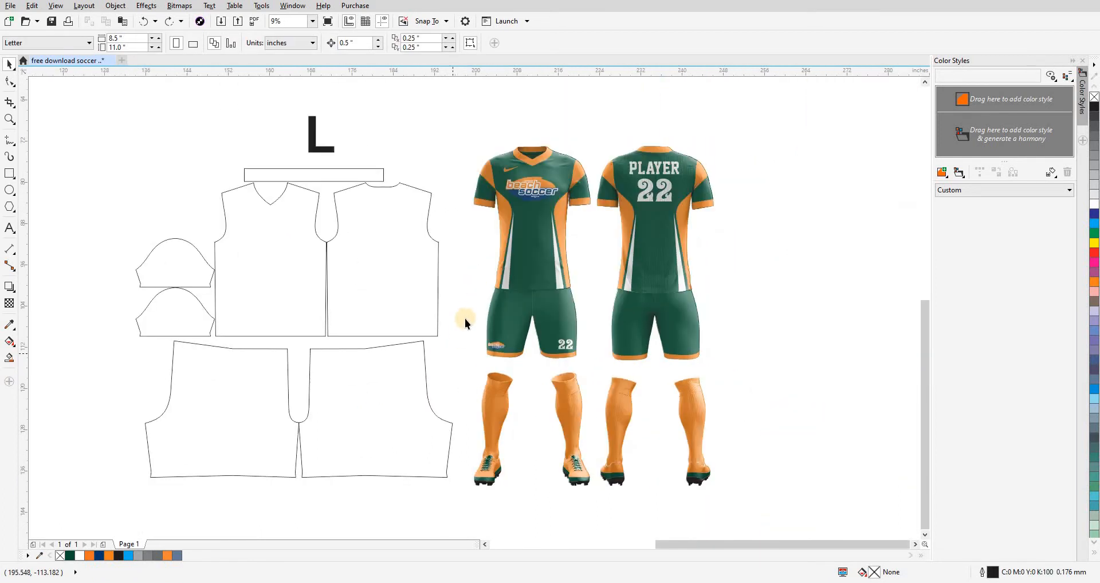
click(543, 288)
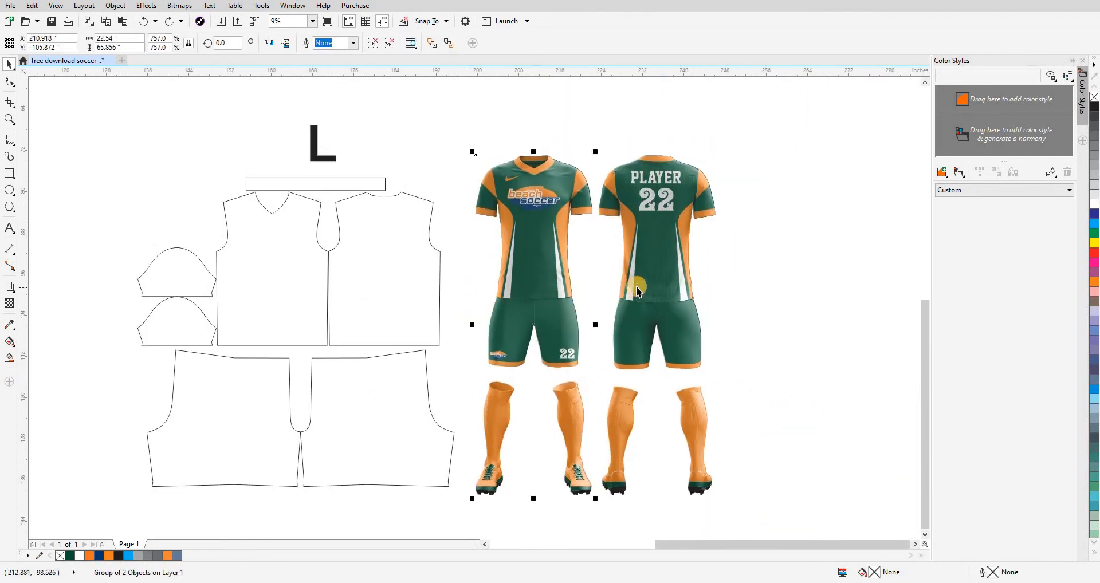
shift+click(637, 288)
key(shift+n)
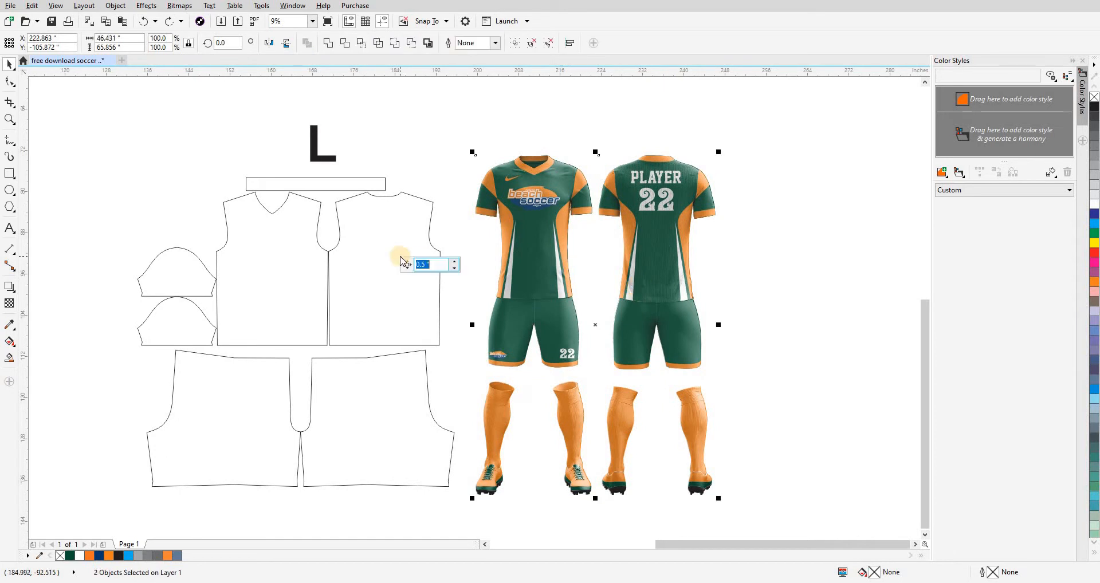
text(55)
key(Return)
key(Right)
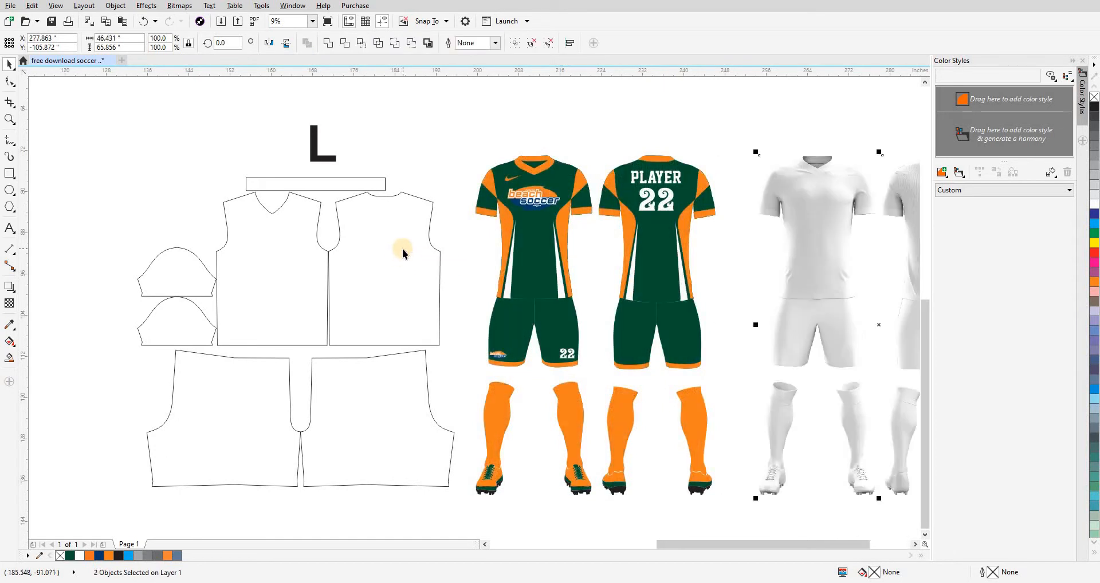
click(469, 250)
Place a copy of the mockup's front jersey body in the empty area left of the pattern pieces.
key(ctrl+F6)
drag(504, 277, 593, 267)
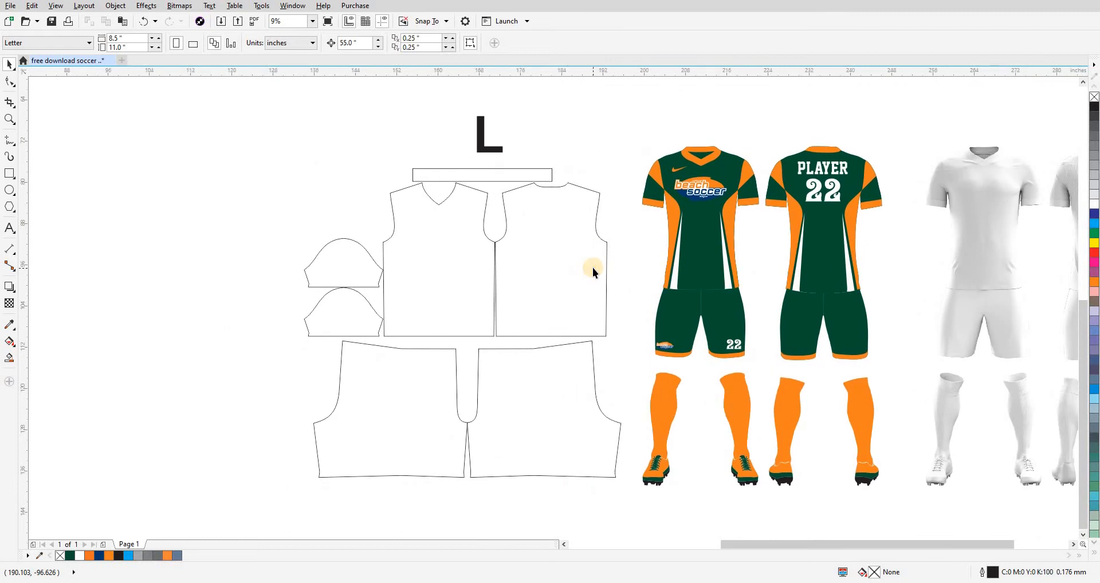
click(680, 254)
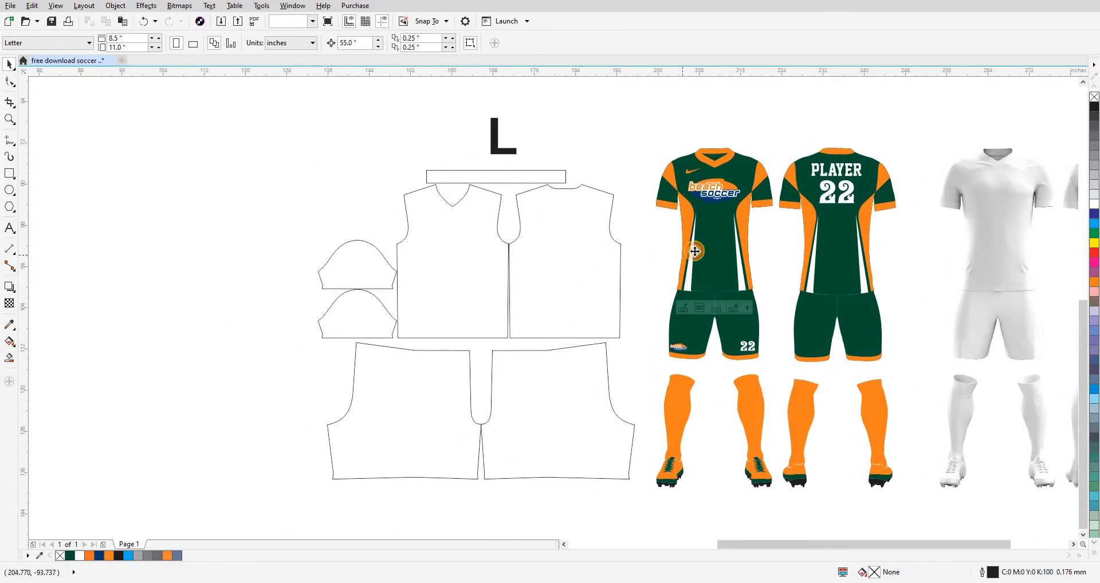
drag(689, 242, 264, 287)
Match the jersey copy to the front pattern piece by setting its height to 29.76 inches, keeping its proportions.
click(437, 281)
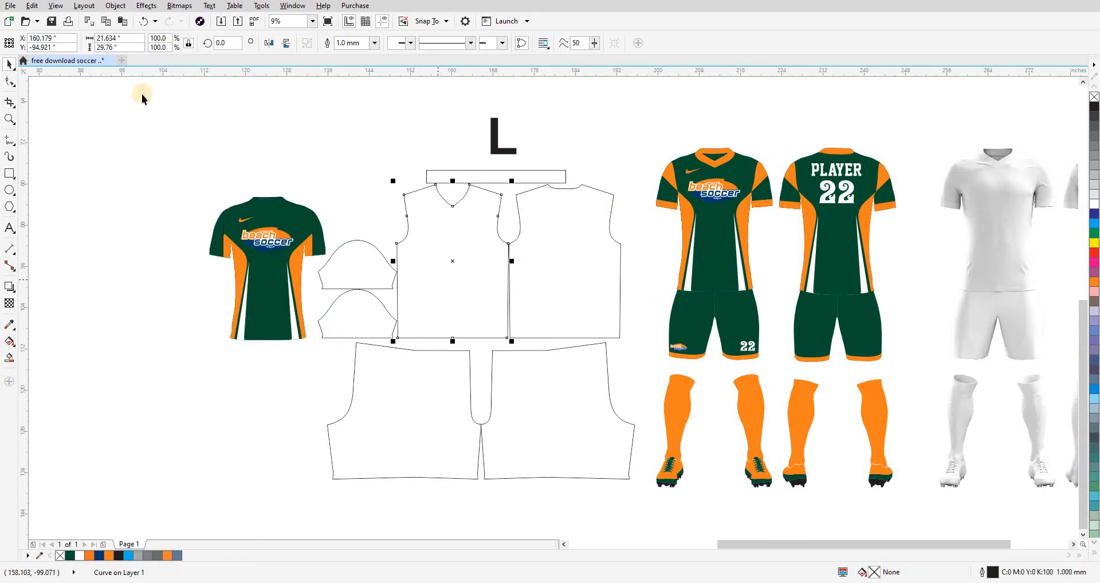
click(304, 223)
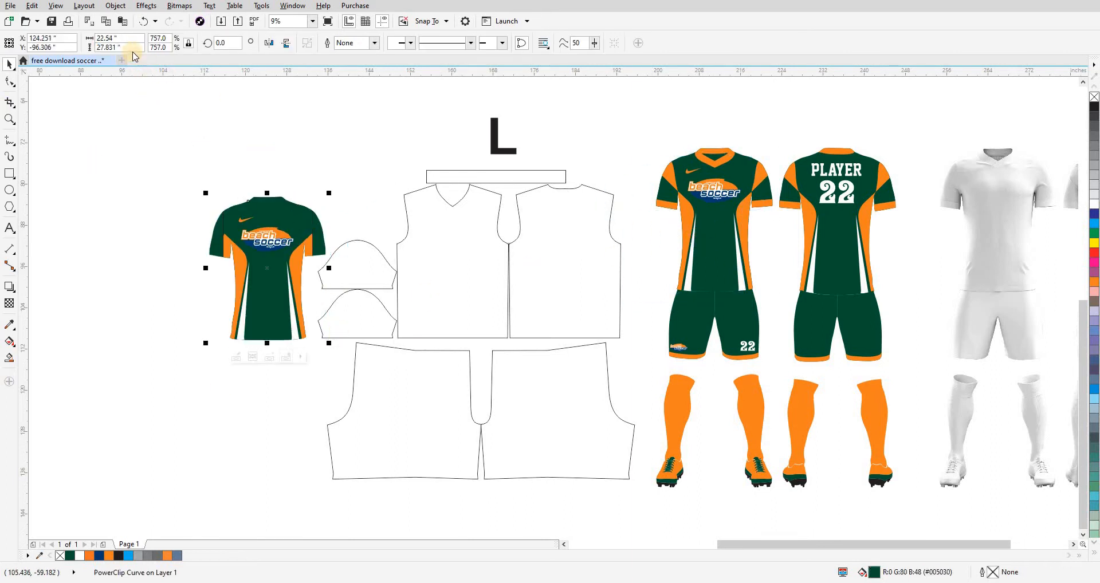
click(129, 47)
text(29.76)
key(Return)
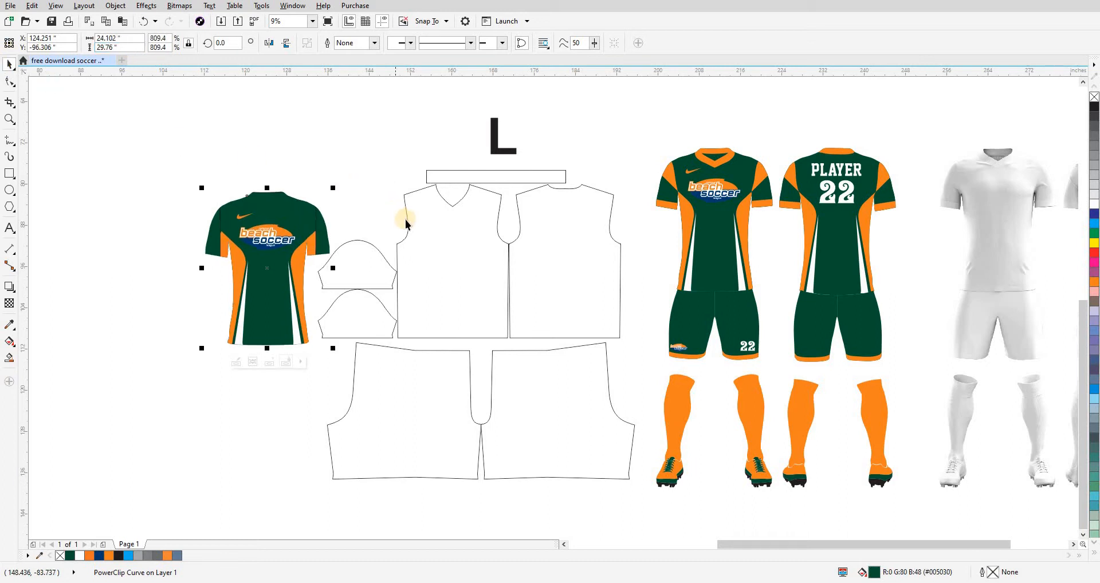
Move the two sleeve pattern pieces left beyond the jersey copy, and centre that copy on the front pattern piece.
click(359, 224)
drag(359, 224, 87, 293)
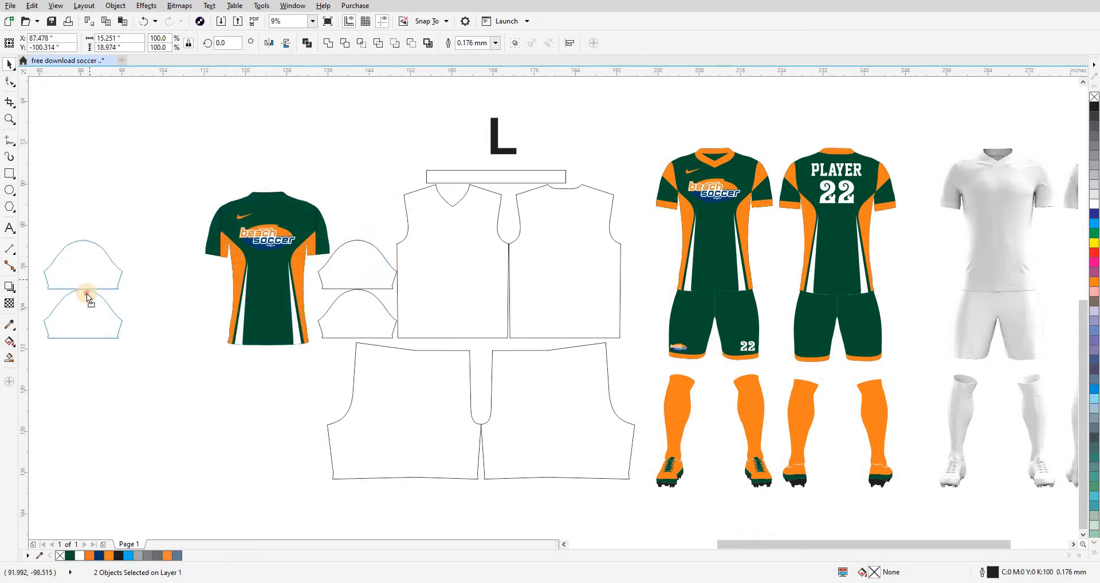
drag(162, 438, 450, 293)
key(z)
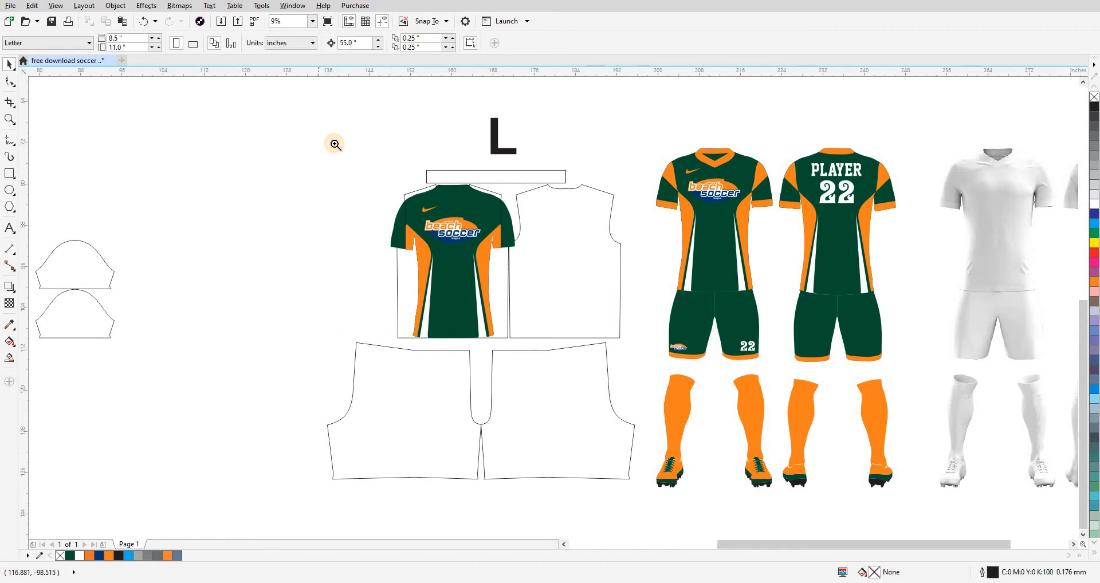
drag(331, 140, 588, 369)
key(space)
Set the nudge distance to 30 inches and move the jersey copy left by it, off the front pattern piece.
click(646, 216)
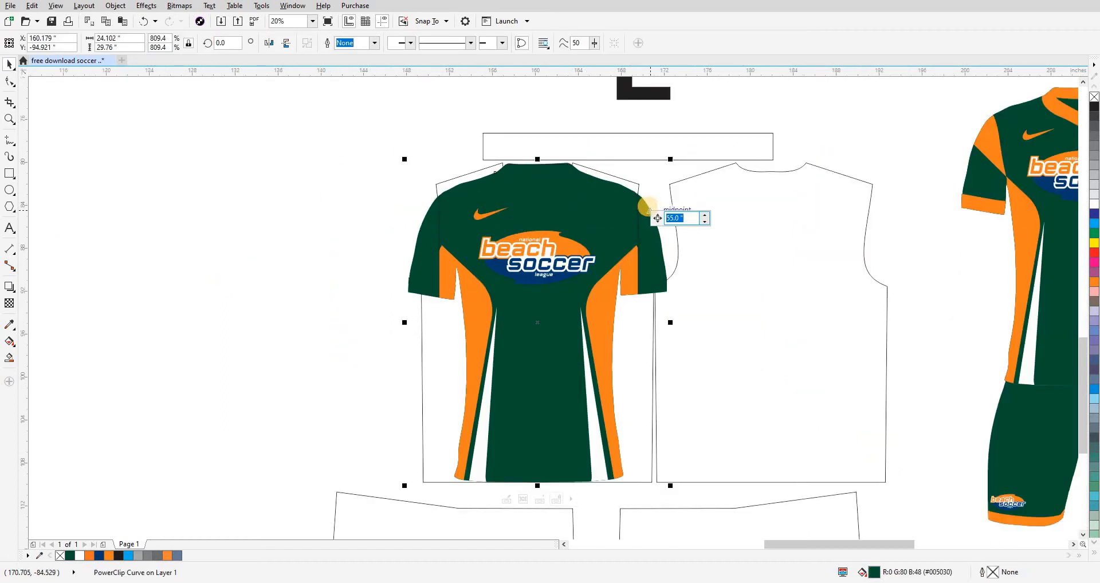
key(ctrl+z)
click(363, 243)
scroll(363, 243, down, 1)
key(F2)
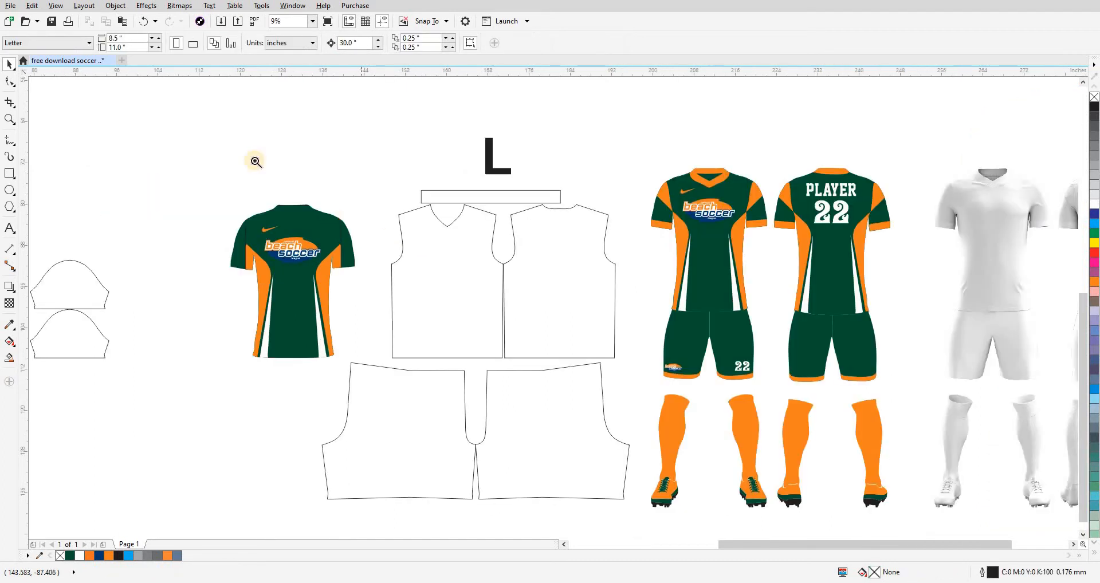
Draw a rectangle about 18.5 by 30.2 inches over the jersey copy's body and PowerClip the jersey artwork into it.
drag(220, 140, 595, 363)
click(411, 254)
click(319, 197)
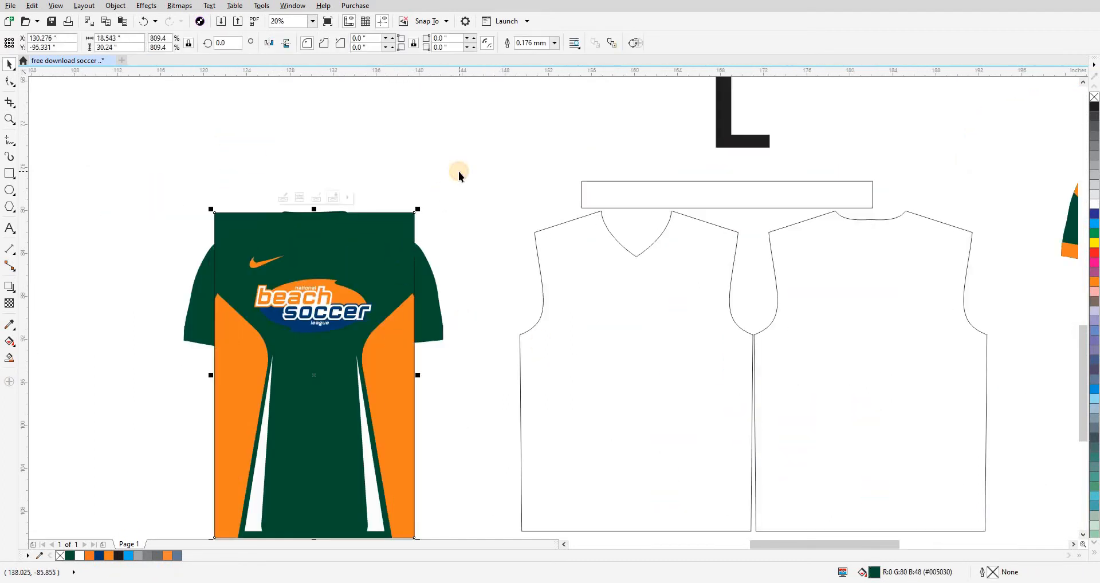
click(459, 175)
scroll(343, 221, down, 2)
mouse_move(343, 279)
mouse_down()
mouse_move(286, 165)
mouse_move(344, 263)
mouse_up()
click(322, 330)
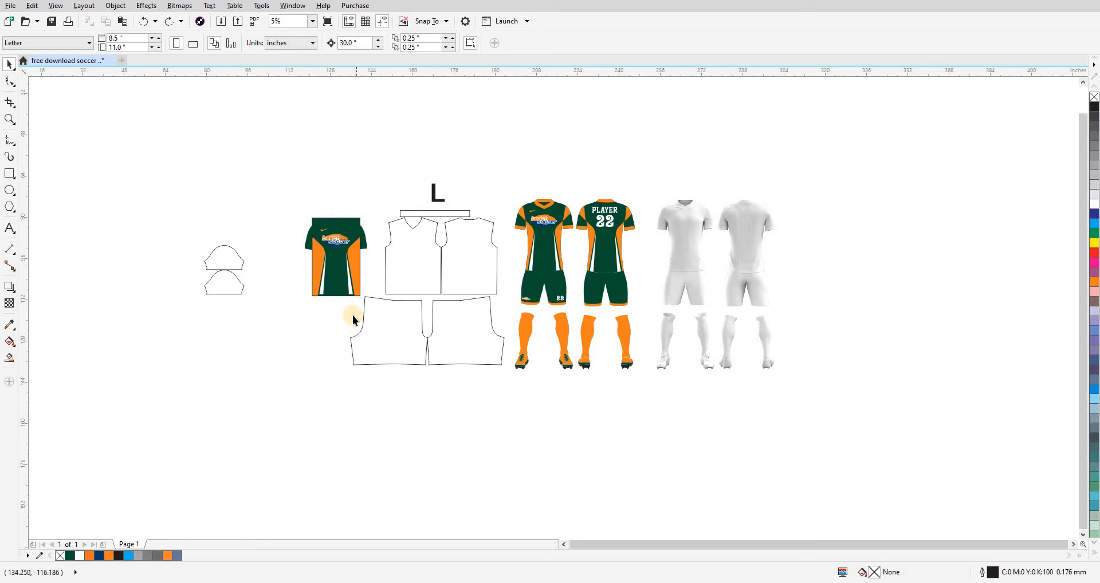
key(z)
drag(276, 199, 640, 349)
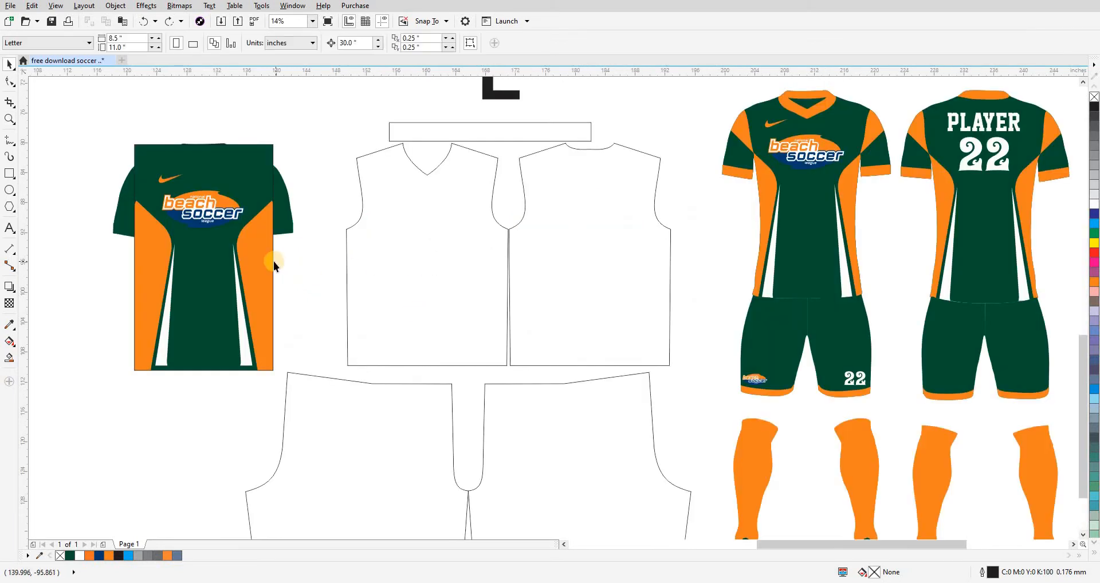
click(260, 276)
key(ctrl+shift+e)
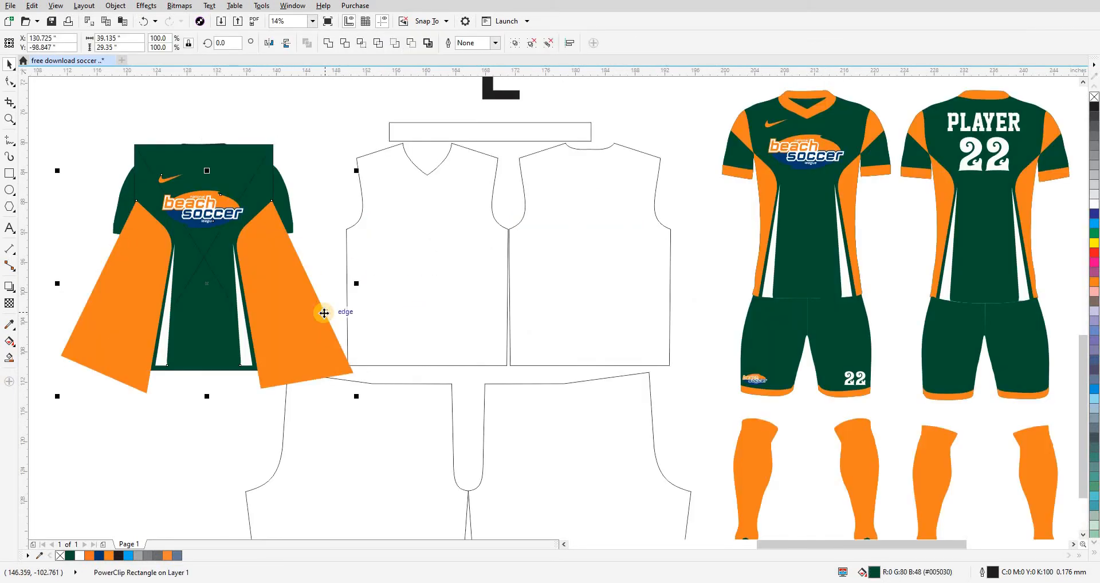
click(320, 250)
click(292, 309)
drag(301, 340, 361, 319)
key(Escape)
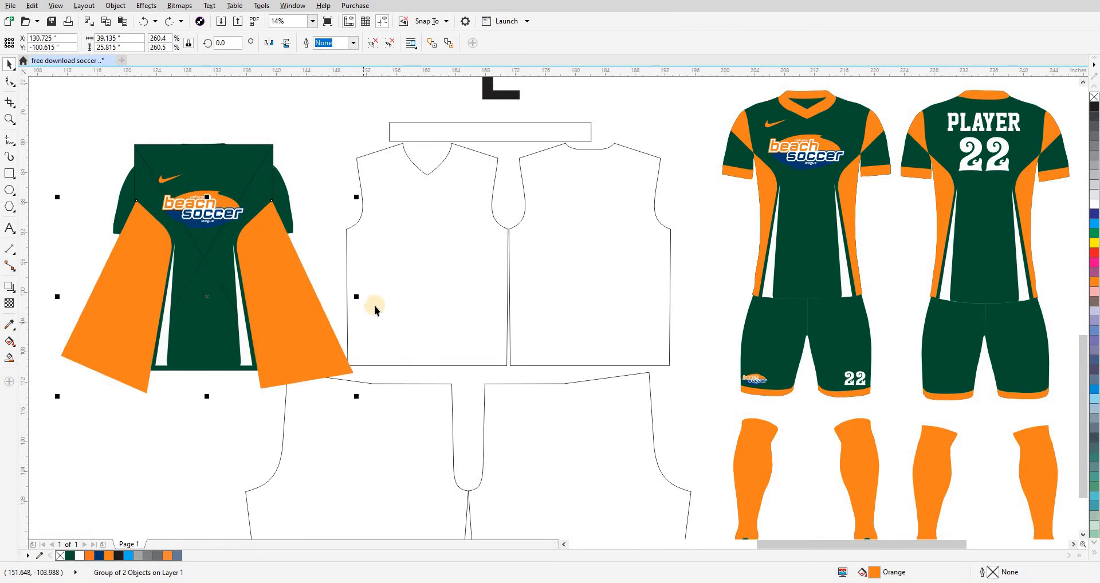
shift+click(386, 263)
key(c)
key(e)
key(ctrl+z)
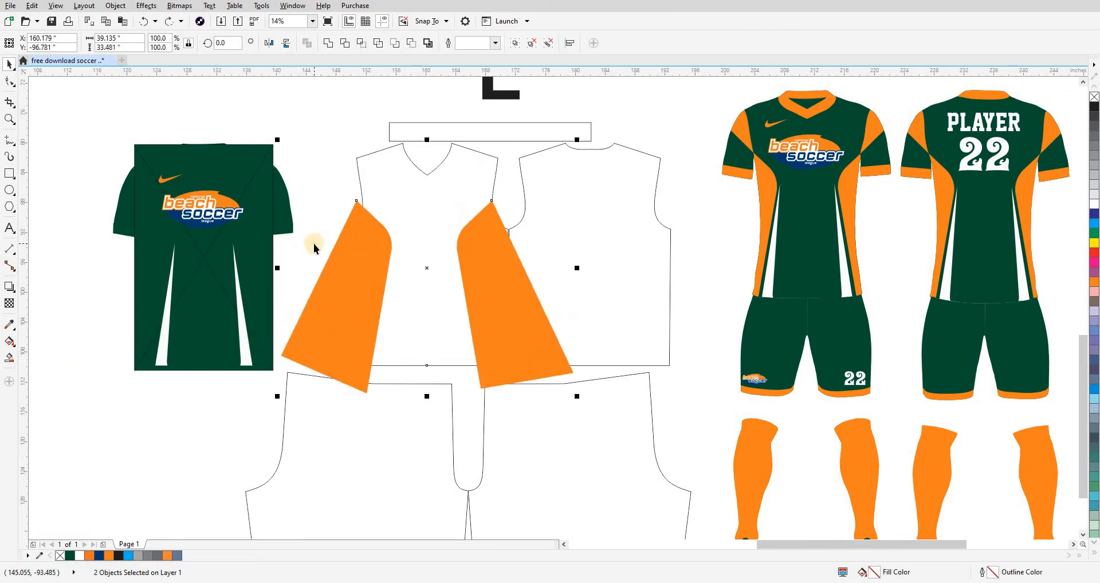
key(ctrl+z)
key(ctrl+z)
key(Escape)
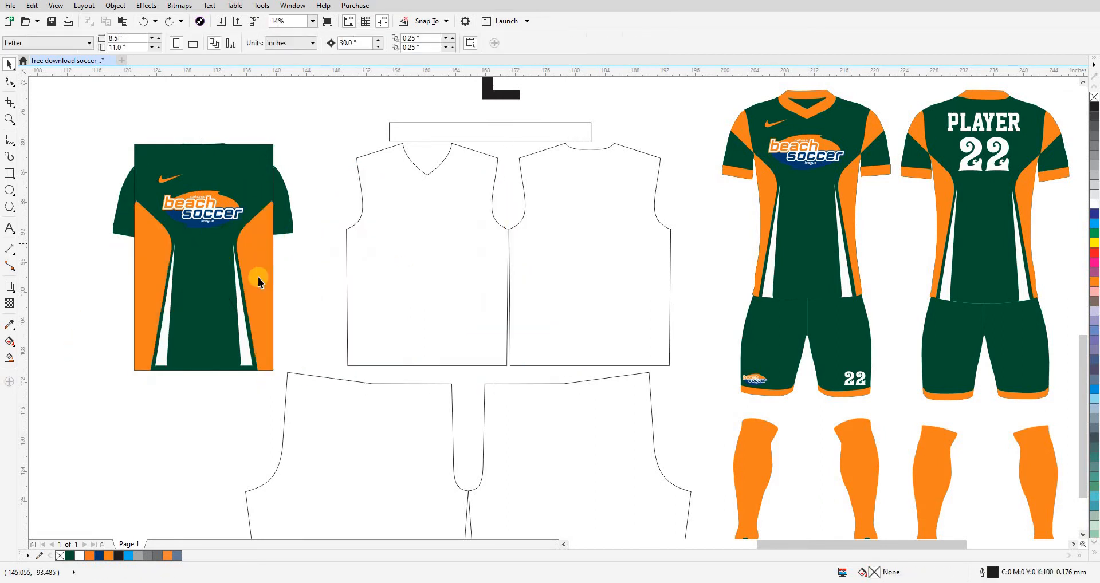
Centre the PowerClip rectangle with the jersey artwork horizontally and vertically on the front pattern piece.
key(shift+F9)
click(272, 277)
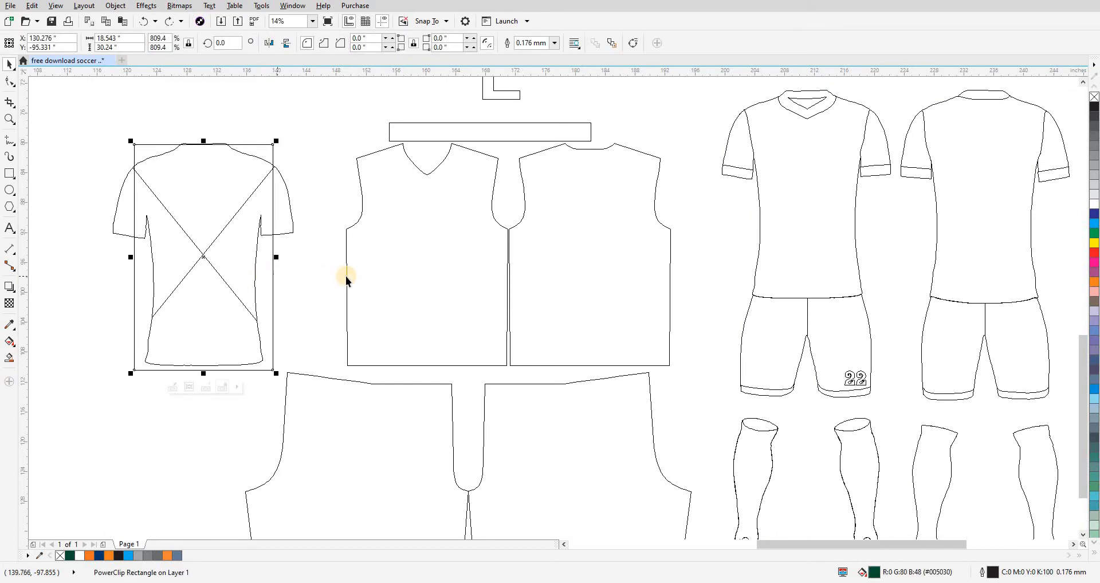
key(shift+F9)
shift+click(353, 273)
key(c)
key(e)
click(294, 265)
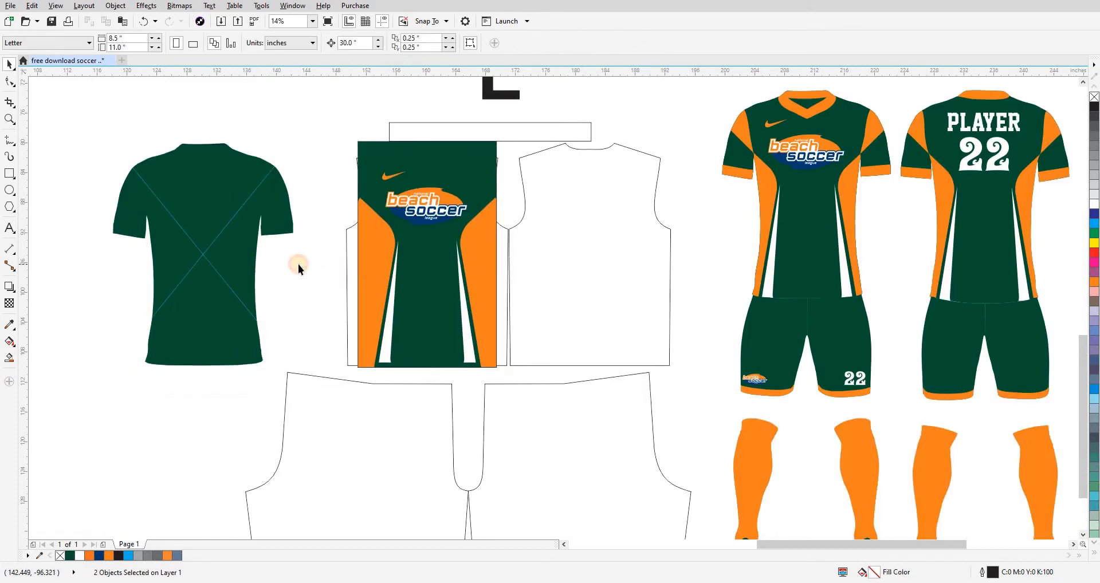
Remove the empty PowerClip frame from the leftover green jersey shape and delete the shape.
key(shift+F9)
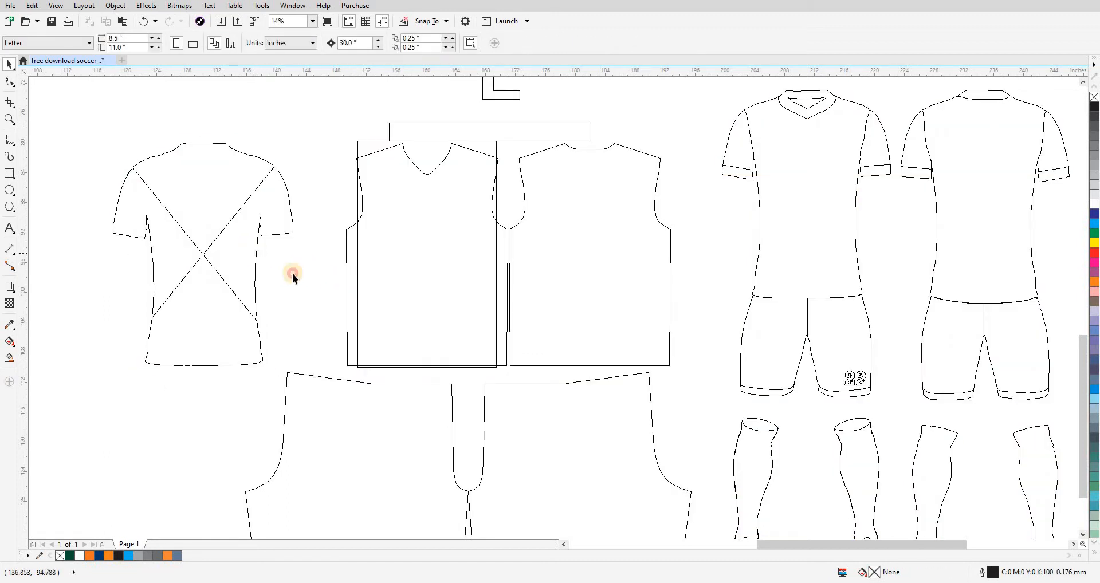
click(256, 256)
key(Delete)
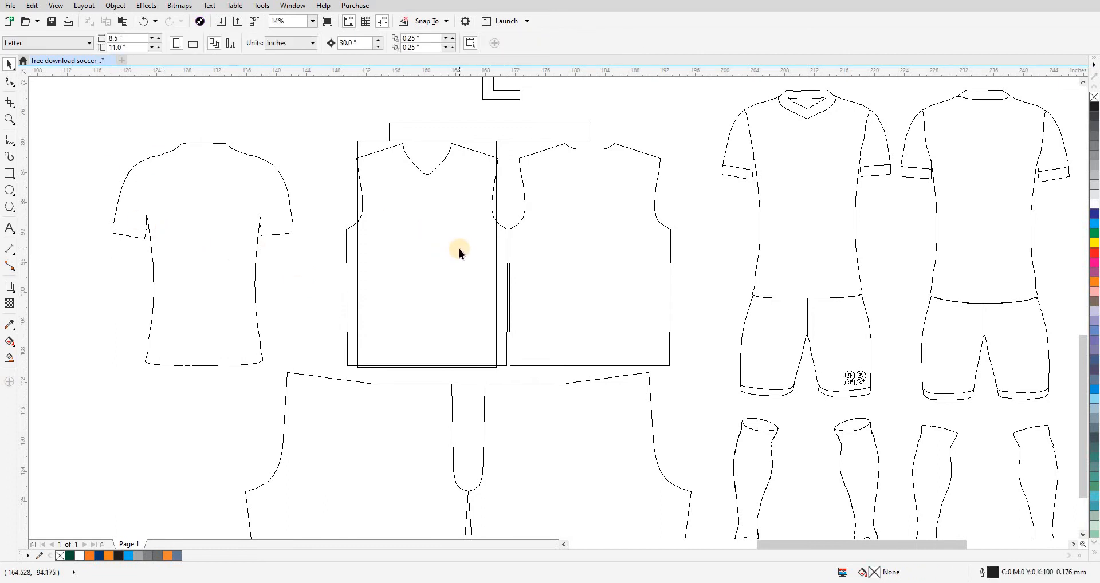
key(shift+F9)
click(278, 230)
key(Left)
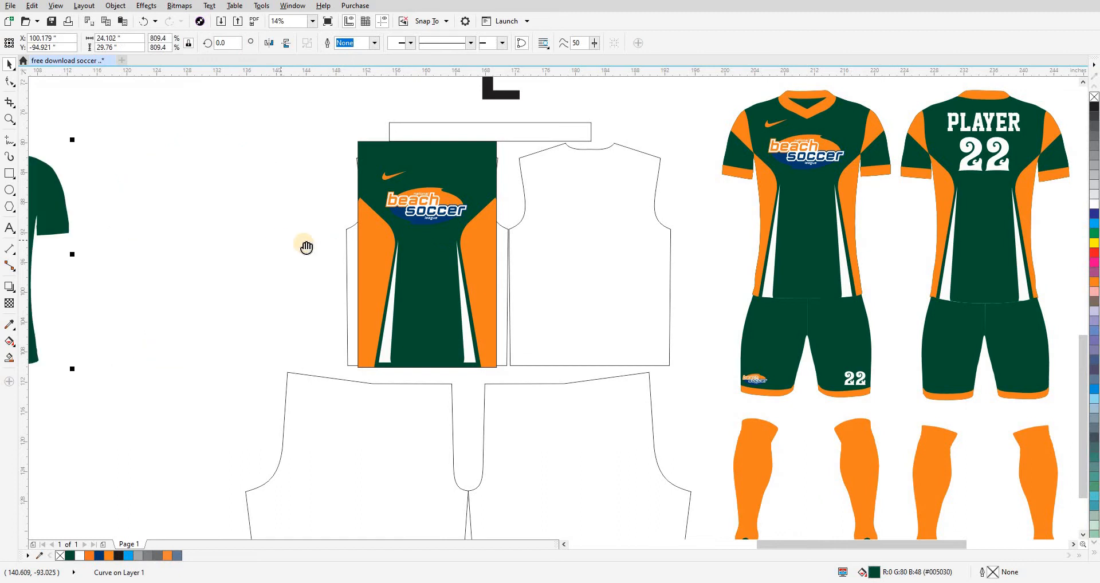
drag(306, 245, 463, 275)
click(364, 252)
key(Delete)
Move the artwork rectangle 30 inches left, off the front pattern piece.
click(543, 180)
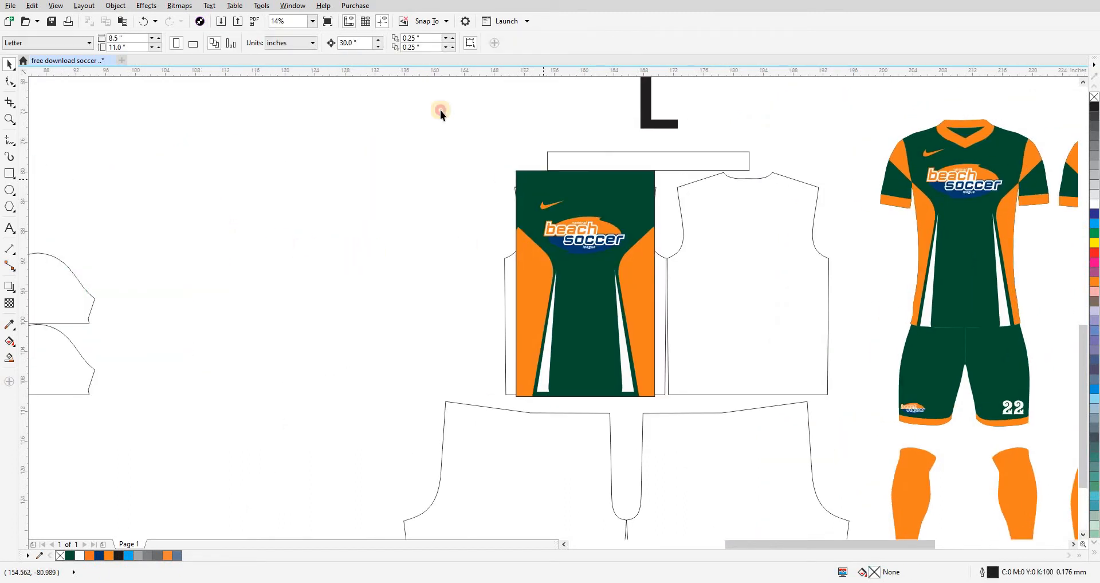
key(shift+n)
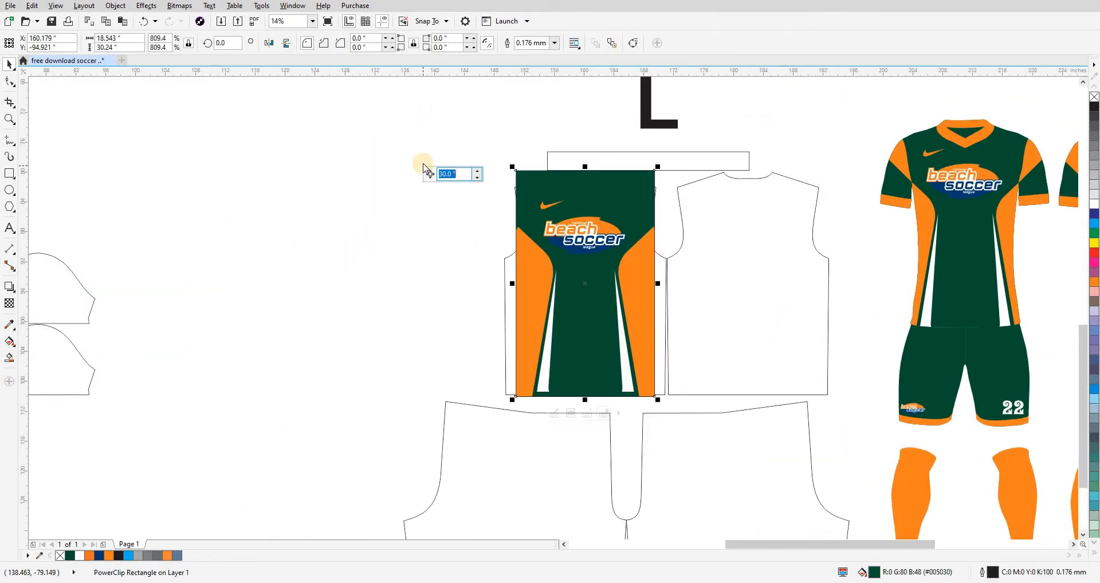
key(Return)
key(Left)
key(Escape)
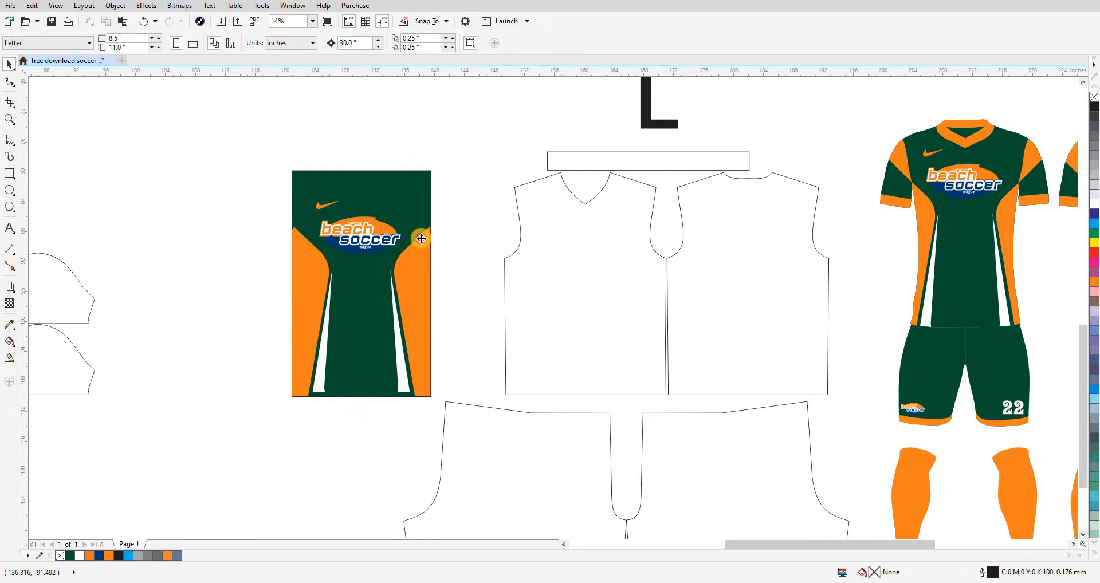
Extract the orange side panels from the artwork rectangle, move them 30 inches right onto the front pattern piece, and switch to wireframe view.
click(421, 238)
key(z)
drag(265, 154, 671, 454)
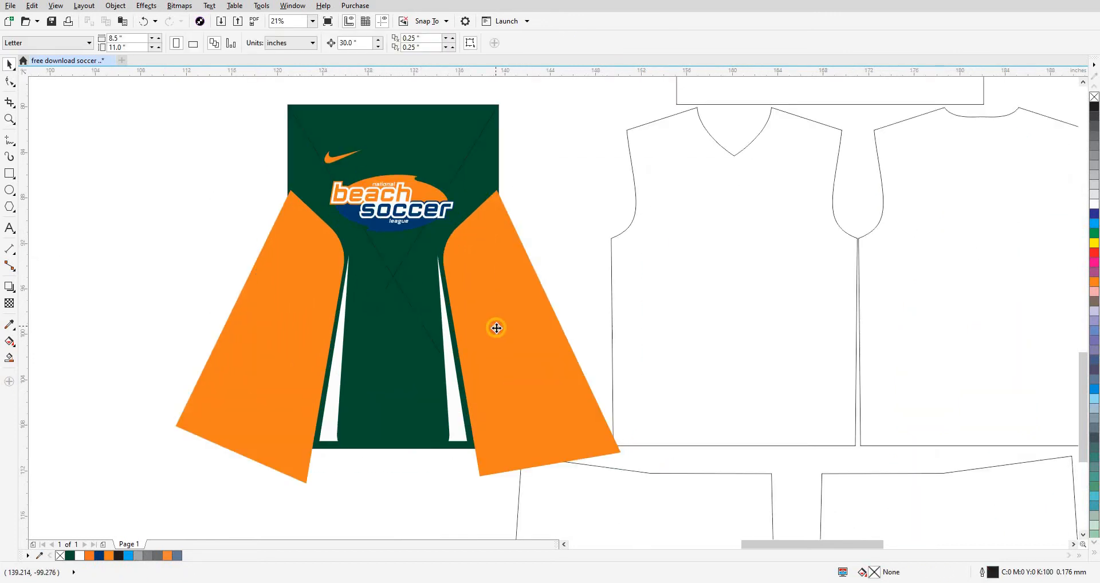
click(496, 328)
key(Right)
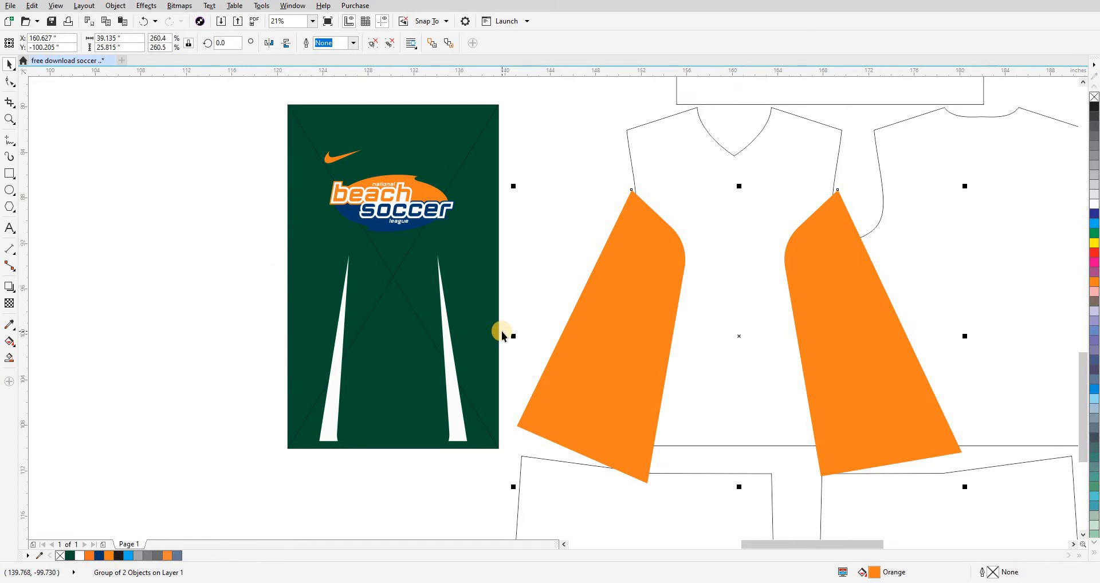
key(shift+F9)
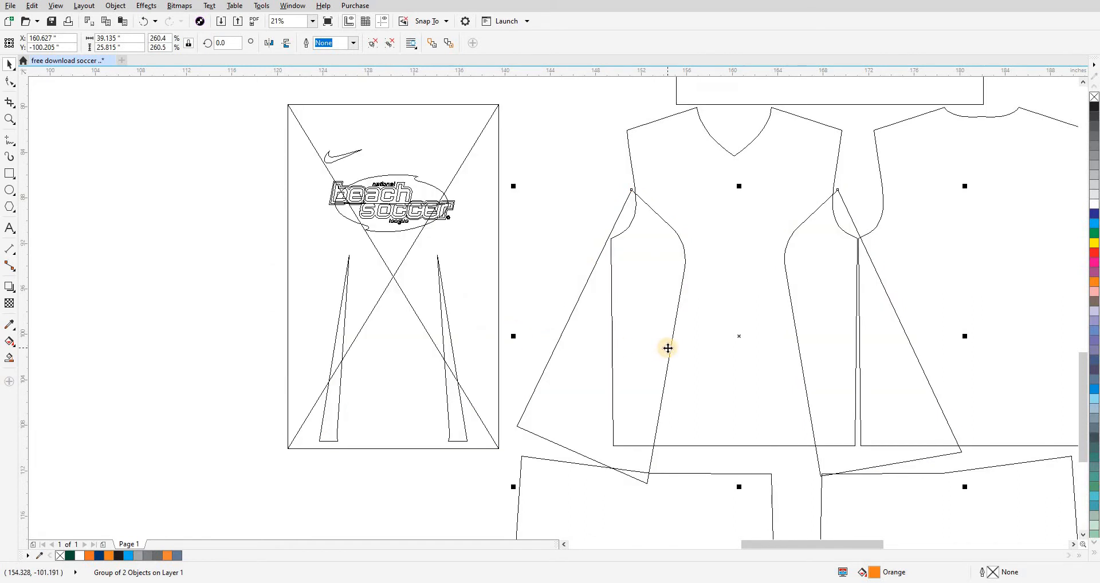
Return to the filled view and move the pair of white stripes 30 inches right onto the front pattern piece.
key(F10)
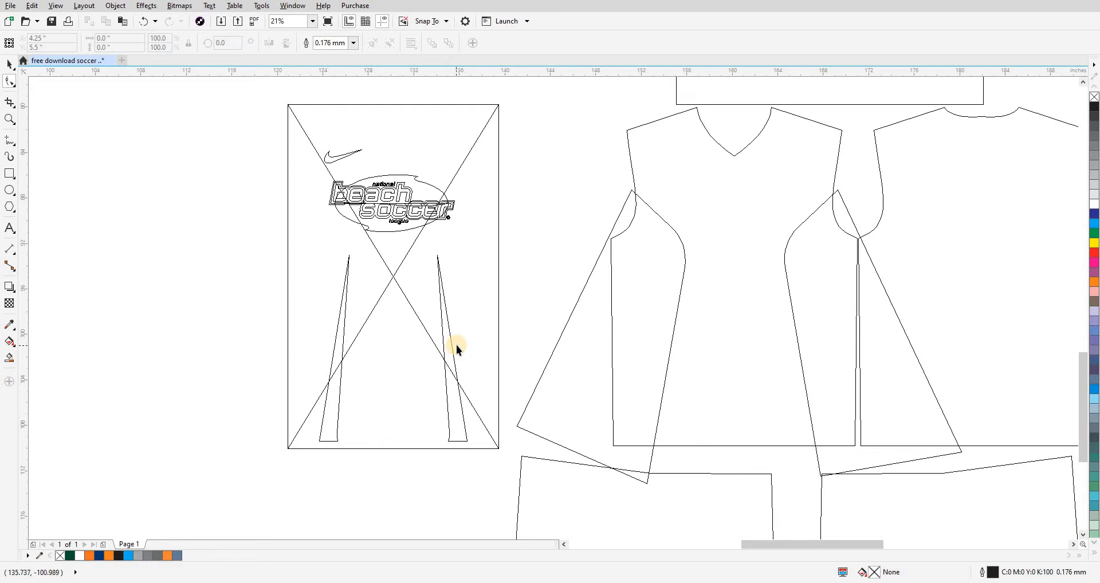
key(space)
key(shift+F9)
click(451, 331)
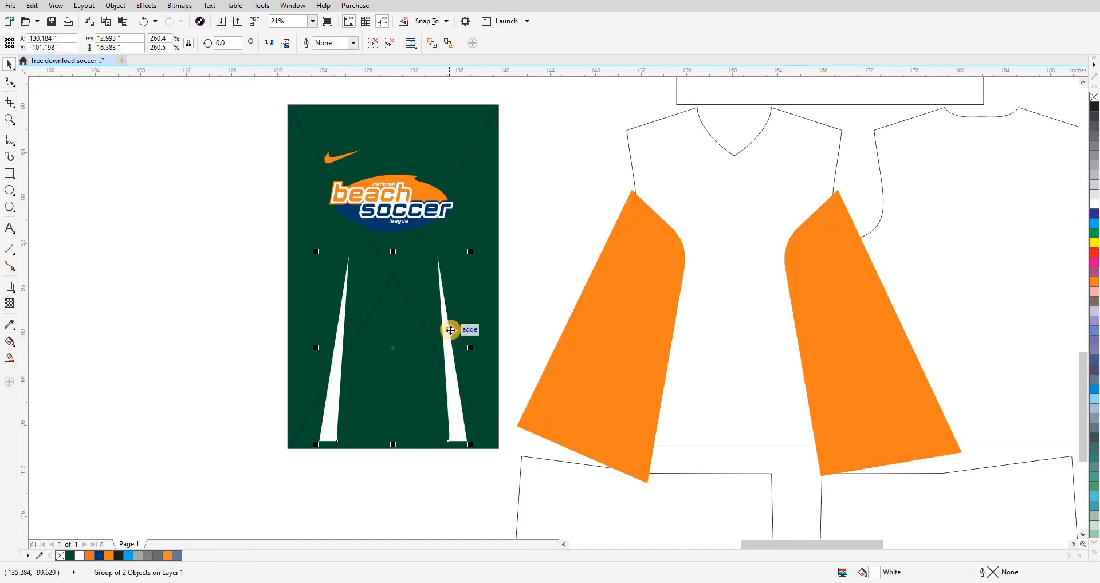
key(Right)
Sample the dark green #005030 from the artwork rectangle with the Color Eyedropper and fill the front pattern piece with it.
key(i)
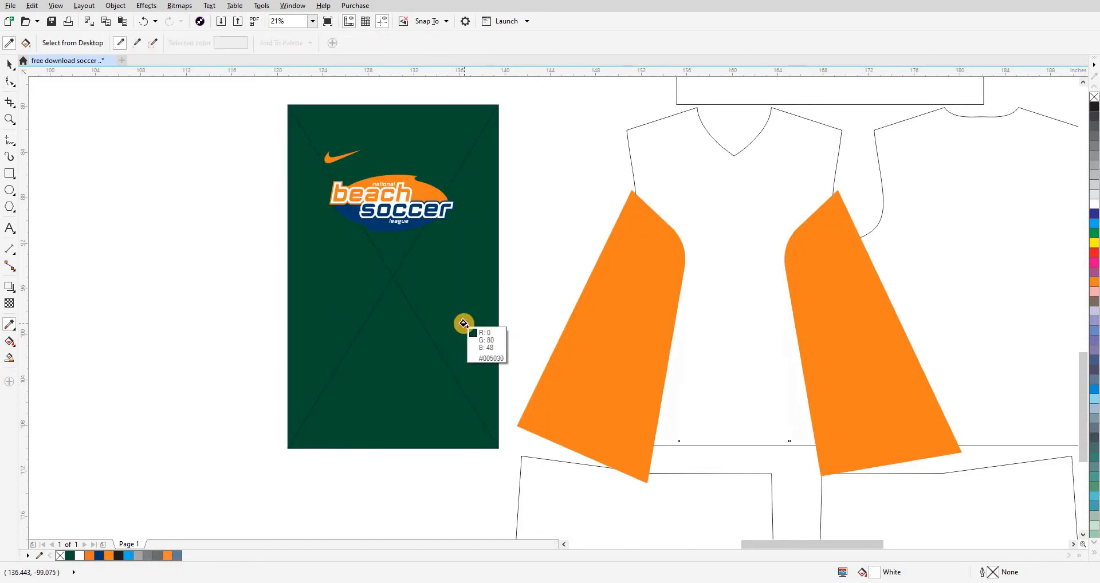
click(465, 330)
click(700, 146)
key(space)
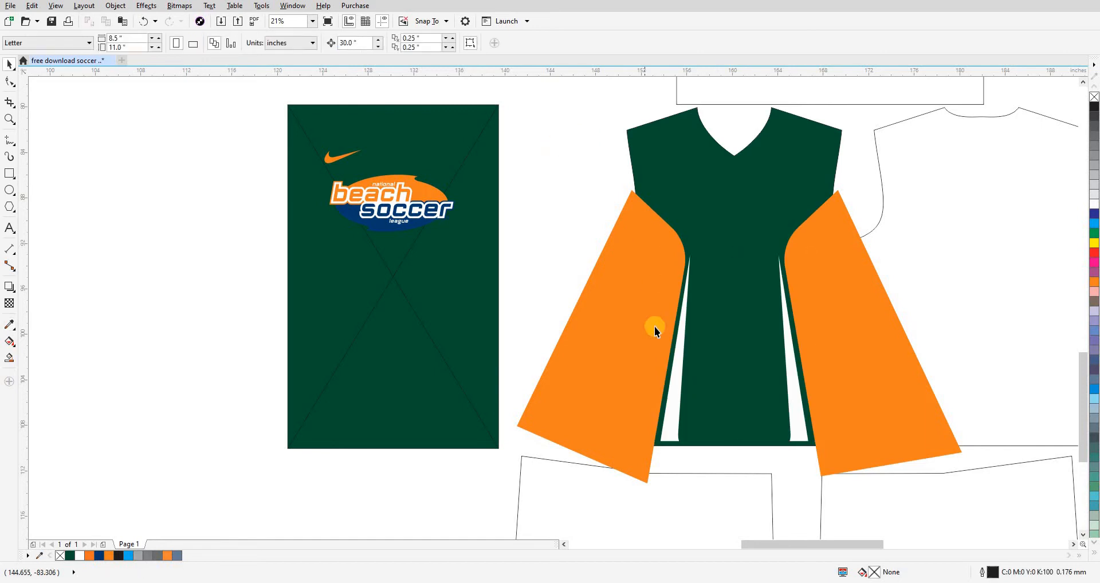
PowerClip the orange side panels and the white stripes inside the green front pattern piece.
click(673, 352)
shift+click(828, 298)
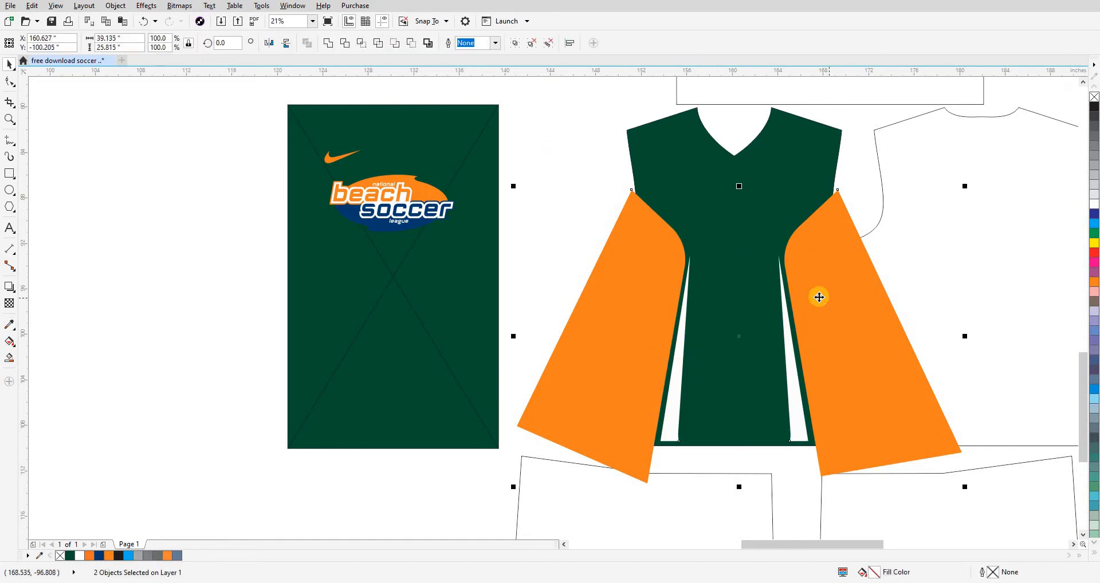
key(ctrl+1)
click(814, 175)
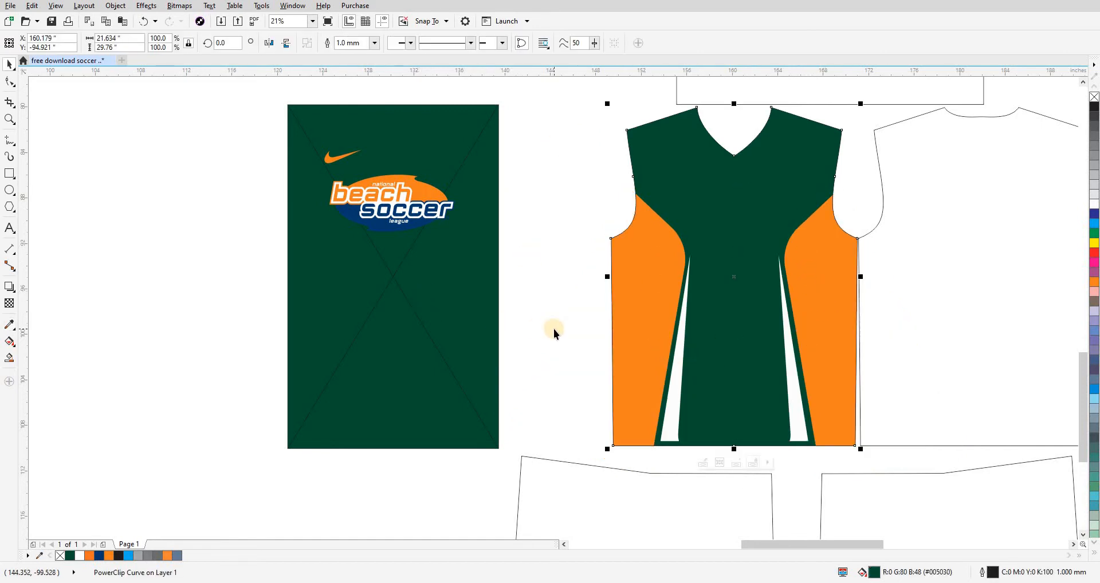
key(Escape)
Place a horizontal guideline 1 inch above the front piece's bottom edge, at Y -108.801 inches.
ctrl+click(680, 428)
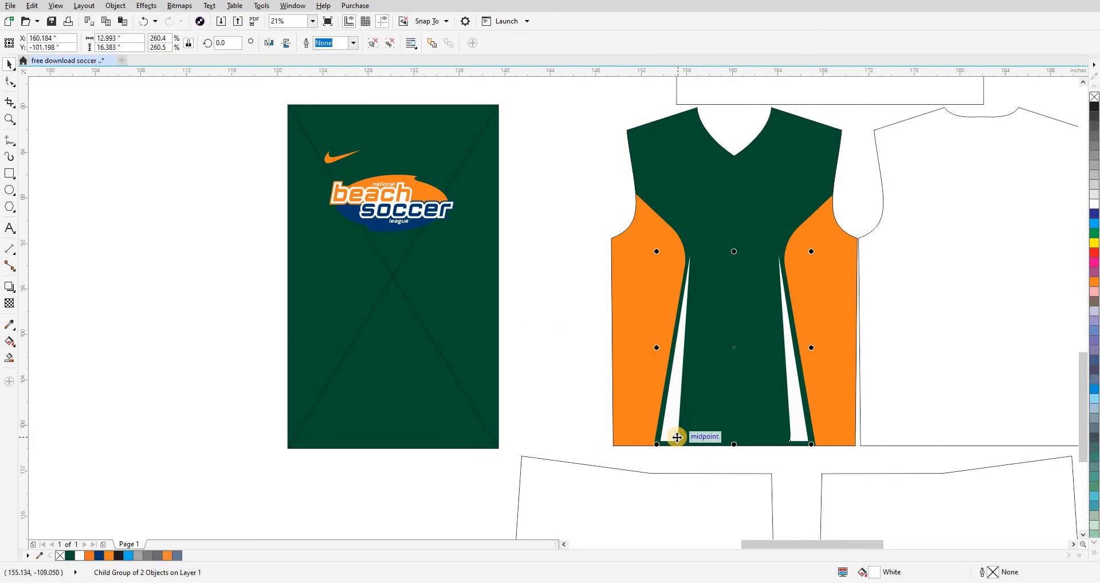
scroll(678, 431, up, 2)
click(616, 459)
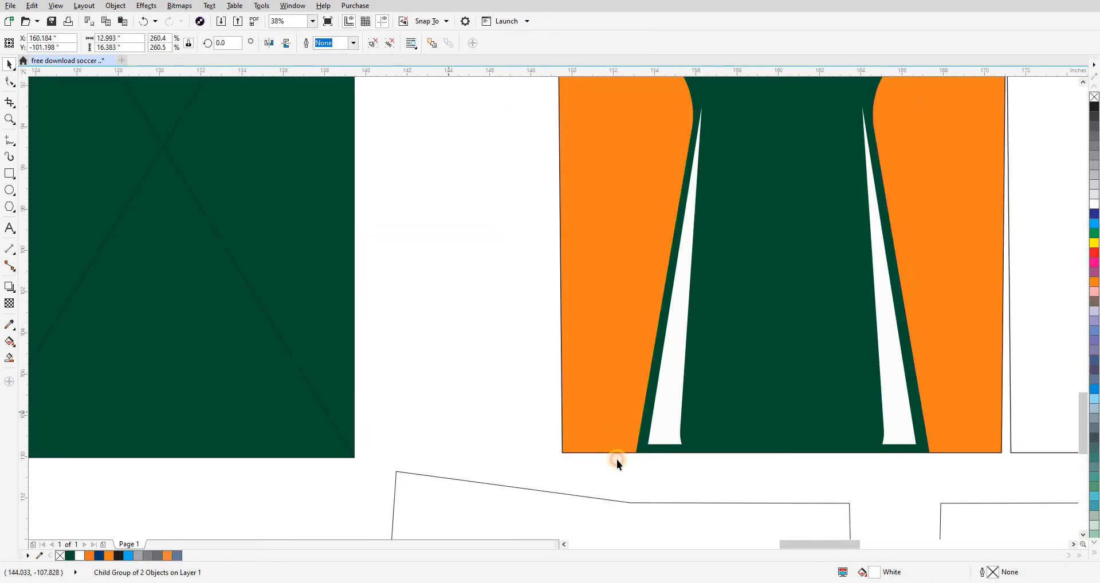
scroll(627, 356, up, 2)
drag(603, 78, 676, 427)
key(Return)
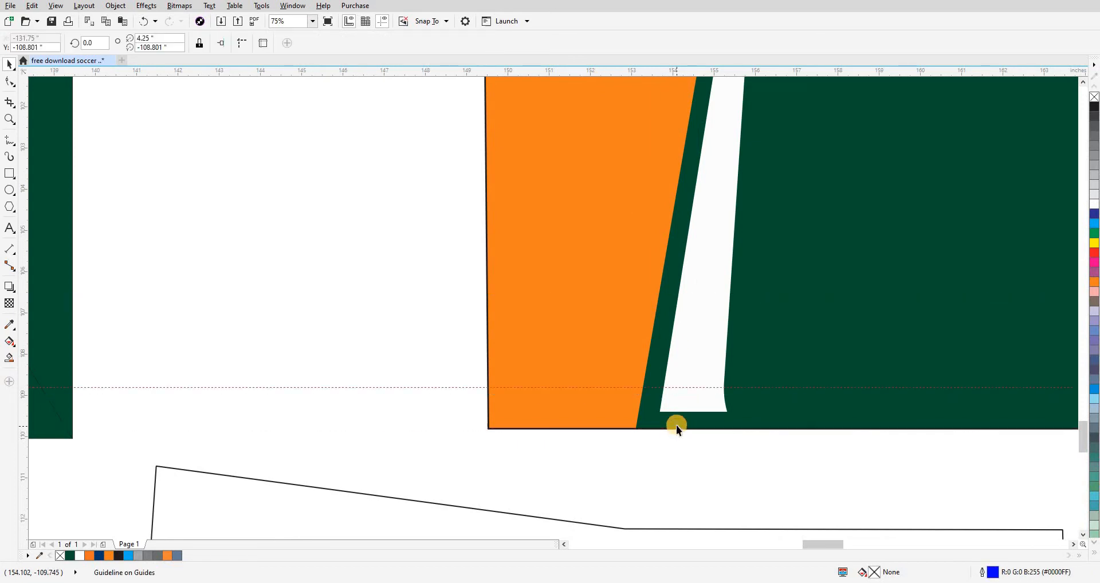
Move the white stripes inside the front piece down about 0.41 inch so their lower ends meet the bottom edge.
scroll(606, 394, down, 4)
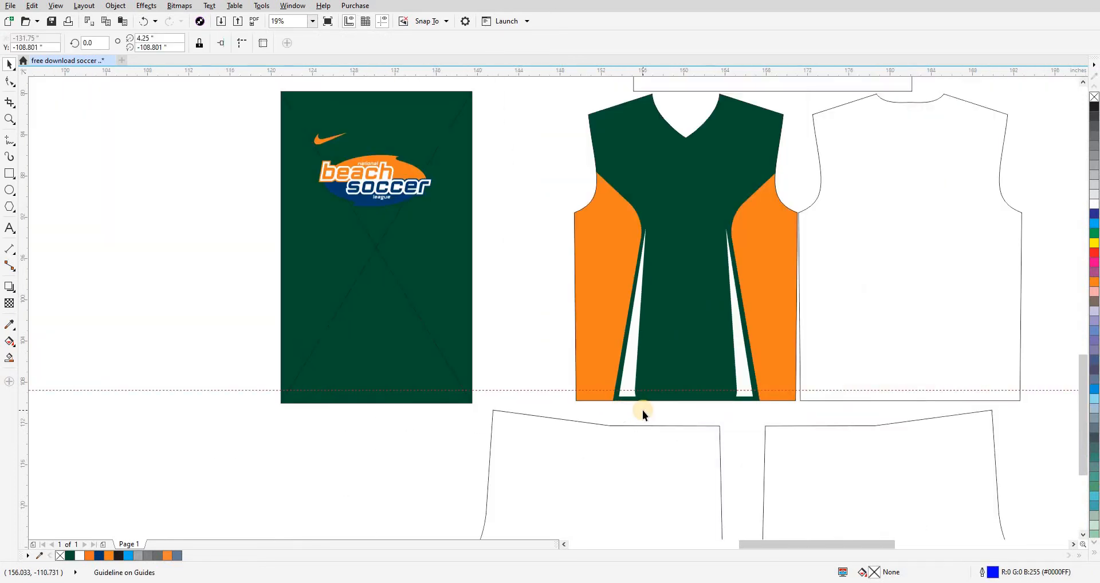
click(634, 403)
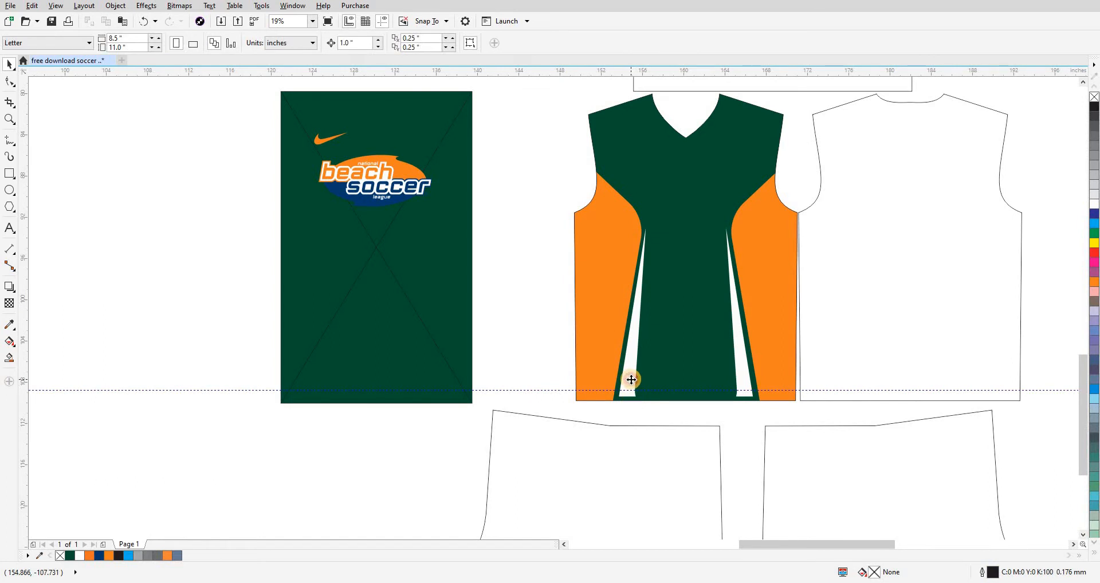
ctrl+click(630, 380)
scroll(629, 381, up, 5)
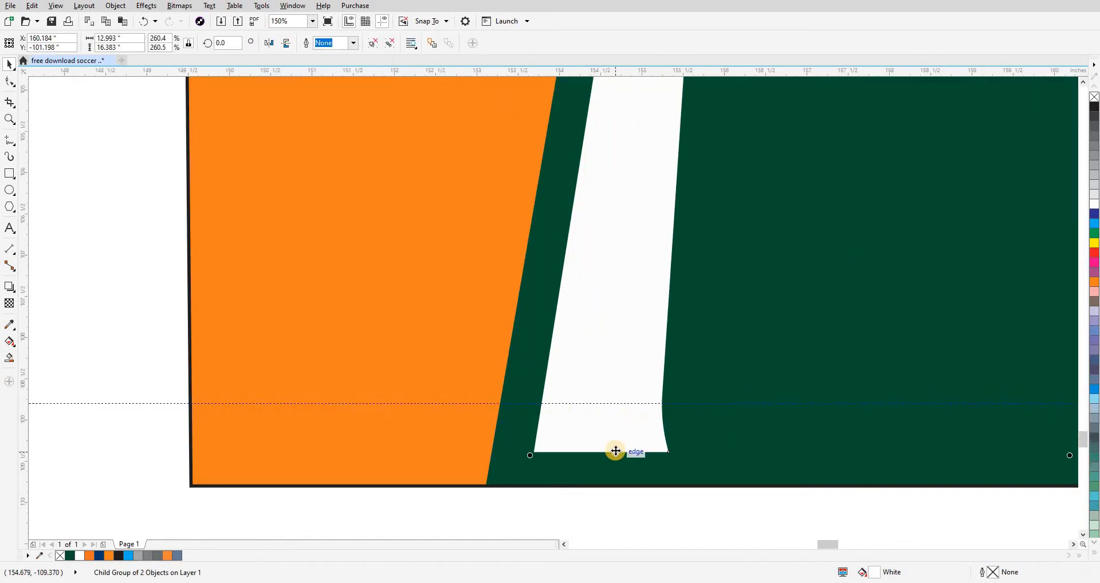
drag(615, 453, 614, 480)
scroll(589, 411, down, 5)
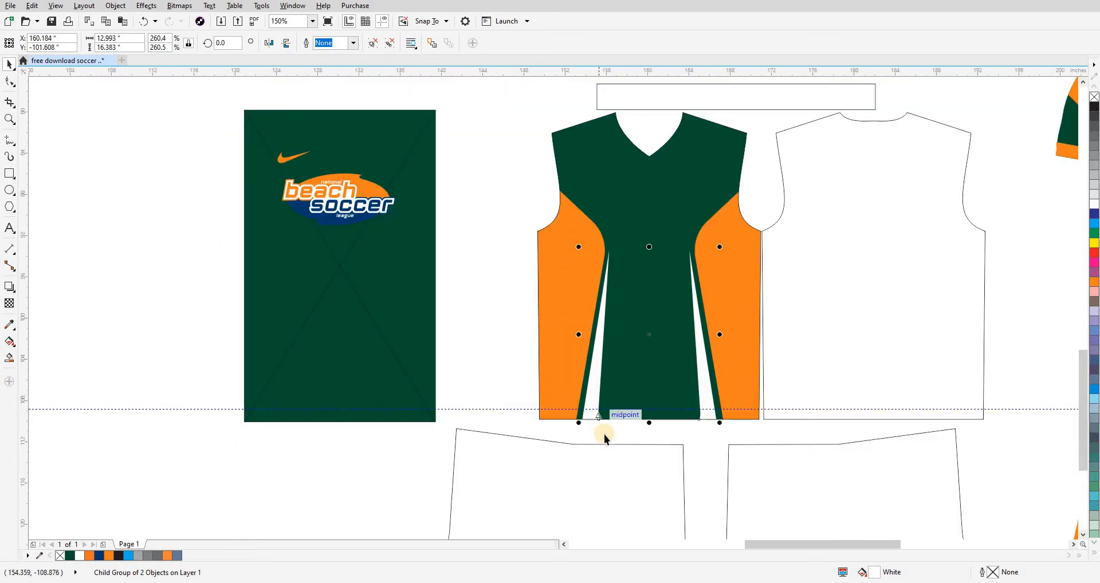
click(457, 325)
scroll(609, 281, up, 2)
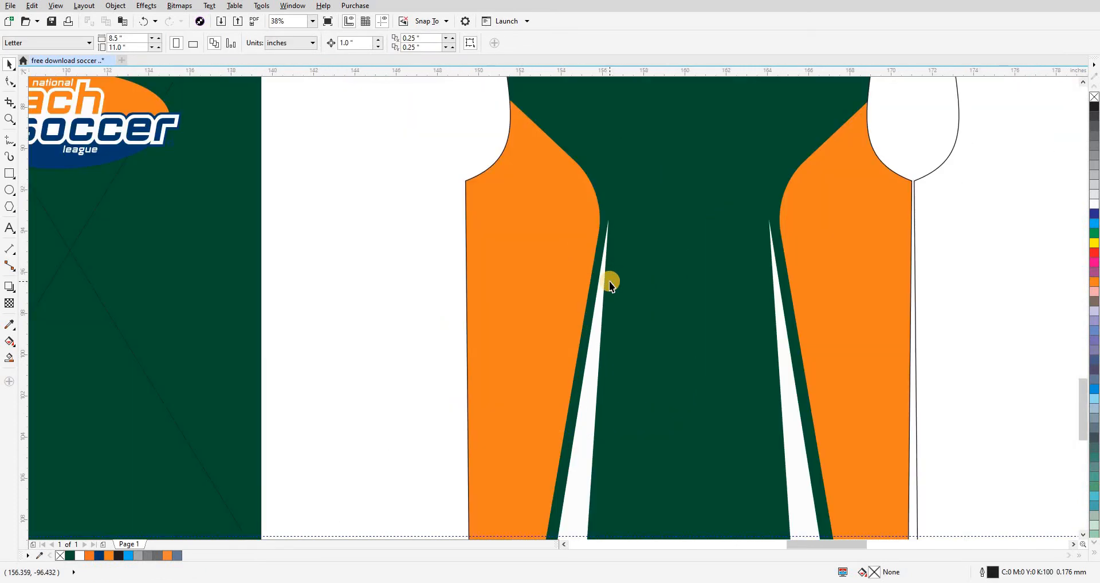
scroll(610, 281, down, 2)
click(702, 368)
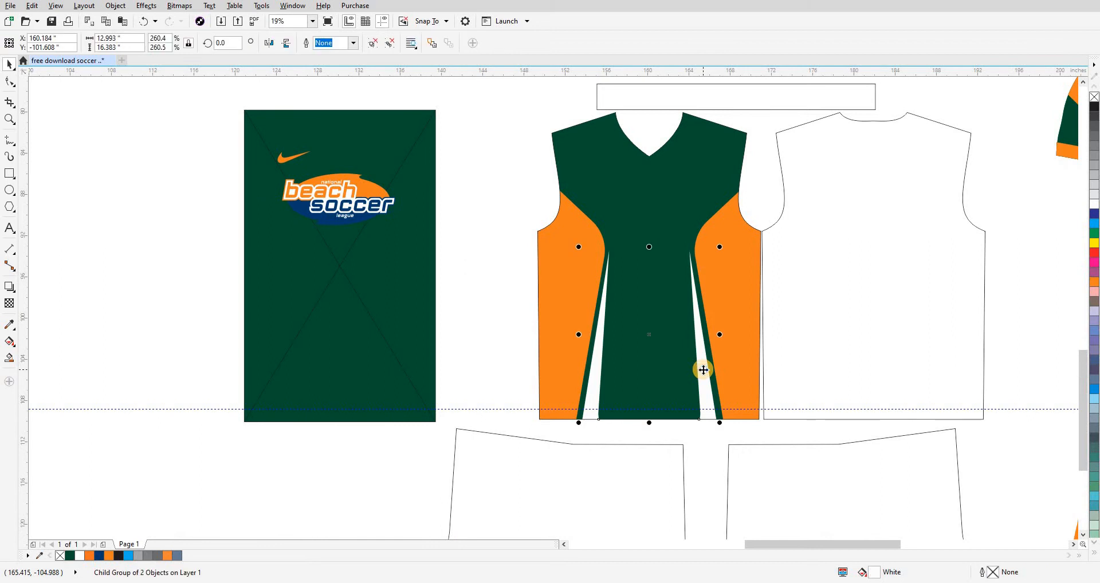
shift+click(687, 192)
shift+click(565, 206)
click(486, 193)
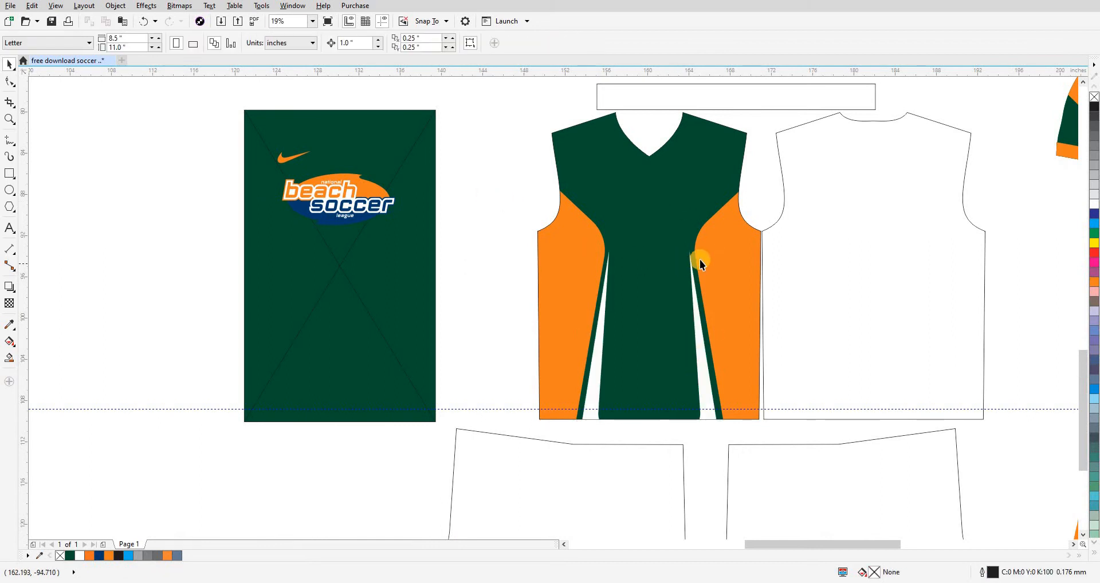
Take the orange side panels and white stripes out of the front piece's PowerClip and place them back on top of it.
ctrl+click(710, 258)
key(ctrl+x)
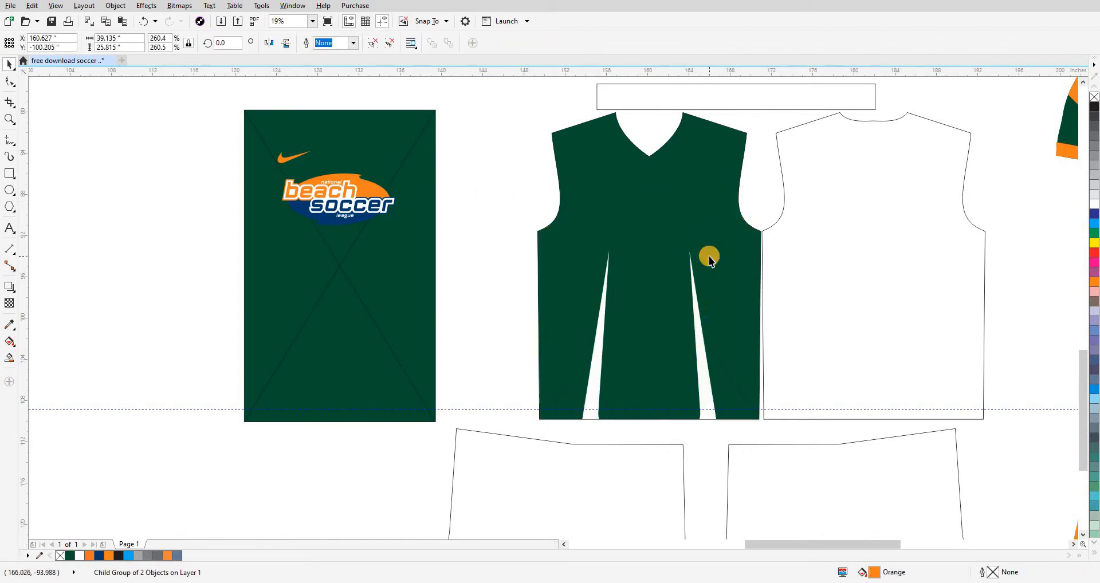
key(ctrl+v)
Try centring the orange side panels horizontally on the front piece, and undo the alignment.
shift+click(688, 158)
key(c)
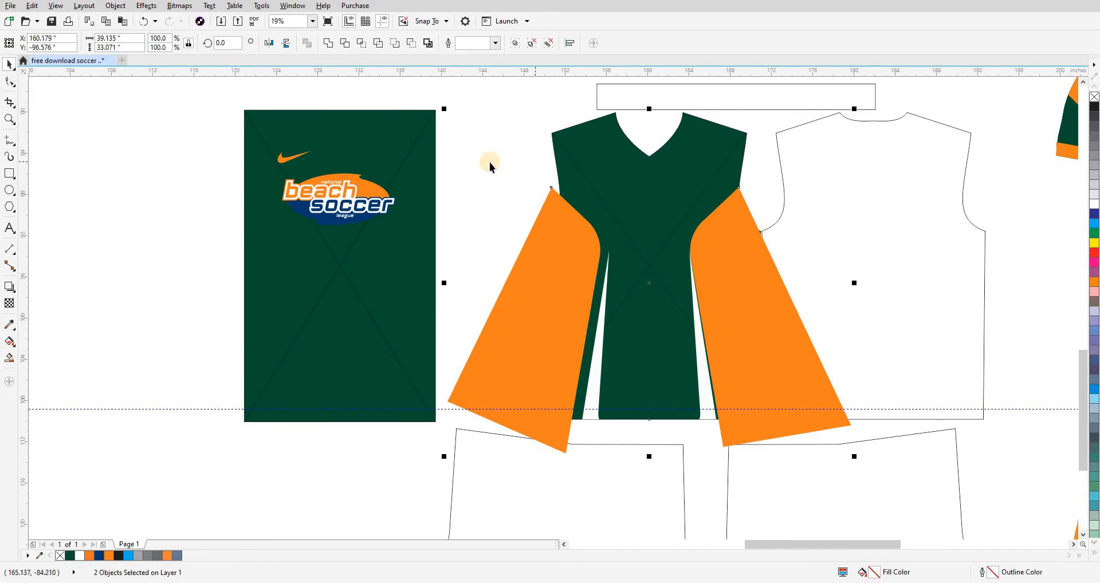
click(489, 161)
click(600, 327)
shift+click(612, 183)
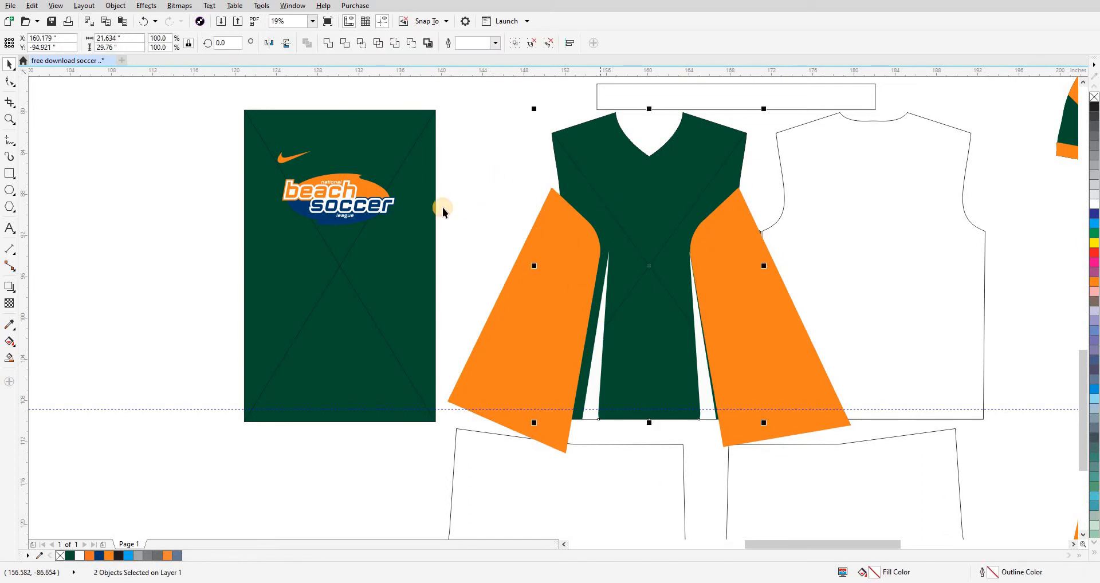
click(442, 208)
key(shift+F9)
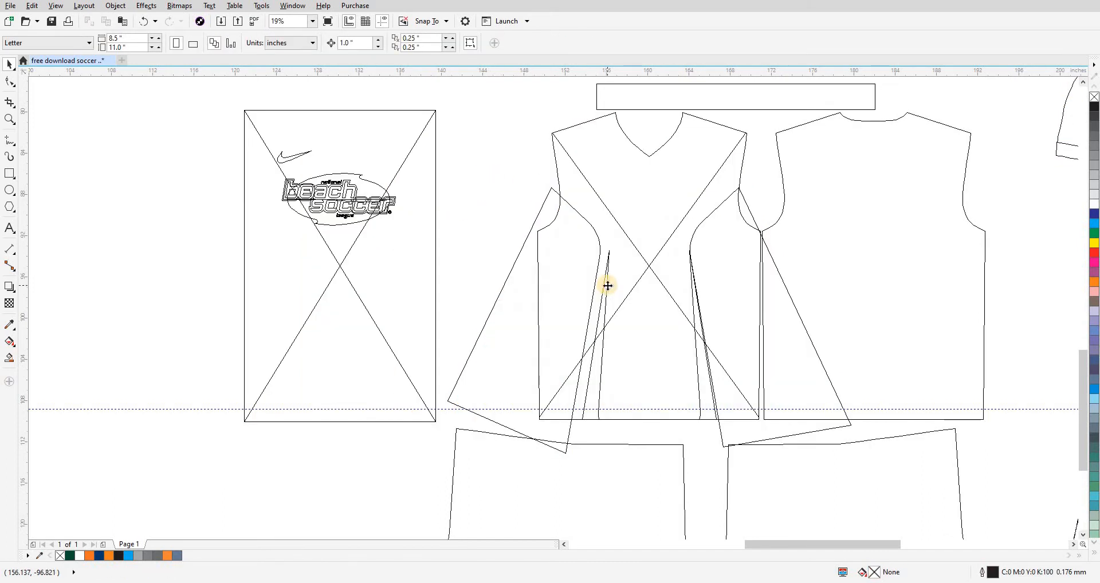
click(606, 285)
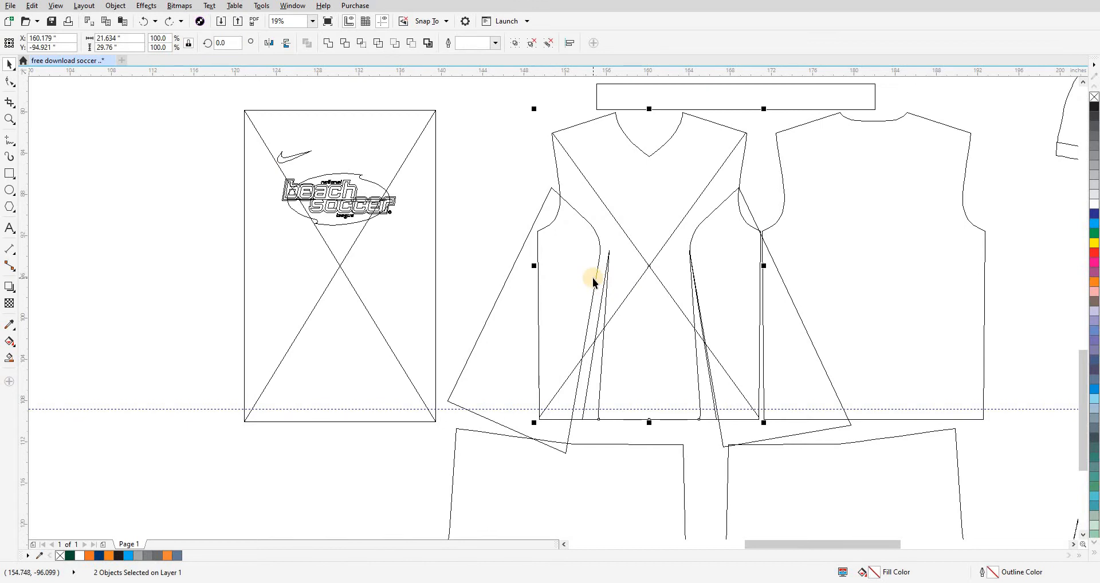
key(ctrl+z)
Remove the empty PowerClip frame from the green artwork rectangle and return to the filled view.
click(485, 237)
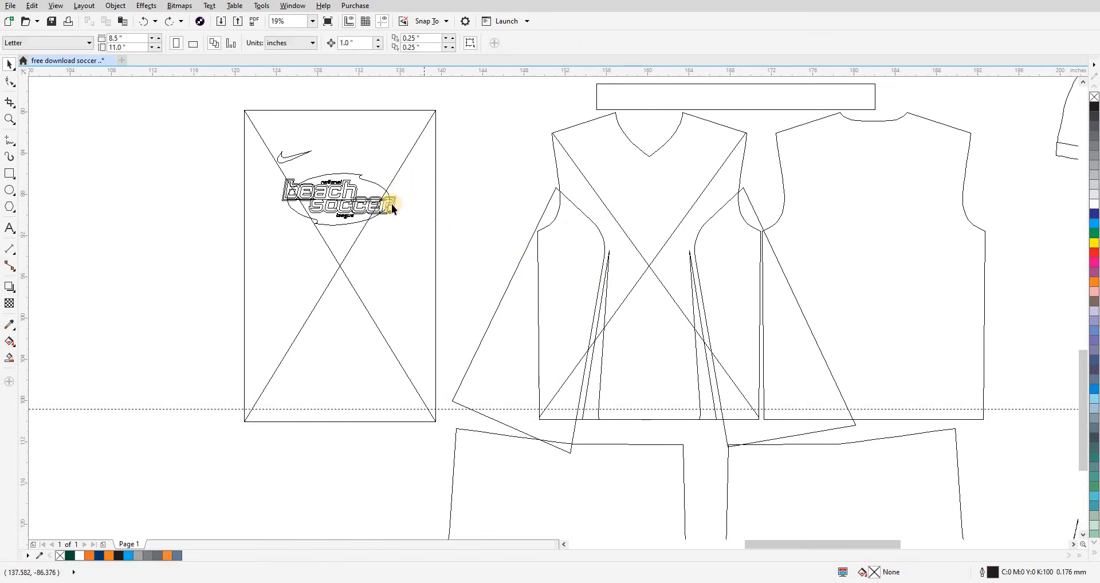
click(423, 236)
key(Delete)
click(451, 219)
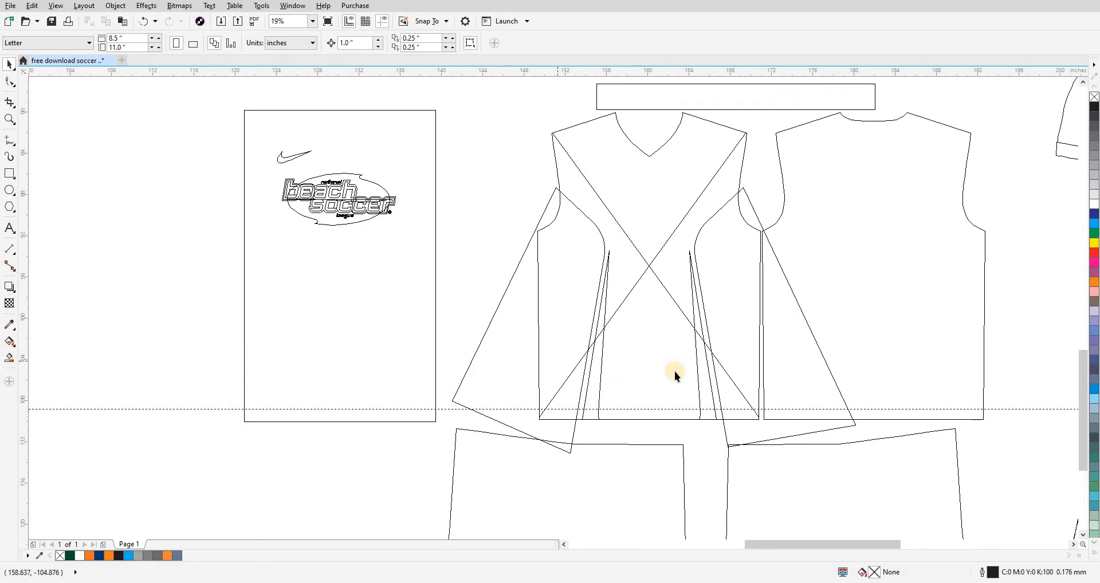
key(shift+F9)
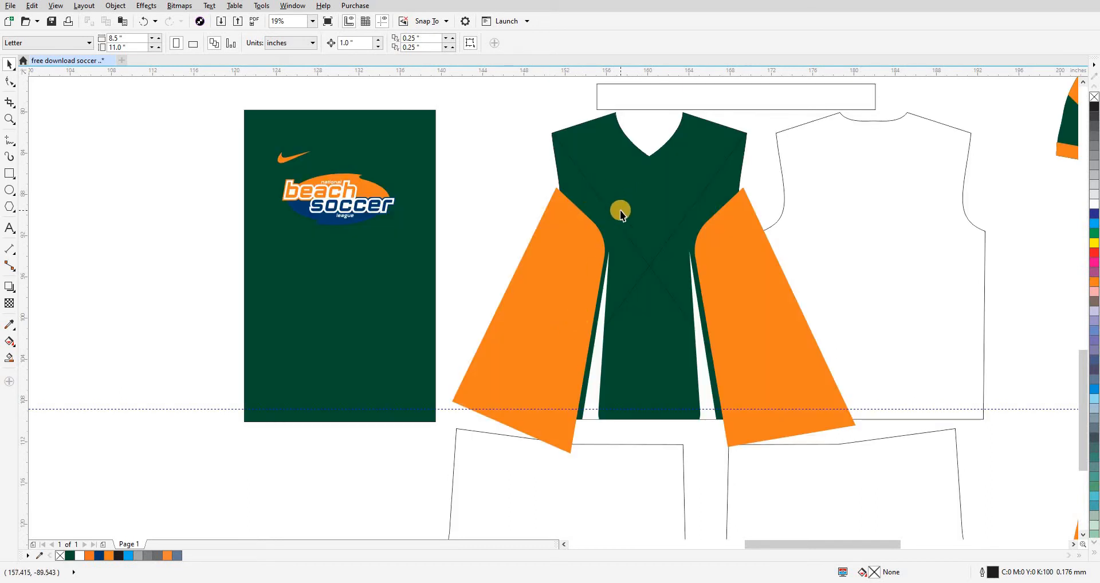
Move the orange side panels 30 inches left and PowerClip them inside the green artwork rectangle.
click(339, 252)
click(537, 250)
key(Left)
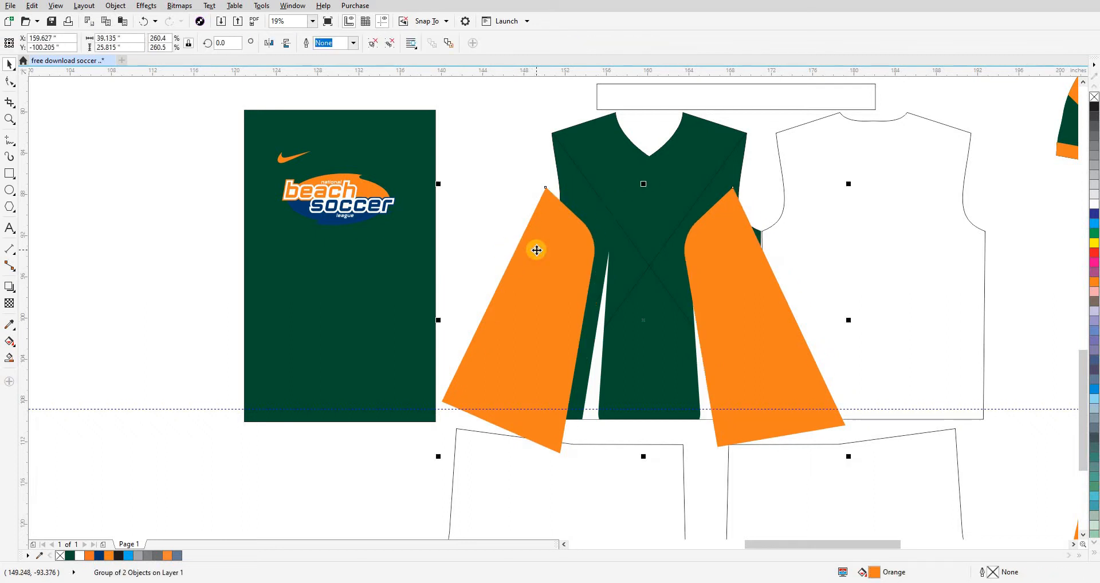
key(Right)
text(3)
key(Left)
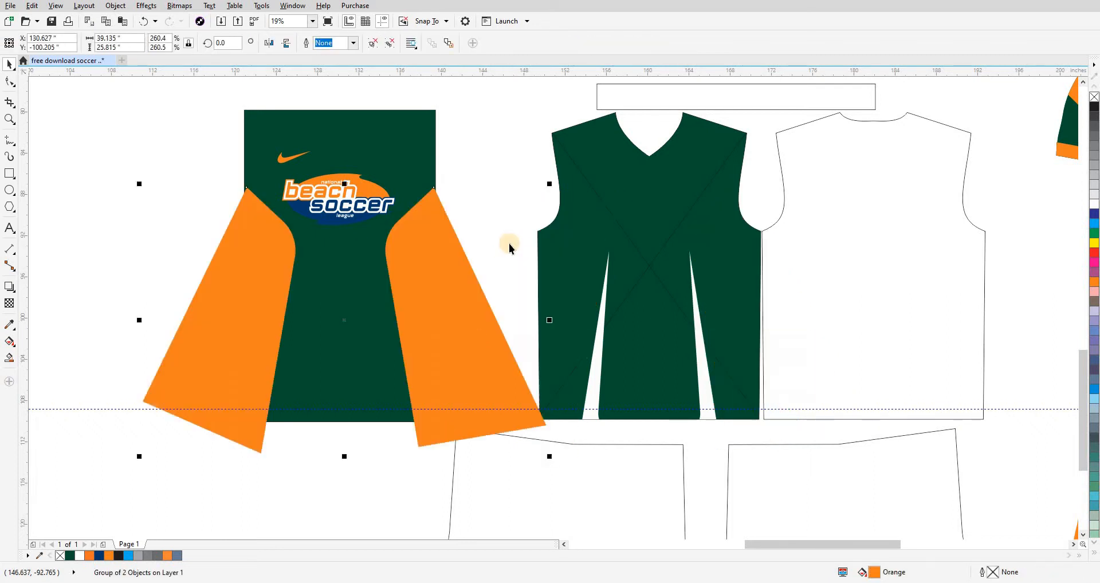
click(408, 150)
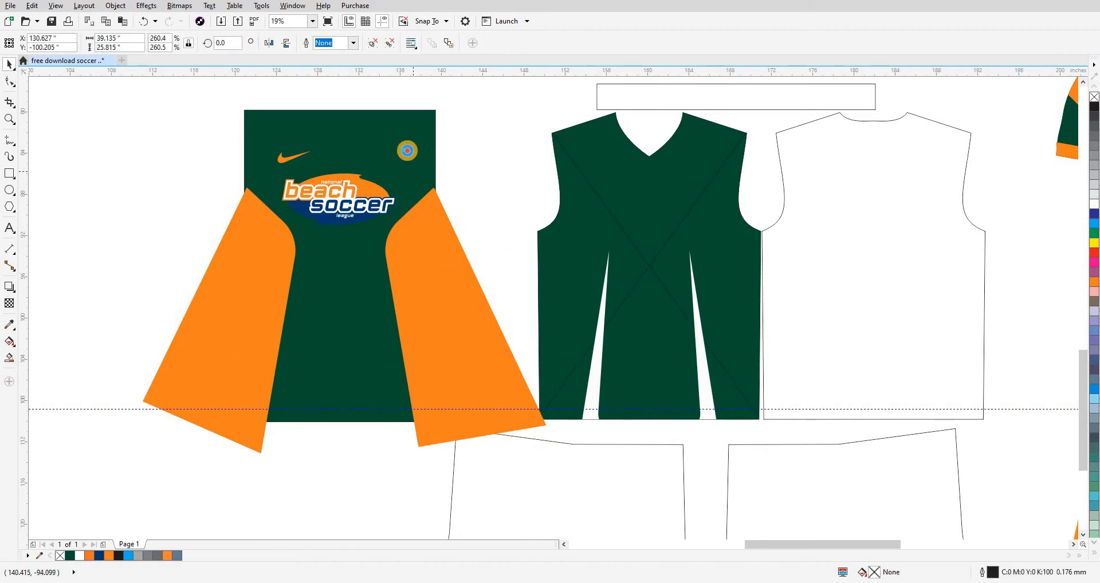
click(494, 214)
Try the artwork rectangle 30 inches right over the front piece, and move it back to its original place.
click(431, 267)
key(Right)
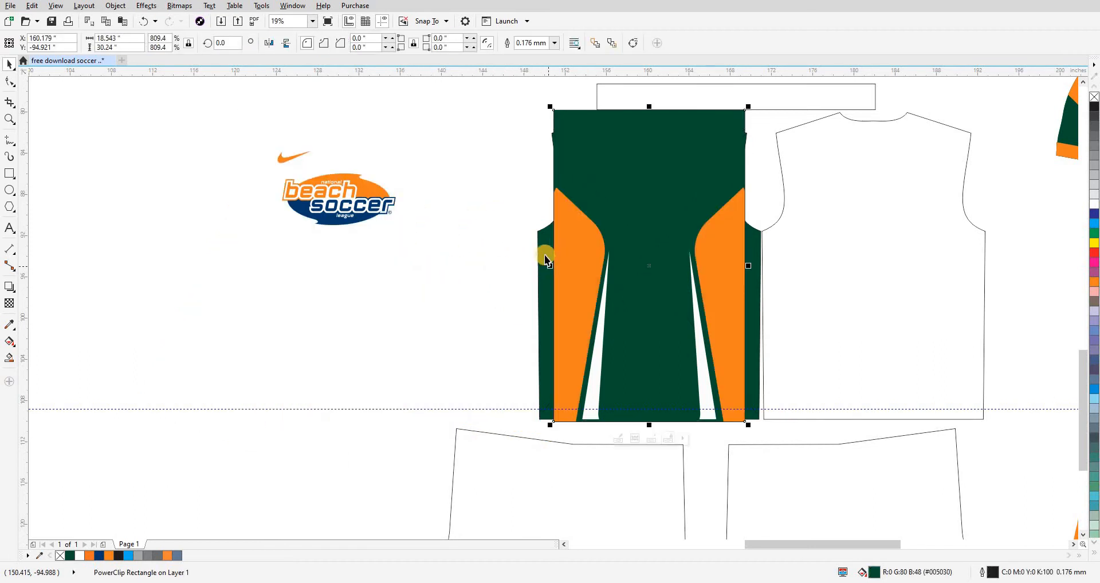
click(841, 280)
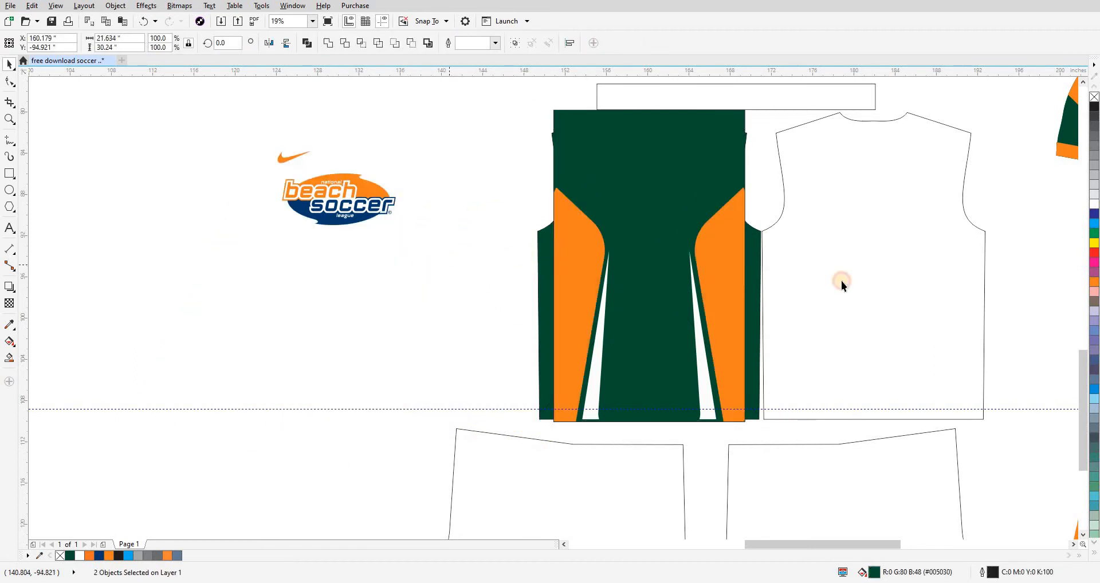
click(597, 264)
key(Left)
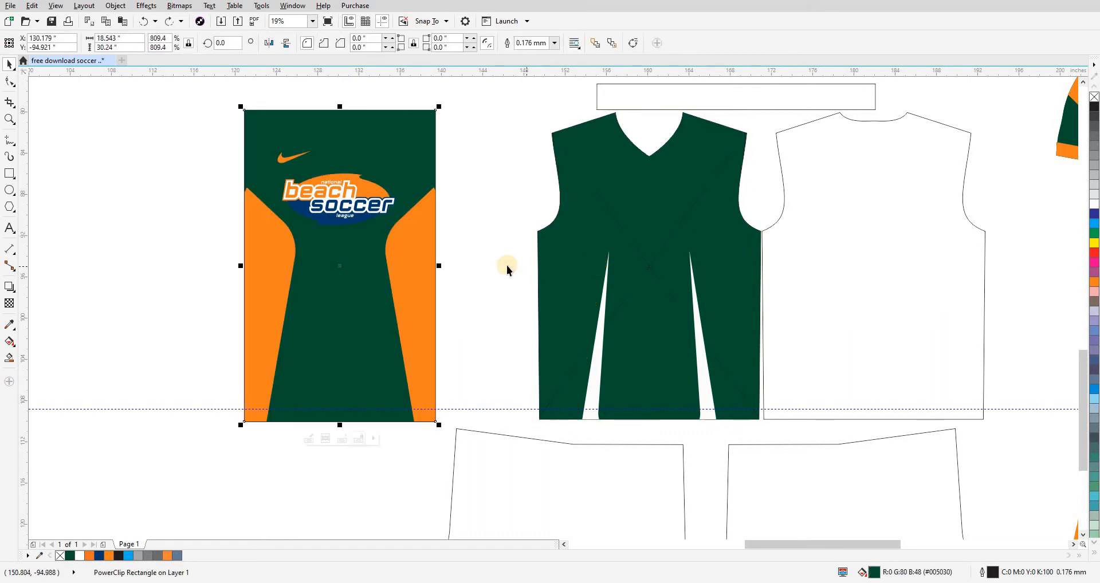
key(Escape)
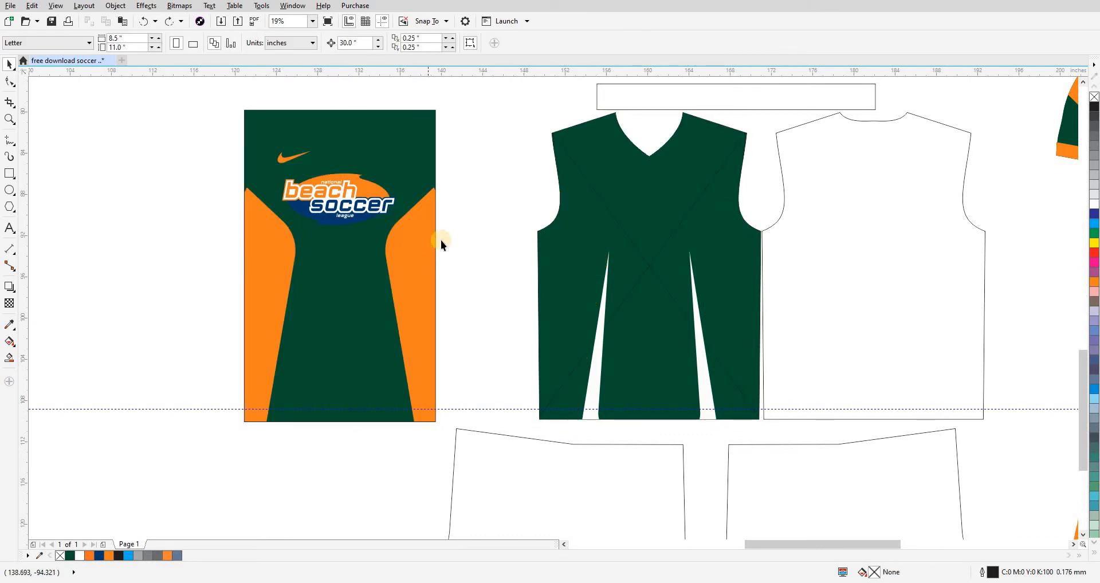
Draw a rectangle around the whole front pattern piece, about 23.28 by 30.60 inches.
click(9, 173)
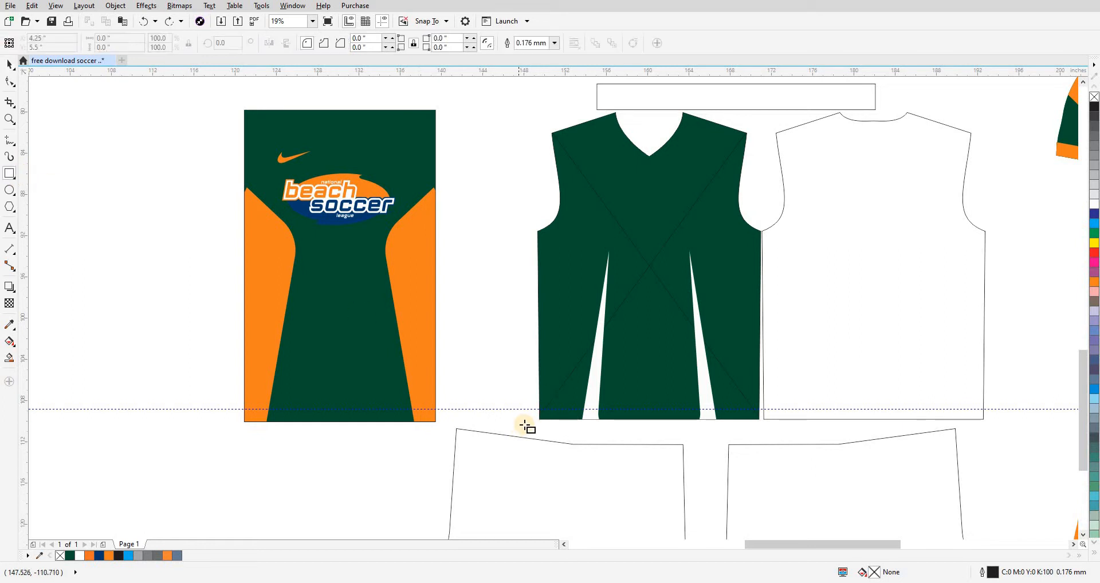
drag(531, 425, 653, 274)
drag(761, 133, 772, 109)
key(space)
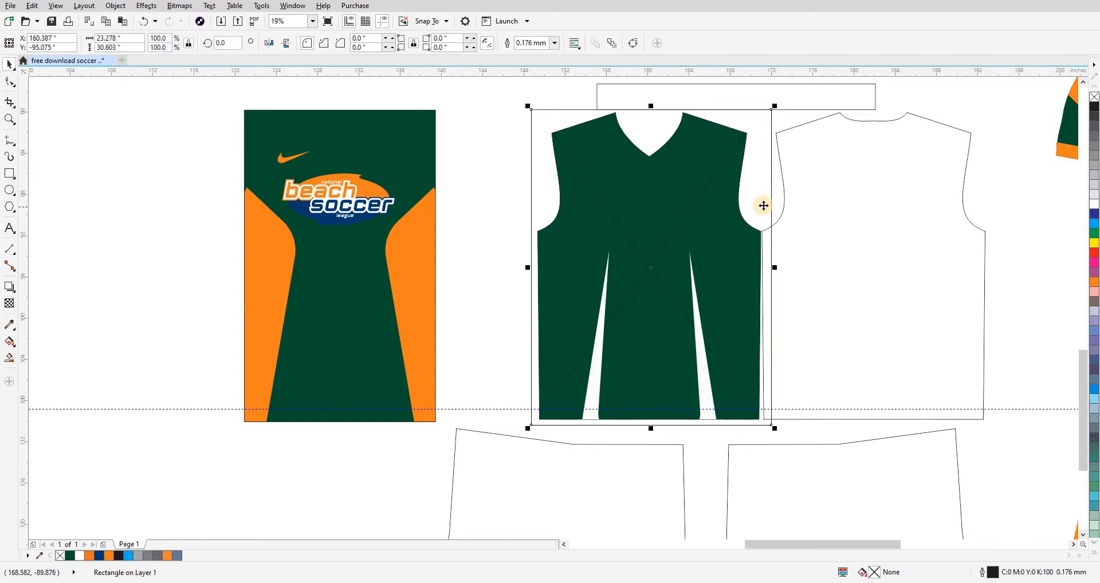
Centre the new outline rectangle horizontally and vertically on the front pattern piece.
drag(764, 205, 457, 206)
shift+click(563, 230)
key(c)
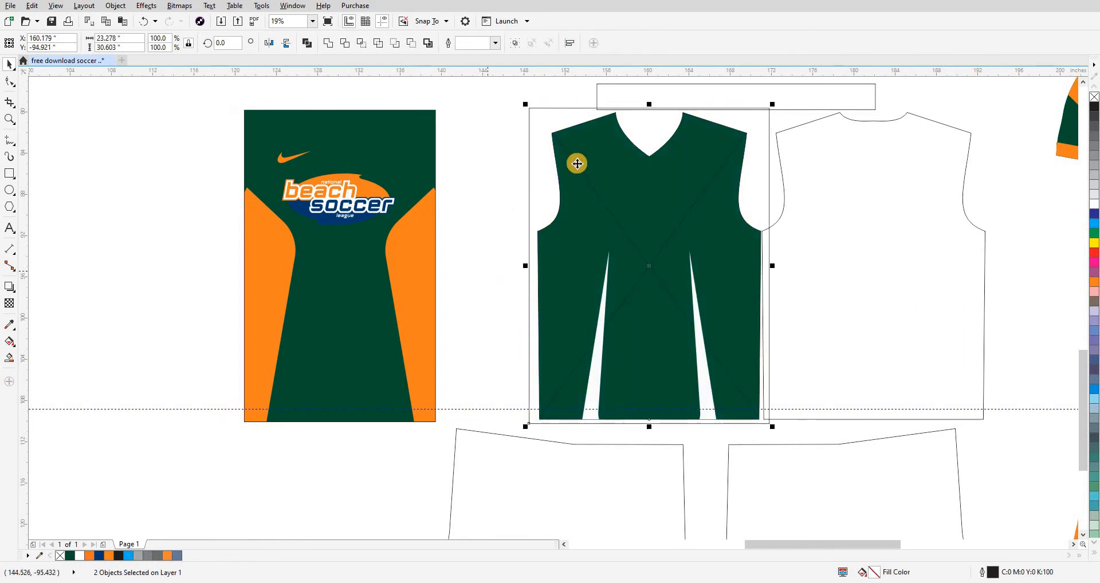
click(504, 223)
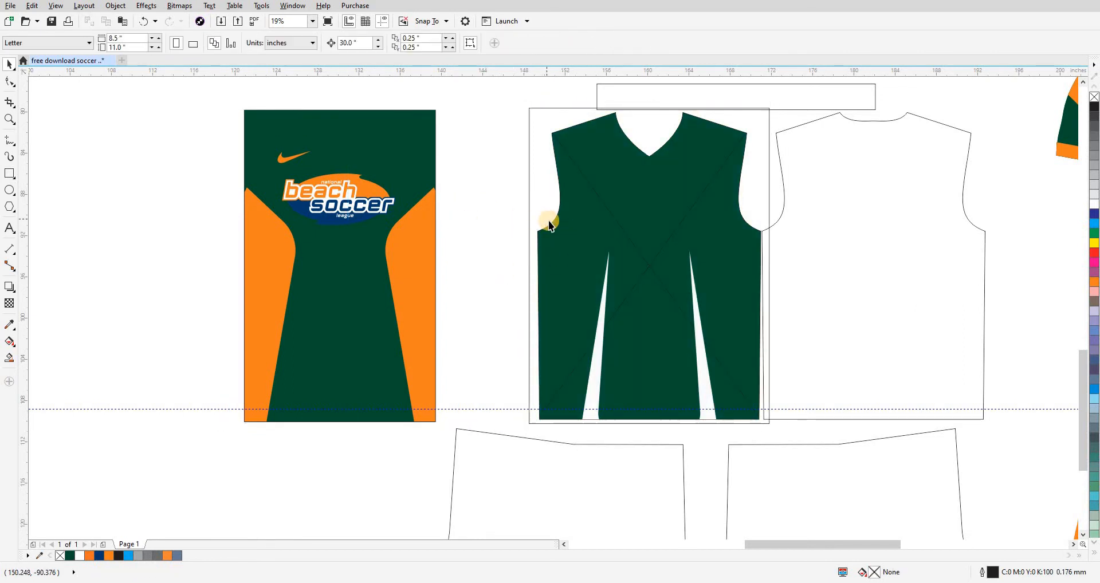
Move the green artwork rectangle and its chest logos 30 inches left, clear of the working area.
click(431, 208)
key(Left)
click(442, 219)
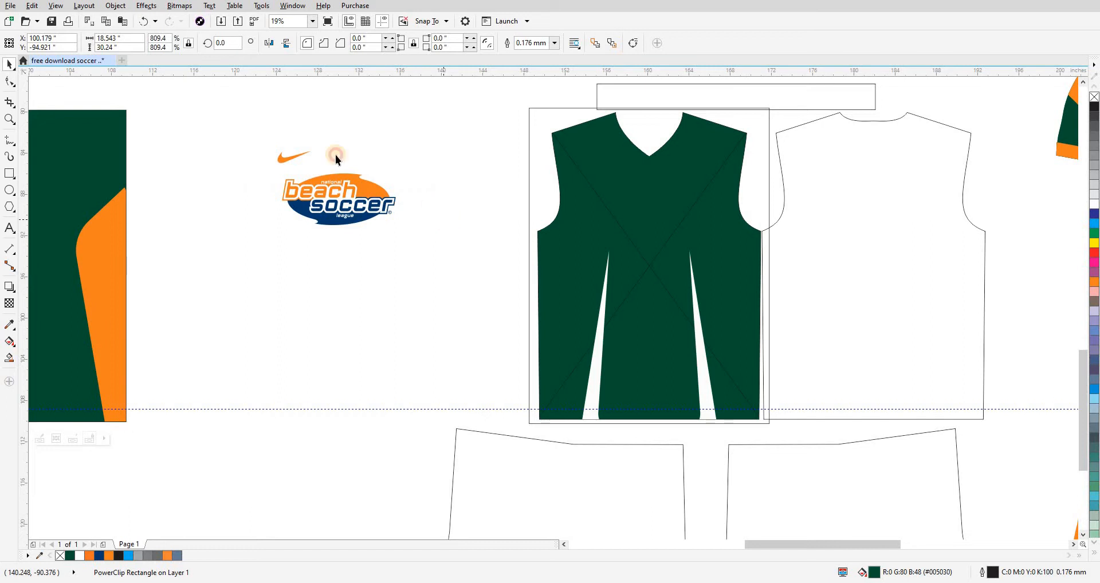
drag(244, 112, 484, 292)
key(Left)
click(507, 233)
Move the outline rectangle 30 inches left off the front pattern piece.
click(534, 194)
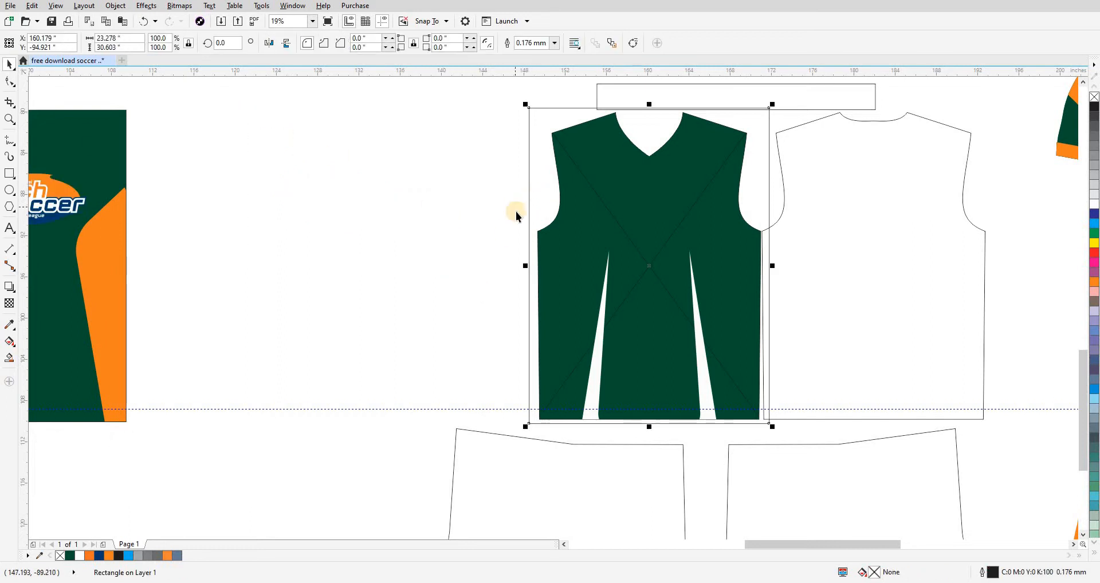
key(Left)
drag(417, 243, 553, 244)
Extract the orange side panels from the green artwork rectangle and move them 30 inches right over the outline rectangle.
double_click(251, 310)
click(295, 298)
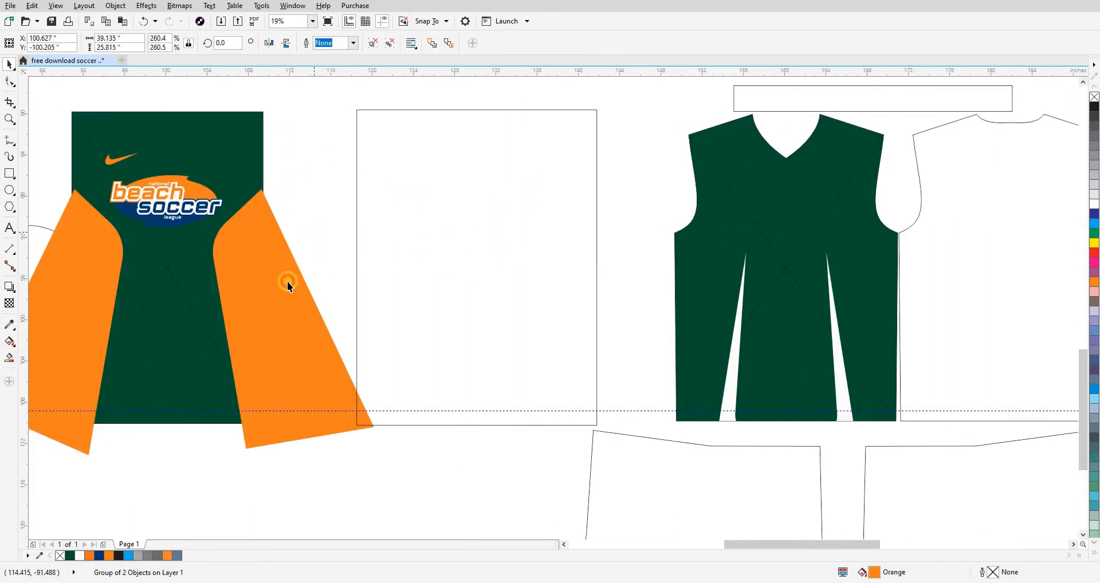
key(Right)
click(374, 285)
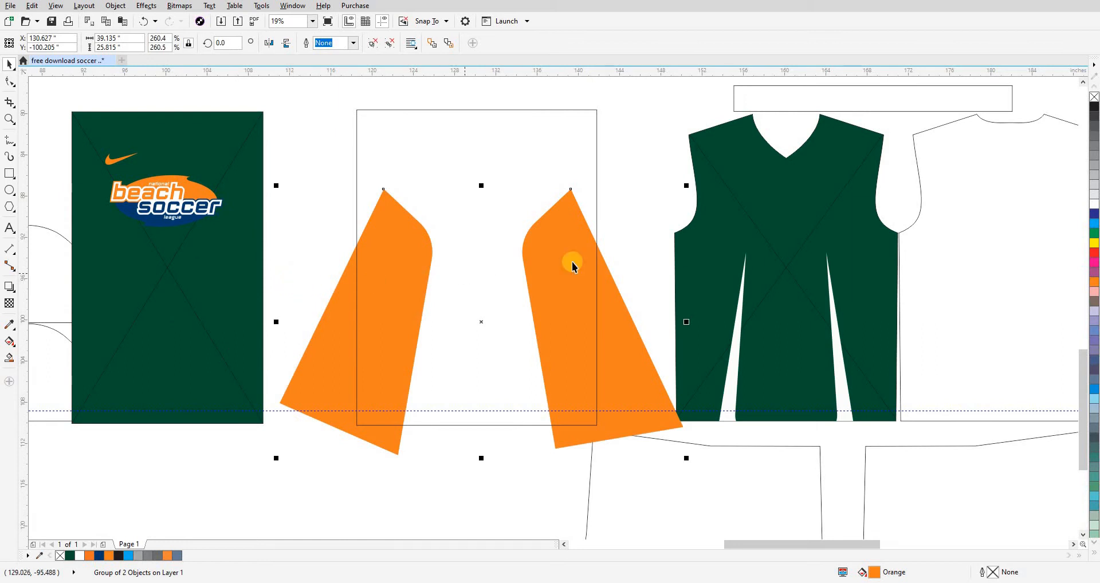
click(494, 210)
Ungroup the two orange side panels.
scroll(385, 202, up, 1)
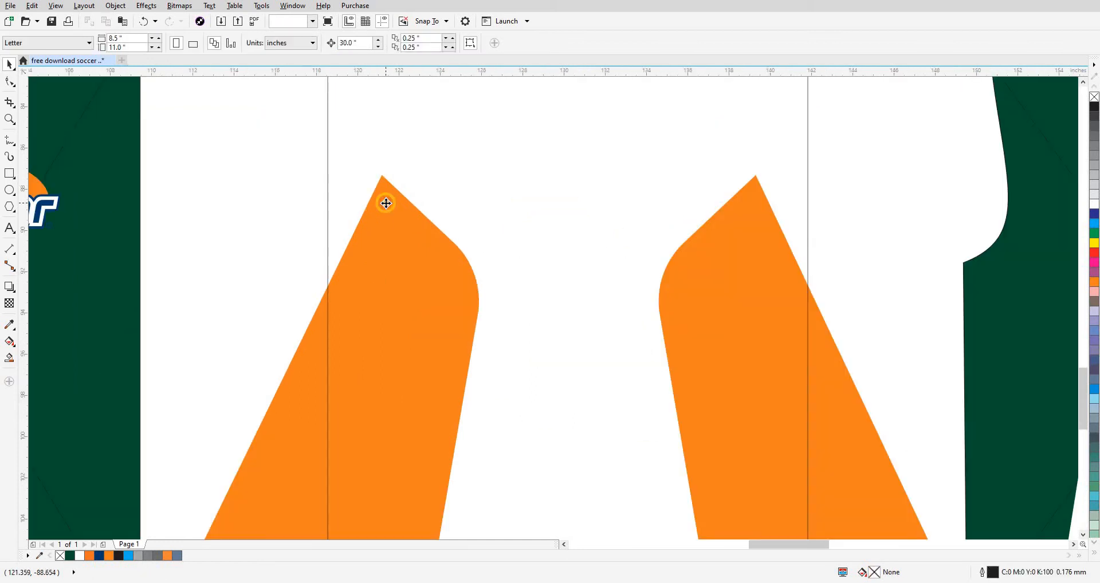
click(386, 203)
scroll(388, 226, down, 1)
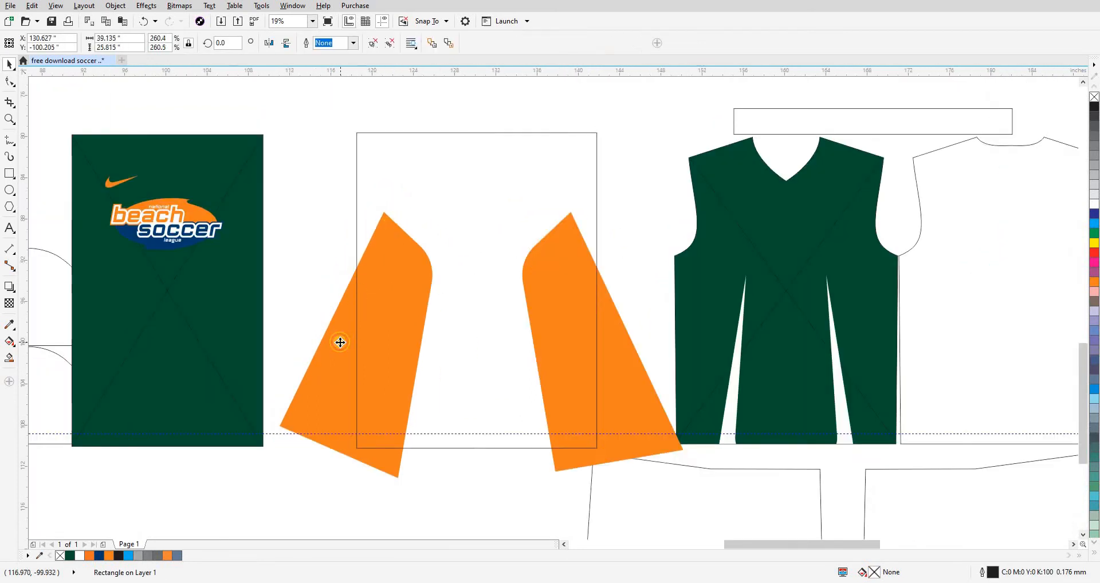
key(ctrl+u)
click(297, 263)
Reshape the left orange panel by moving its top node up and outward, beyond the outline rectangle's left edge.
click(328, 339)
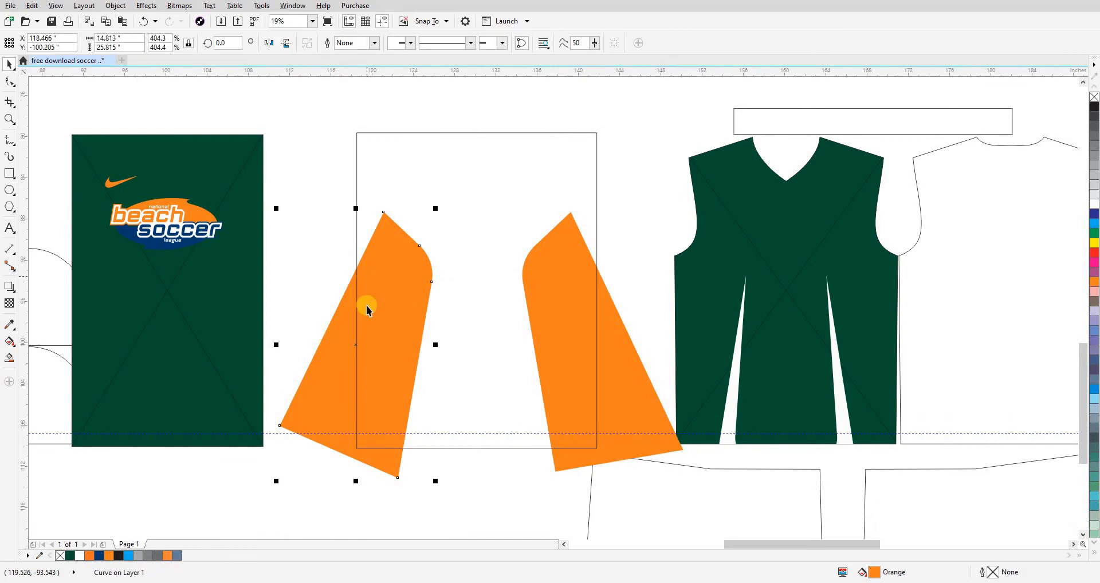
scroll(366, 305, up, 1)
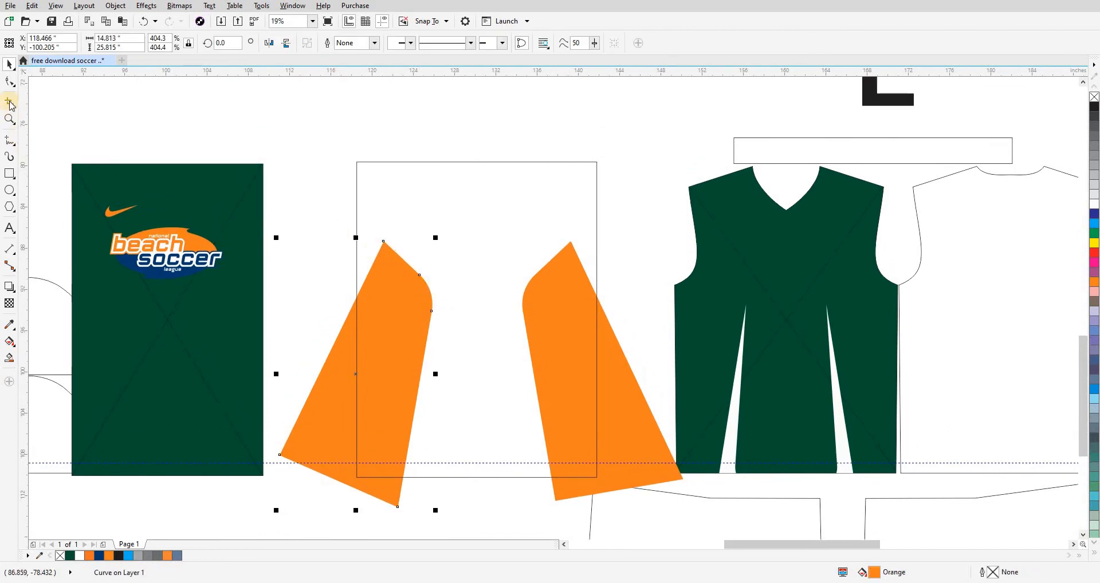
click(11, 84)
drag(406, 237, 299, 183)
scroll(414, 272, up, 2)
scroll(328, 189, down, 2)
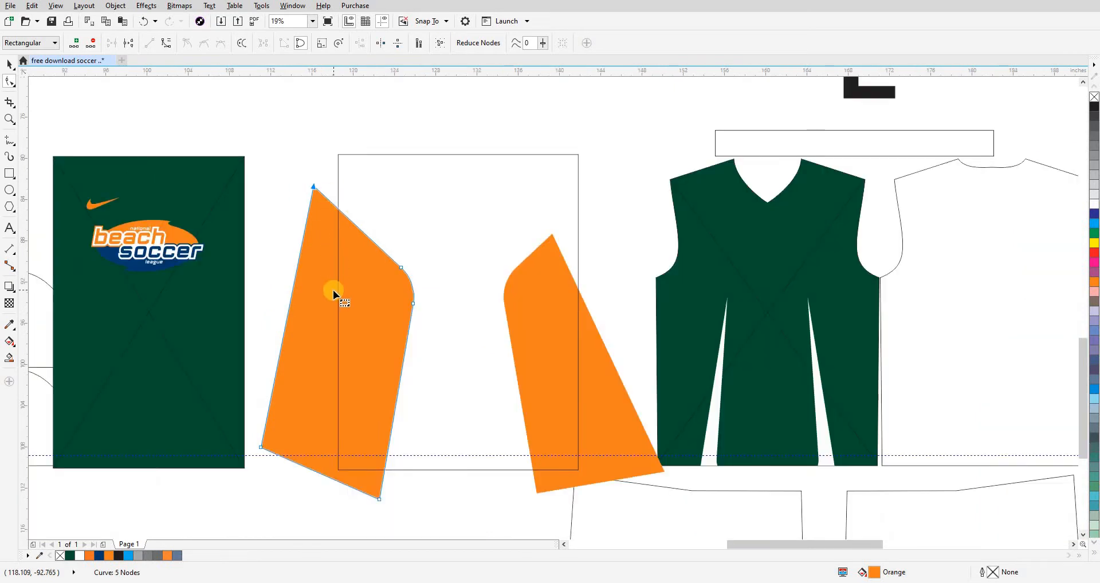
key(space)
click(305, 148)
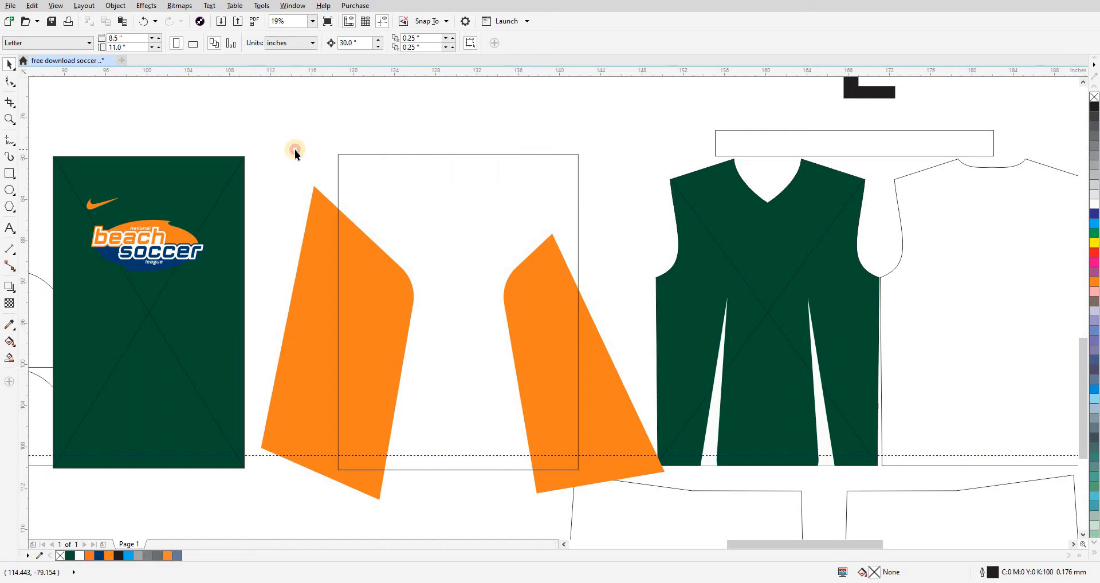
Intersect the left orange panel with the outline rectangle and delete the original left panel.
scroll(561, 384, up, 1)
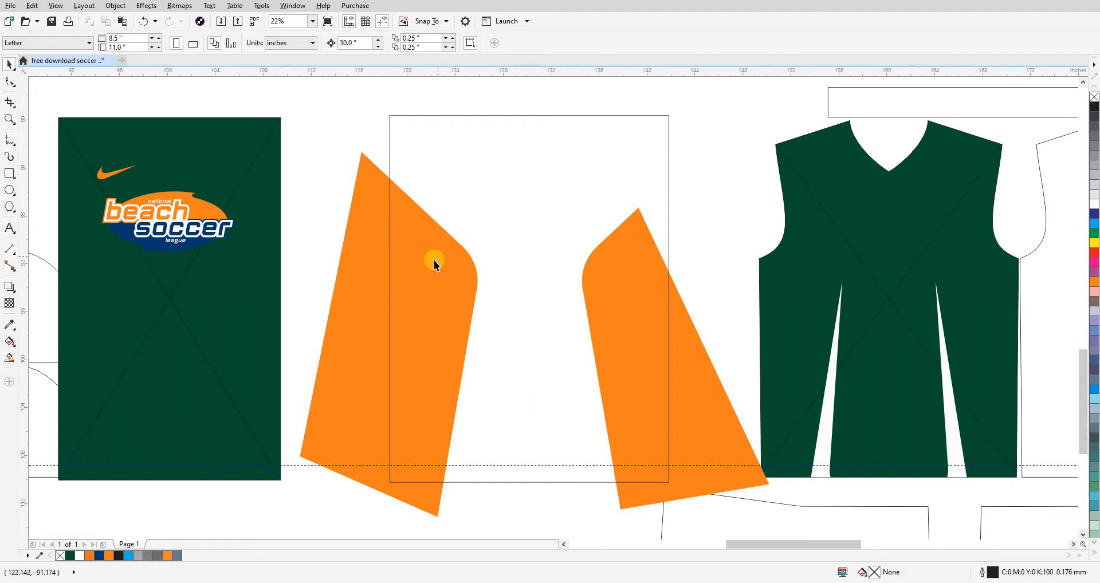
click(371, 202)
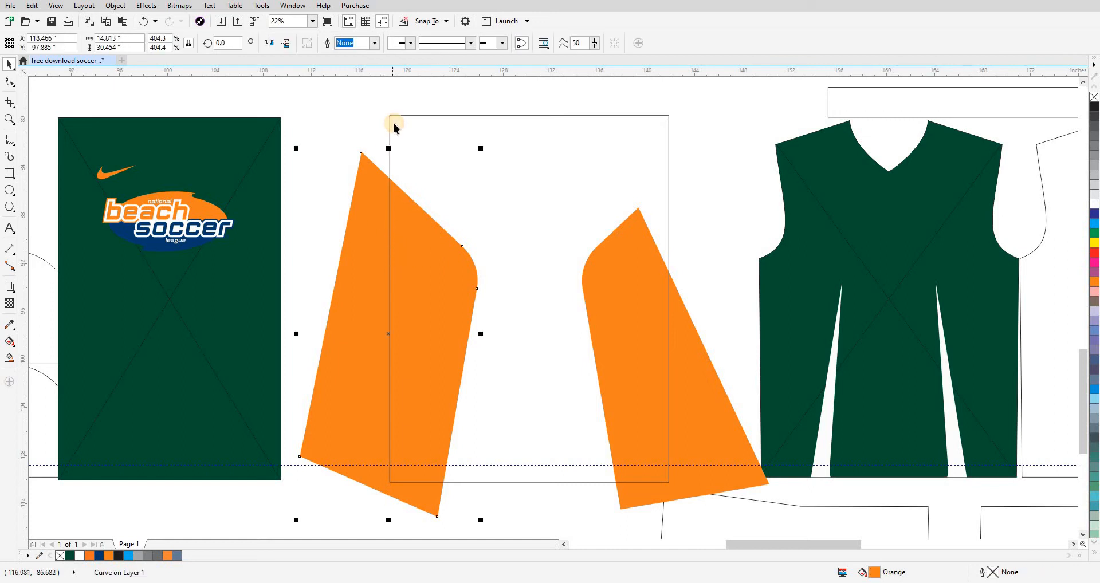
shift+click(391, 120)
click(356, 49)
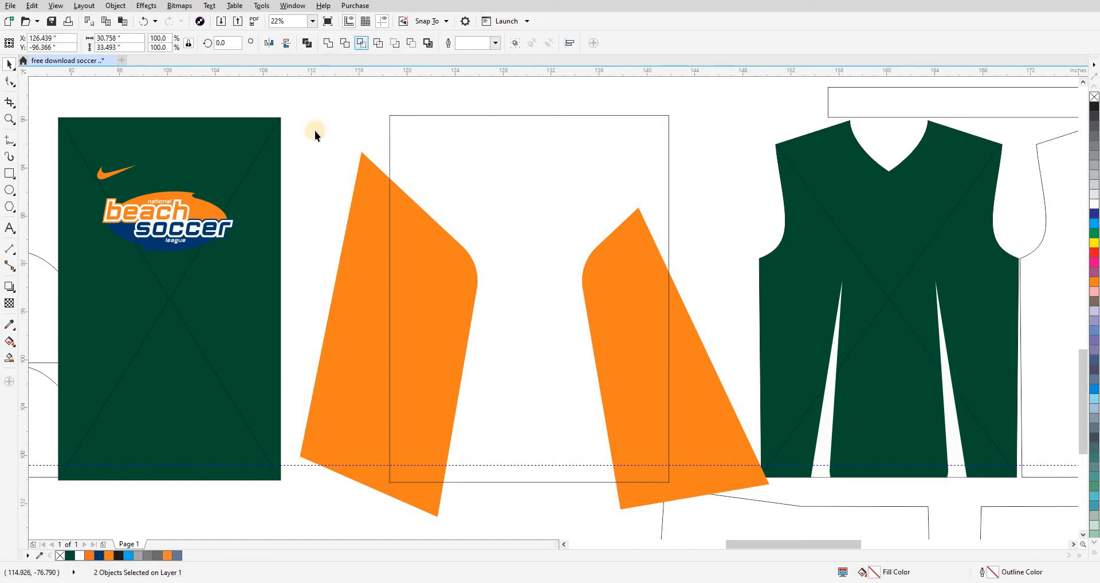
click(361, 232)
key(Delete)
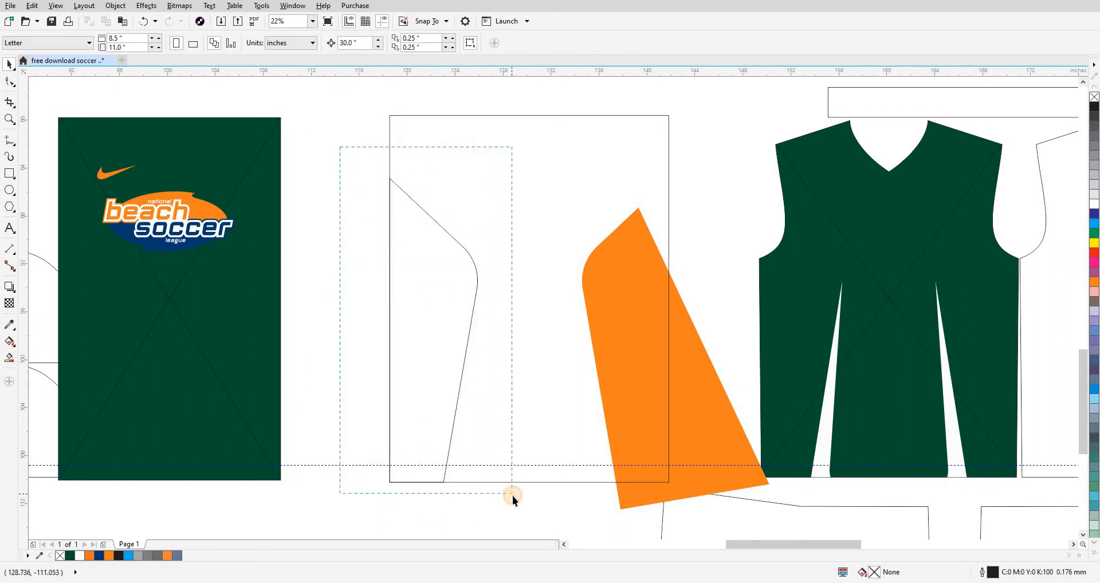
Give the intersected left panel an orange fill without outline, and delete the original right orange panel.
drag(340, 148, 512, 496)
key(ctrl+shift+e)
click(681, 434)
click(721, 305)
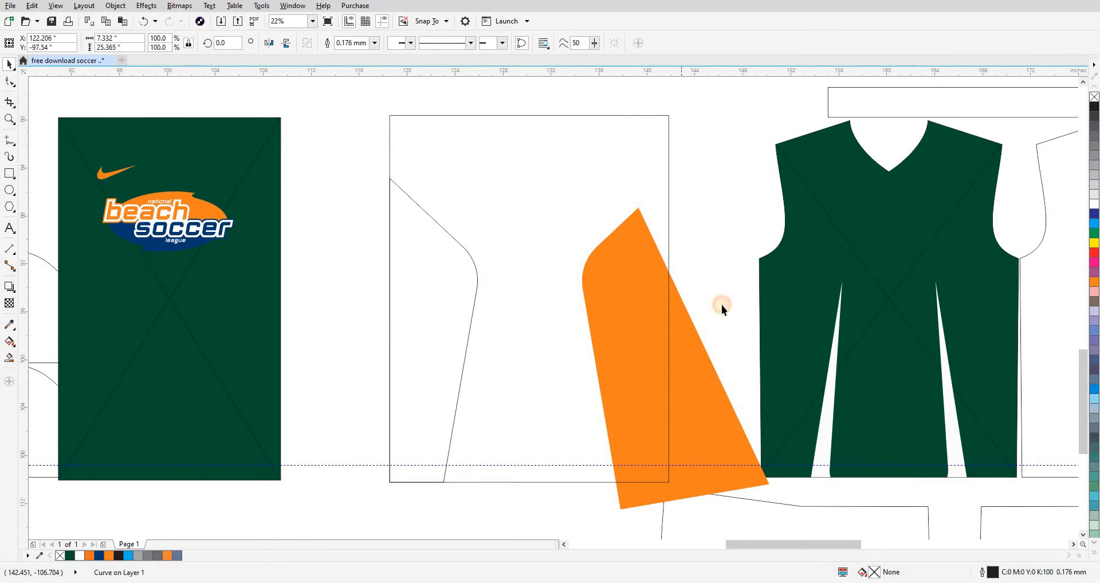
click(716, 376)
key(Delete)
click(397, 301)
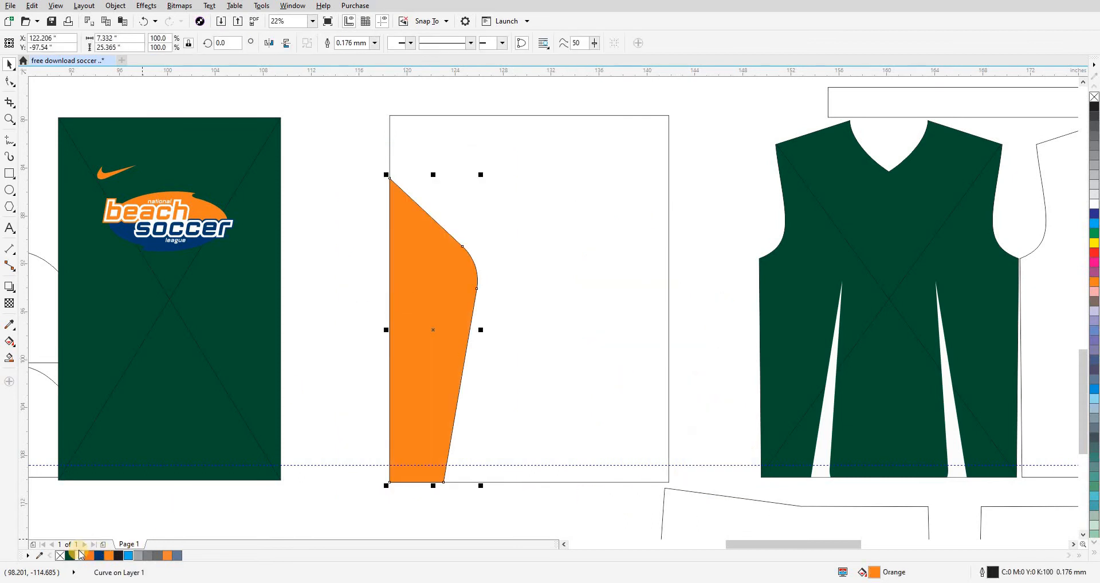
right_click(60, 555)
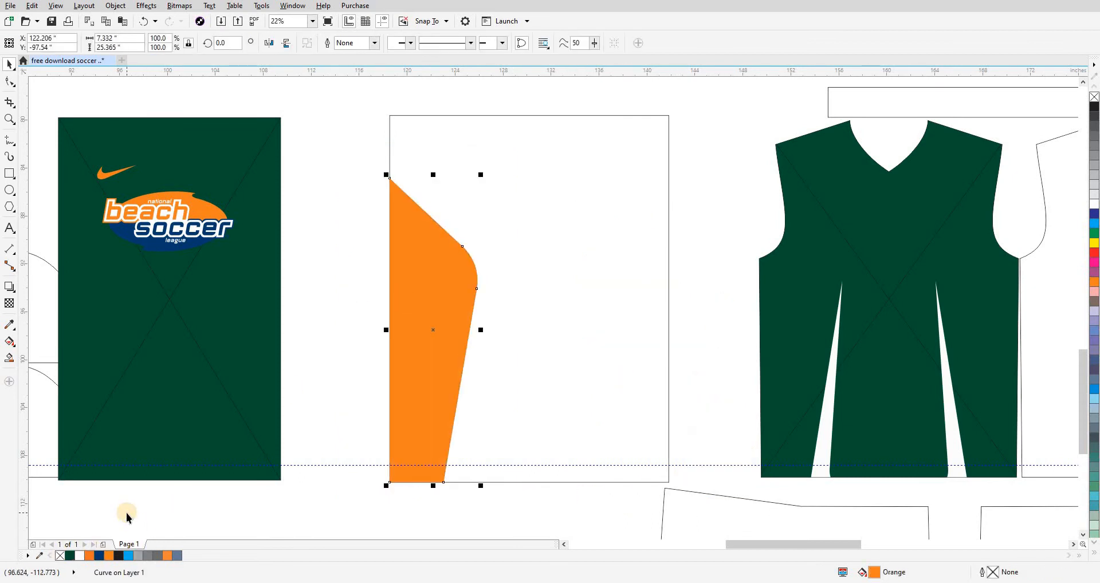
Mirror a copy of the orange left panel horizontally and align it to the outline rectangle's right edge.
click(268, 45)
shift+click(513, 198)
key(r)
click(364, 282)
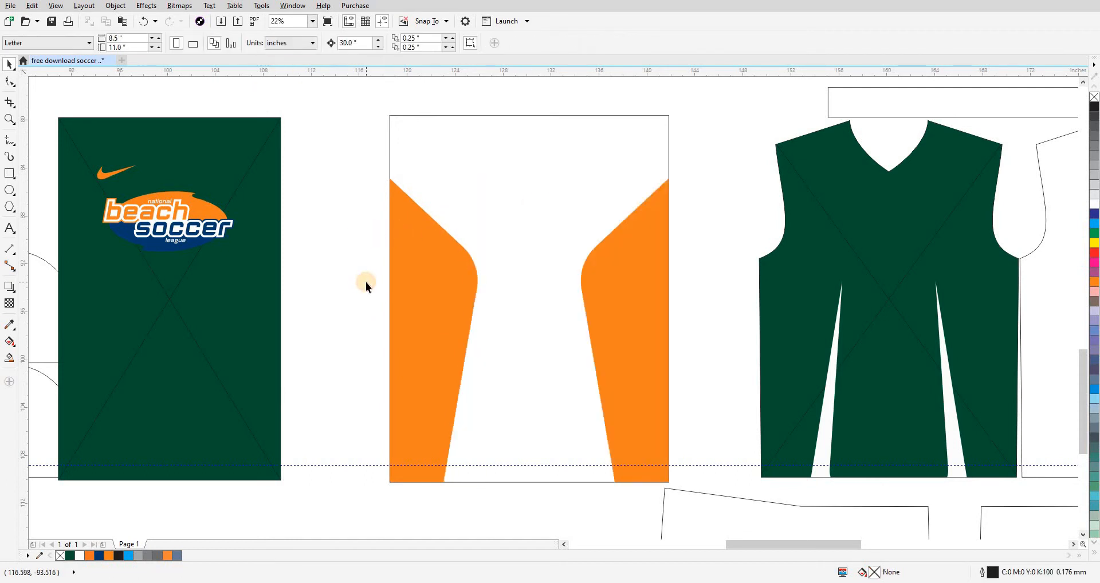
Fill the outline rectangle with the dark green sampled from the old artwork rectangle.
key(i)
click(263, 318)
click(410, 215)
key(space)
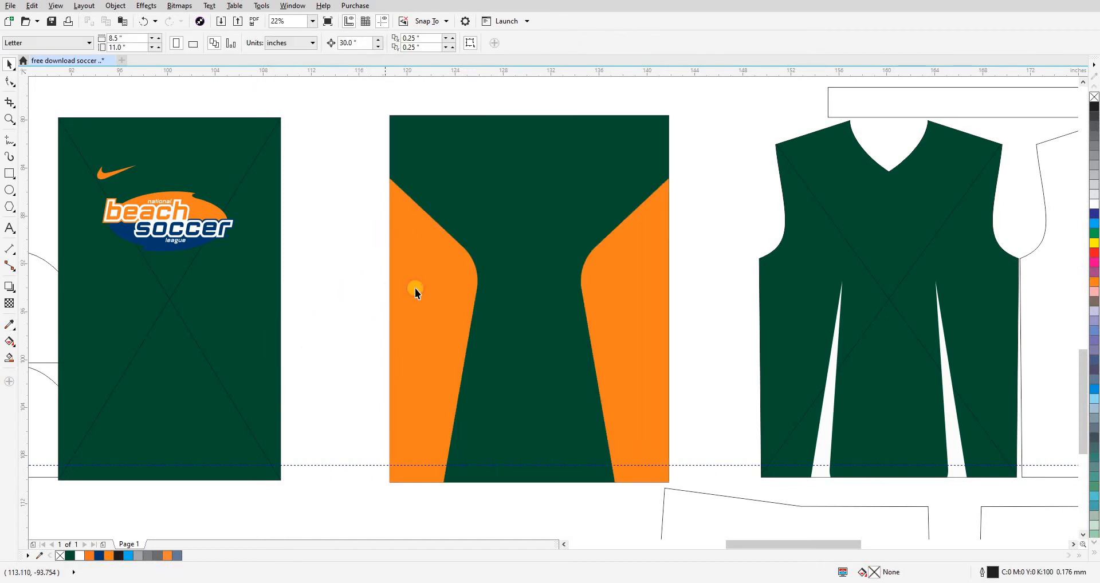
Try to move the white stripes from the front piece onto the new green rectangle.
drag(405, 287, 362, 262)
click(782, 373)
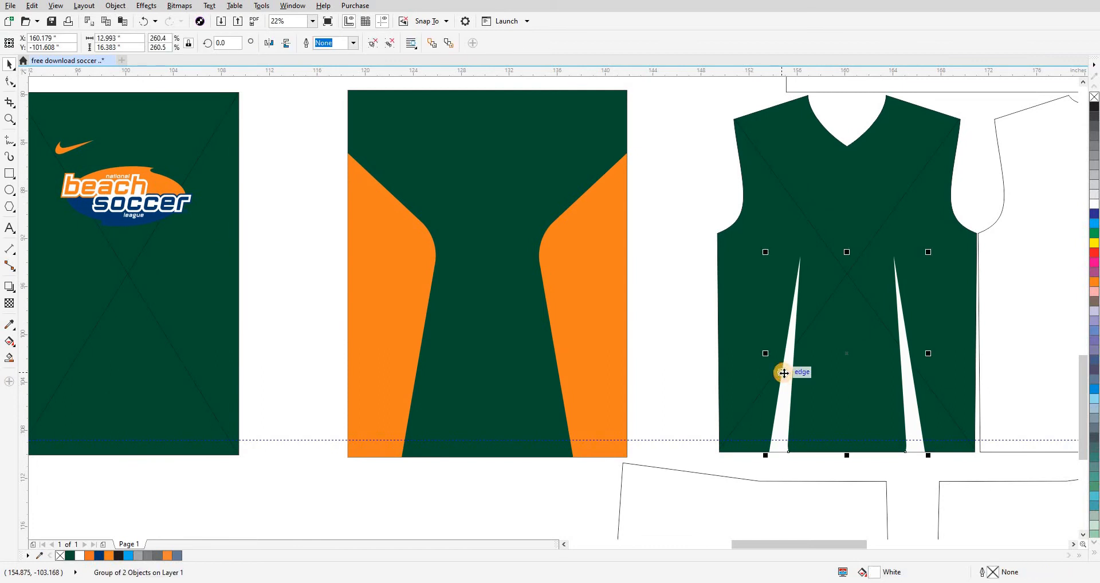
click(545, 368)
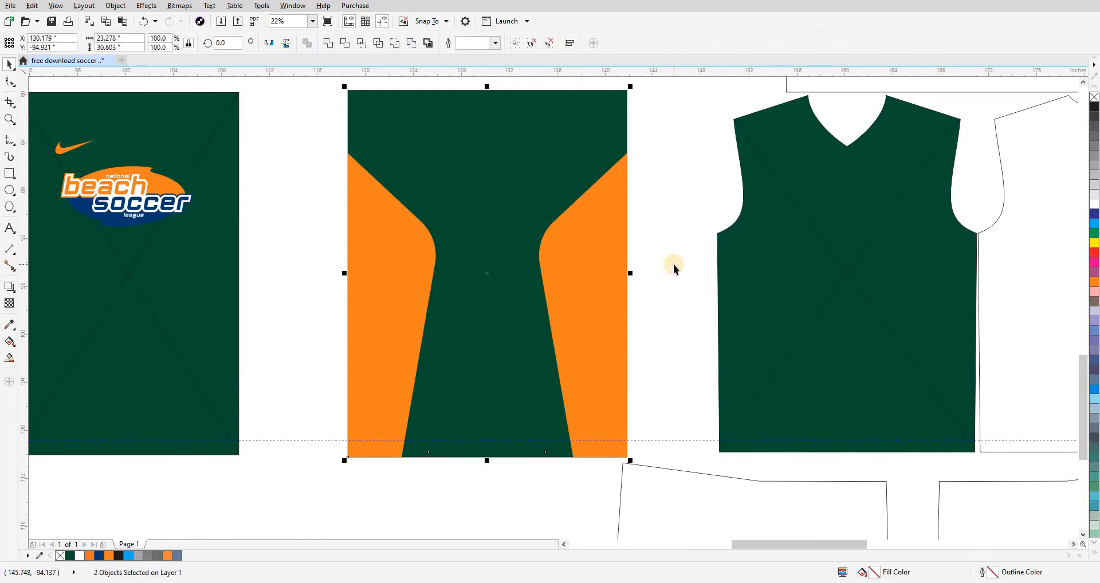
key(ctrl+z)
Move the white stripes 30 inches left in front of the new green rectangle and align them to its bottom edge.
click(785, 373)
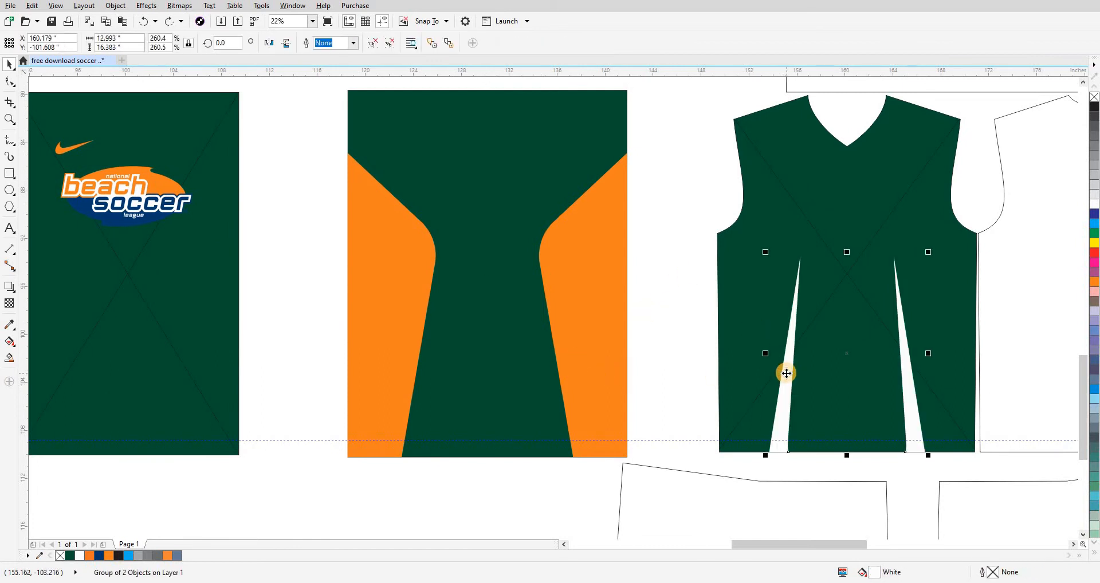
drag(786, 374, 427, 373)
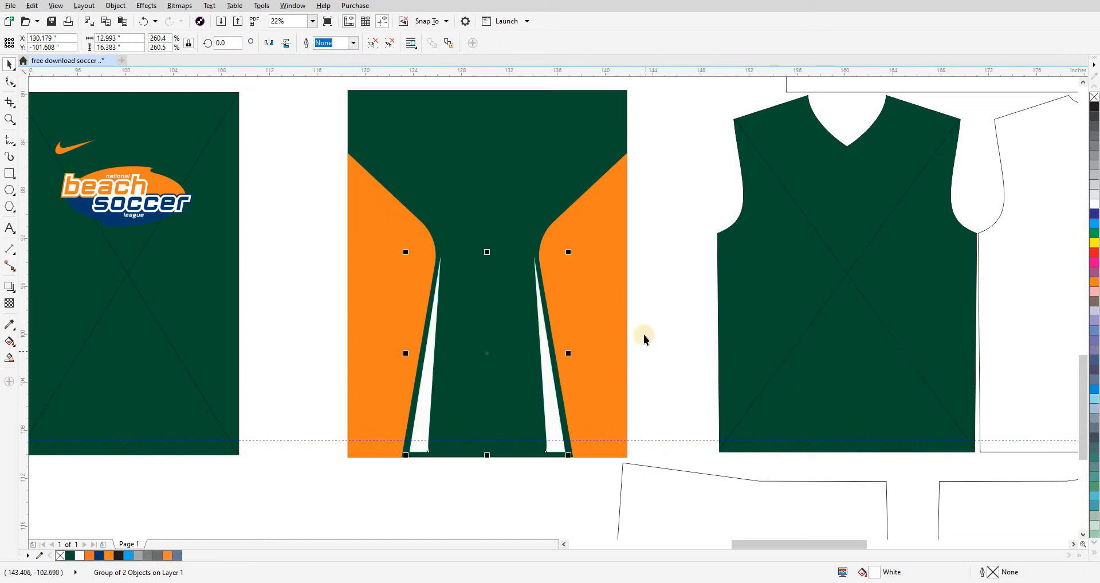
click(519, 228)
click(482, 338)
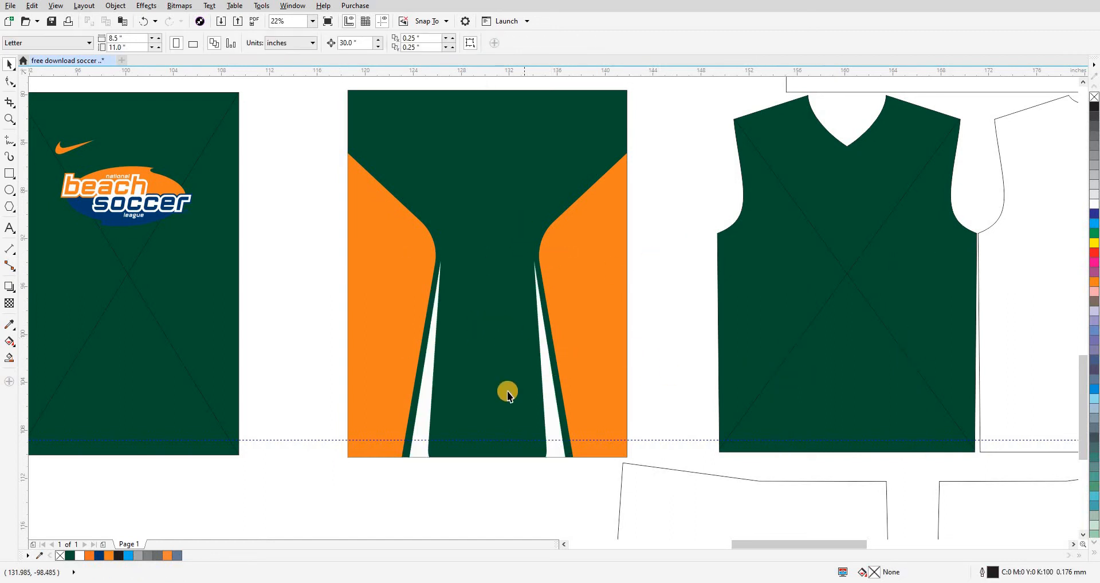
PowerClip the orange side panels and white stripes inside the new green rectangle.
scroll(507, 391, down, 3)
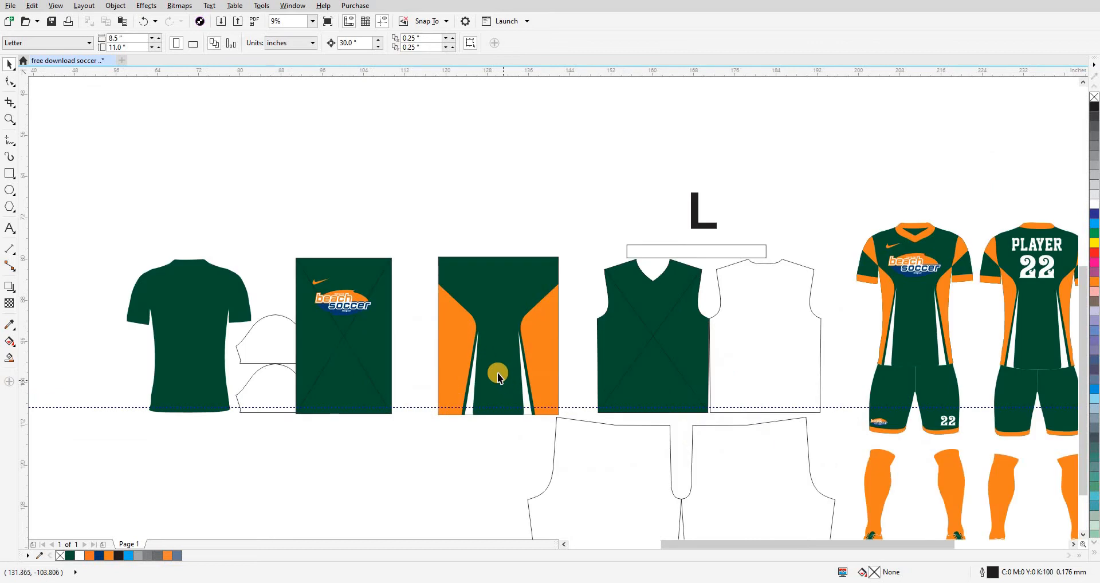
scroll(497, 373, up, 2)
drag(379, 166, 641, 465)
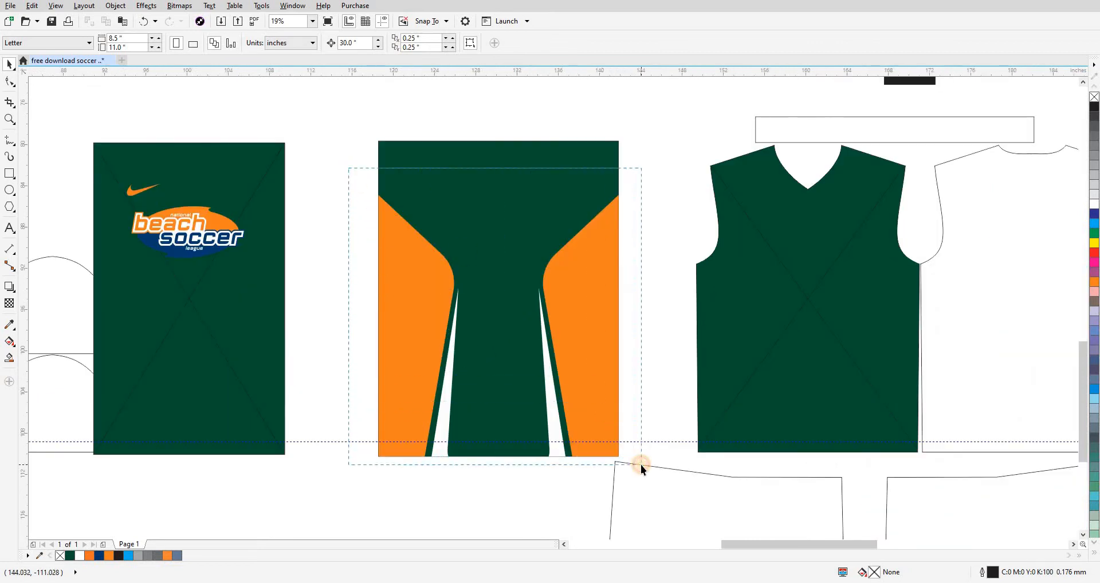
click(638, 195)
click(583, 218)
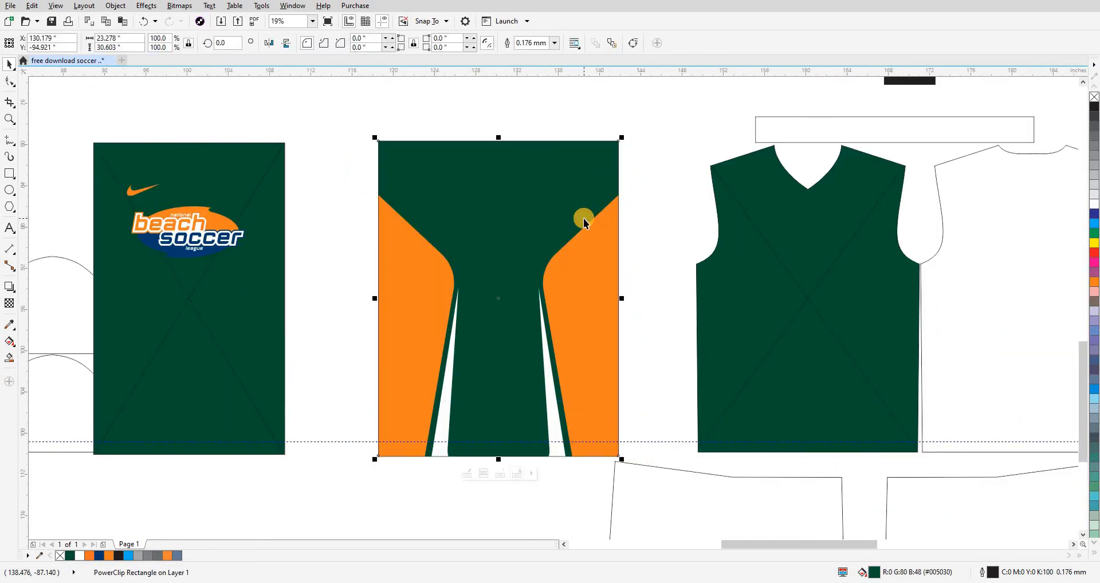
Move the artwork rectangle 30 inches right behind the front pattern piece and PowerClip it inside that piece.
key(Right)
key(shift+Page_Down)
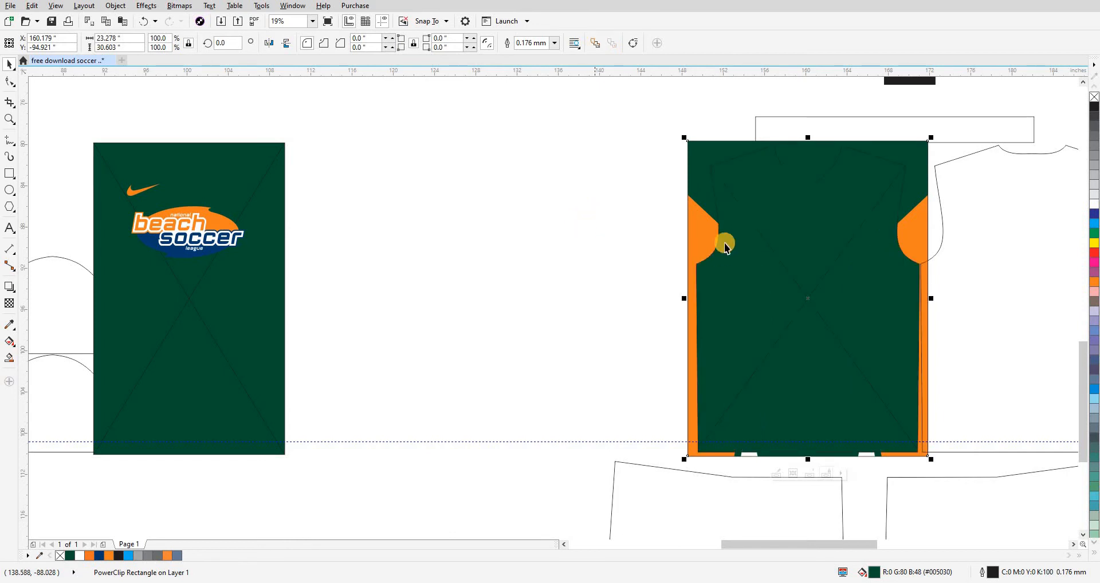
key(ctrl+1)
click(726, 216)
click(564, 239)
drag(628, 266, 576, 267)
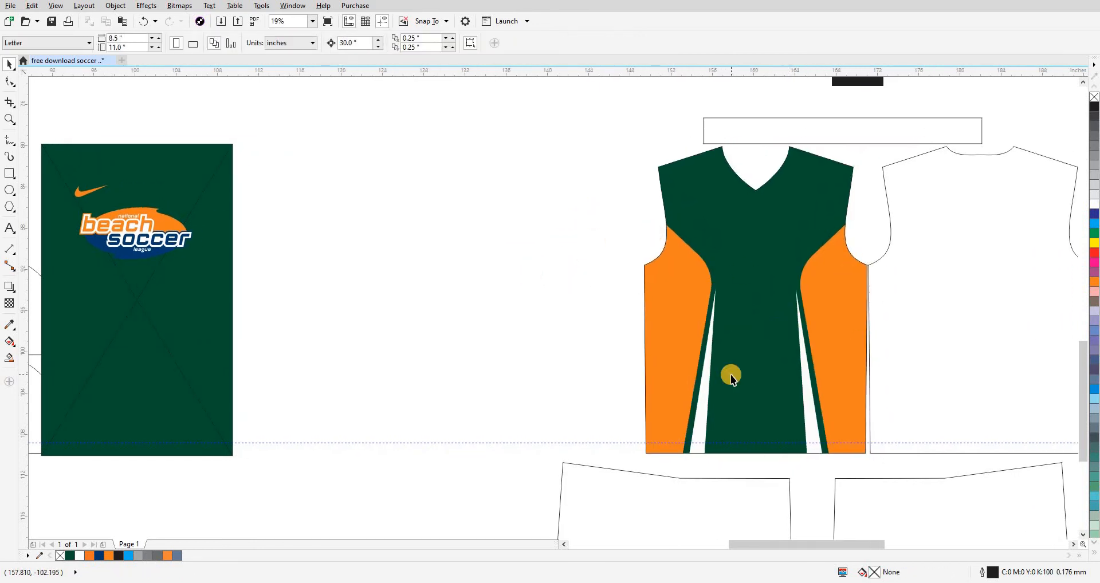
Place a copy of the front piece's artwork rectangle behind the back pattern piece, centred horizontally on it.
drag(756, 364, 624, 369)
scroll(633, 348, down, 1)
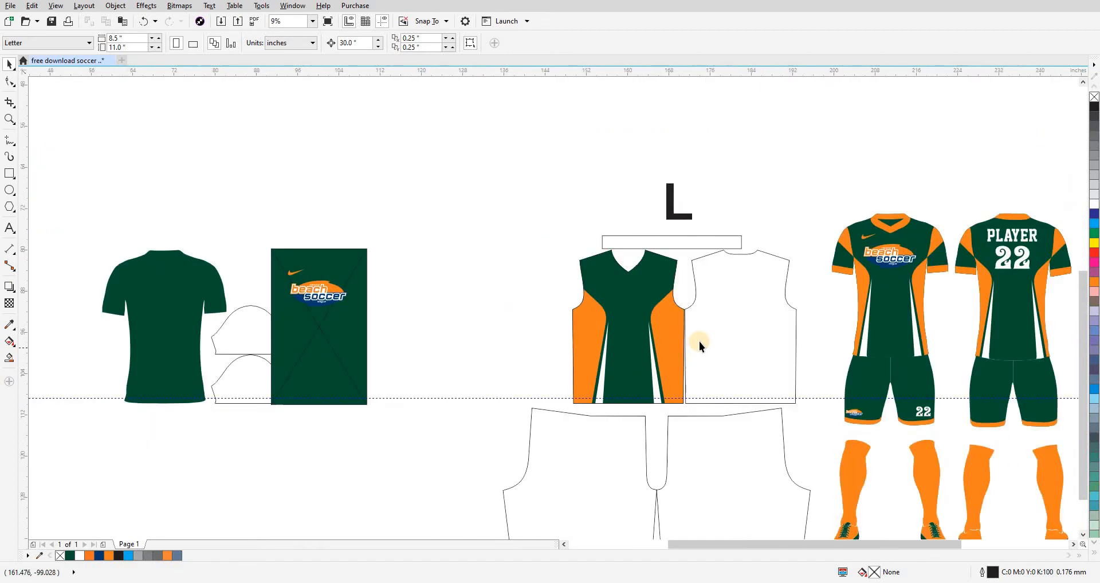
scroll(669, 335, up, 2)
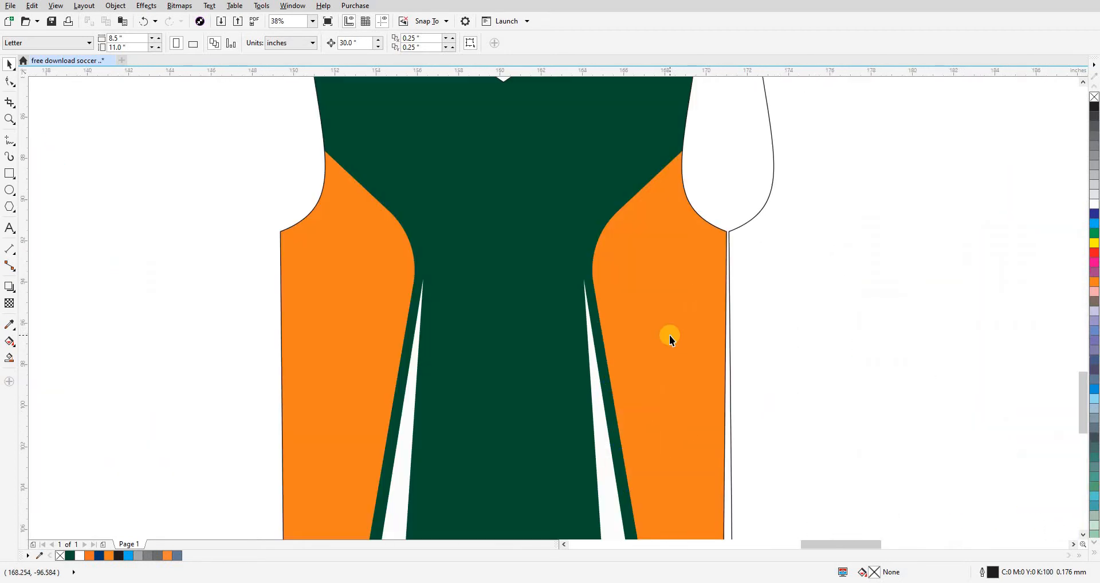
click(644, 329)
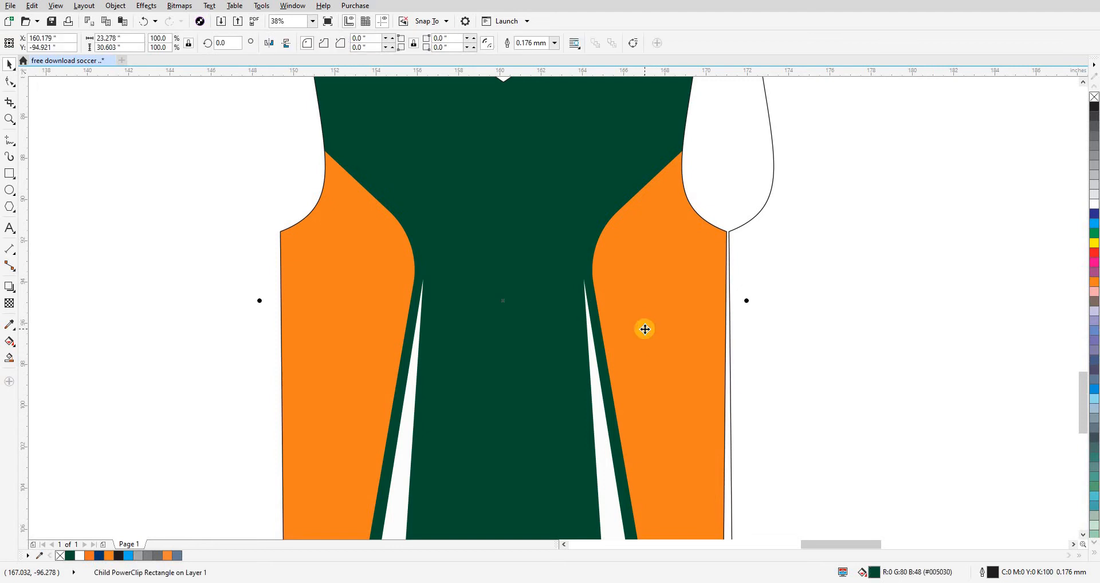
scroll(567, 337, down, 1)
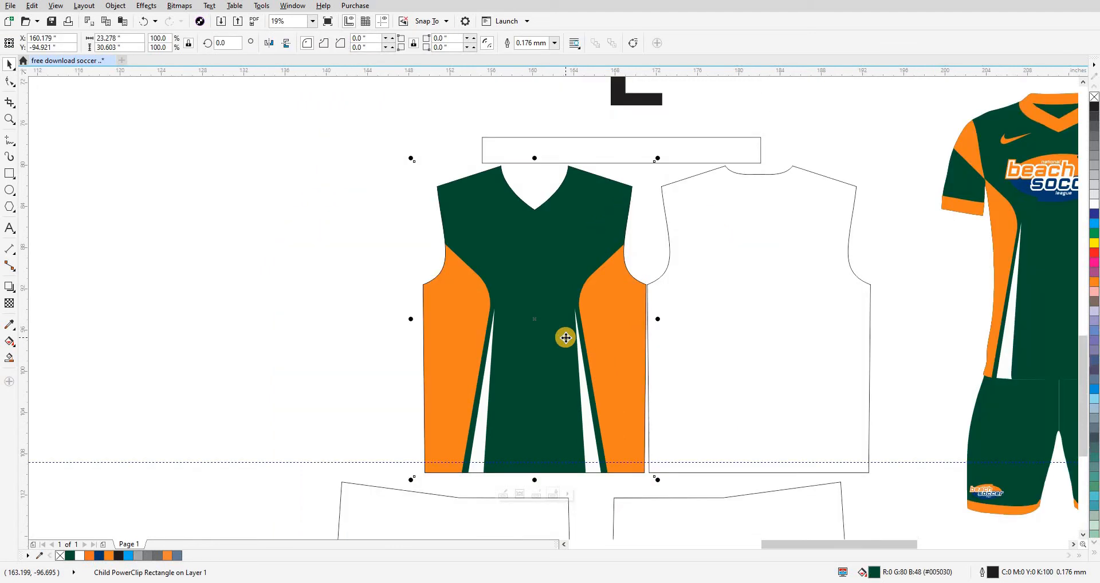
key(ctrl+v)
click(380, 316)
click(564, 319)
shift+click(707, 309)
key(c)
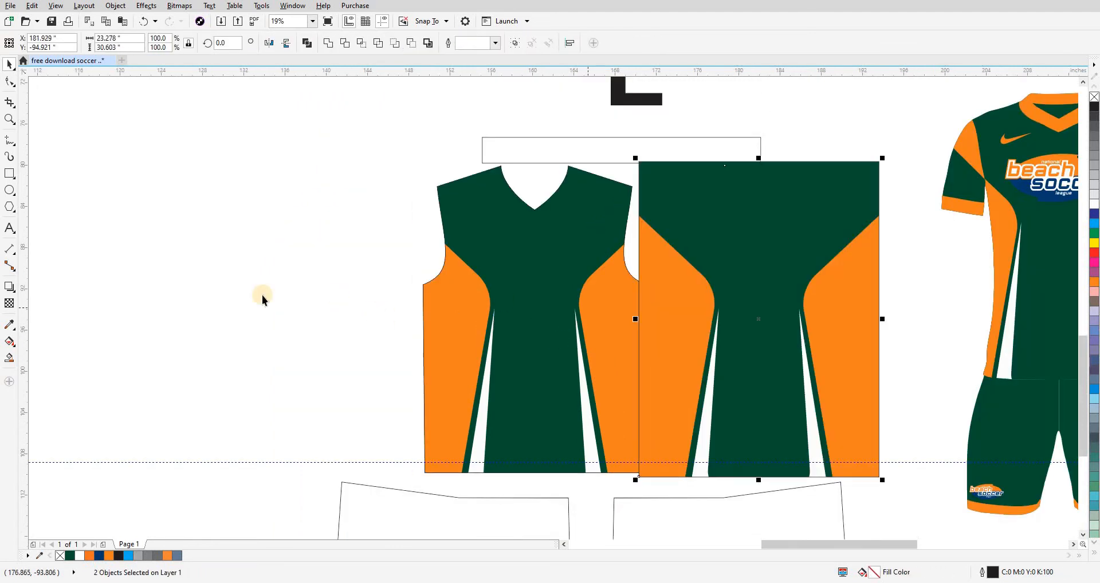
click(263, 300)
click(666, 296)
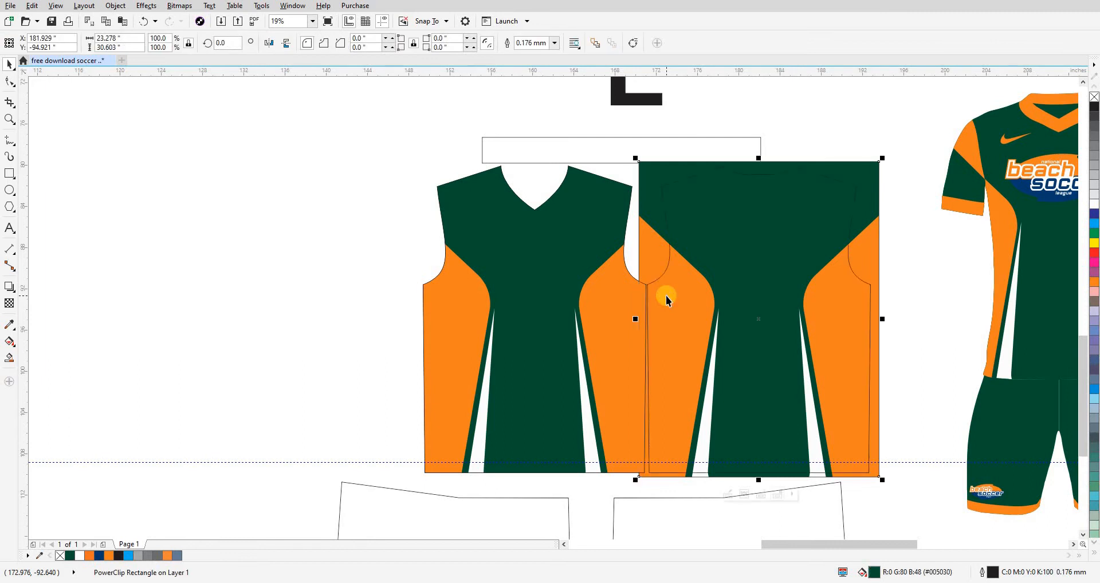
PowerClip the copied artwork rectangle inside the back pattern piece.
click(699, 237)
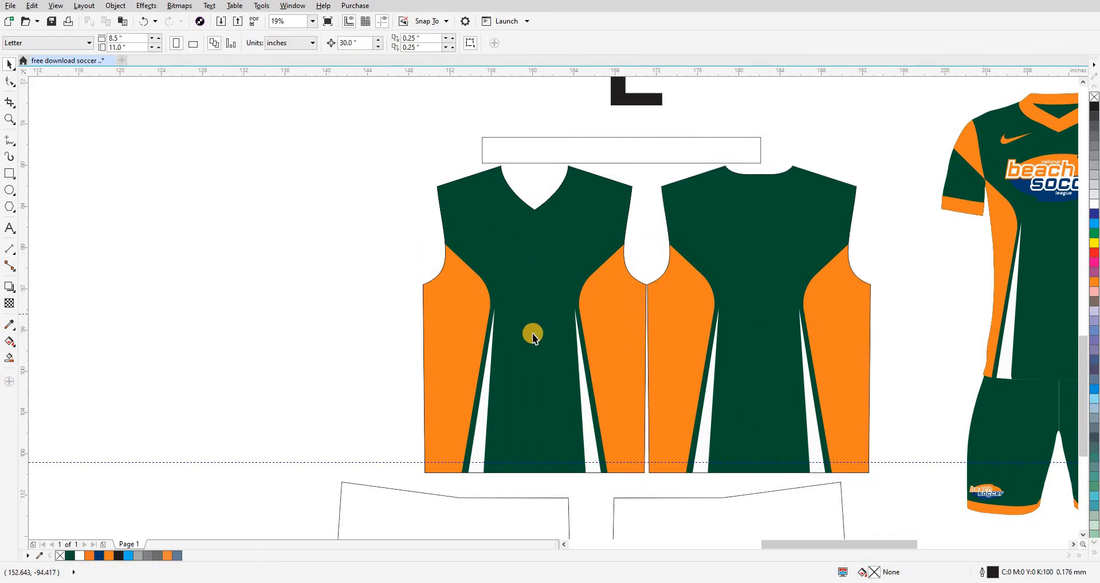
scroll(533, 338, down, 2)
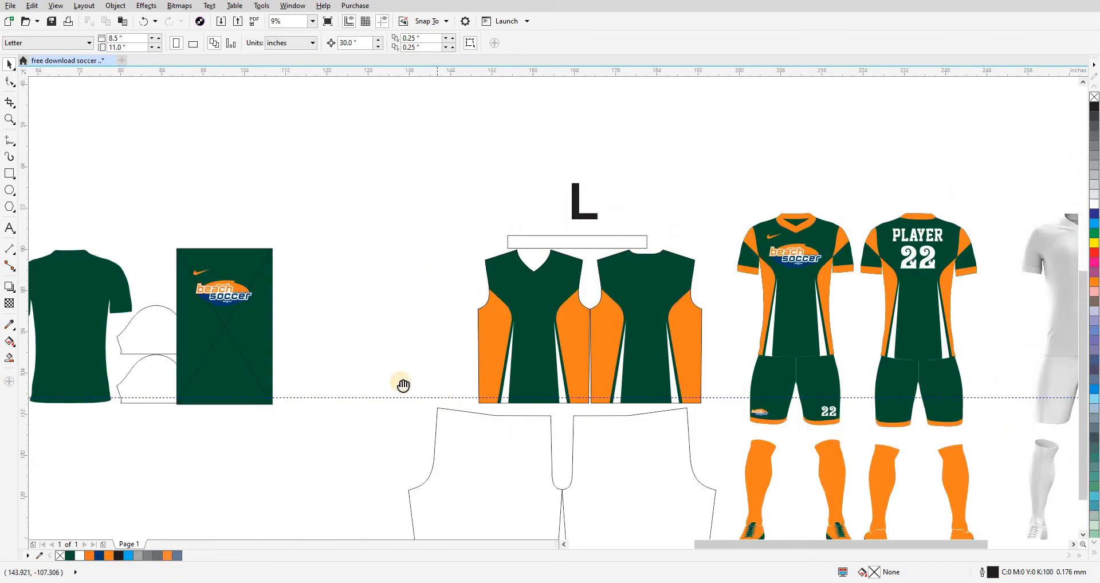
drag(403, 385, 516, 376)
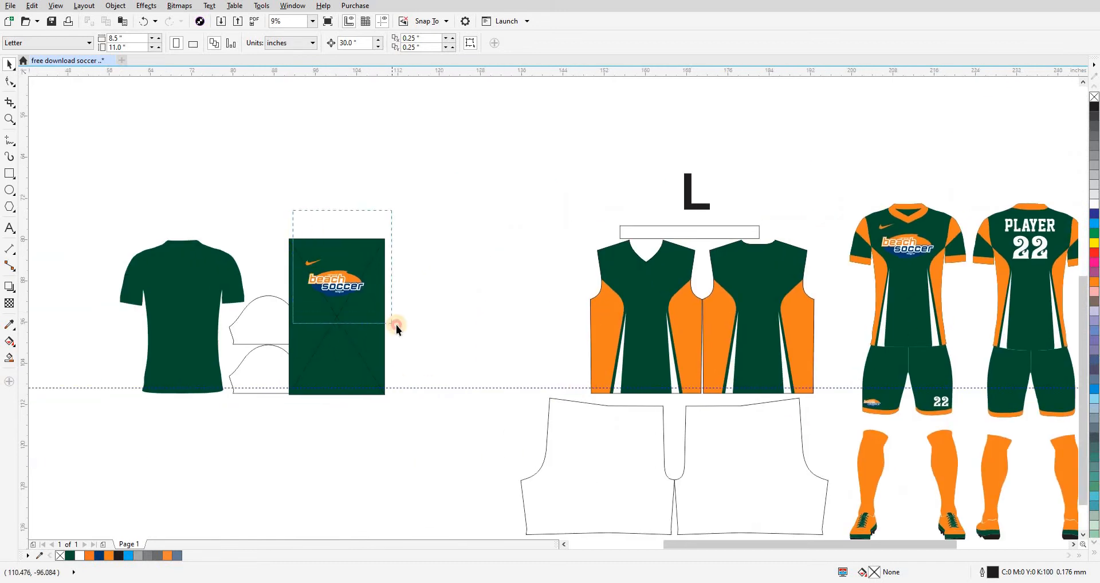
Move the Nike swoosh and beach soccer logo 60 inches right from the plain green rectangle onto the front pattern piece.
drag(396, 325, 396, 325)
key(shift+Right)
key(shift+Right)
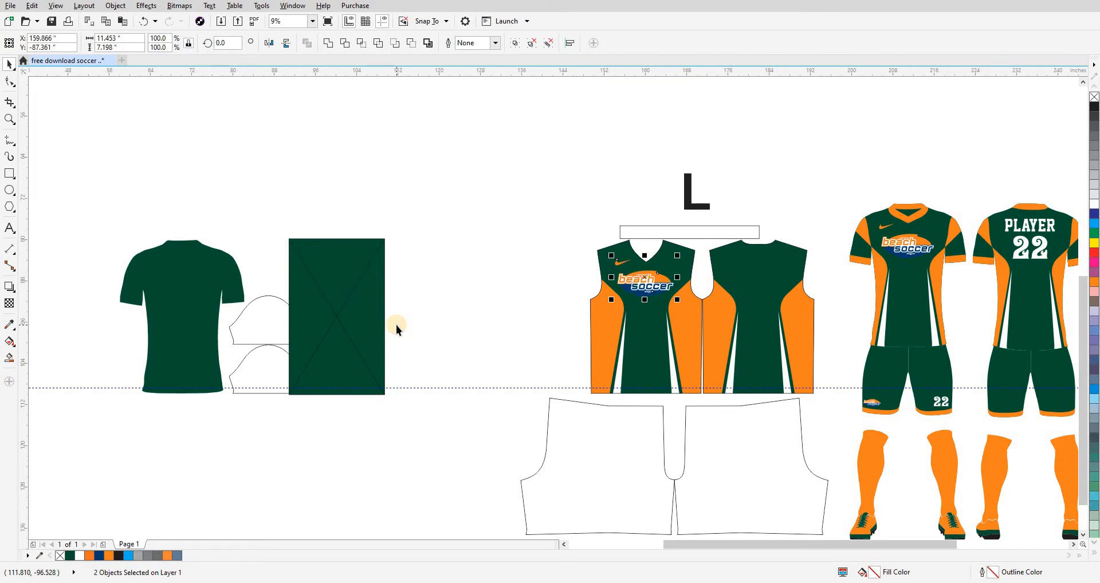
click(412, 322)
Move the empty green rectangle up and right, clear of the sleeve pattern pieces.
key(z)
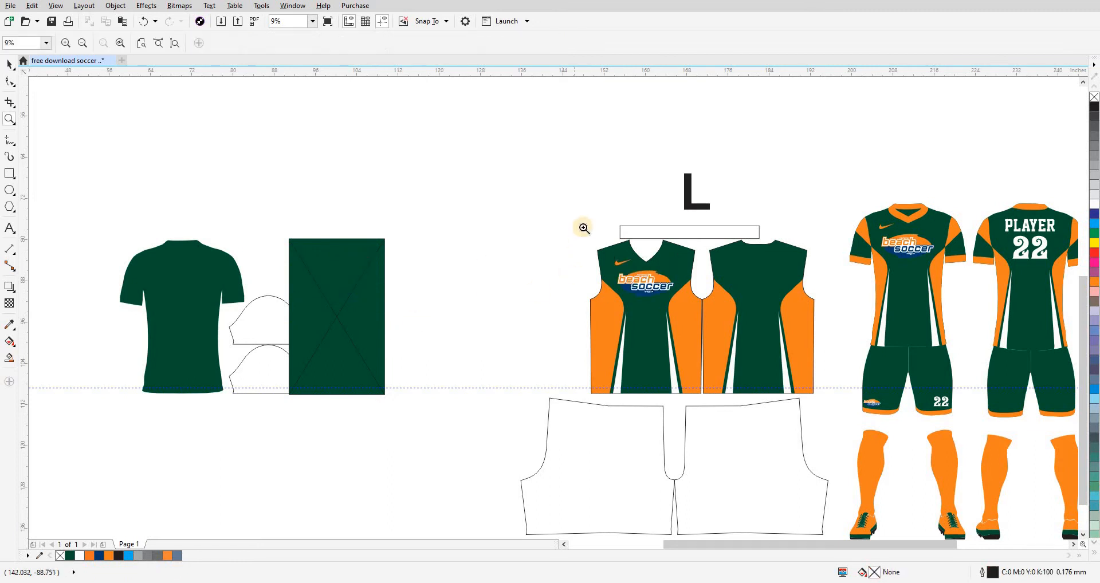
drag(583, 227, 704, 342)
key(space)
scroll(489, 341, down, 2)
drag(370, 338, 500, 314)
drag(370, 322, 491, 267)
scroll(922, 287, up, 1)
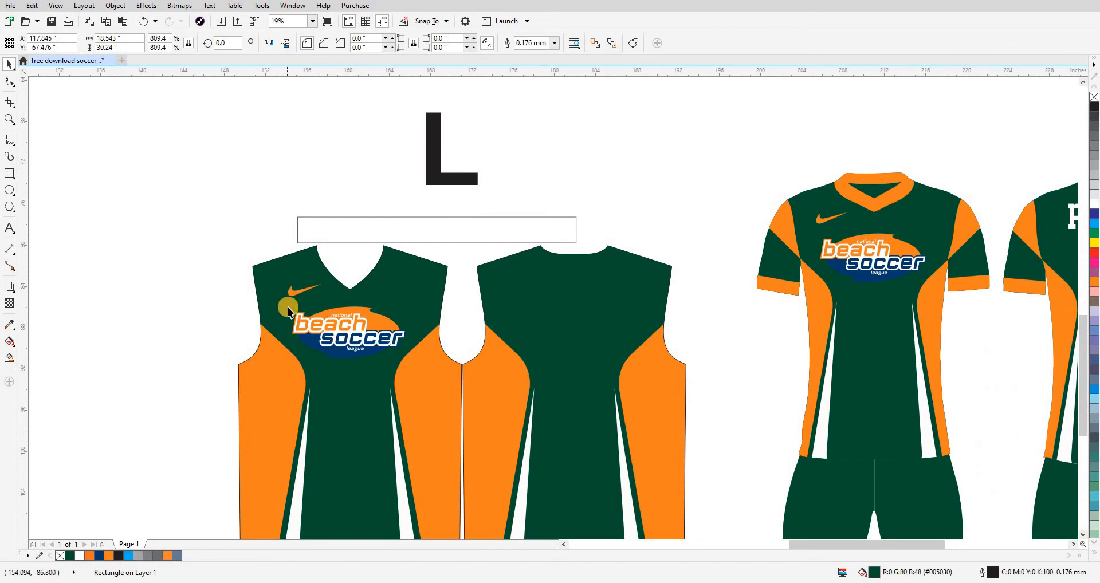
Lower the Nike swoosh about 0.3 inch toward the beach soccer logo, and shift both down about 0.3 inch on the front piece.
scroll(288, 307, up, 1)
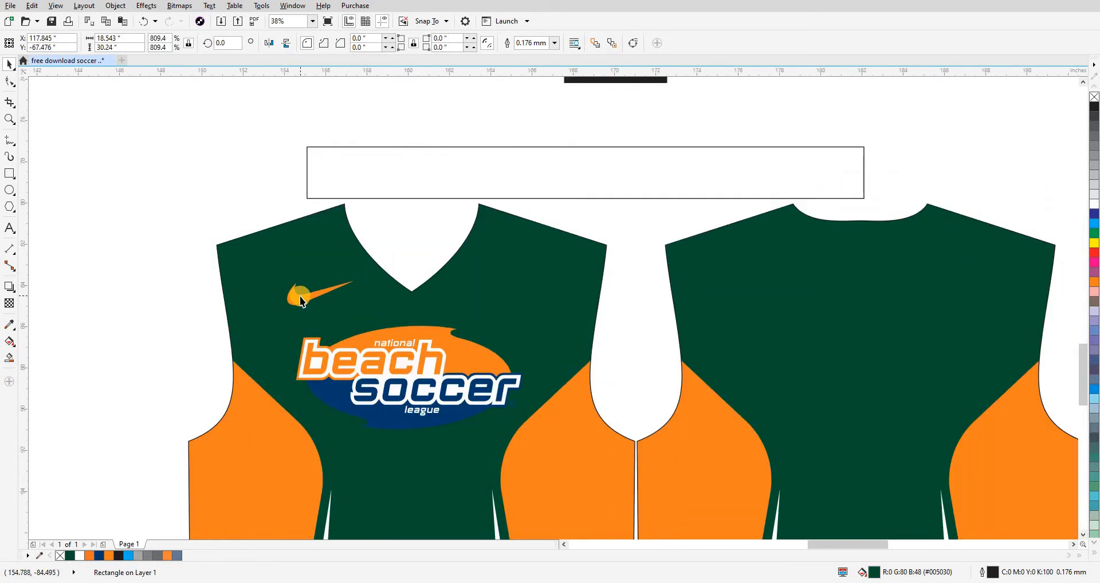
click(300, 297)
scroll(300, 297, up, 1)
drag(301, 298, 301, 309)
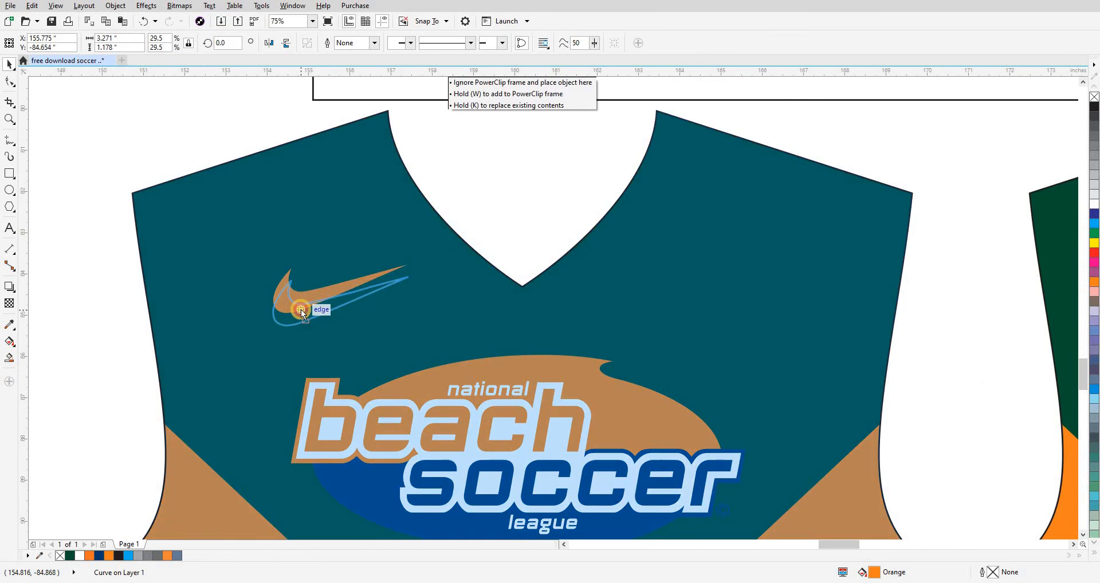
shift+click(408, 401)
scroll(430, 402, down, 1)
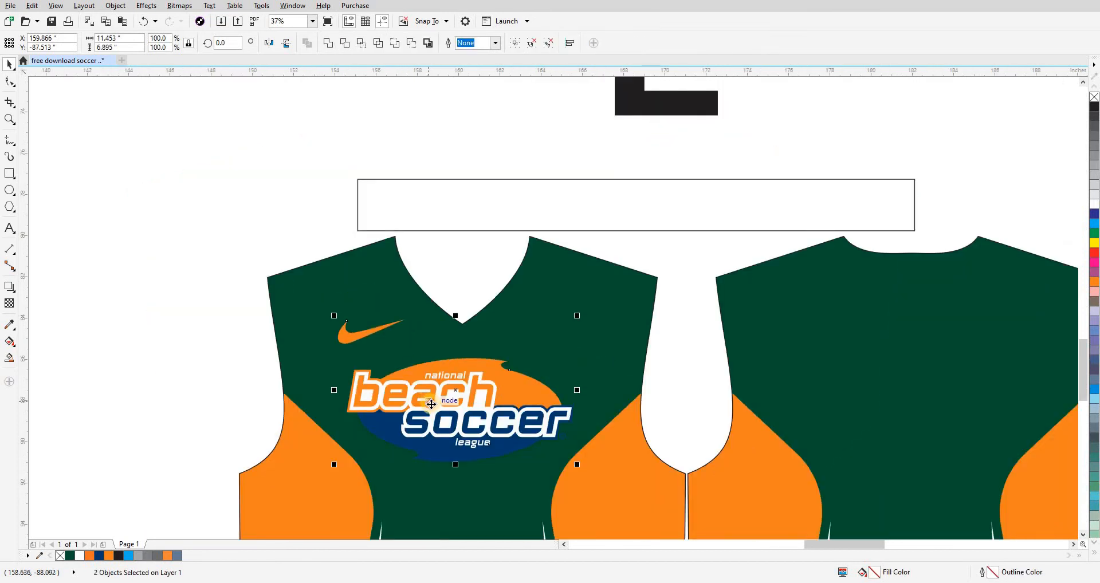
drag(430, 404, 430, 409)
scroll(453, 451, up, 1)
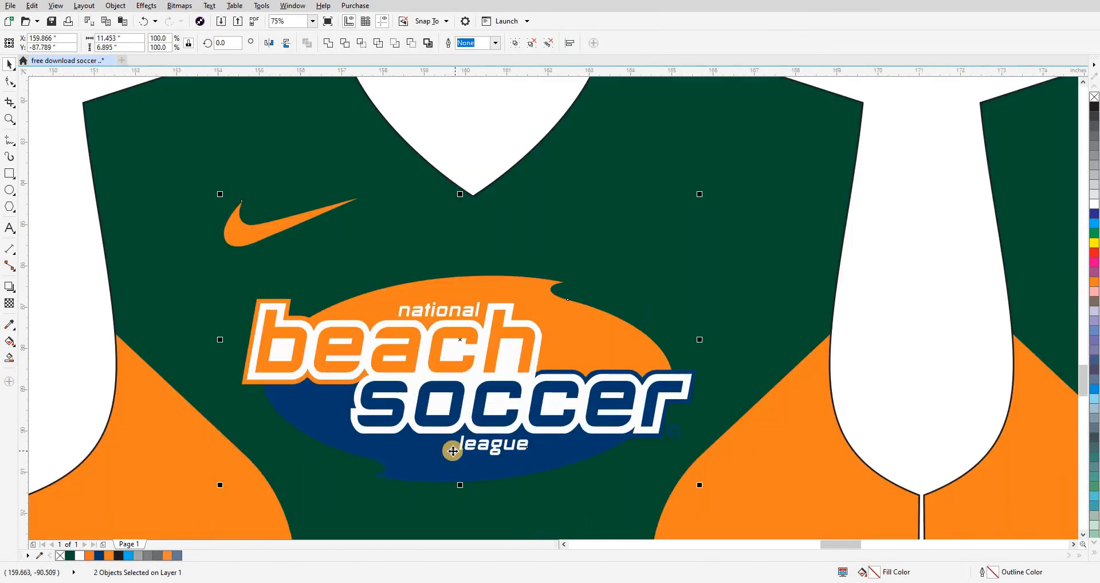
key(ctrl+z)
drag(460, 393, 462, 405)
scroll(462, 404, down, 1)
key(Escape)
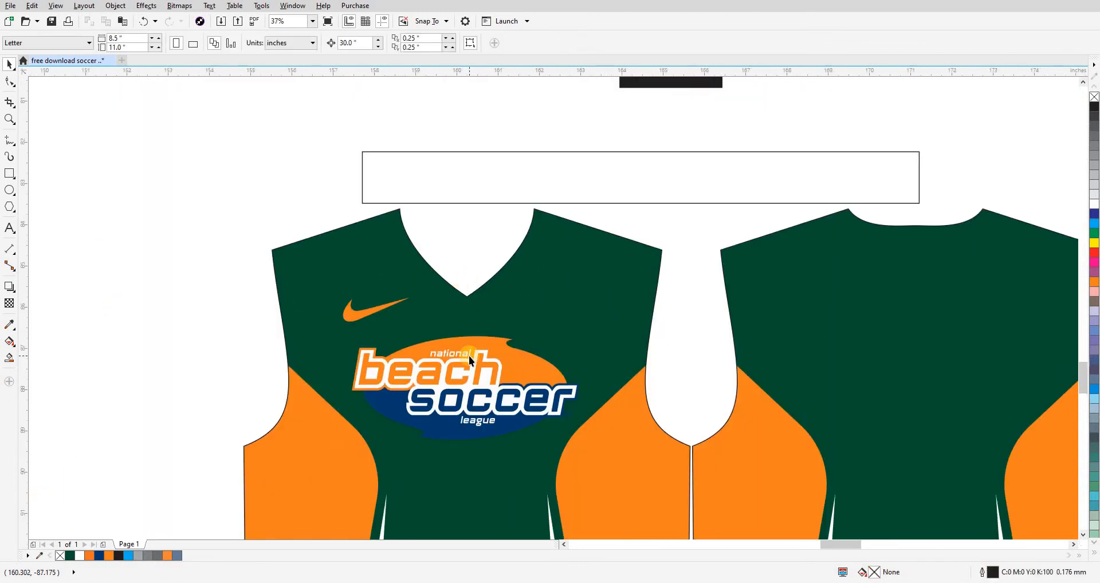
Check the front and back pattern pieces against the jersey mockup, including in wireframe view.
scroll(468, 356, down, 2)
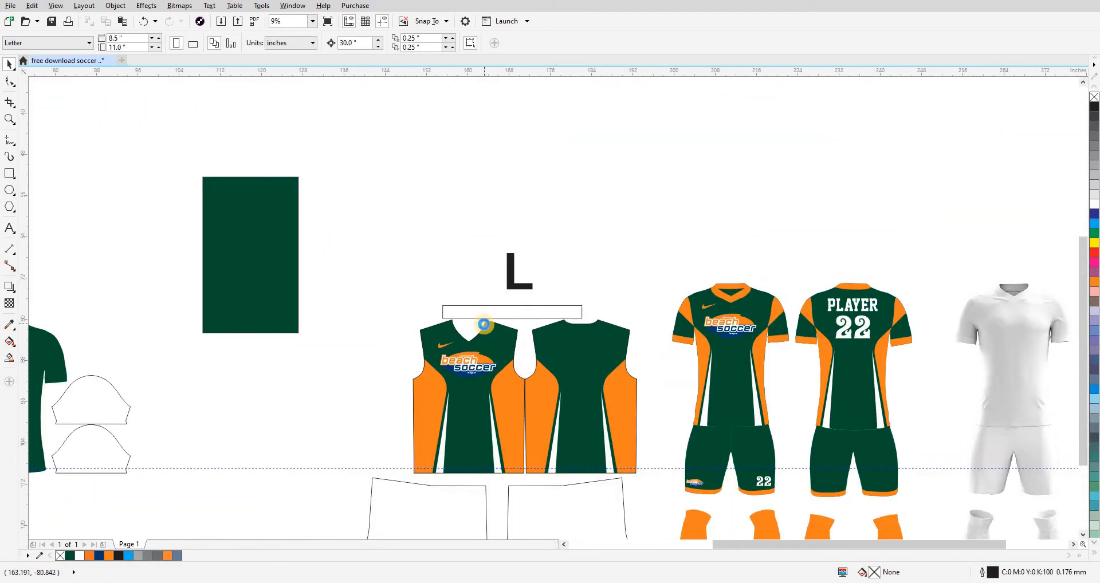
scroll(484, 323, up, 2)
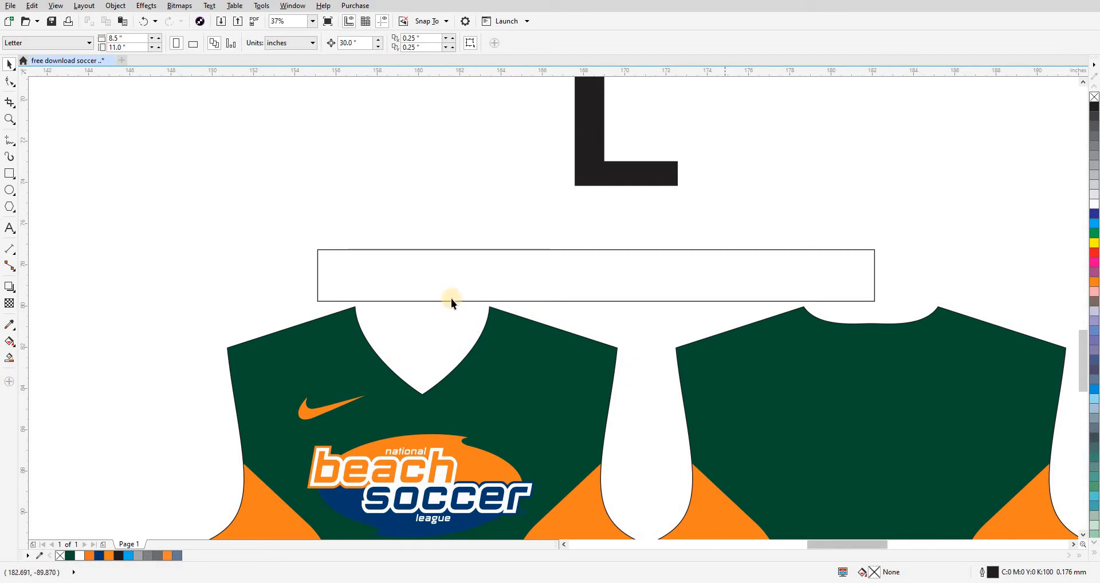
scroll(416, 211, down, 4)
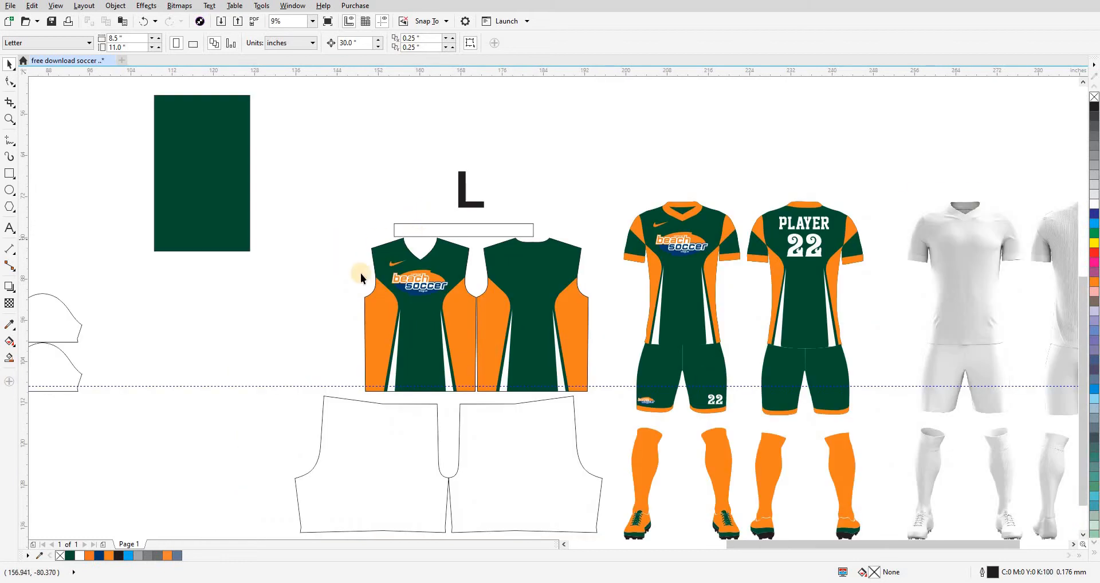
scroll(362, 274, up, 2)
drag(356, 230, 309, 238)
click(365, 257)
scroll(431, 304, down, 2)
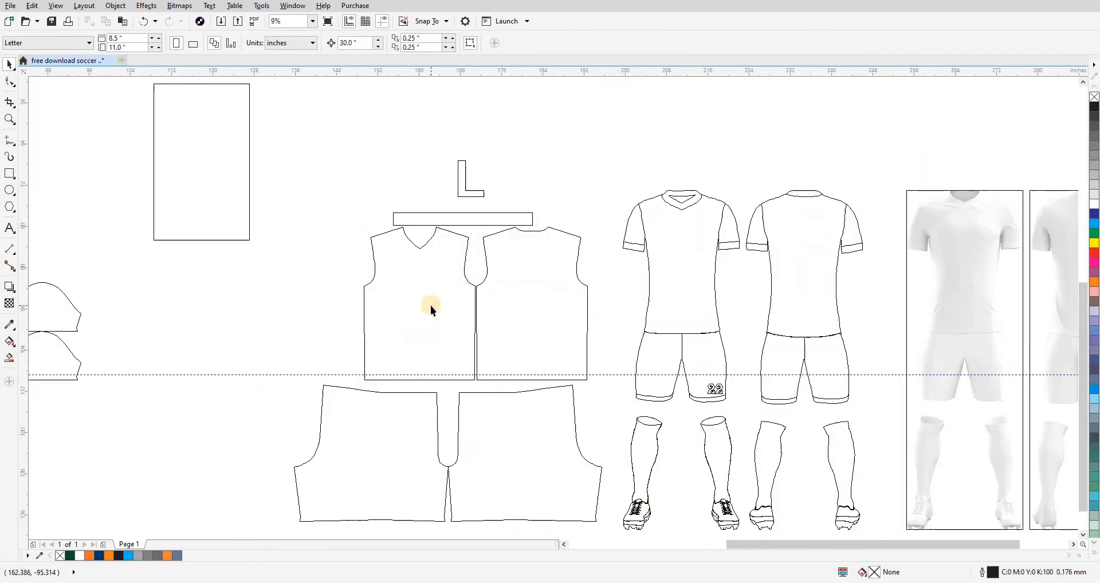
scroll(431, 304, up, 2)
drag(505, 329, 431, 336)
Take the PLAYER name and number 22 out of the back mockup's PowerClip and paste them in place as separate text.
drag(771, 265, 513, 307)
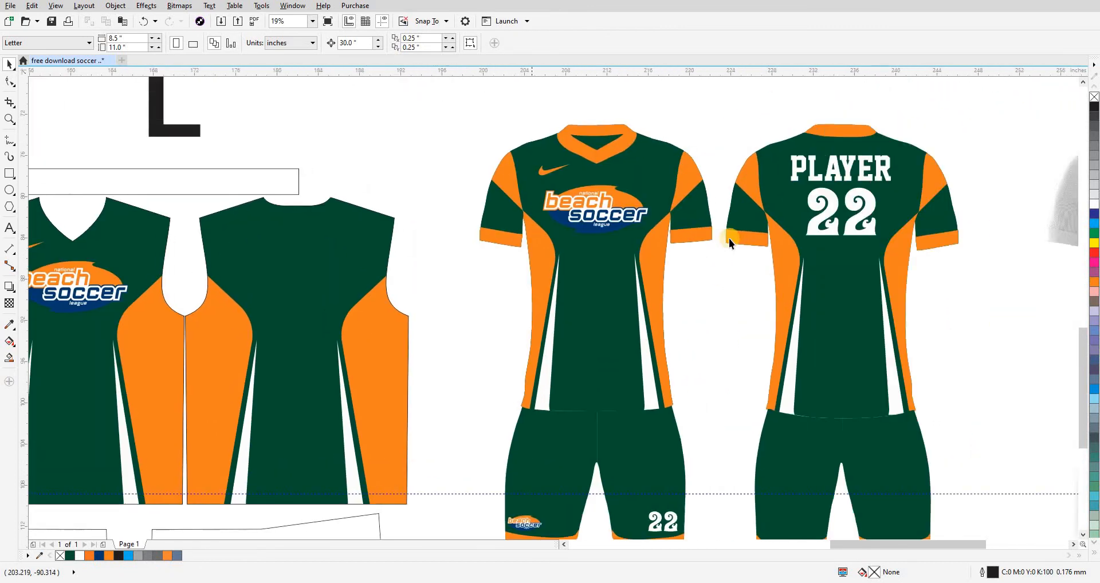
click(816, 181)
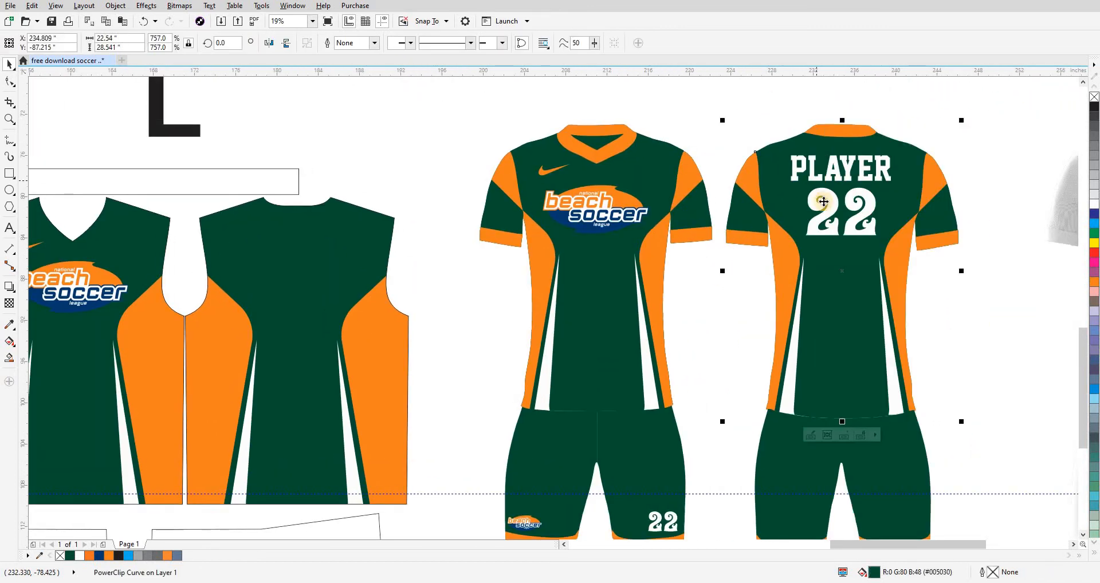
click(945, 290)
key(shift+F9)
key(shift+F9)
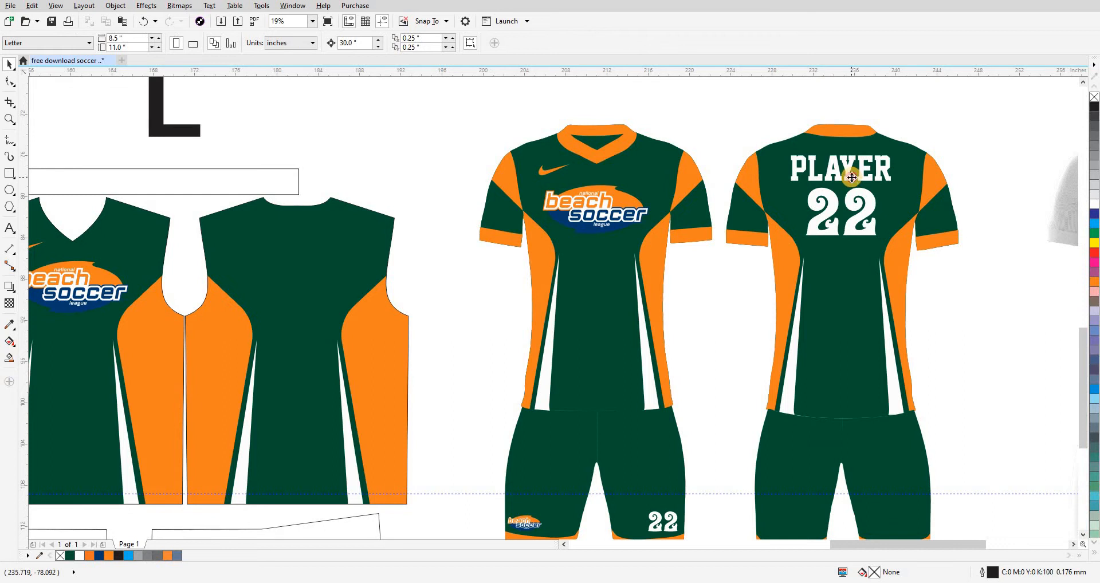
ctrl+click(852, 178)
ctrl+click(856, 207)
key(ctrl+x)
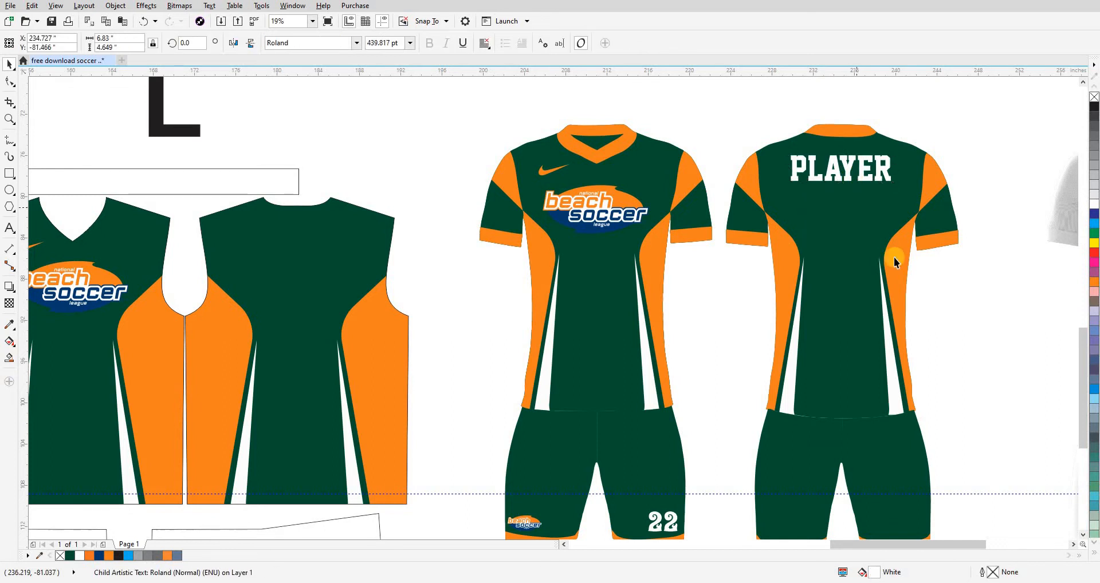
key(ctrl+v)
click(941, 312)
Place a copy of the mockup's PLAYER name and number 22 on the back pattern piece, centred horizontally on it.
click(855, 201)
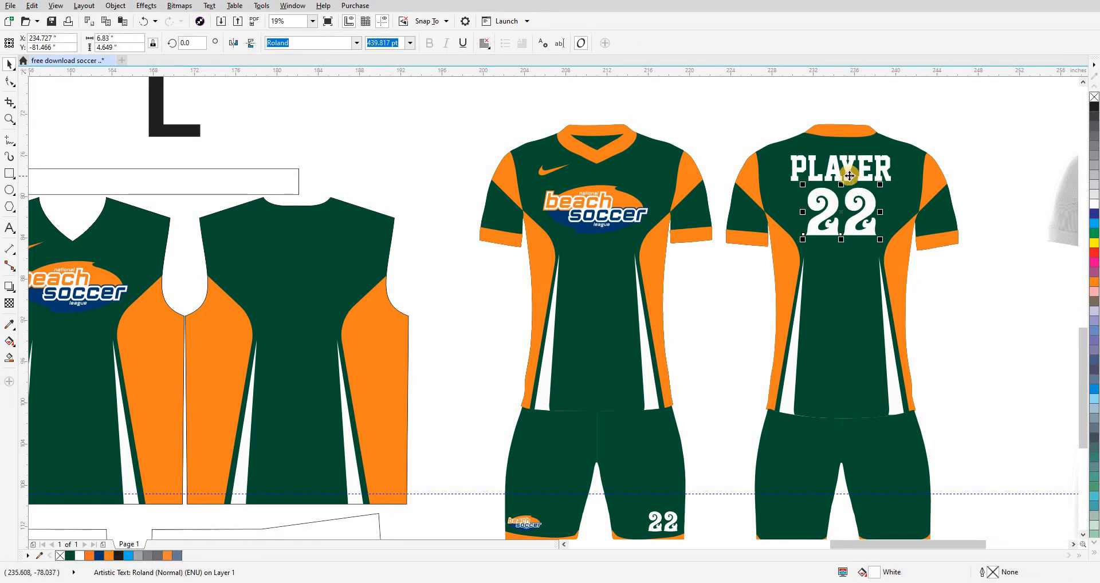
shift+click(848, 176)
drag(848, 176, 305, 262)
key(Escape)
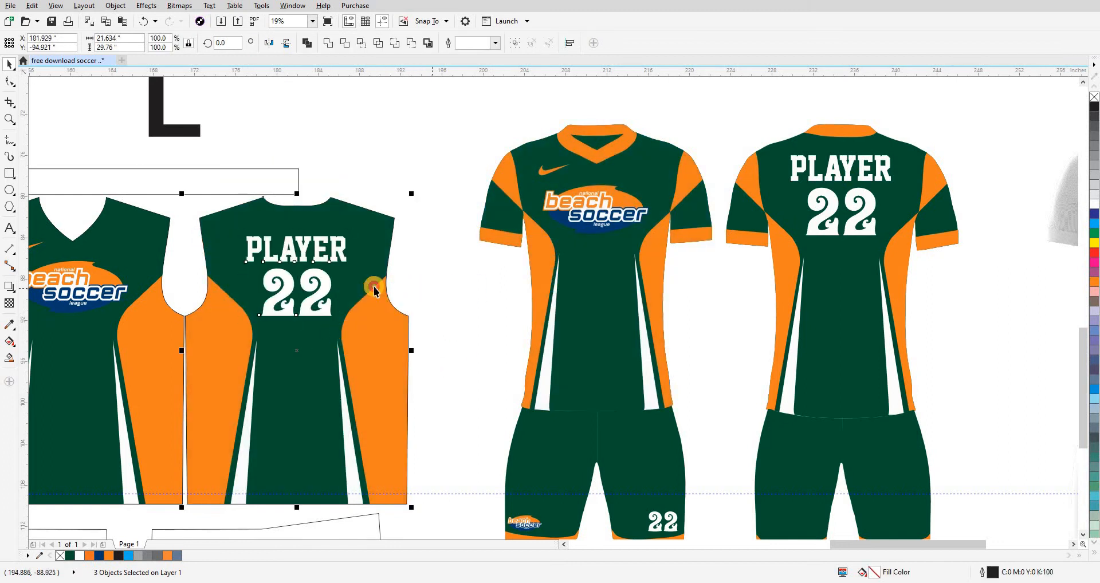
Enlarge the number 22 on the back piece to about 7.76 by 5.28 inches and centre it horizontally on the piece.
click(326, 289)
scroll(327, 288, up, 2)
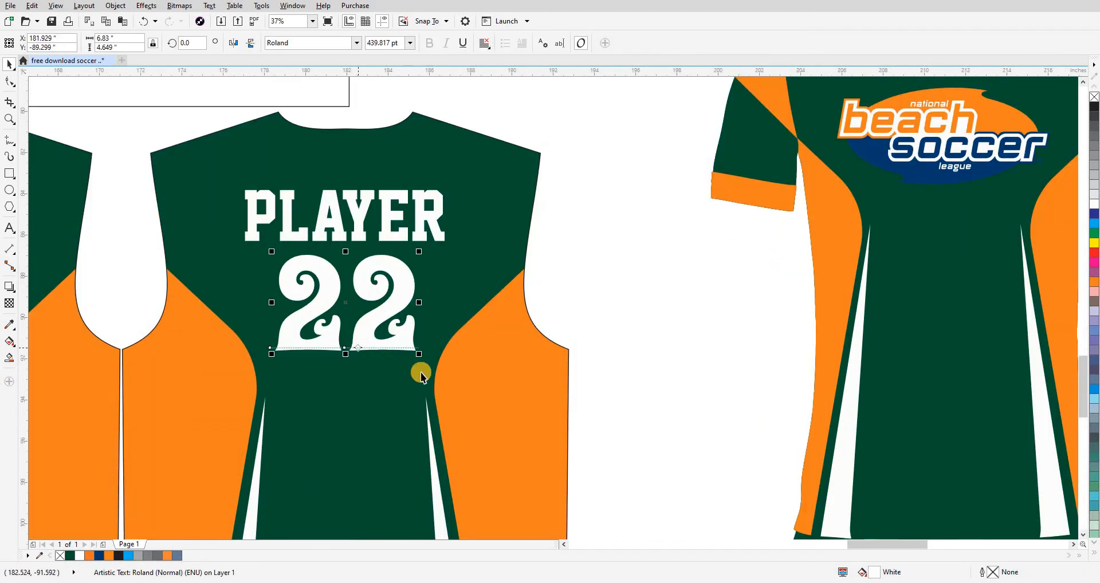
drag(422, 358, 430, 371)
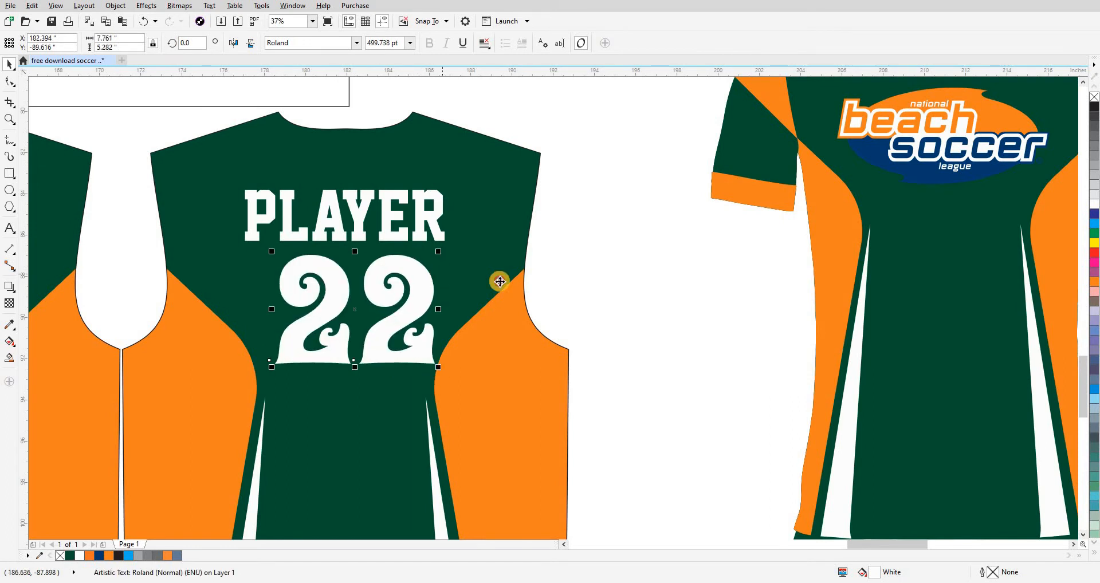
shift+click(405, 280)
click(404, 280)
Position the number 22 so that its upper edge sits 1 inch below the PLAYER name.
scroll(401, 281, up, 4)
drag(400, 268, 400, 235)
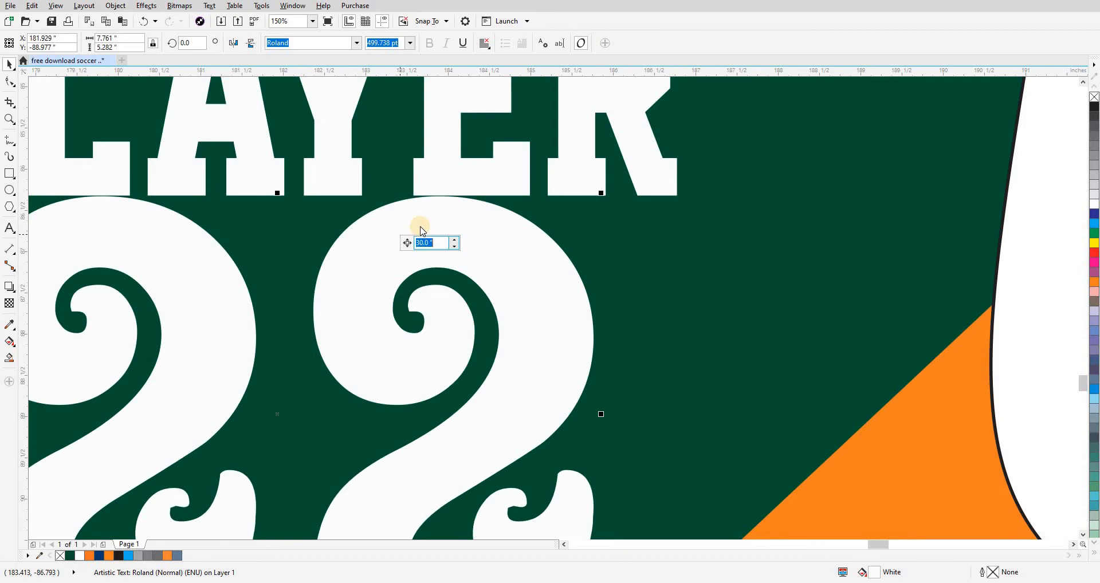
key(Return)
key(Down)
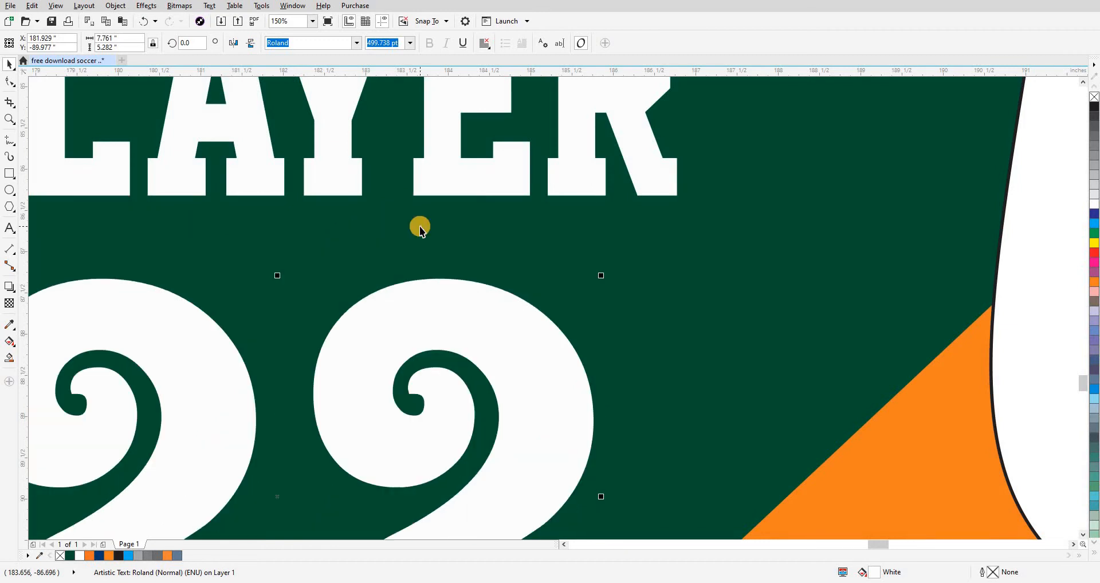
scroll(425, 253, down, 4)
Move the PLAYER name and number 22 together straight up until the name touches the back piece's neckline.
shift+click(403, 205)
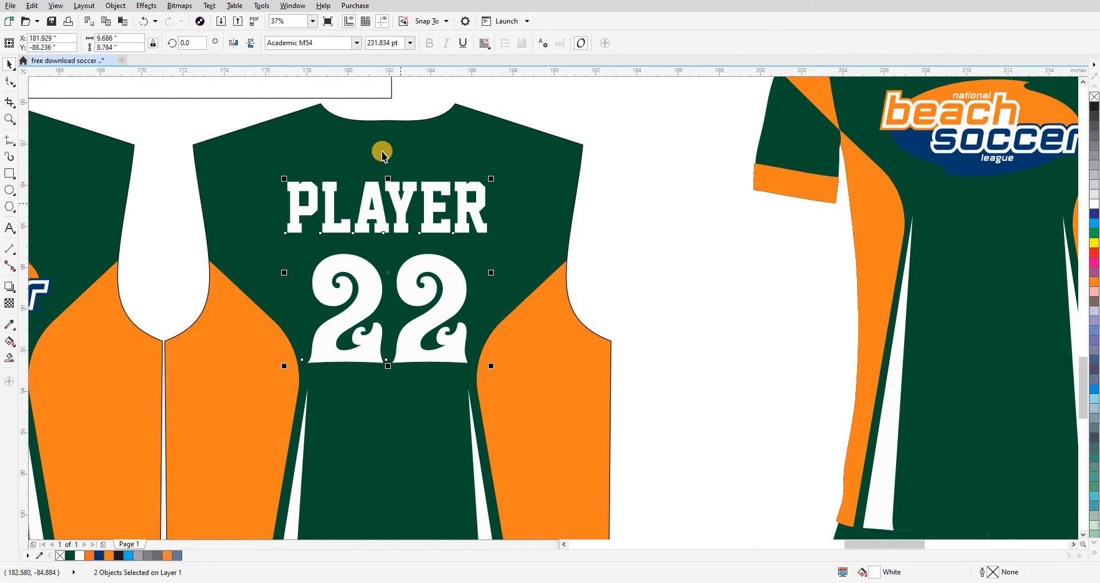
scroll(382, 151, up, 1)
click(888, 264)
click(497, 373)
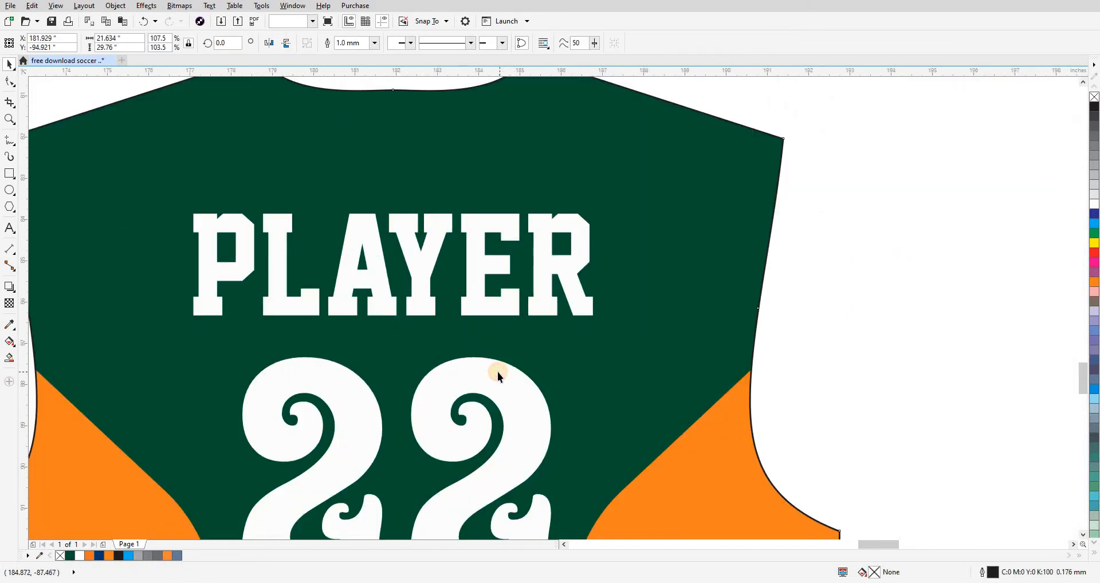
shift+click(479, 294)
scroll(478, 292, up, 1)
scroll(478, 289, down, 1)
drag(478, 289, 485, 177)
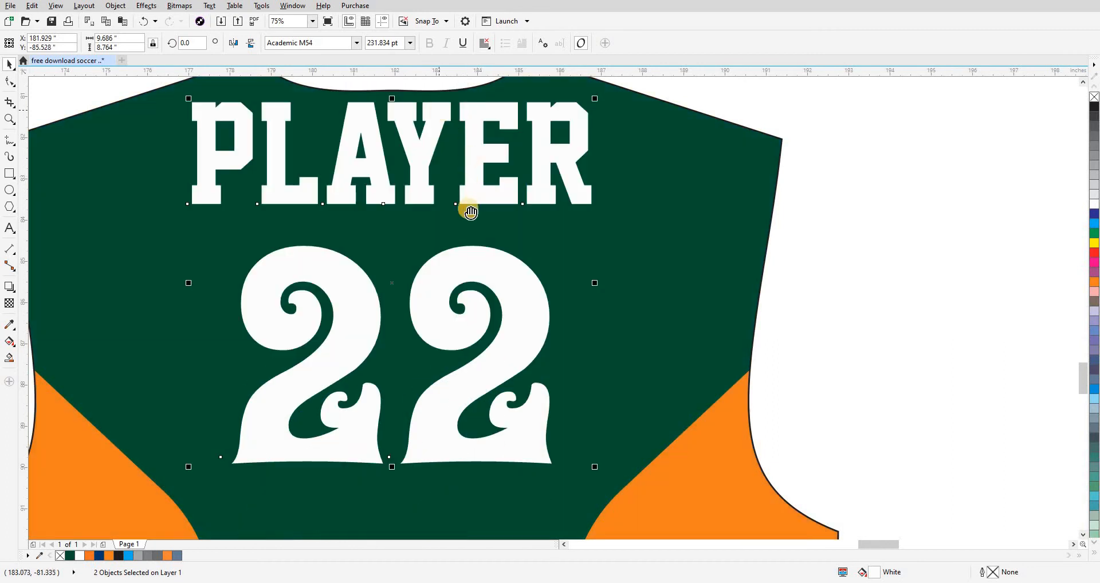
scroll(466, 208, up, 1)
drag(430, 216, 424, 197)
scroll(423, 197, down, 3)
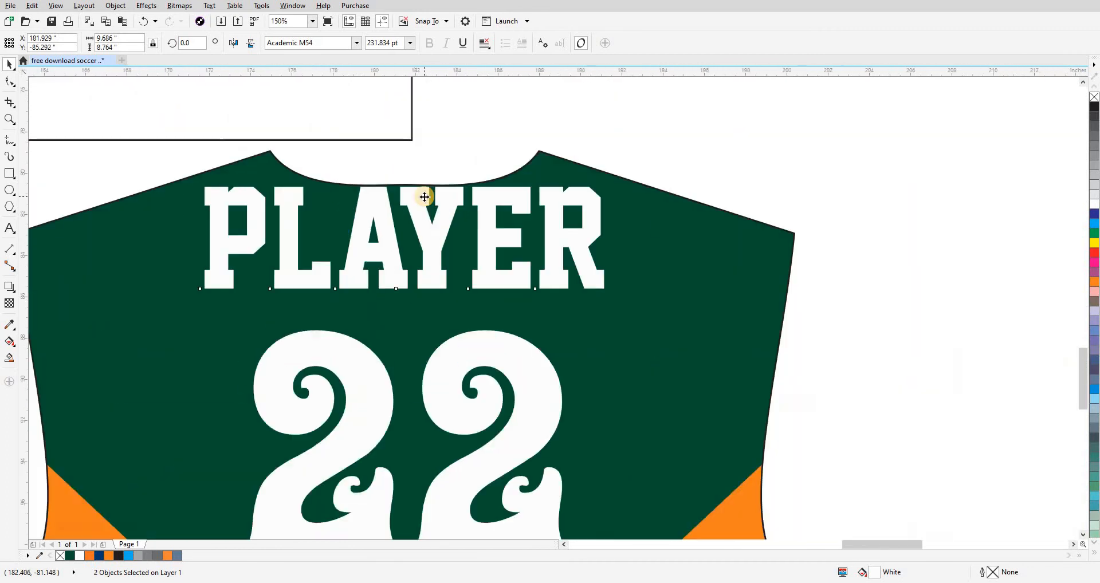
Shift the PLAYER name and number 22 down 2.5 inches from the back neckline.
key(shift+n)
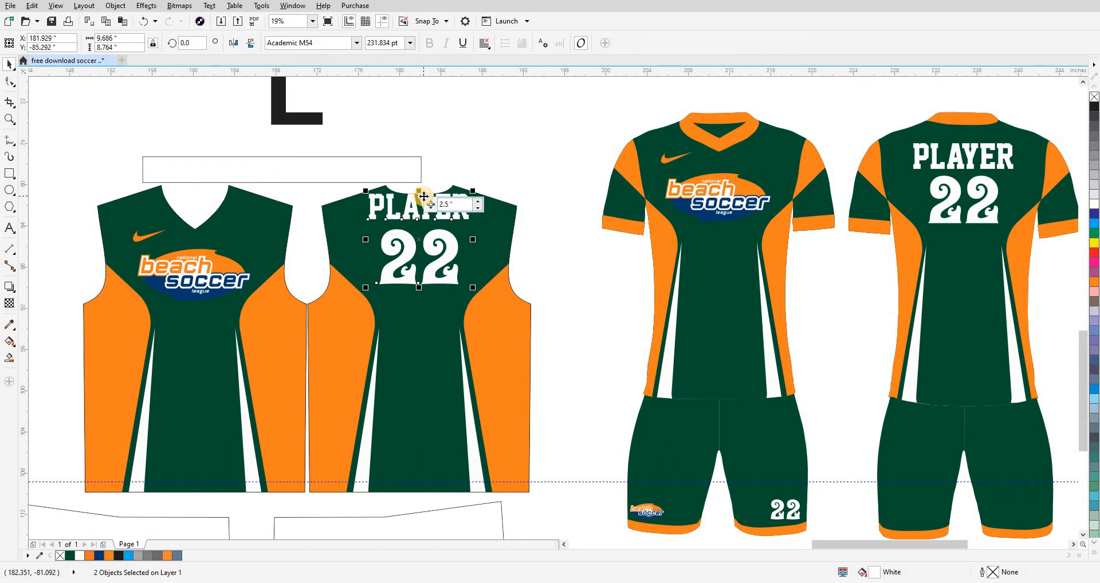
key(Return)
key(Down)
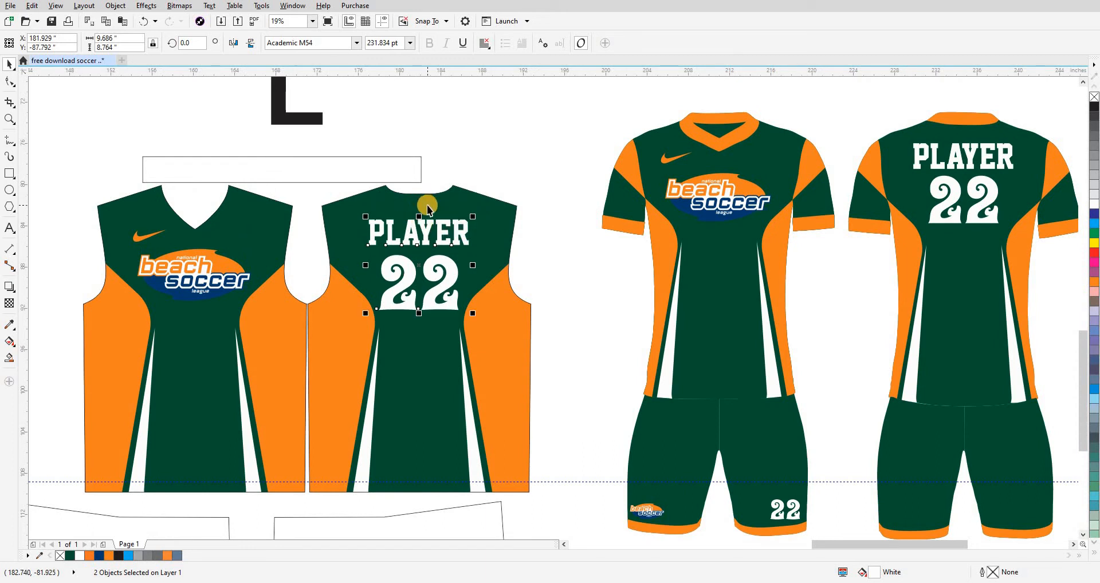
click(579, 332)
Set the text alignment of both the PLAYER name and the number 22 on the back piece to centre.
drag(566, 342, 614, 348)
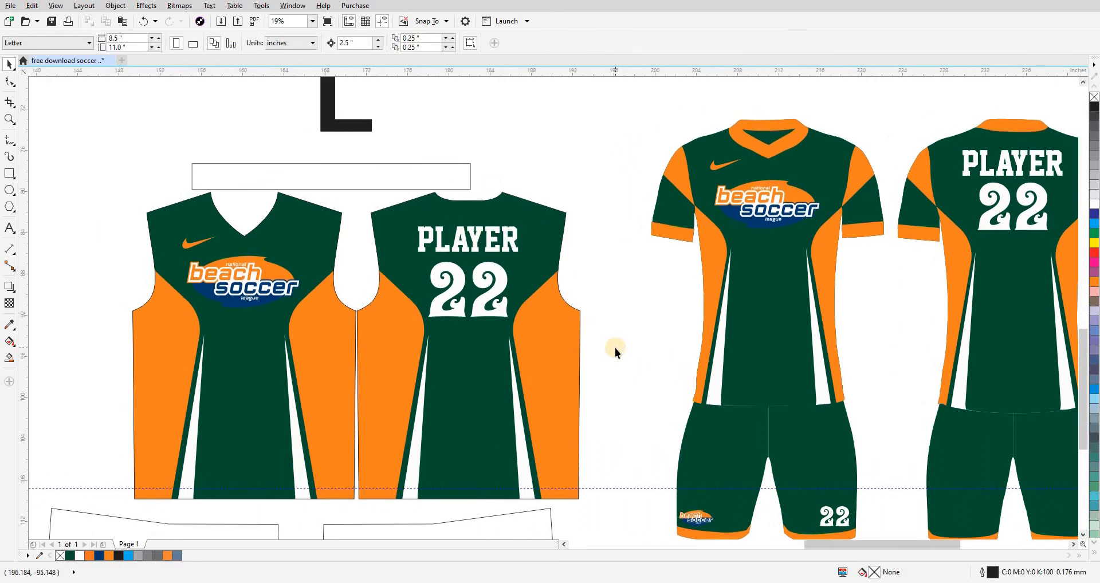
scroll(472, 289, up, 2)
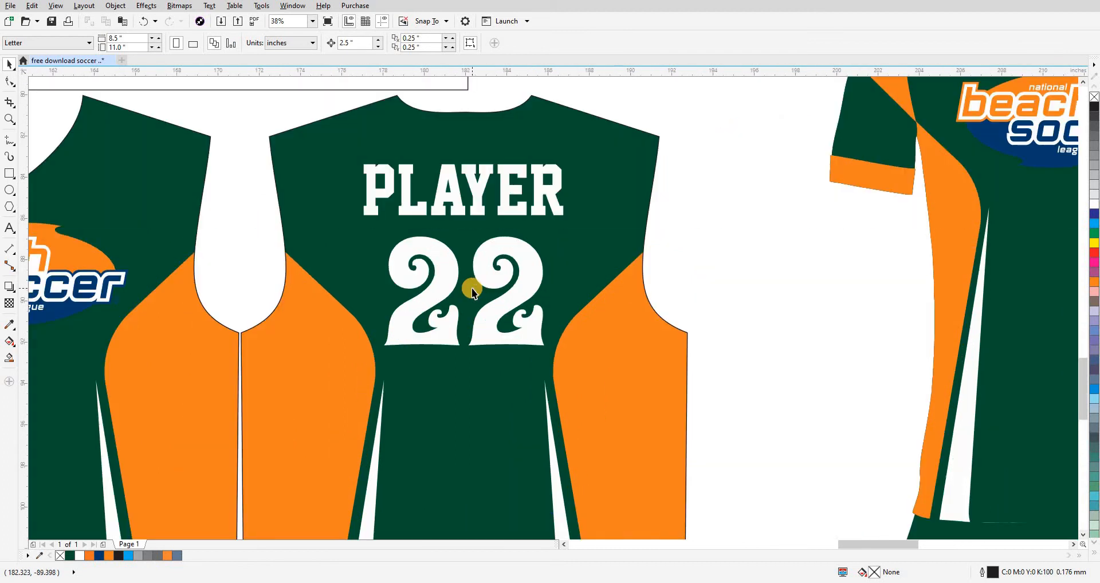
scroll(471, 292, down, 2)
drag(483, 295, 513, 296)
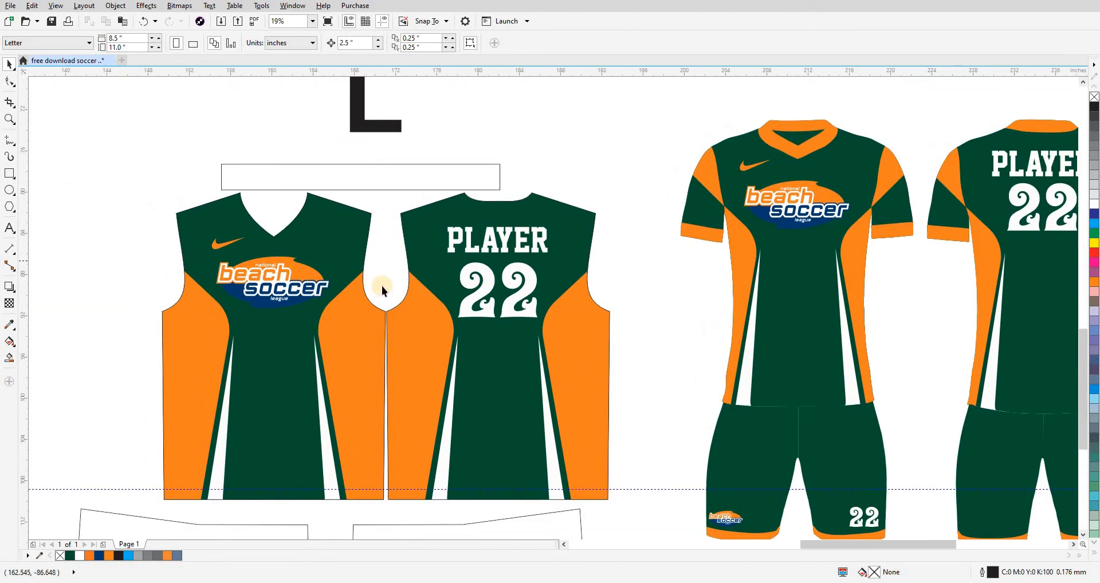
click(464, 252)
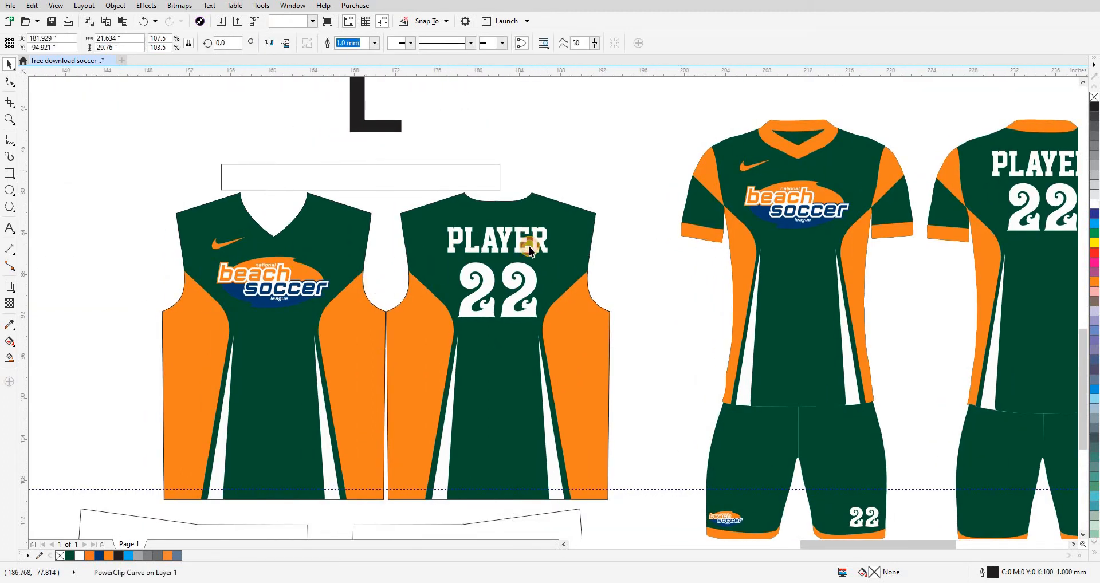
ctrl+click(523, 243)
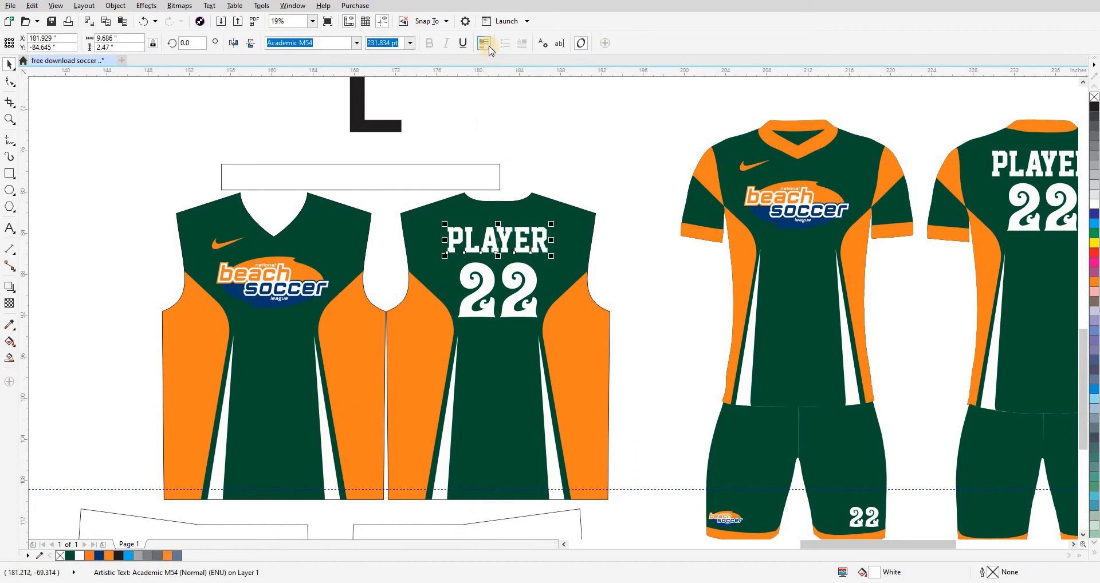
click(484, 43)
click(504, 86)
key(Tab)
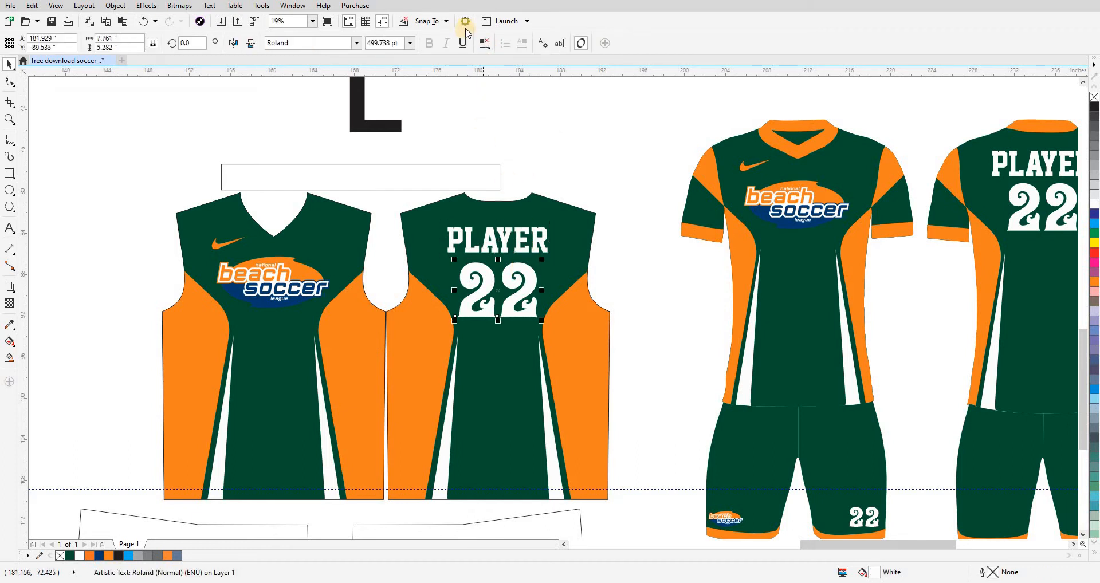
click(485, 43)
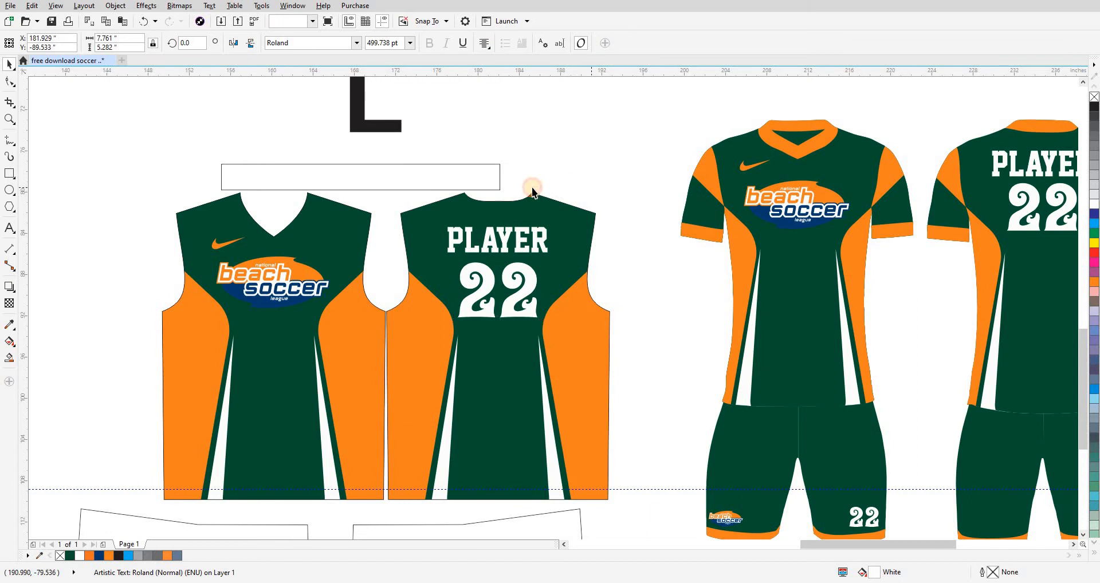
click(531, 183)
Inspect the outlines of the pattern pieces and the mockup in wireframe view, and return to the full-colour view.
scroll(532, 183, down, 2)
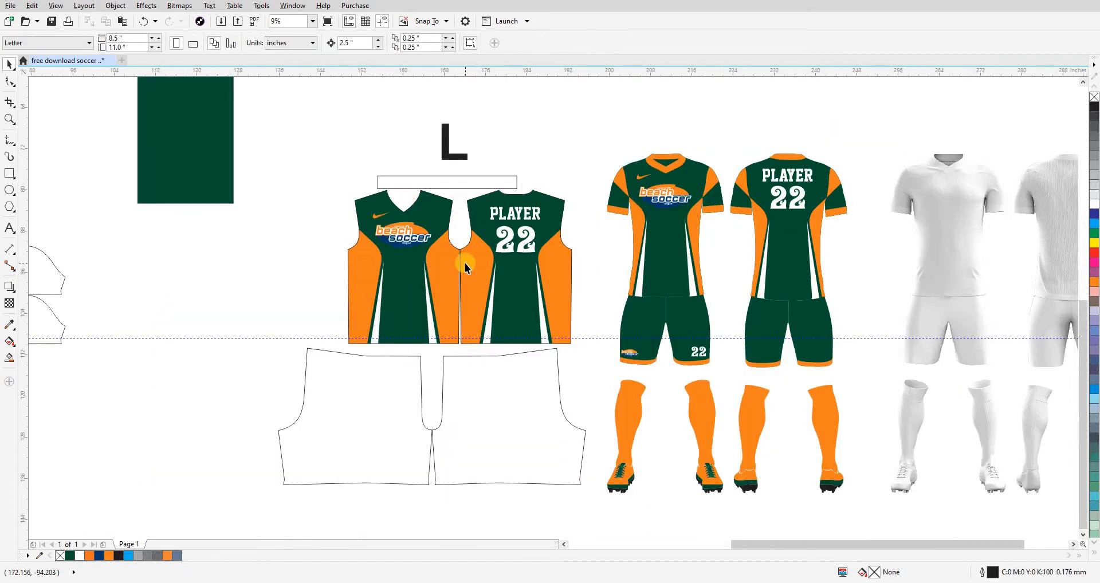
key(shift+F9)
key(shift+F9)
drag(572, 198, 484, 280)
click(550, 119)
key(shift+F9)
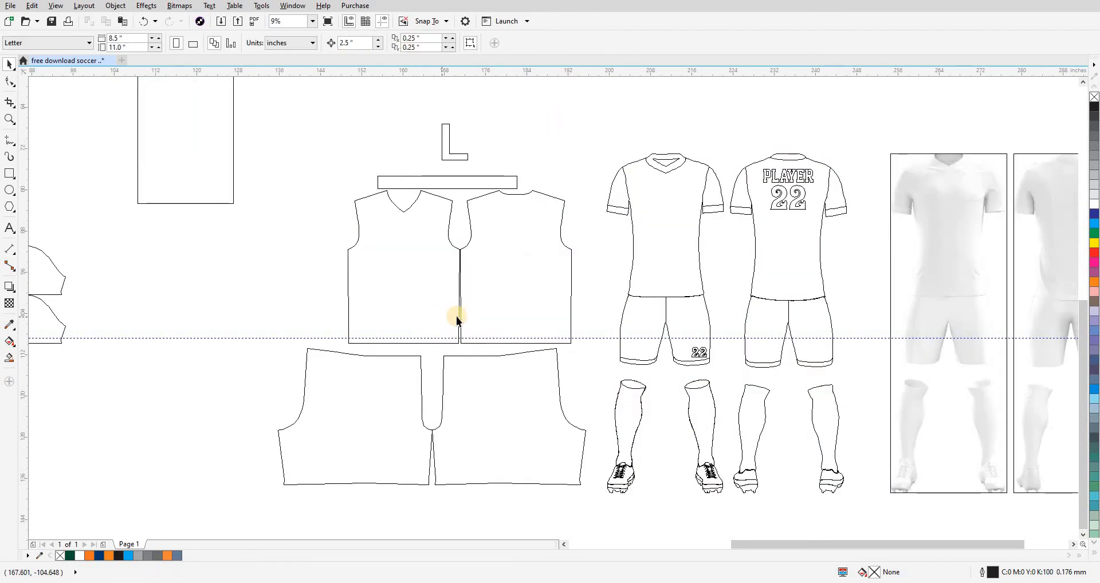
key(shift+F9)
drag(473, 342, 485, 281)
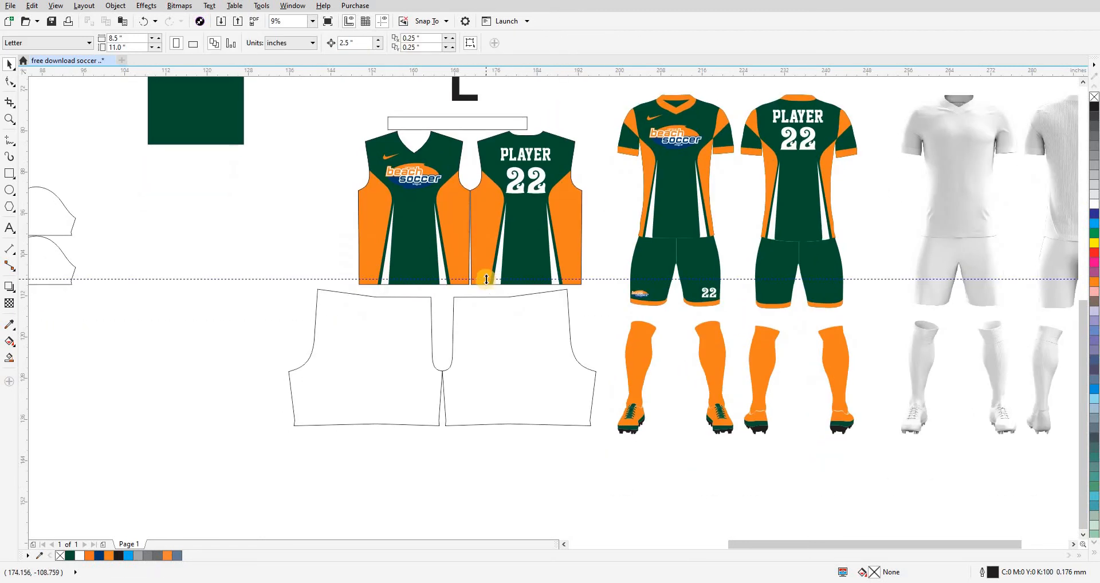
drag(480, 340, 500, 338)
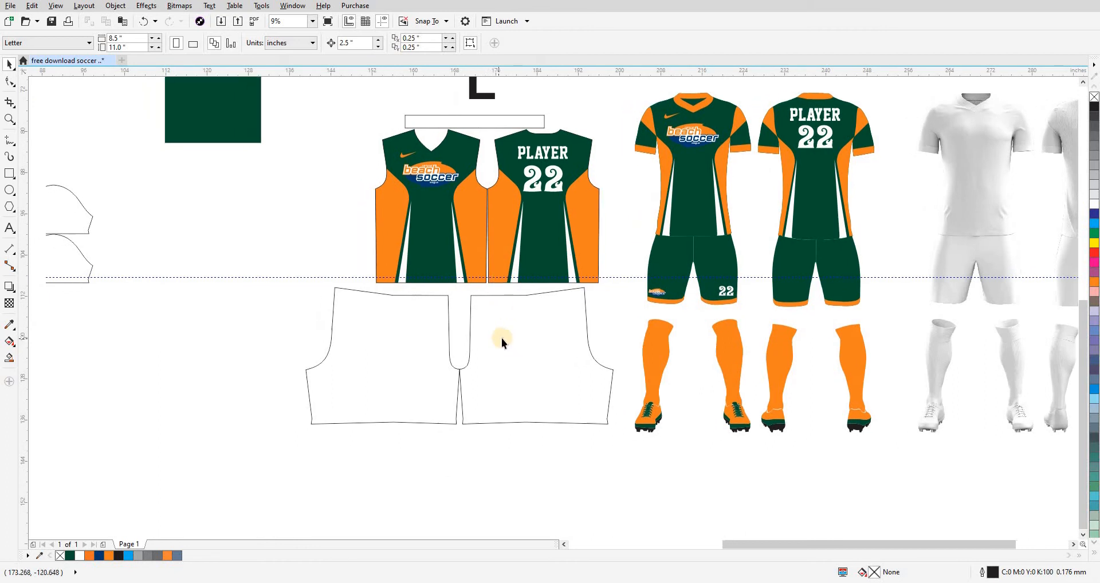
Fill both shorts pattern pieces with the dark green R0 G80 B48 sampled from the large green rectangle.
drag(406, 290, 447, 346)
key(i)
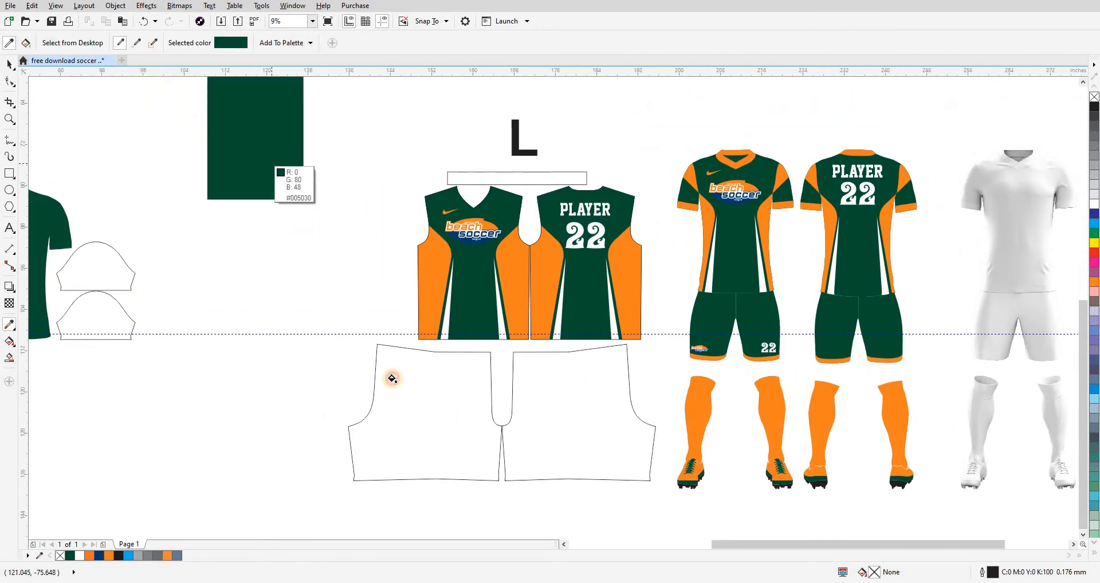
click(410, 404)
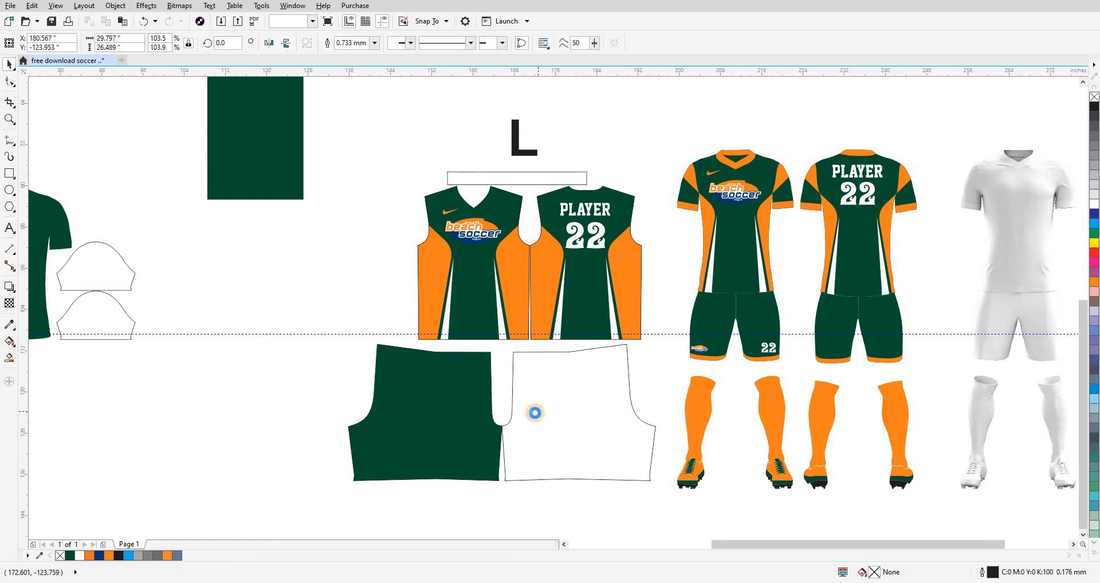
click(528, 407)
Compare the green shorts pattern pieces with the shorts on the mockup.
drag(609, 433, 642, 395)
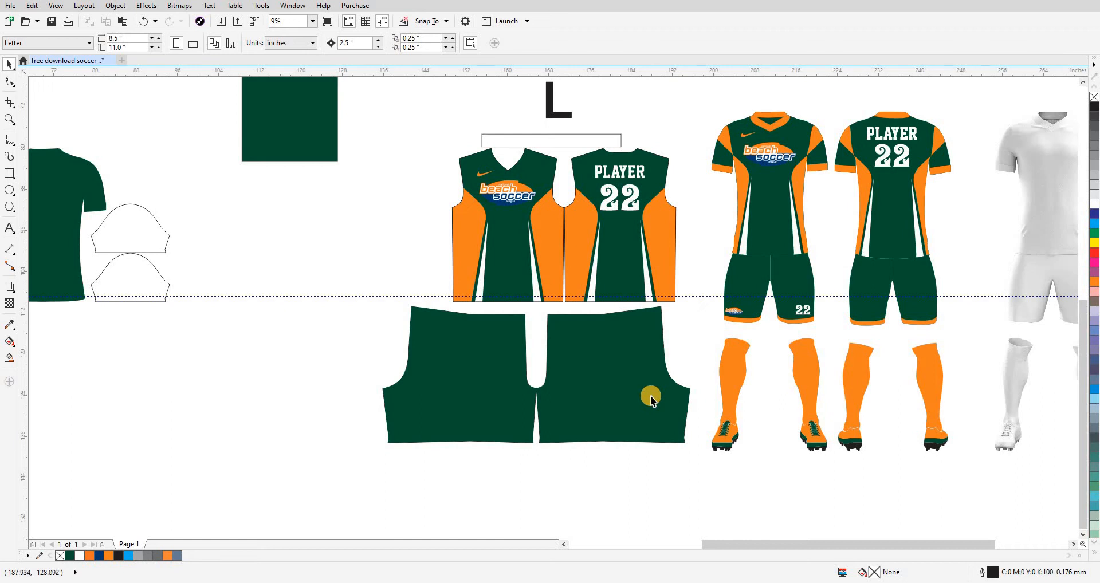
drag(489, 459, 449, 450)
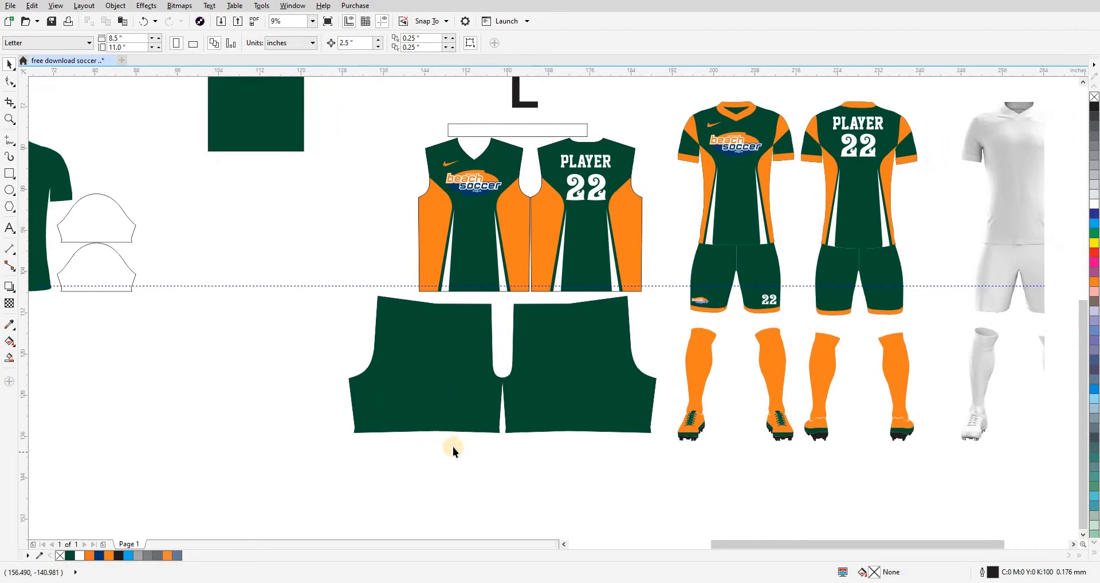
drag(686, 391, 848, 460)
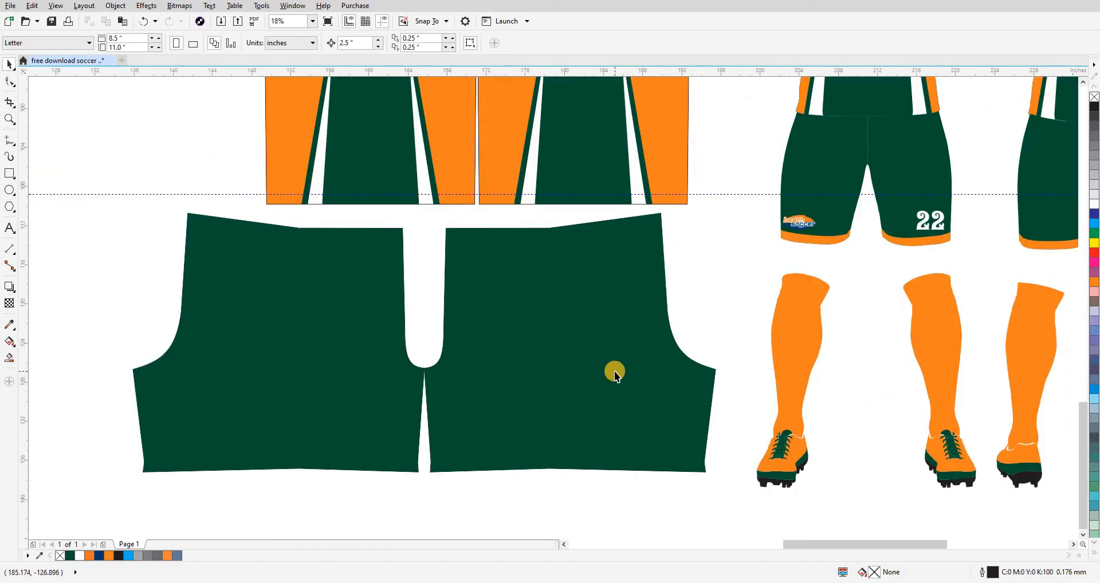
scroll(615, 371, down, 1)
scroll(610, 391, up, 2)
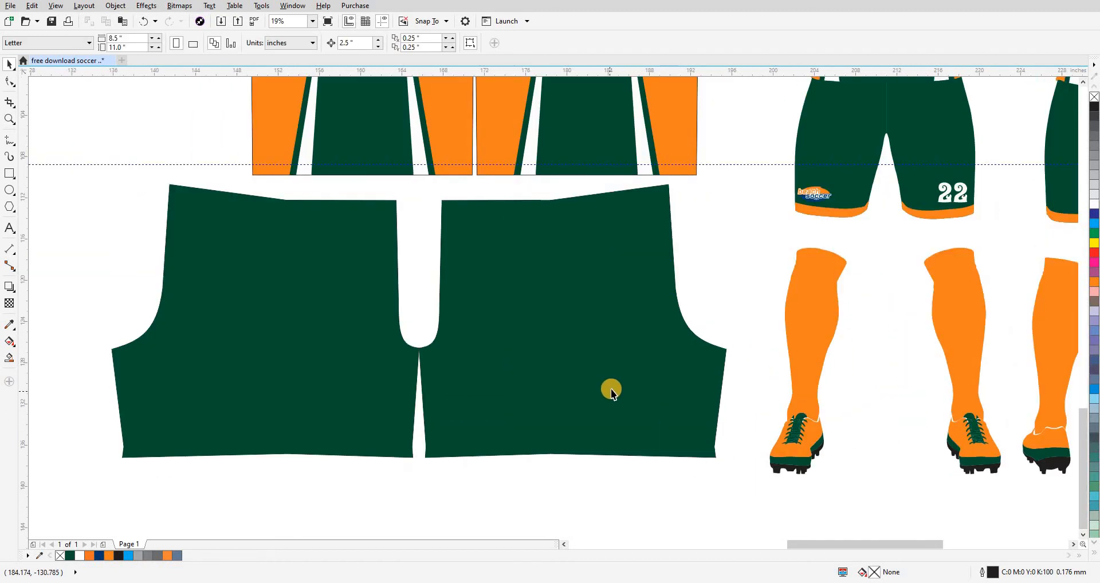
scroll(610, 389, down, 2)
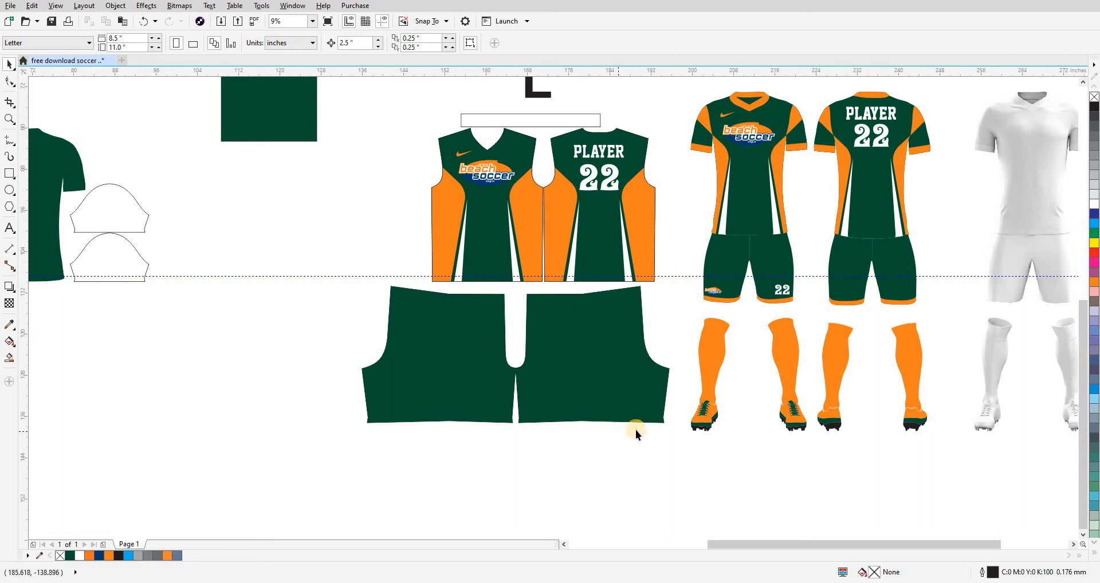
scroll(732, 297, up, 3)
scroll(610, 383, down, 3)
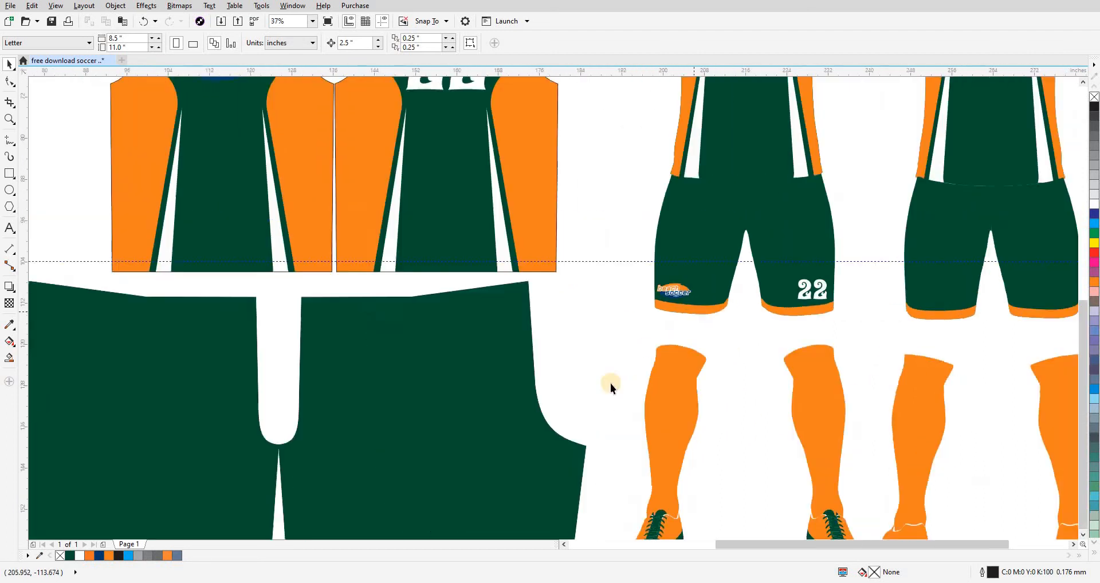
Isolate the waist edge of the right-hand shorts piece as a separate line by breaking its copied outline at the nodes and deleting the rest.
click(606, 410)
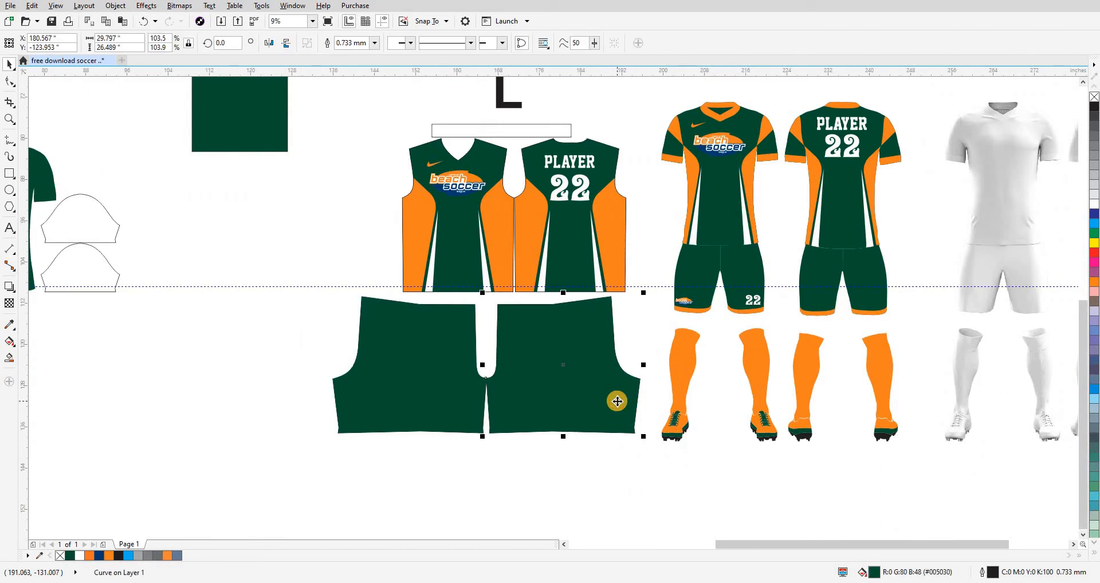
scroll(618, 400, up, 2)
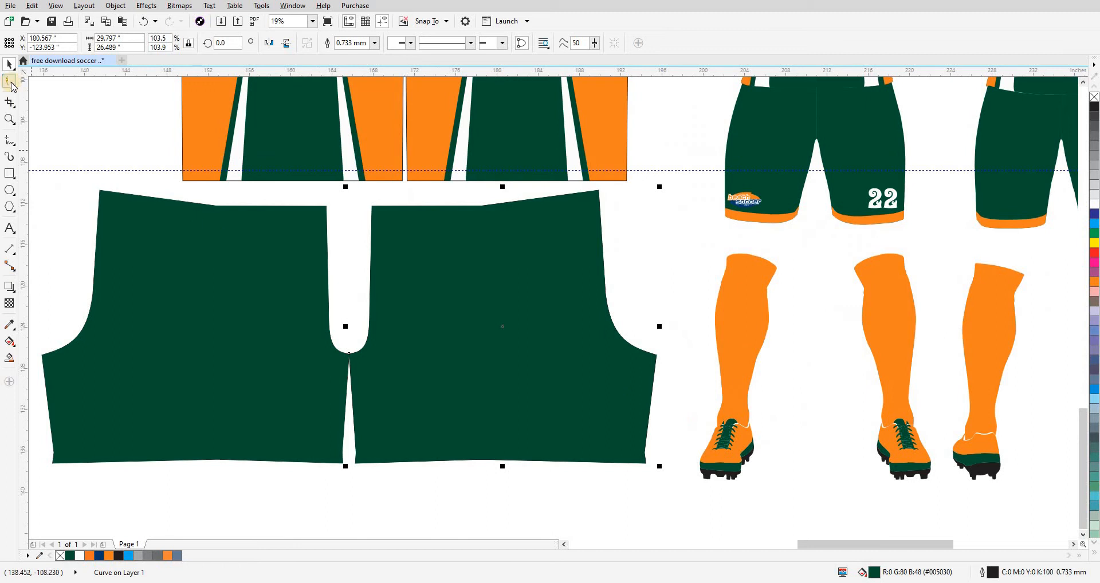
click(12, 81)
scroll(382, 328, down, 2)
drag(319, 301, 570, 438)
scroll(444, 322, up, 2)
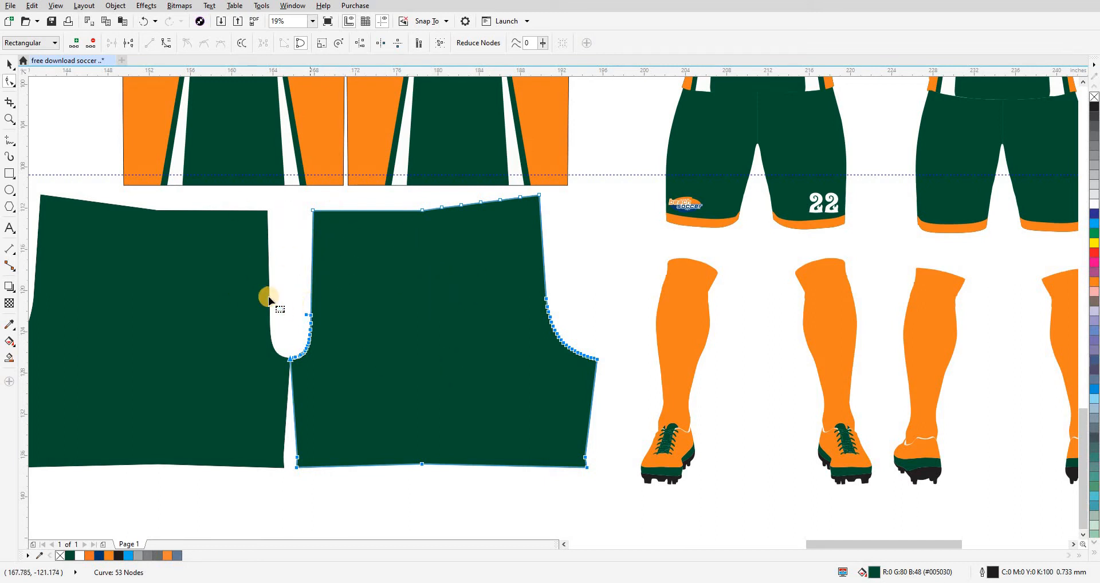
drag(263, 296, 637, 491)
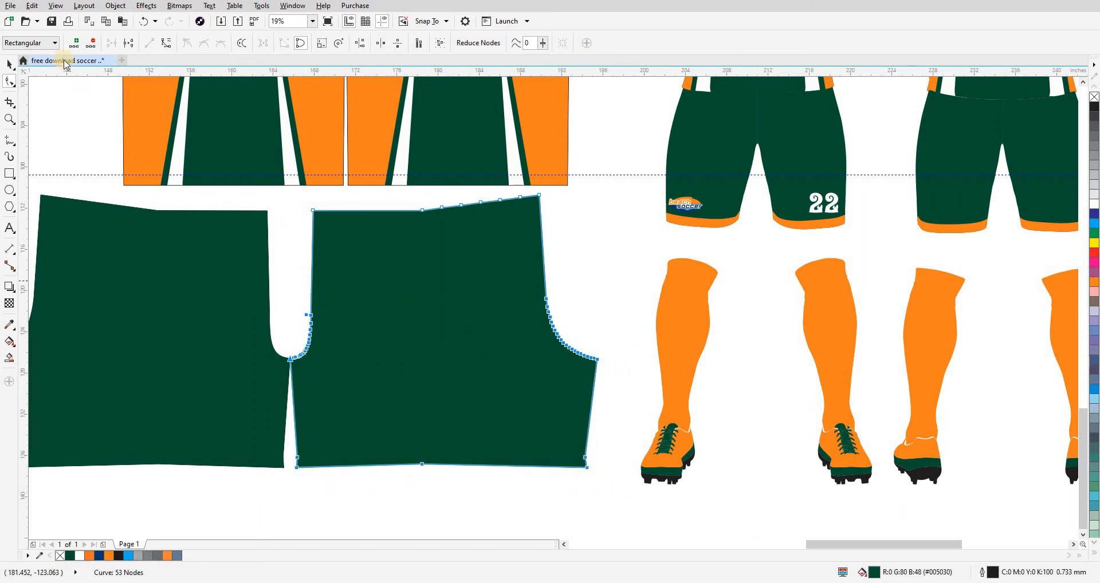
click(128, 43)
key(Delete)
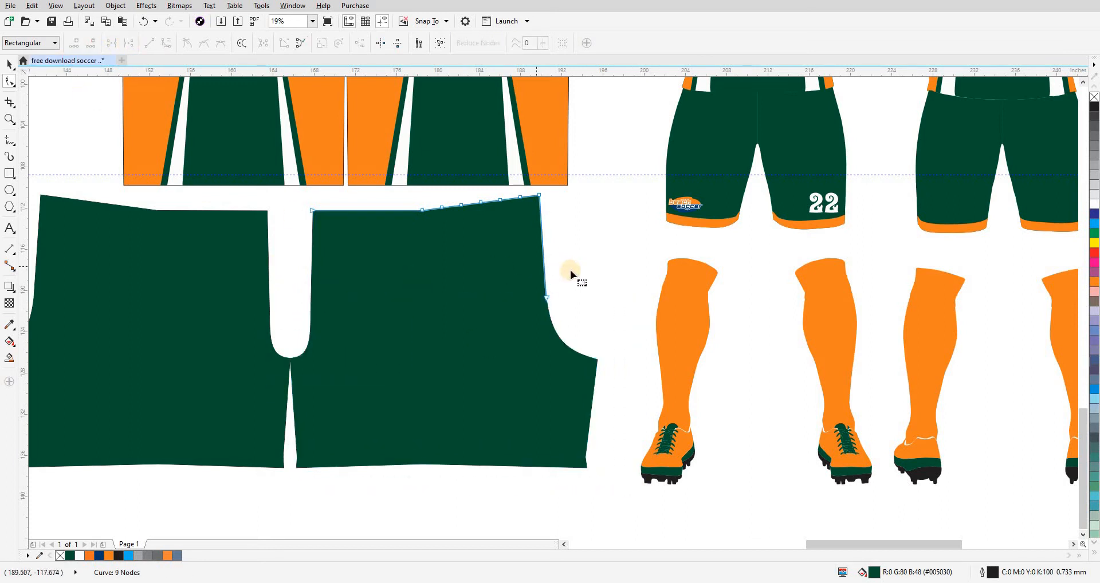
scroll(437, 220, up, 2)
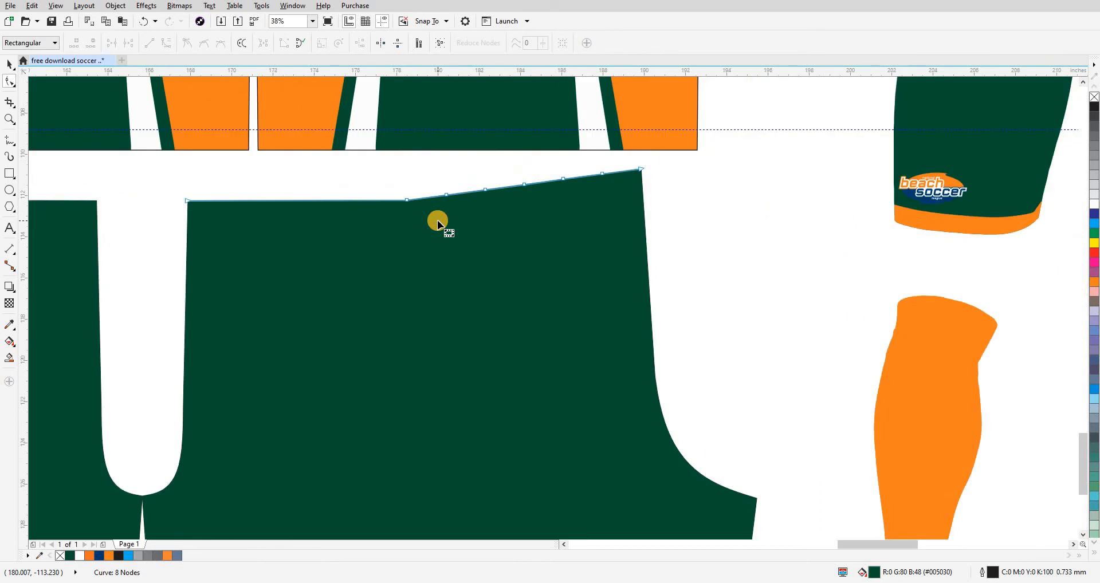
Set the nudge distance to 3 inches and move the isolated waist-edge line straight down by that amount.
key(space)
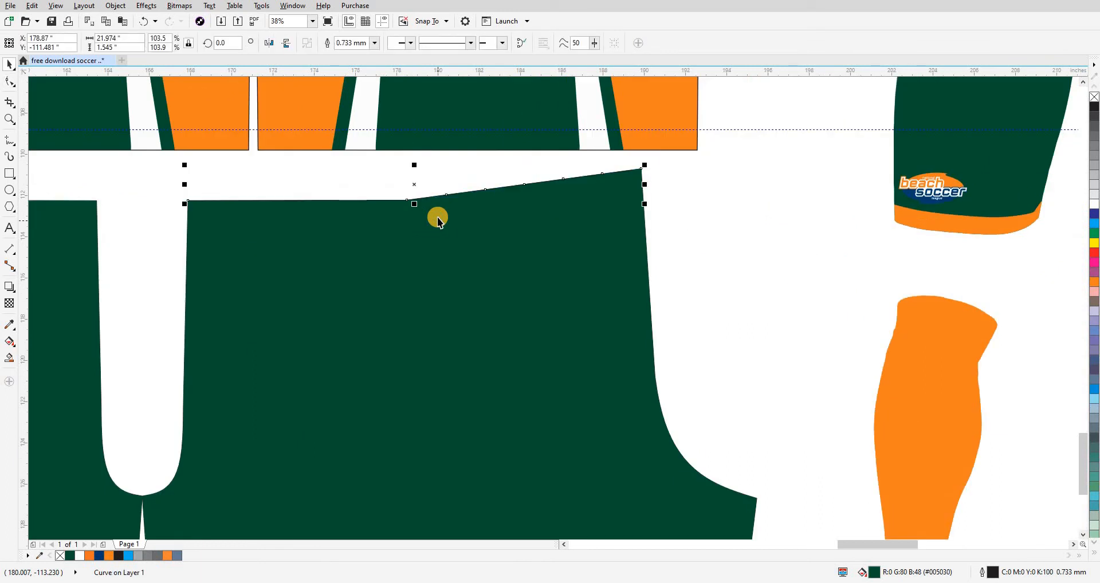
key(n)
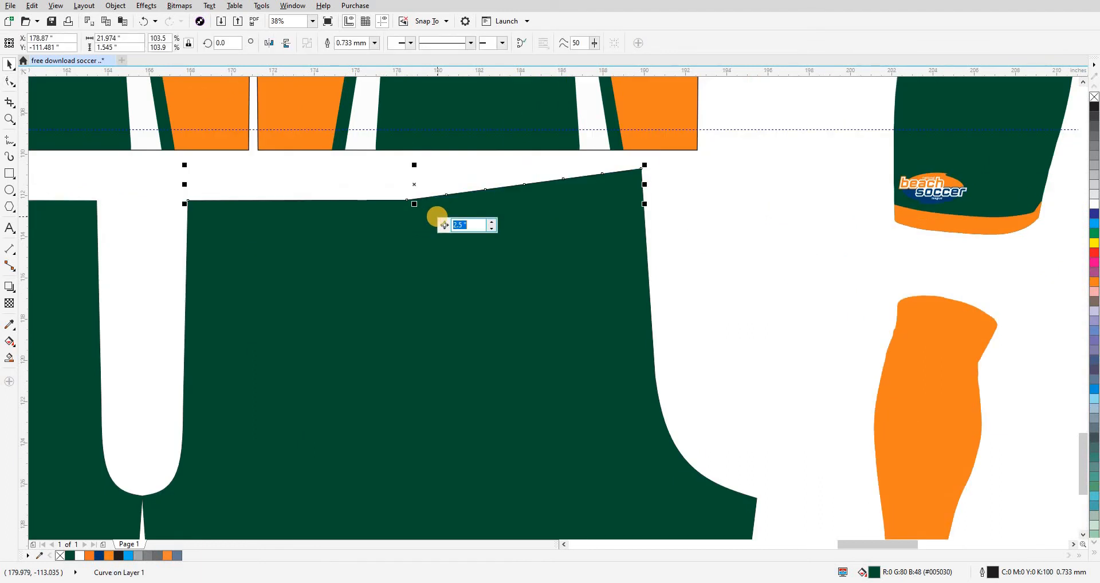
key(Return)
key(Down)
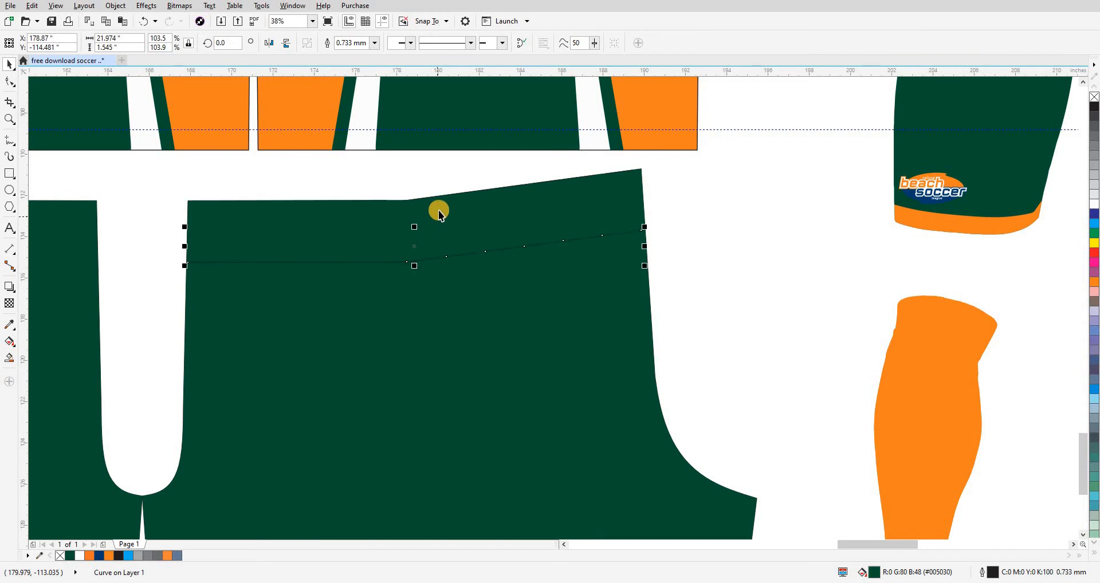
click(700, 252)
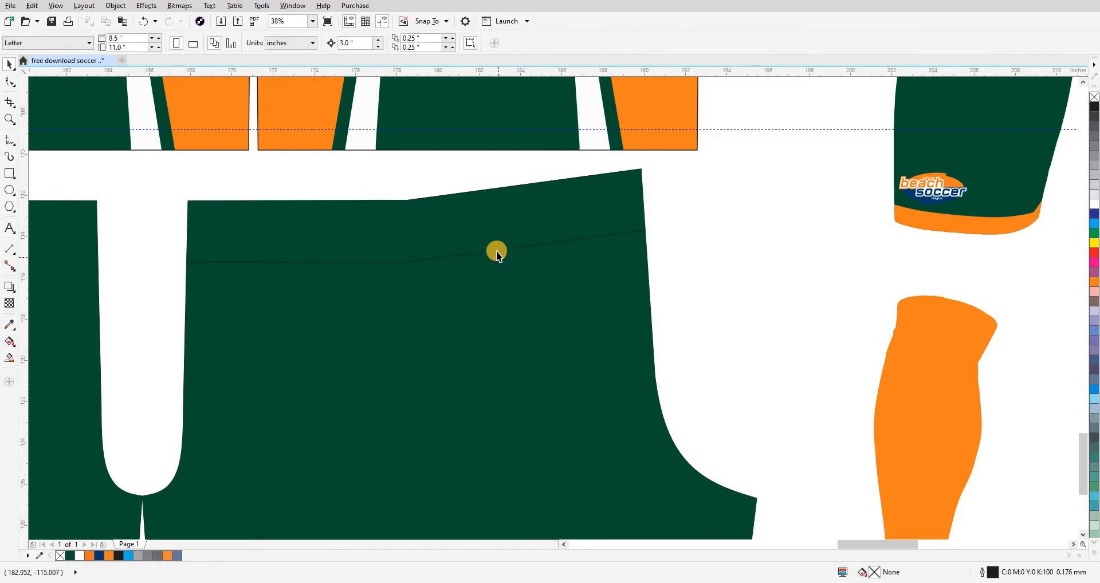
Try to extend the sloping end of the lowered line beyond the side edge of the right-hand shorts piece.
click(429, 250)
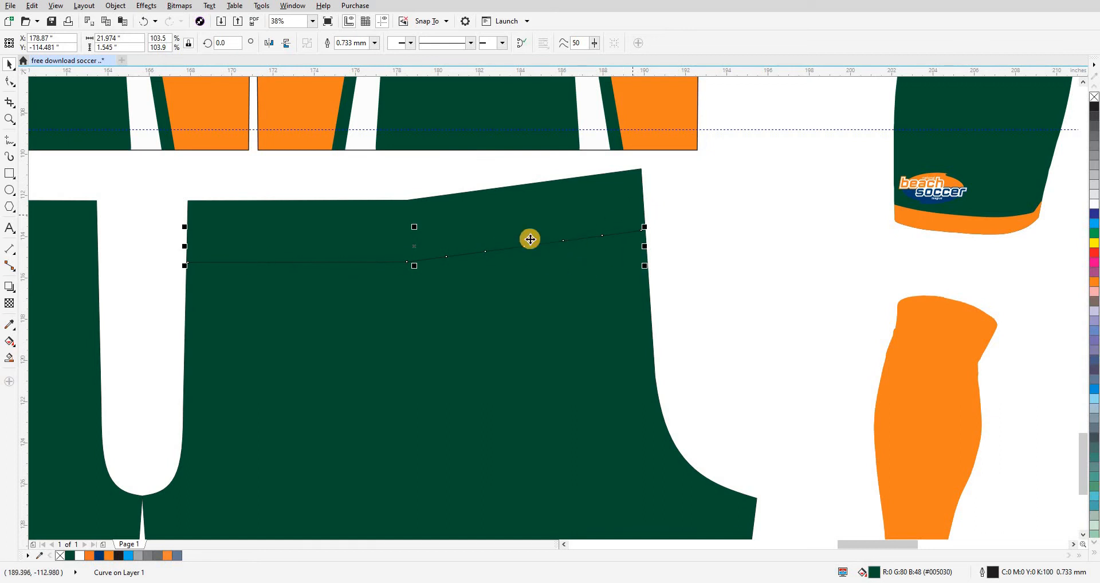
scroll(627, 236, up, 4)
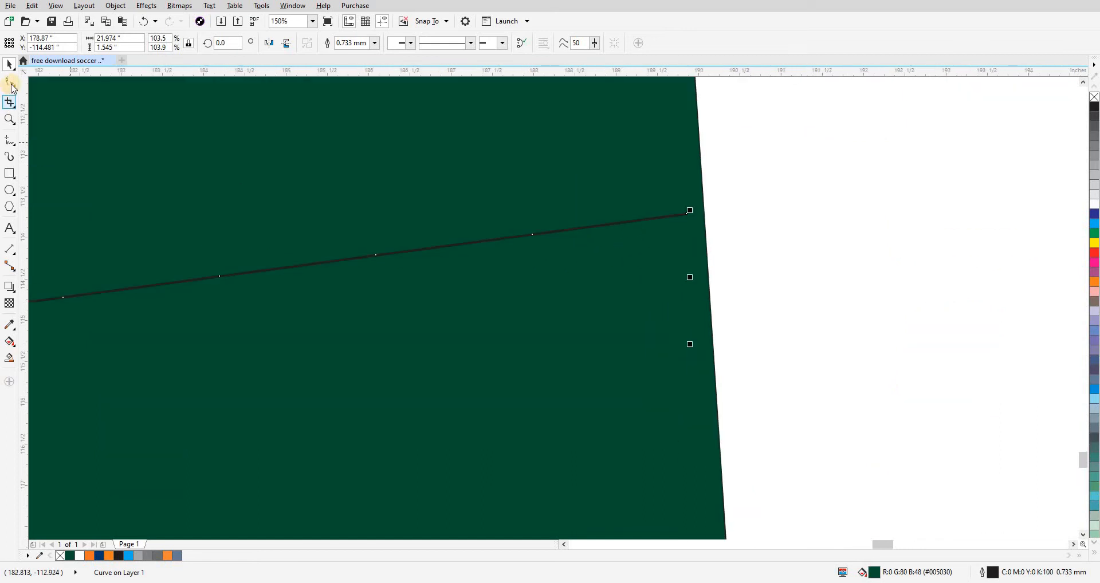
click(10, 82)
click(690, 208)
drag(689, 214, 904, 187)
scroll(748, 260, down, 4)
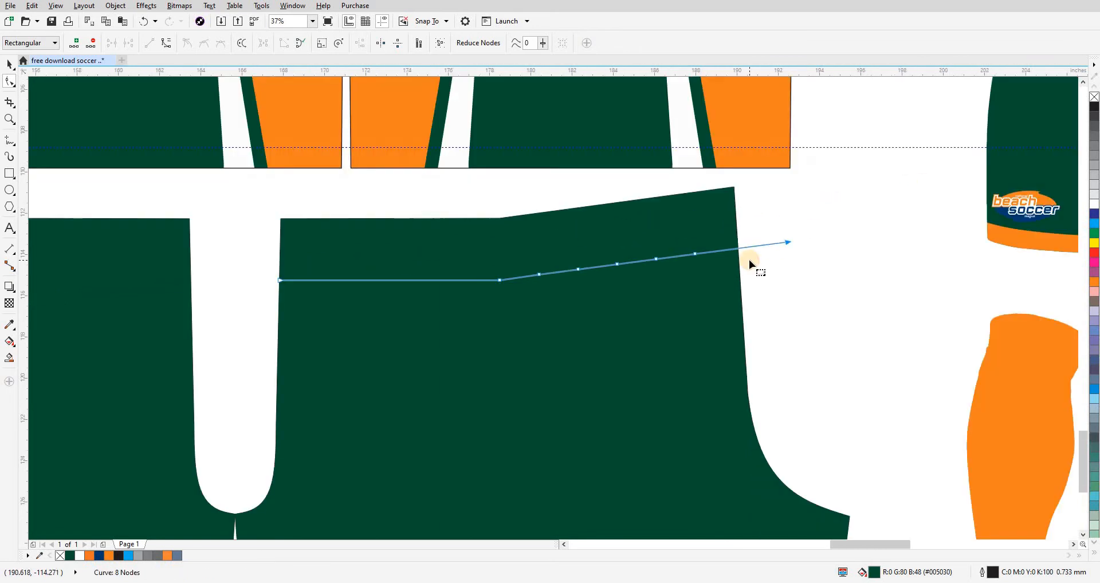
key(space)
key(Escape)
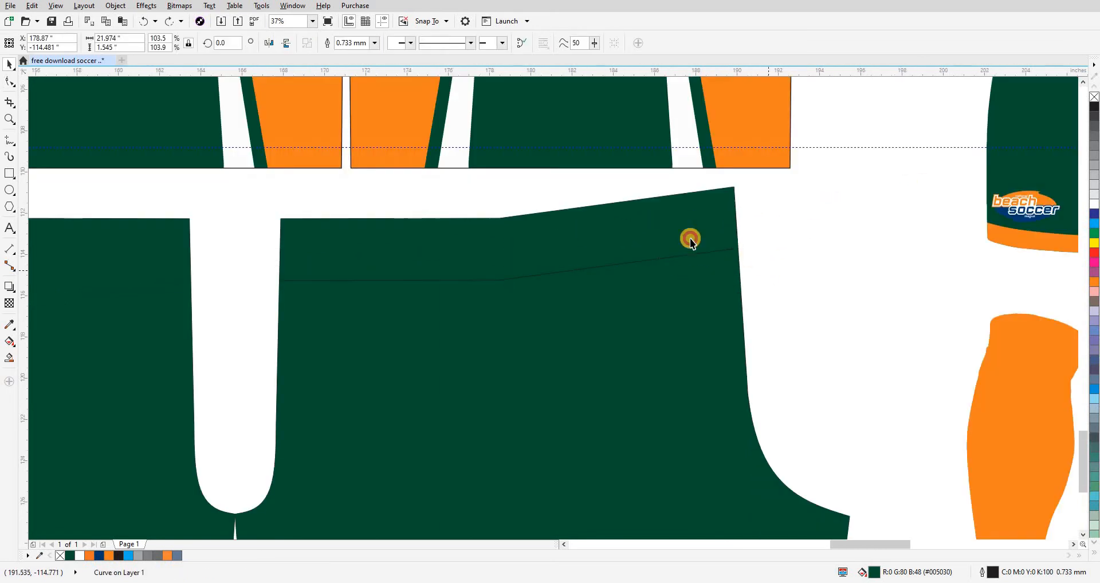
Try to Smart Fill the band between the waist edge and the lowered line of the right-hand shorts piece with blue-grey.
scroll(438, 260, down, 2)
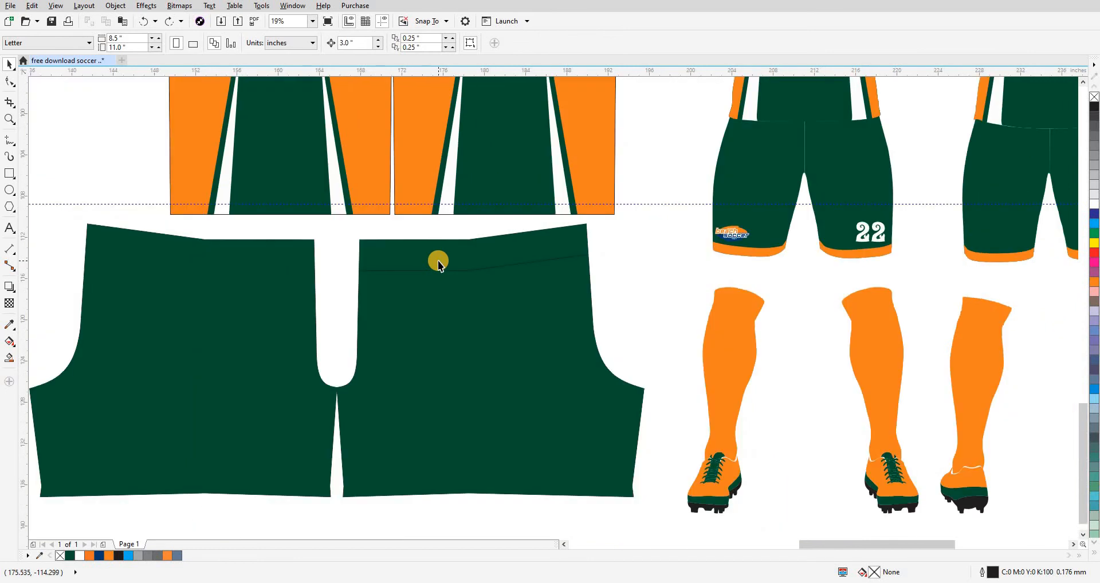
key(space)
click(438, 258)
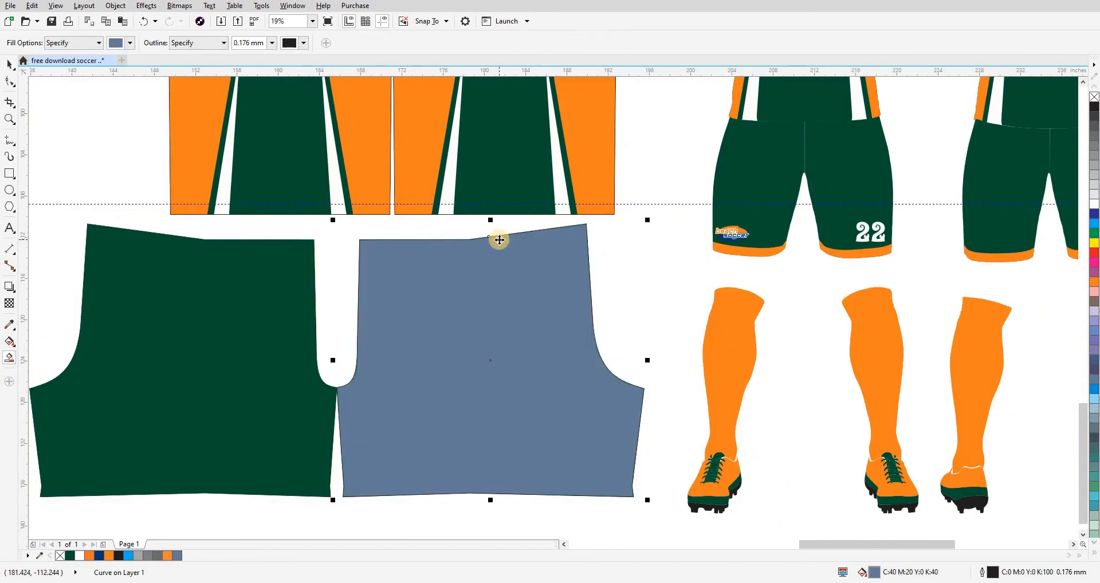
Undo the Smart Fill on the right-hand shorts piece and extend the lowered line's sloping end past the outer side edge.
key(space)
key(ctrl+z)
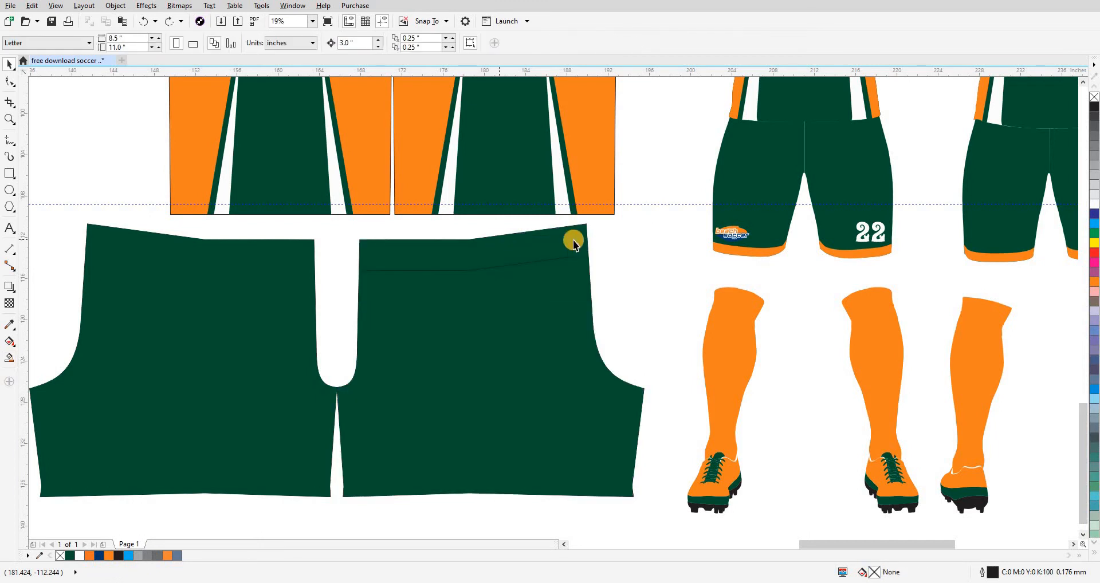
scroll(586, 242, up, 5)
scroll(596, 342, up, 2)
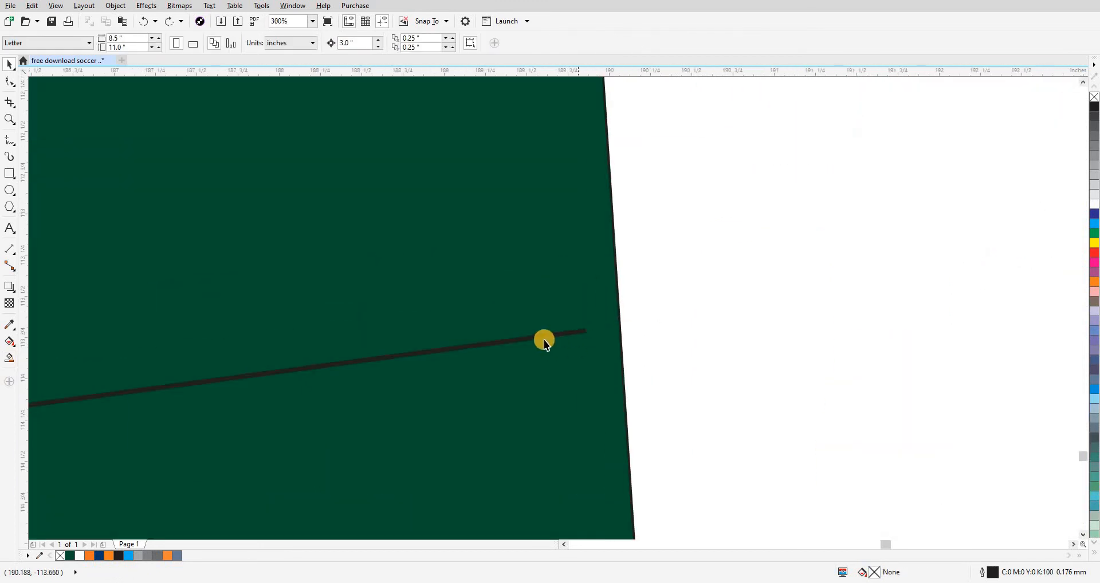
click(544, 338)
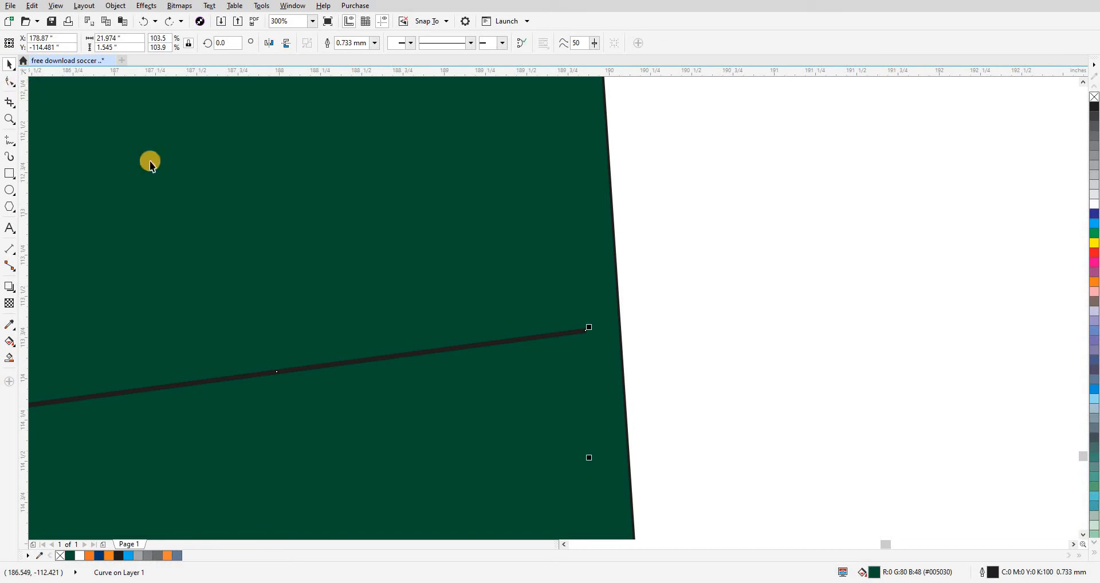
click(9, 82)
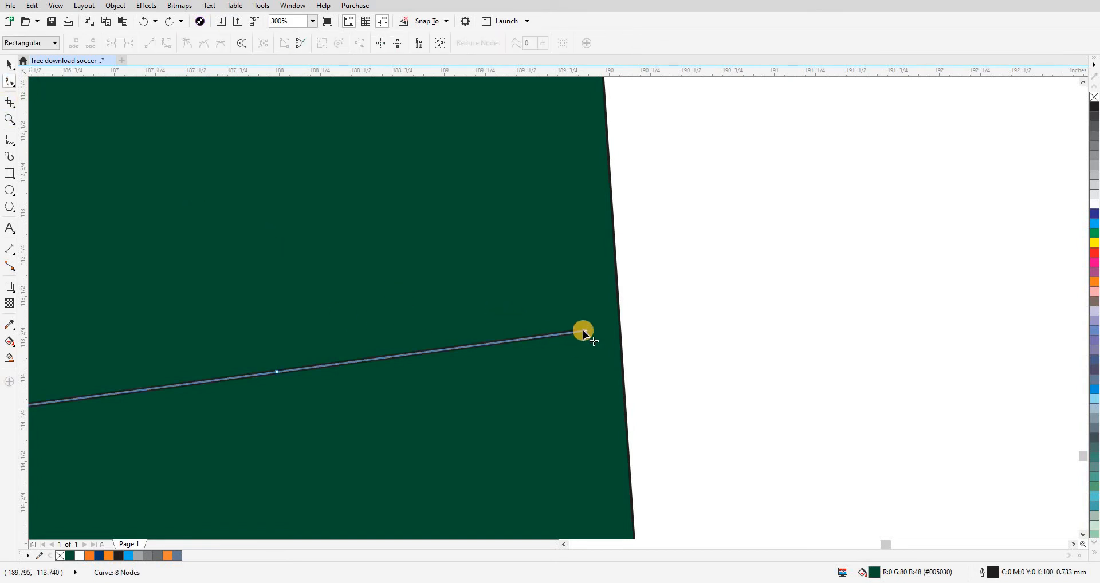
drag(584, 331, 793, 302)
Extend the straight end of the lowered waist line past the inner side edge of the right-hand shorts piece.
scroll(775, 302, down, 5)
scroll(287, 300, up, 3)
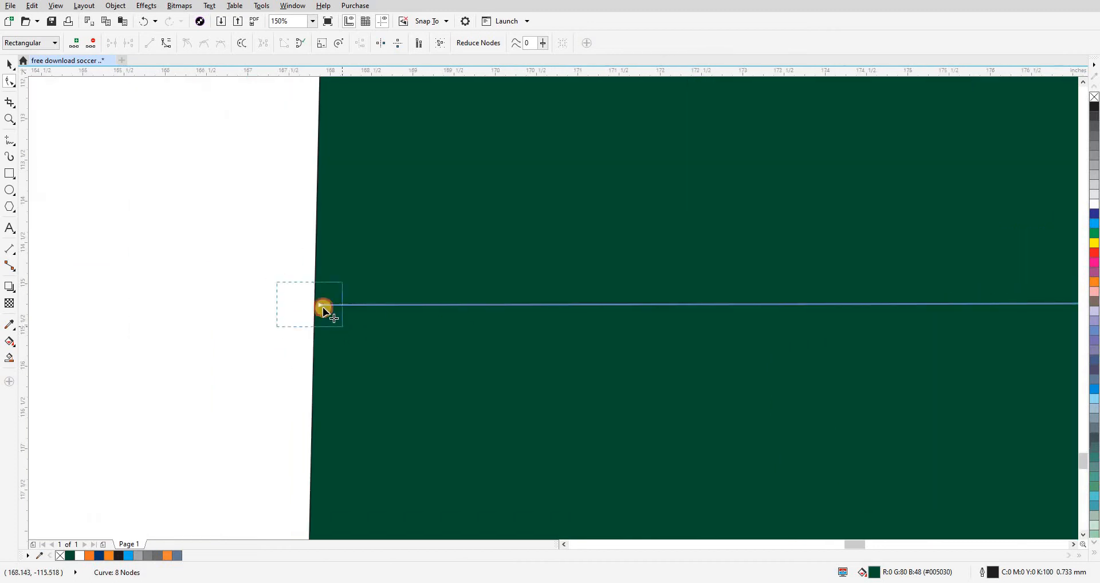
drag(322, 307, 263, 309)
scroll(263, 310, down, 2)
key(space)
click(261, 350)
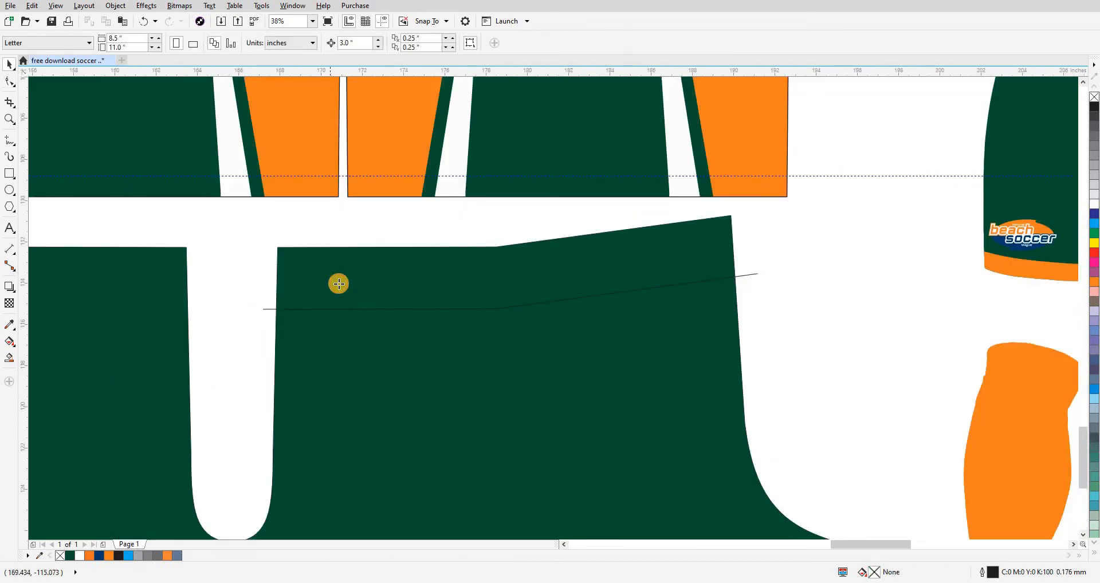
Smart Fill the band between the waist edge and the lowered line with blue-grey and delete the guide line.
click(338, 283)
scroll(395, 253, down, 2)
key(space)
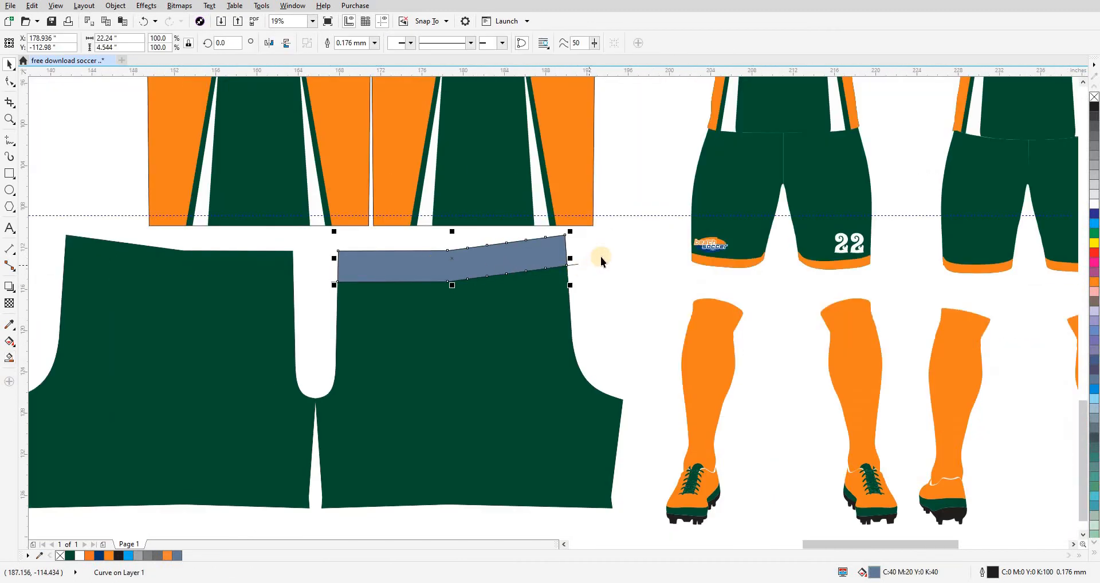
drag(601, 259, 314, 321)
click(314, 321)
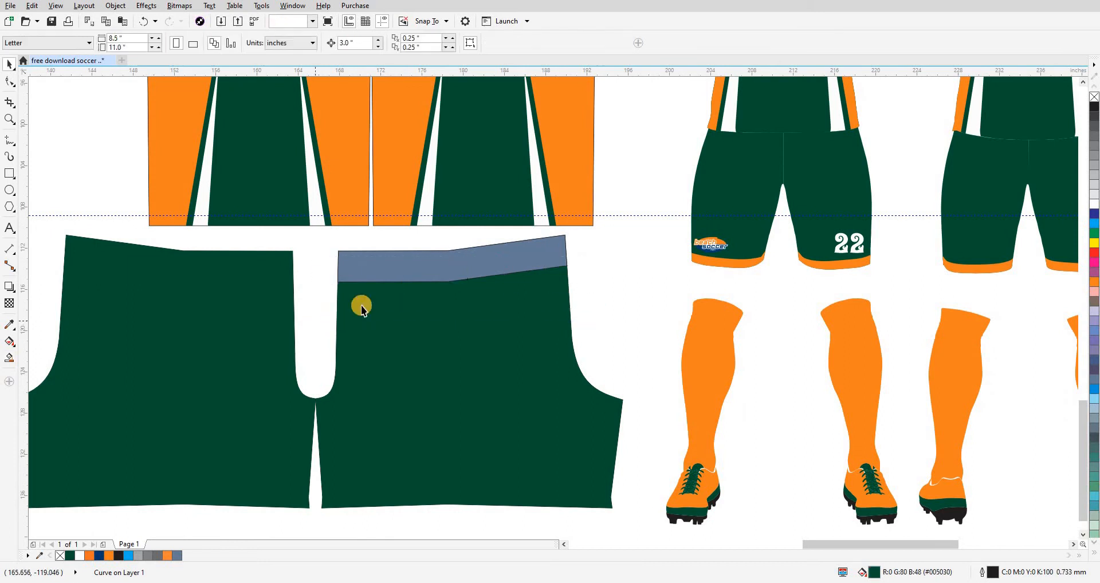
Recolour the waistband of the right-hand shorts piece orange.
click(380, 270)
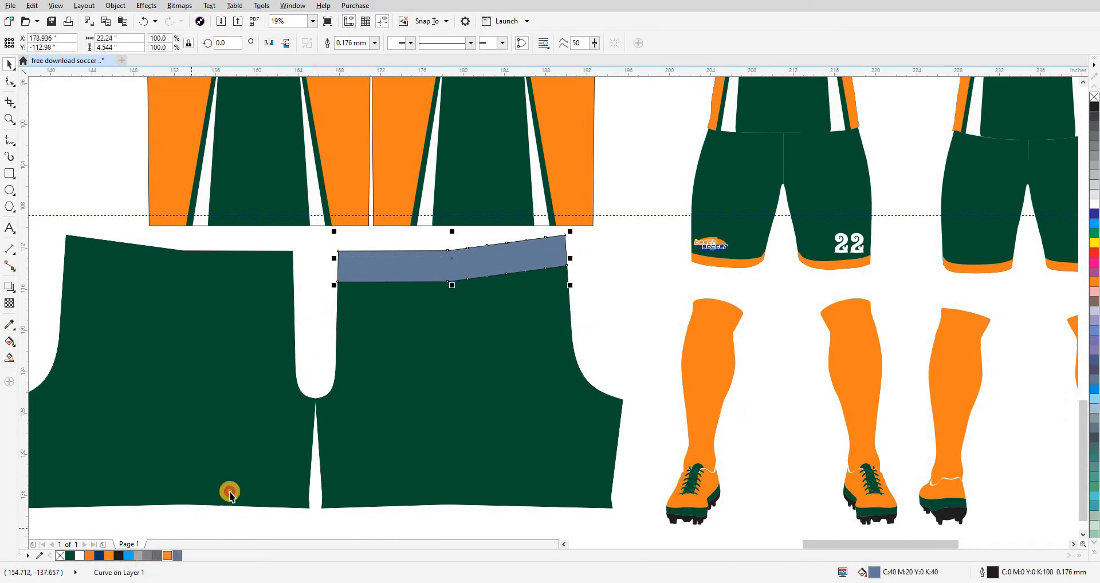
click(167, 556)
click(318, 353)
Break a copy of the right-hand shorts outline at the nodes and remove its waist and crotch curves.
drag(318, 353, 306, 293)
scroll(373, 430, up, 1)
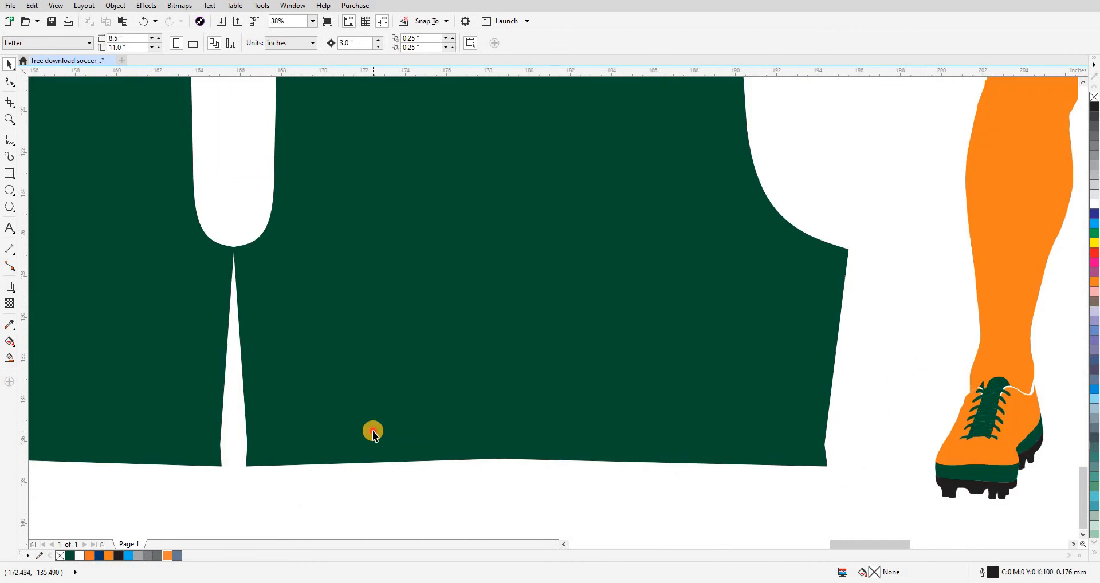
click(372, 432)
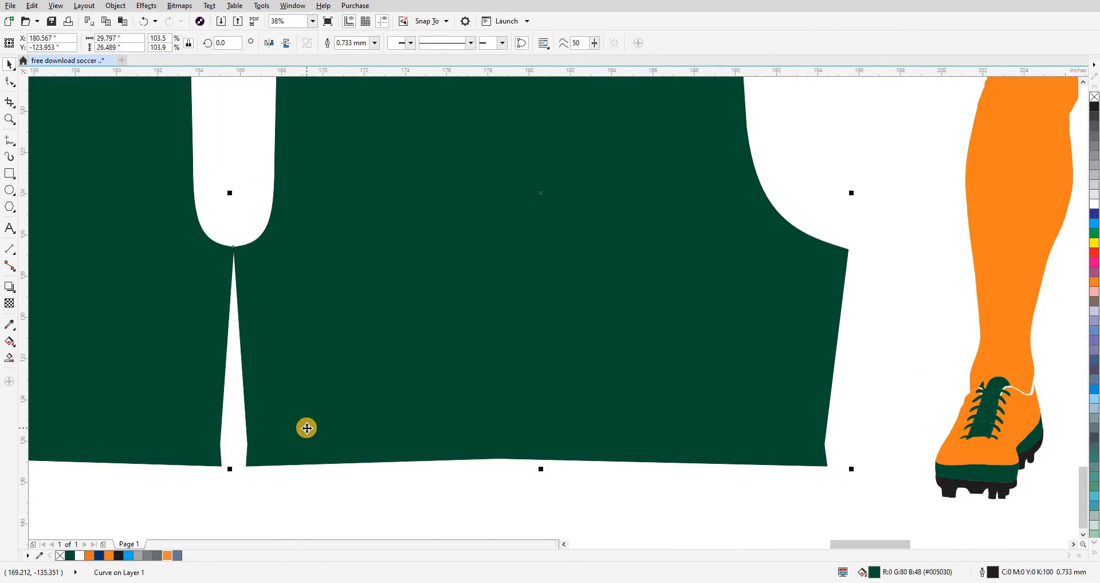
scroll(306, 428, down, 1)
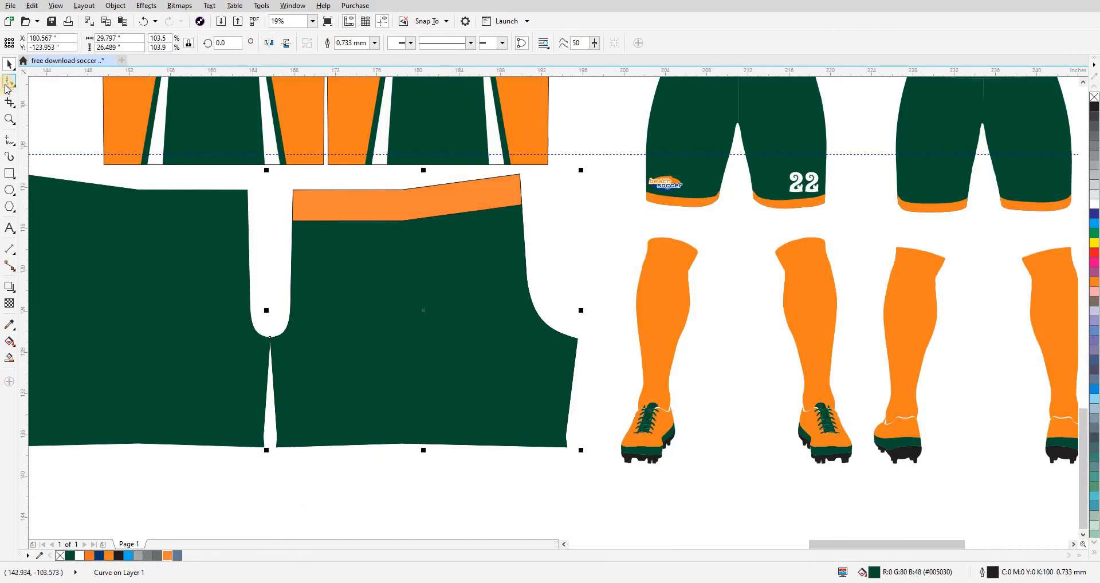
click(9, 82)
drag(209, 153, 630, 376)
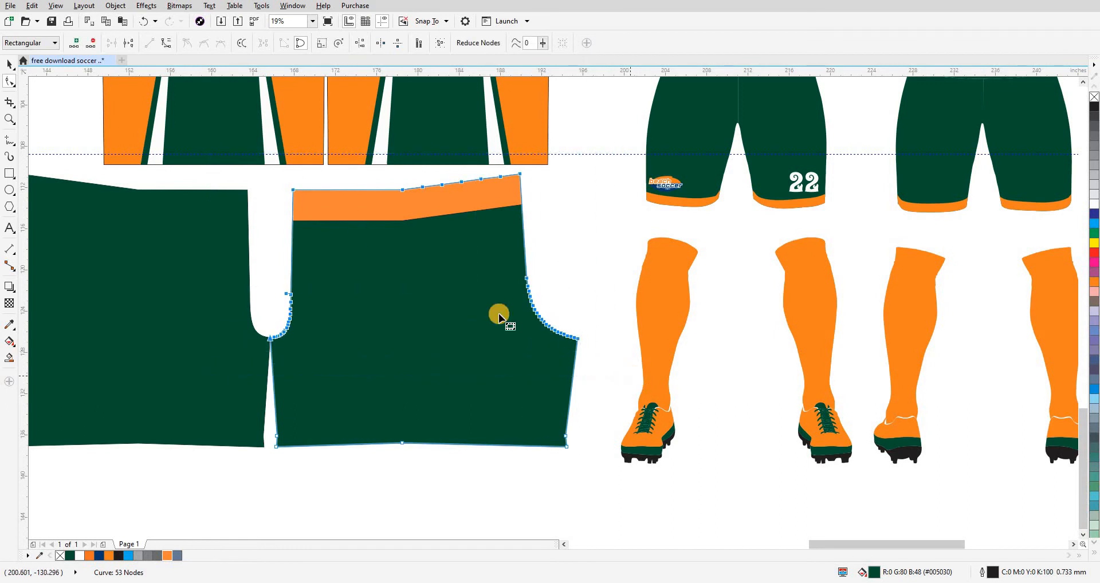
click(133, 46)
click(252, 321)
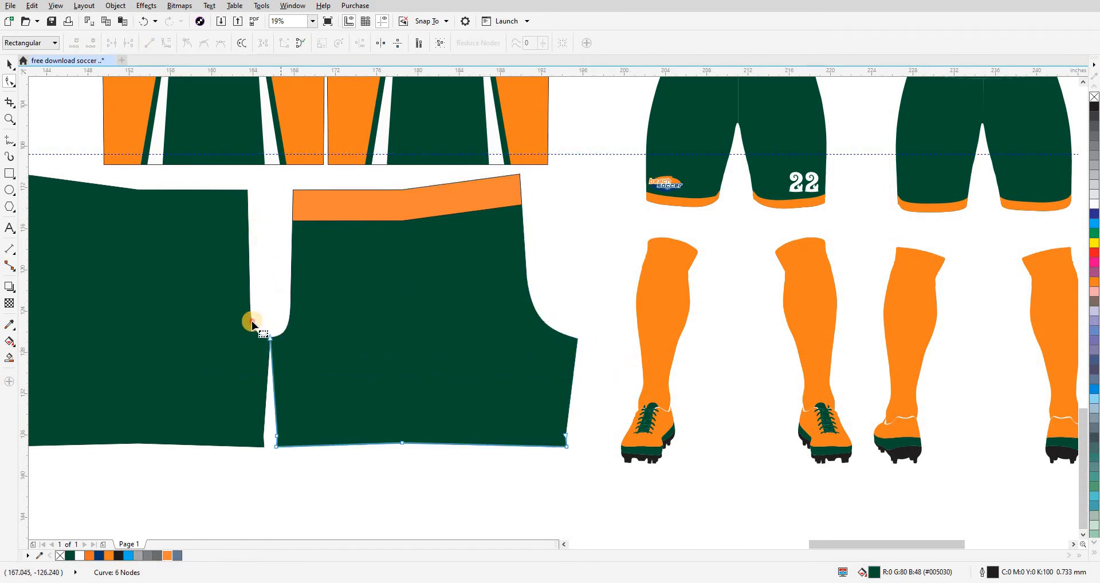
Delete the remaining side nodes of the copied outline, leaving only the hem edge as a separate line.
drag(252, 320, 319, 417)
key(Delete)
scroll(283, 437, up, 5)
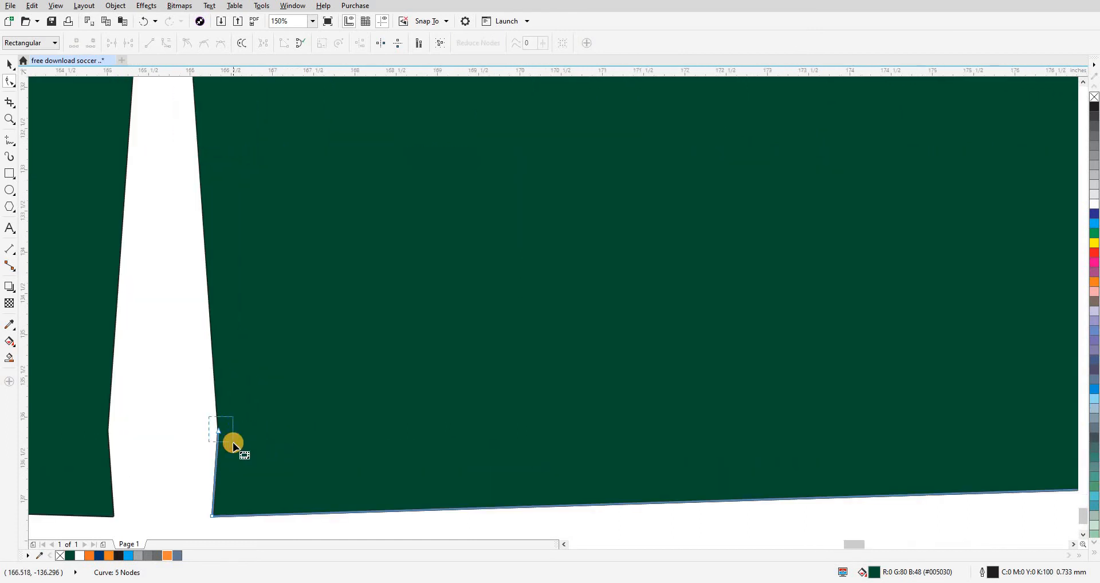
drag(233, 444, 233, 443)
key(Delete)
scroll(219, 344, down, 3)
scroll(796, 366, up, 3)
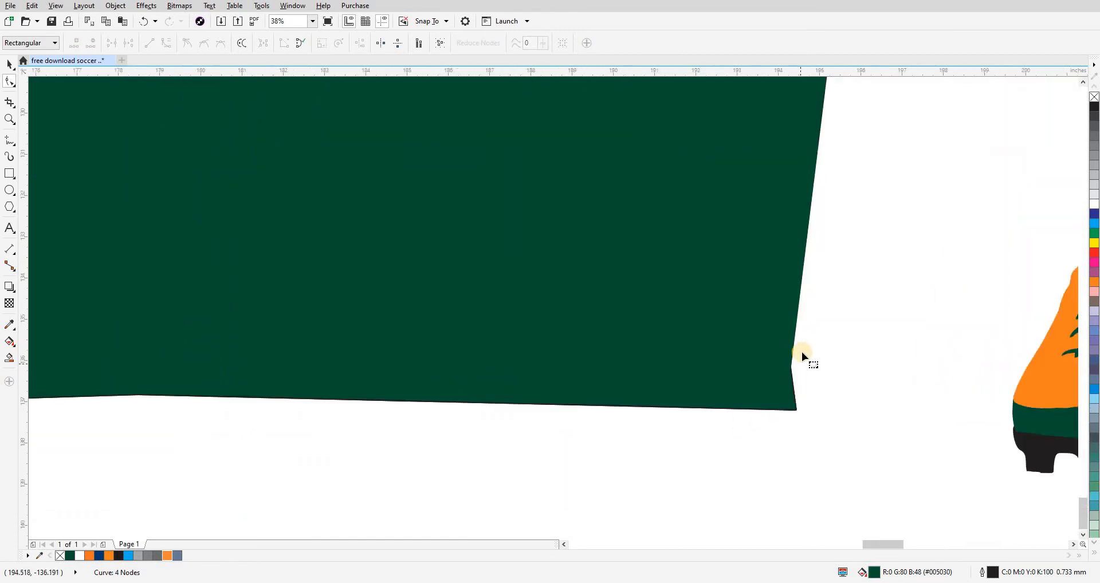
drag(802, 351, 748, 392)
key(Delete)
scroll(726, 385, down, 3)
key(space)
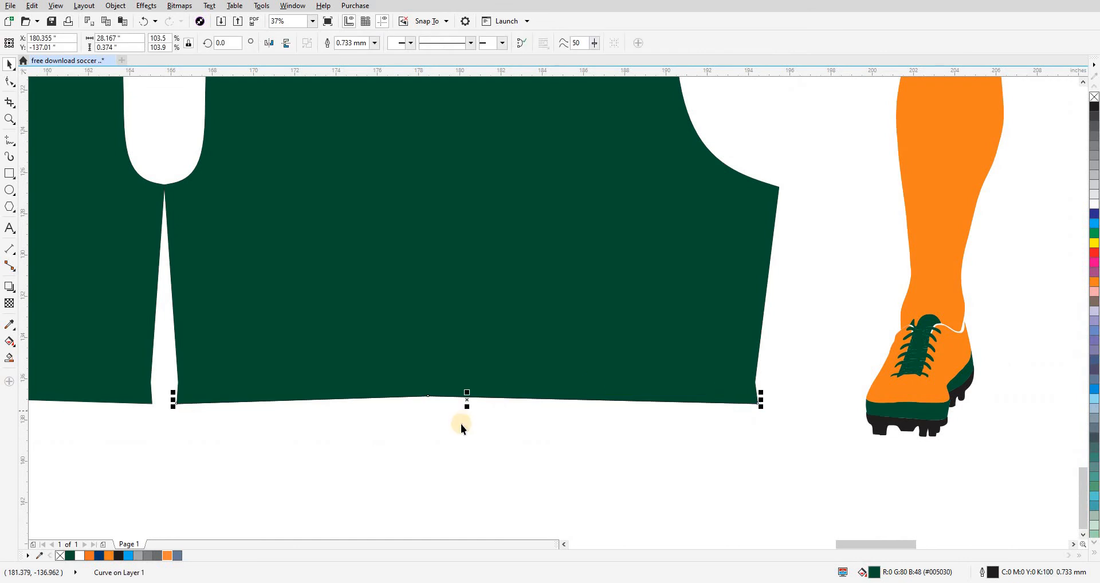
Set the nudge distance to 1 inch and move the isolated hem line straight up by 2 inches in total.
scroll(226, 413, up, 5)
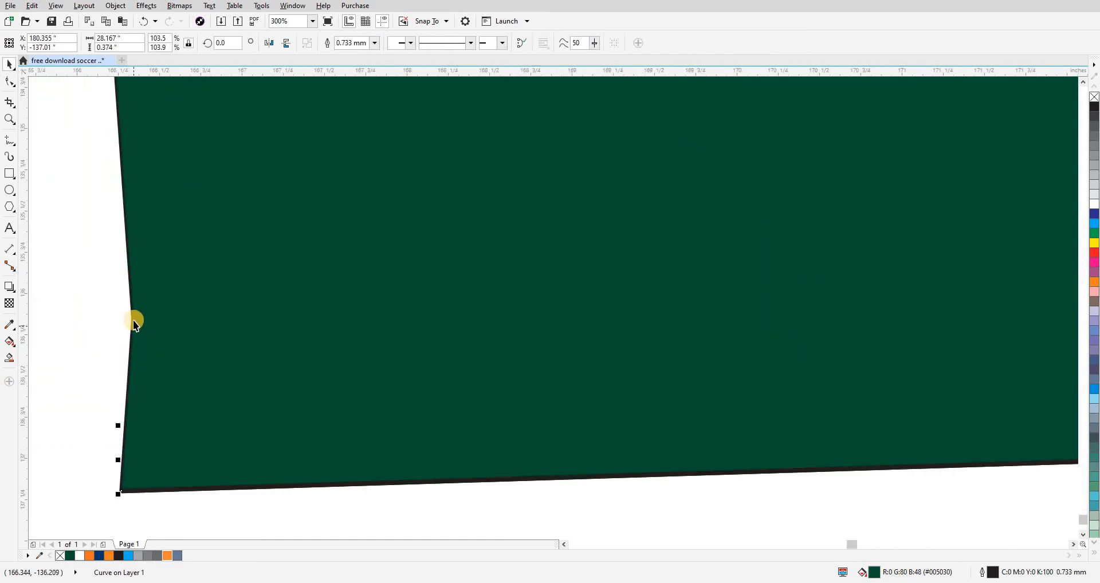
key(shift+F9)
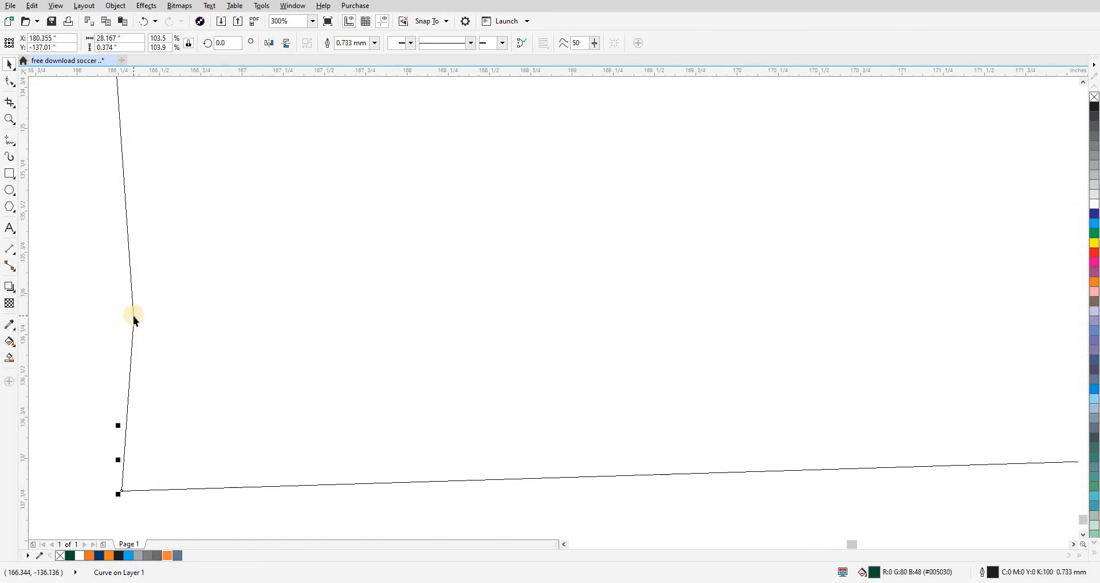
key(shift+F9)
scroll(215, 400, down, 2)
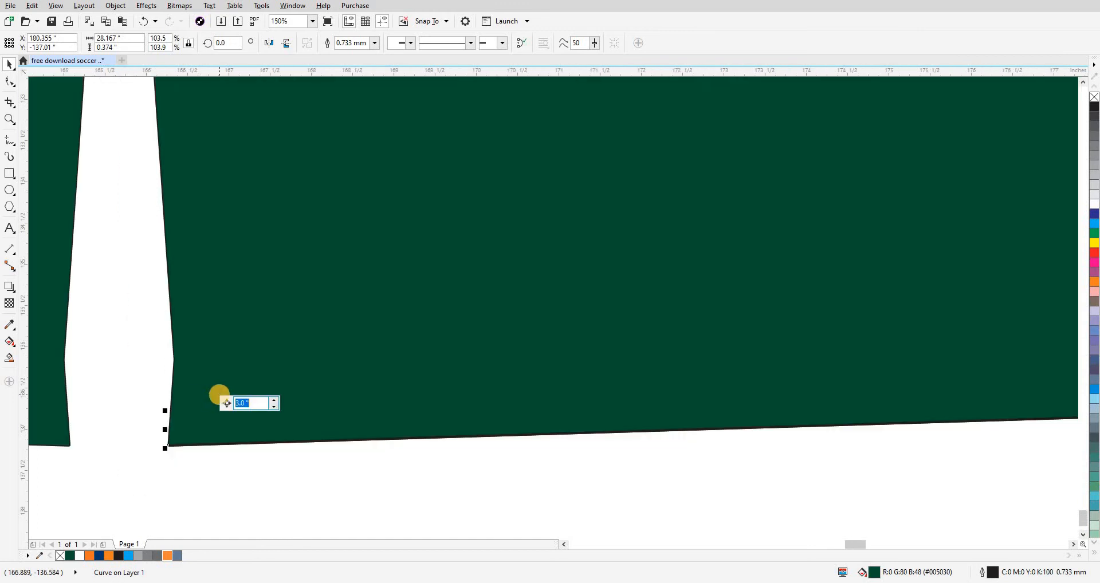
drag(190, 446, 189, 363)
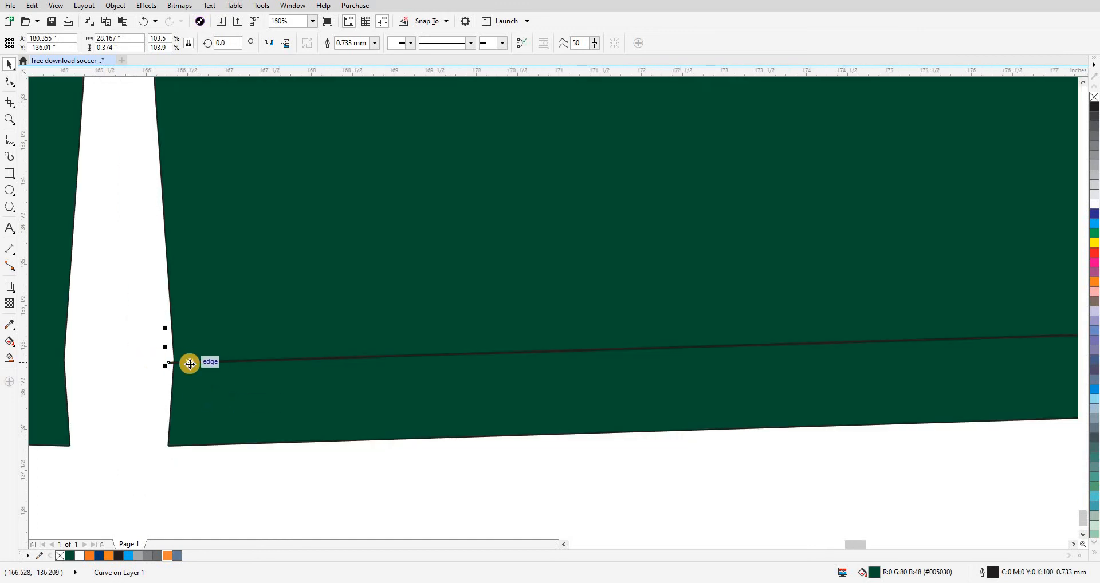
scroll(189, 364, down, 2)
key(Tab)
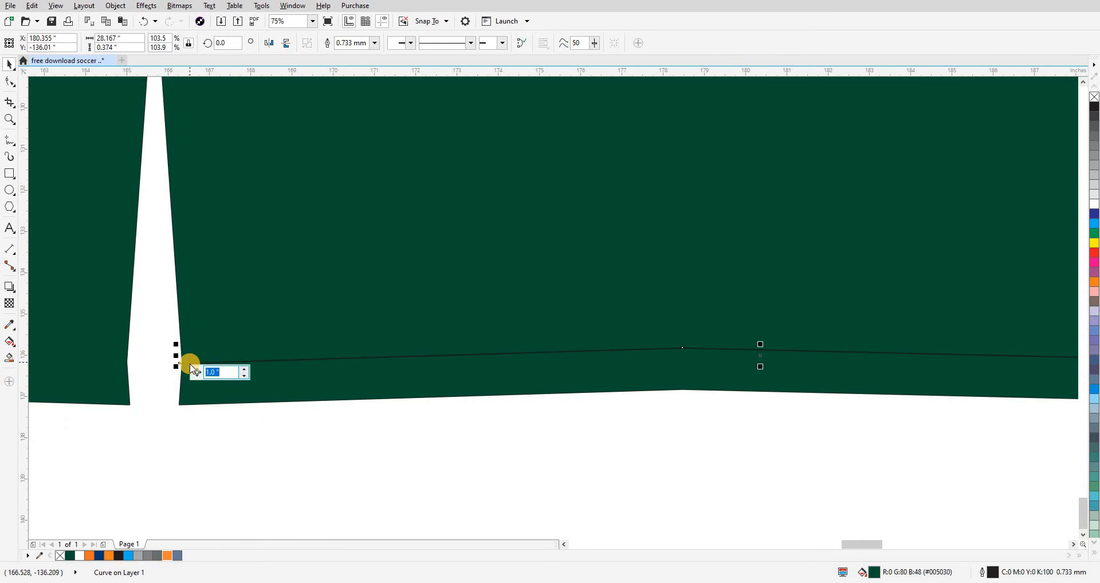
text(1)
key(Return)
scroll(195, 328, down, 2)
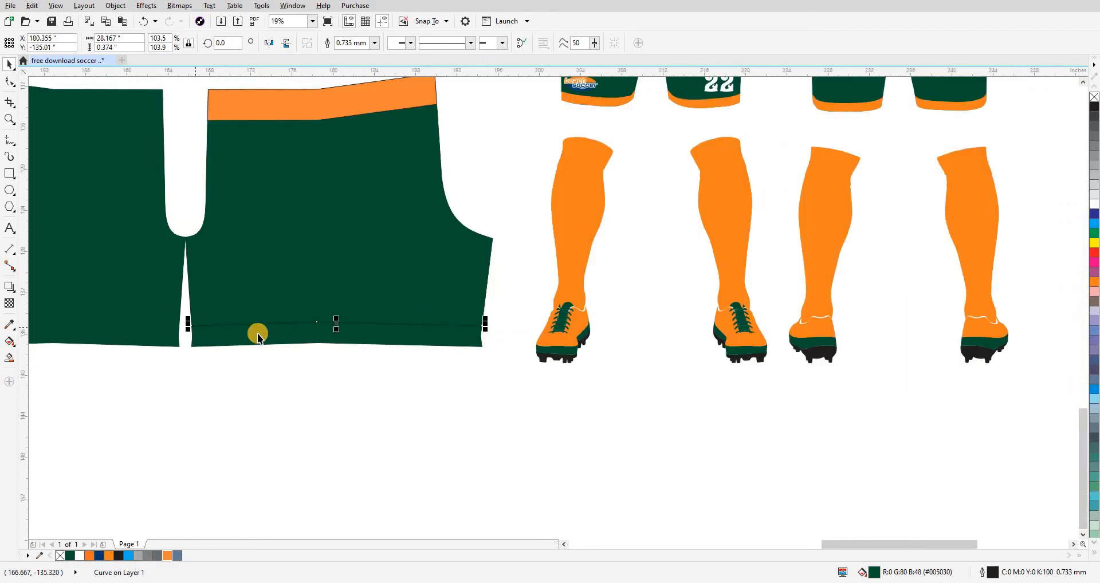
Add a node near the inner end of the raised hem line and extend that end past the piece's inner side edge.
scroll(209, 326, up, 3)
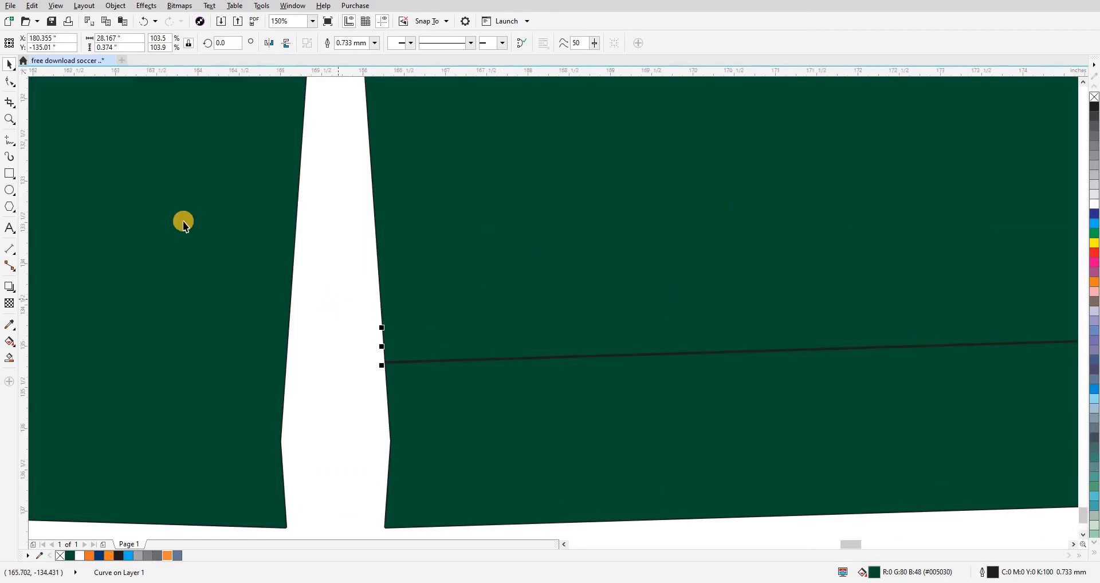
click(10, 83)
scroll(369, 366, up, 1)
click(436, 365)
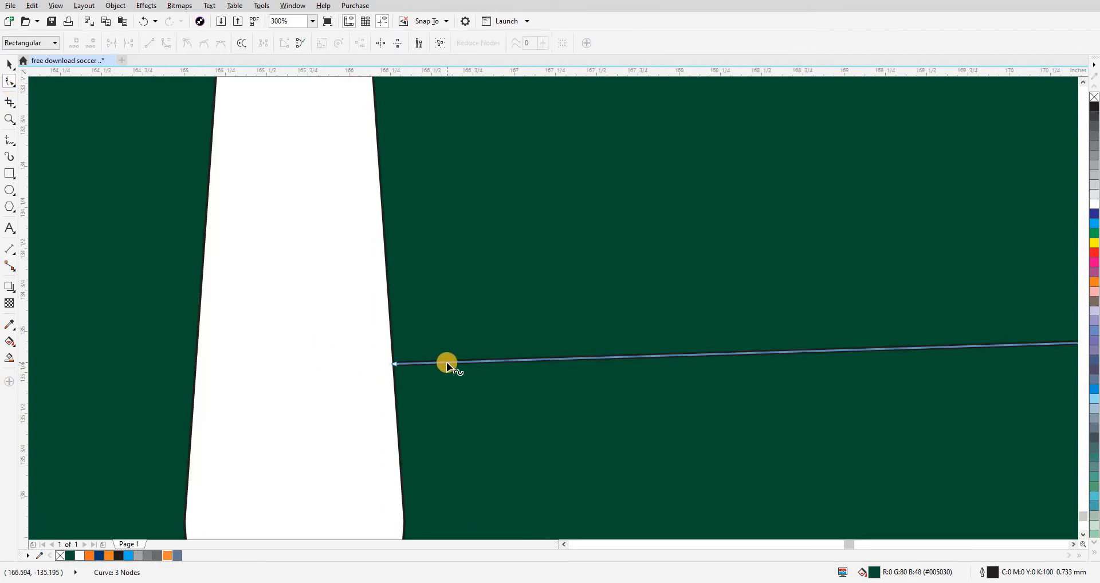
double_click(446, 362)
drag(324, 365, 290, 368)
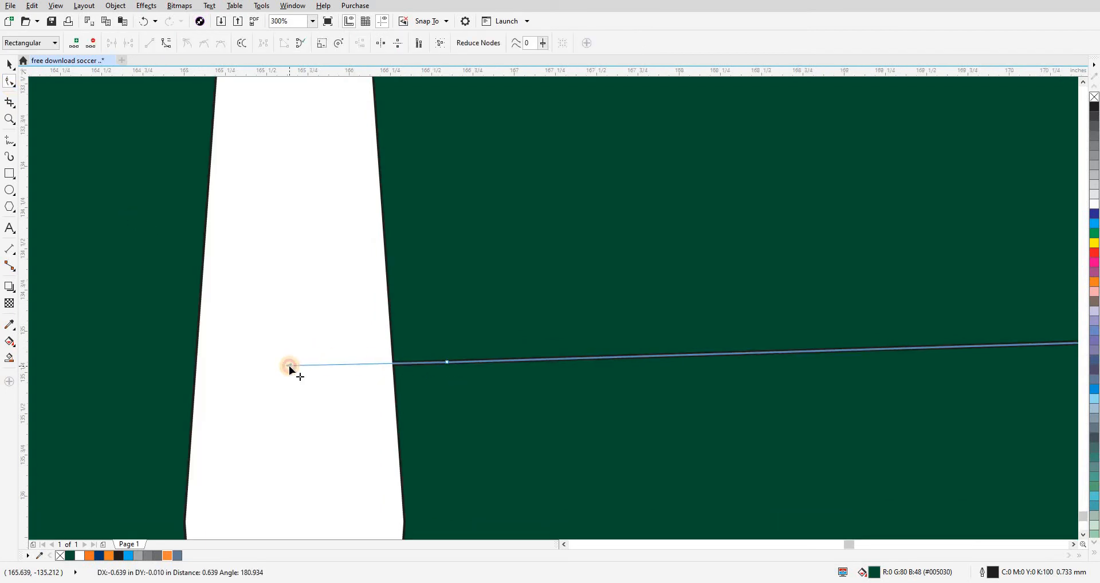
Extend the outer end of the raised hem line past the outer side edge of the right-hand shorts piece.
scroll(292, 369, down, 5)
scroll(676, 375, up, 4)
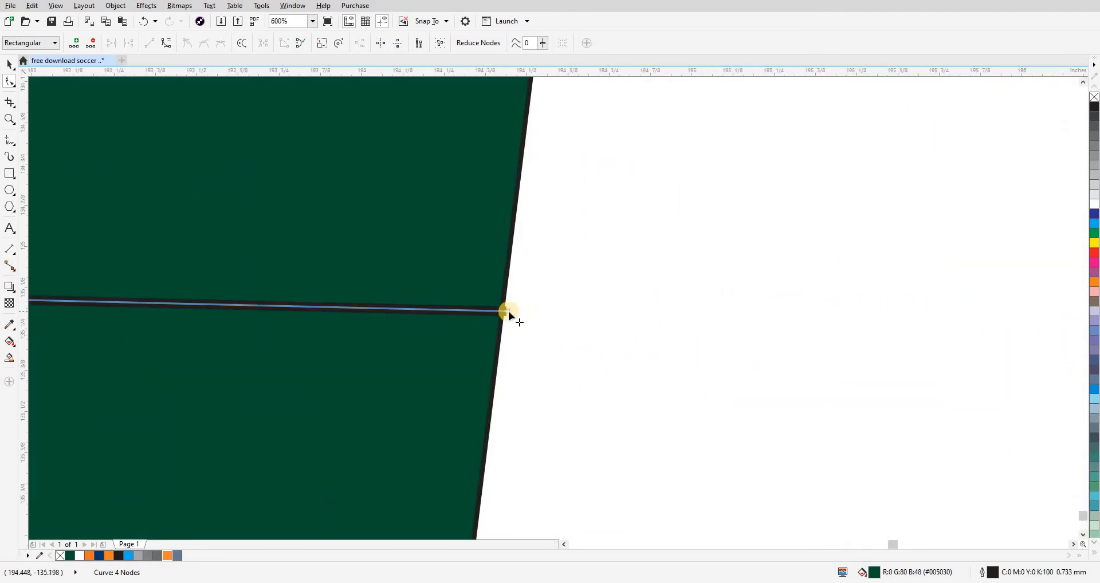
drag(508, 312, 687, 322)
key(space)
Set the nudge distance to 0.5 cm and move the hem line up by that amount.
scroll(697, 347, down, 4)
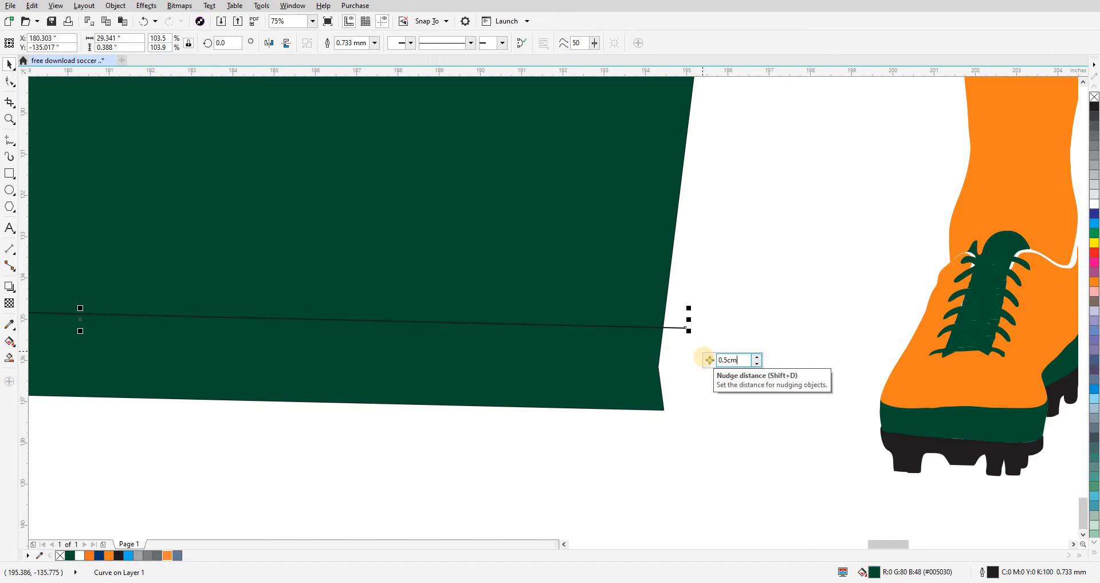
key(Return)
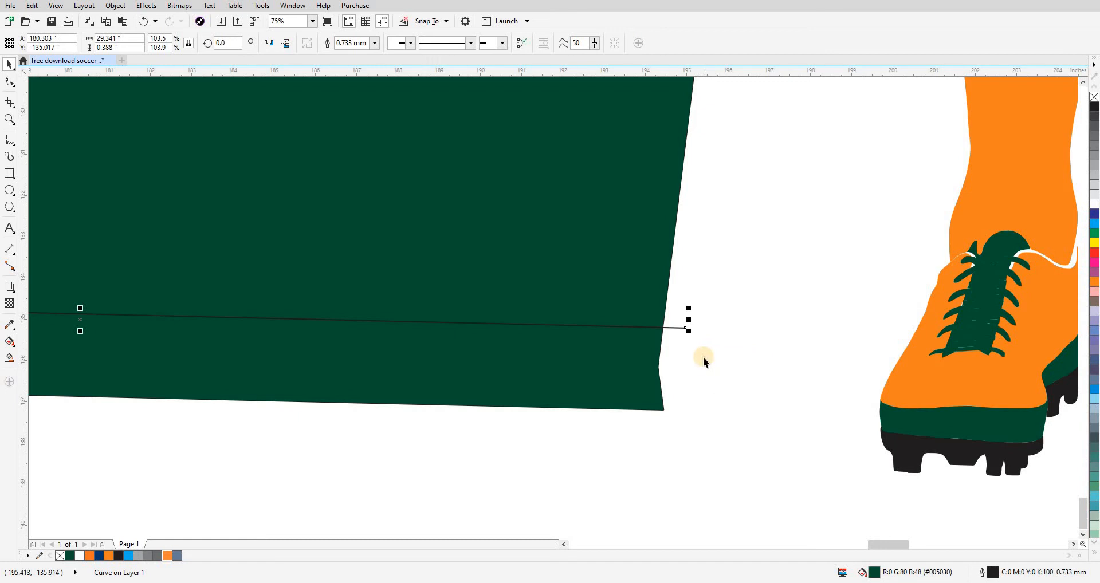
key(Up)
scroll(692, 356, down, 2)
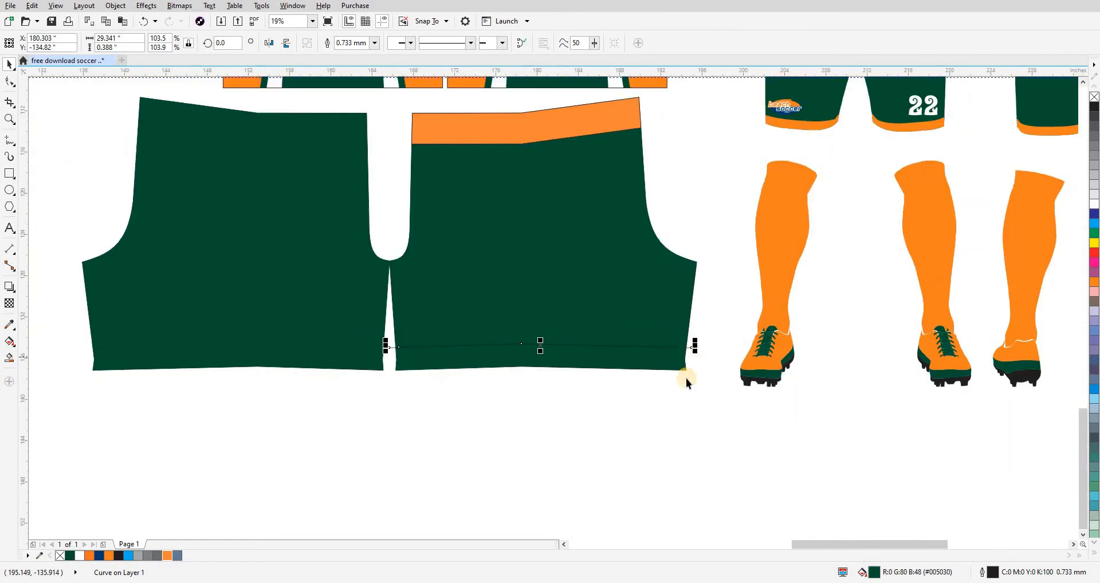
Smart Fill the band between the raised line and the hem edge with blue-grey and delete the guide line.
click(672, 401)
click(549, 356)
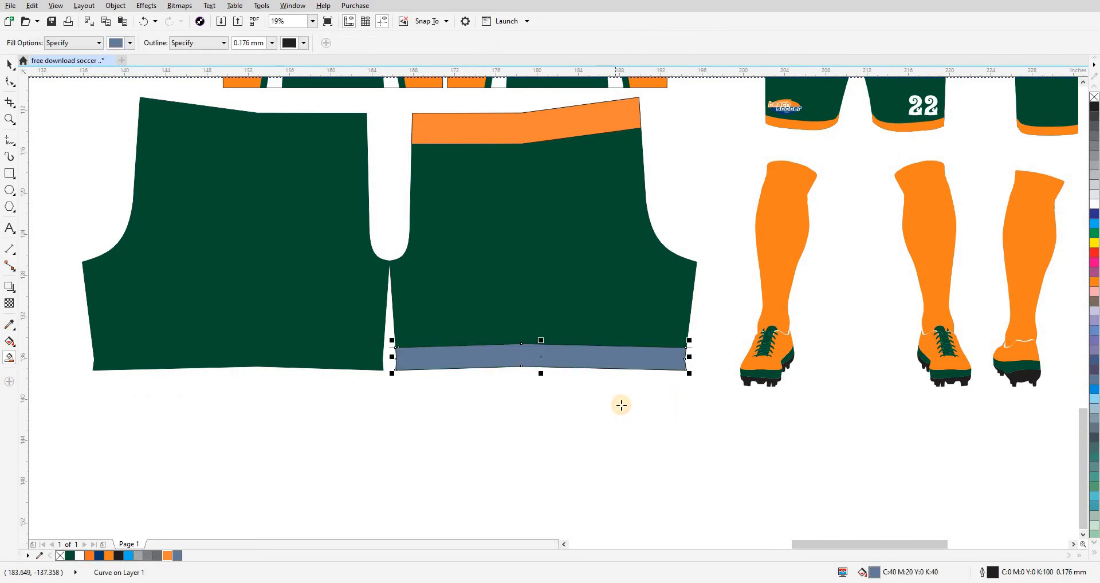
key(space)
drag(719, 300, 368, 361)
Recolour the hem band of the right-hand shorts piece orange.
click(432, 367)
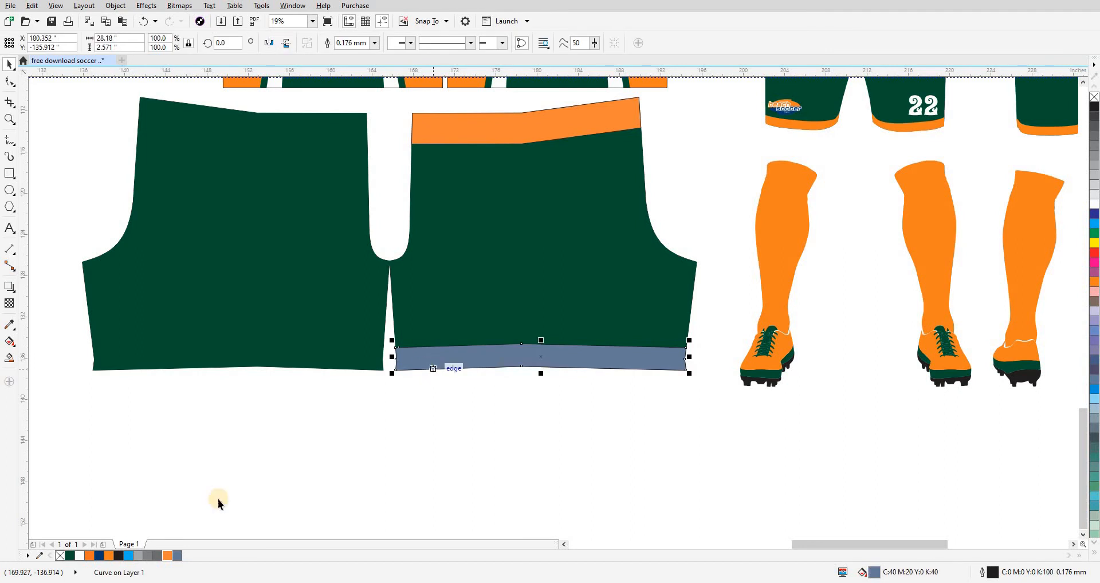
click(167, 555)
key(z)
drag(754, 417, 822, 463)
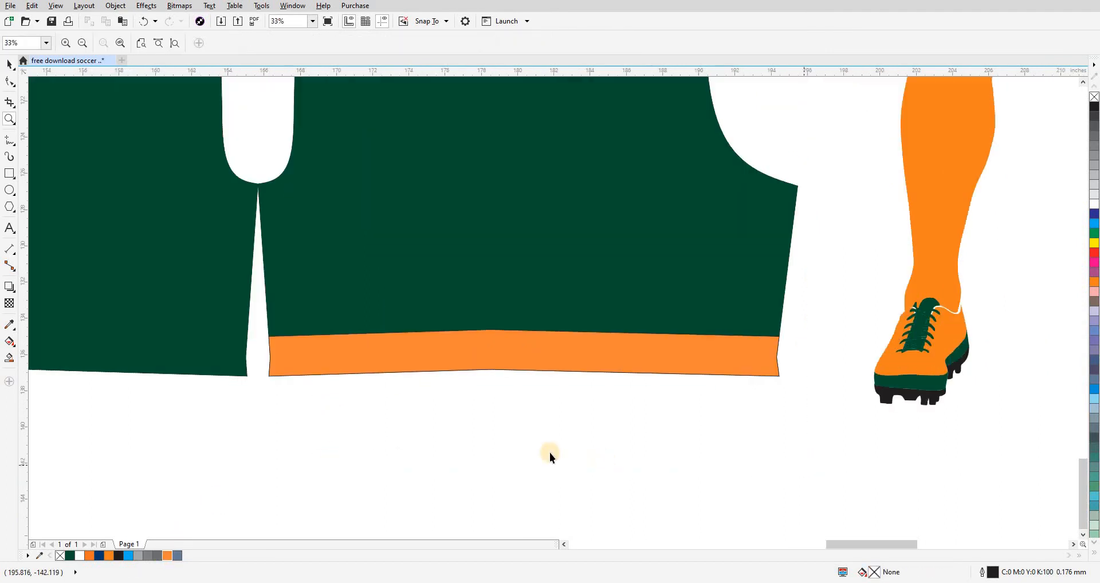
PowerClip the orange waistband inside the green right-hand shorts piece.
scroll(546, 451, down, 1)
key(shift+F9)
drag(545, 453, 470, 486)
key(shift+F9)
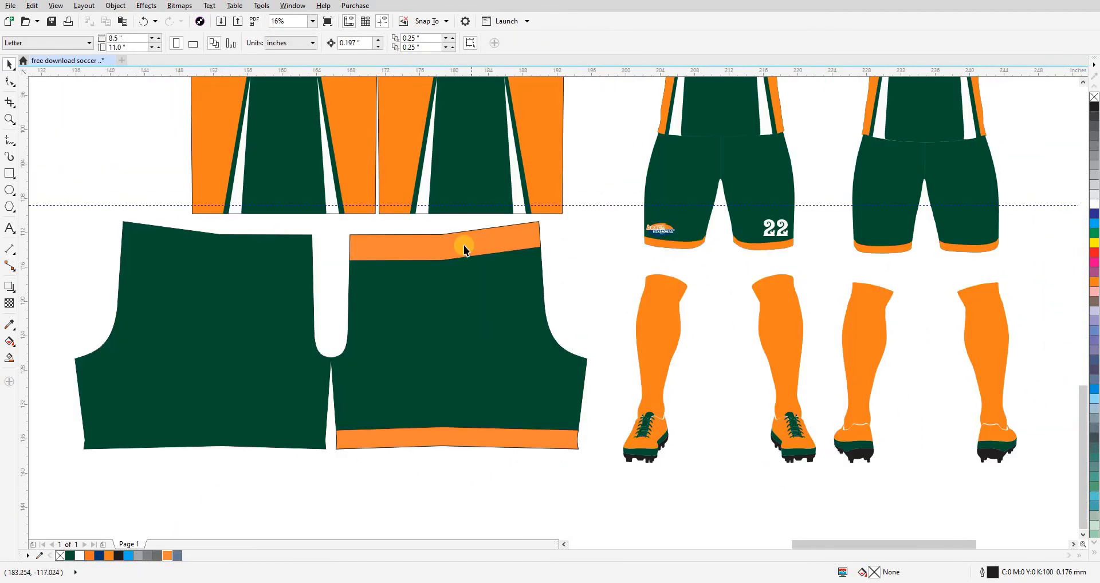
click(497, 296)
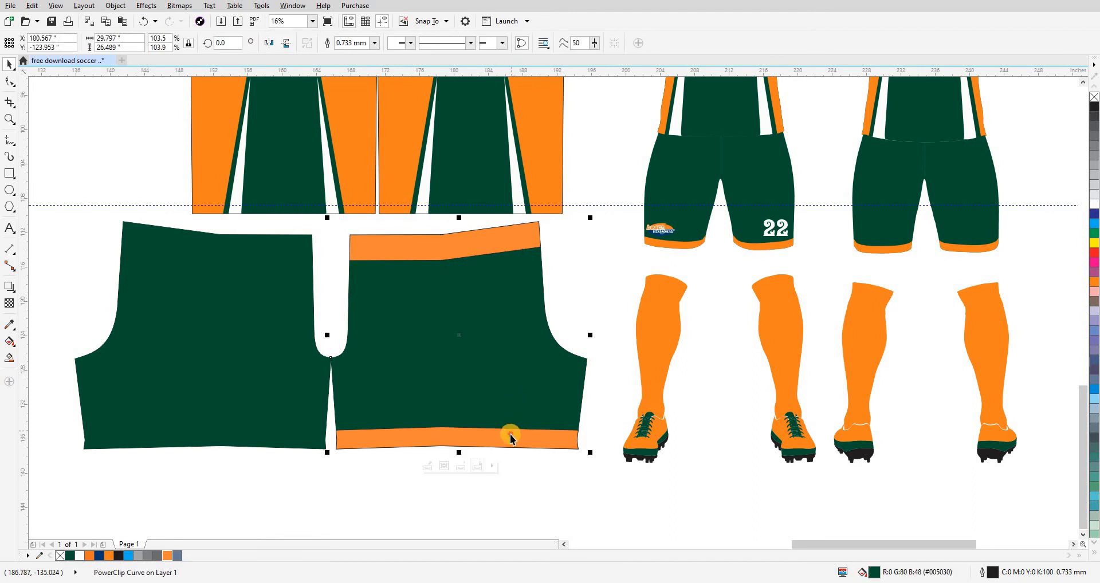
Check the outlines of the shorts pieces in wireframe view and return to the full-colour view.
click(512, 458)
click(525, 412)
click(581, 325)
key(shift+F9)
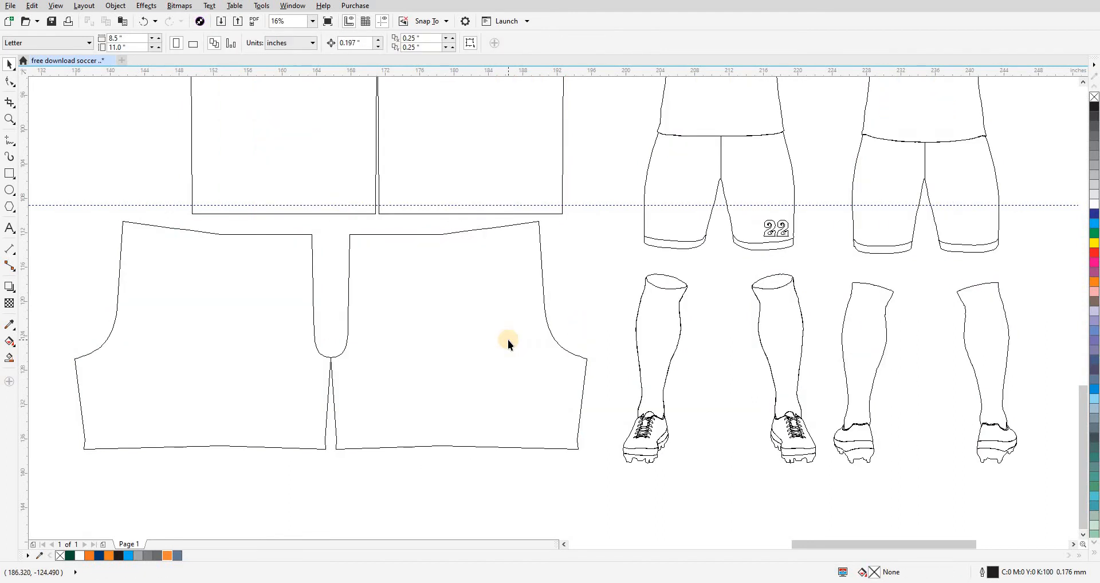
key(shift+F9)
Try to move the coloured socks and shoes onto the blank white mockup and undo the move.
drag(579, 343, 604, 383)
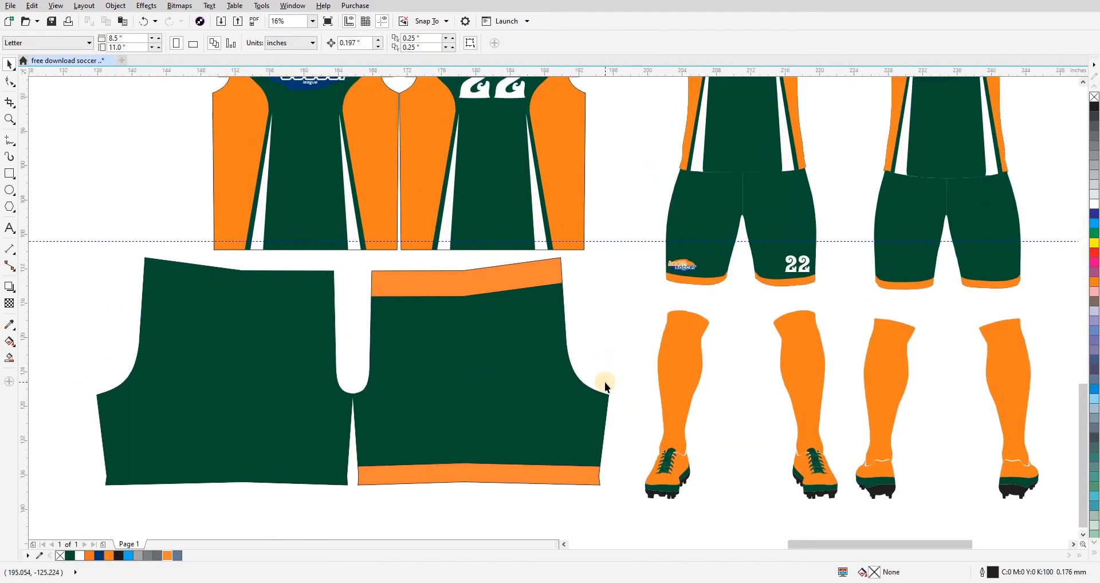
scroll(604, 383, down, 2)
drag(836, 465, 603, 338)
drag(644, 380, 885, 442)
key(ctrl+z)
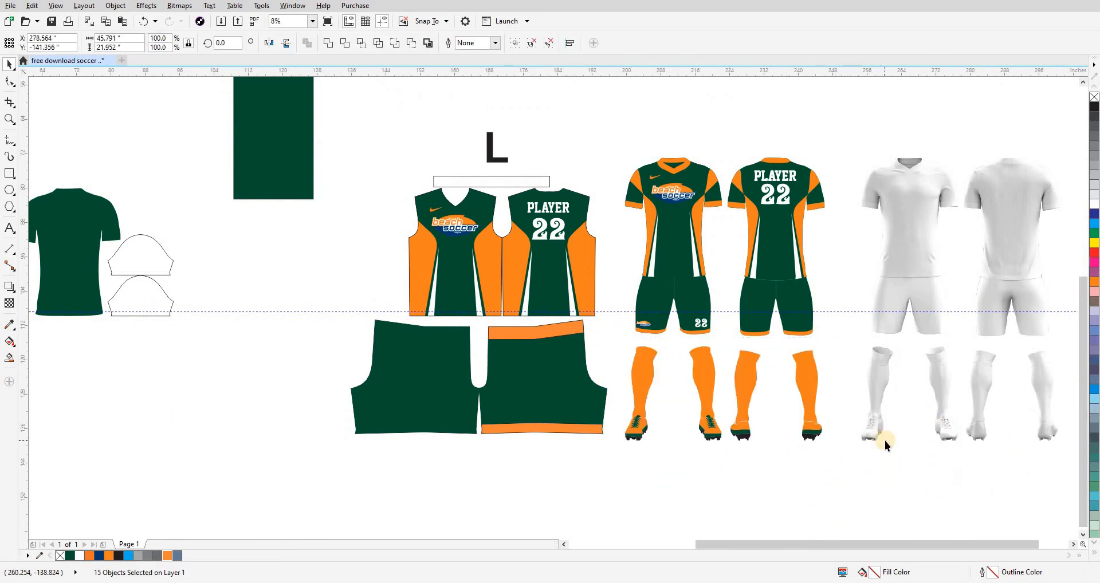
click(803, 478)
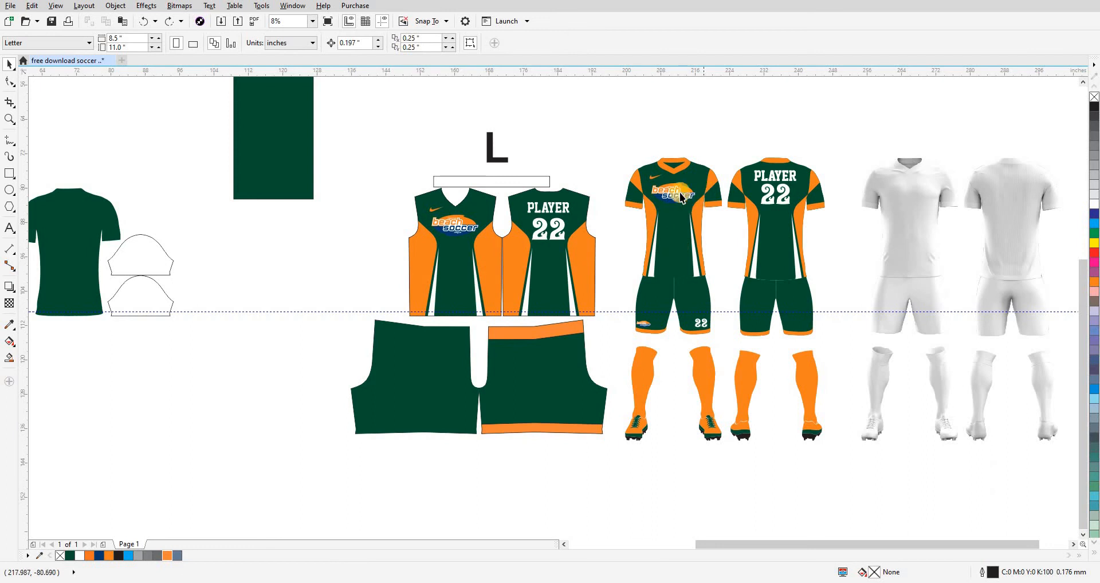
scroll(659, 209, up, 1)
scroll(671, 337, down, 1)
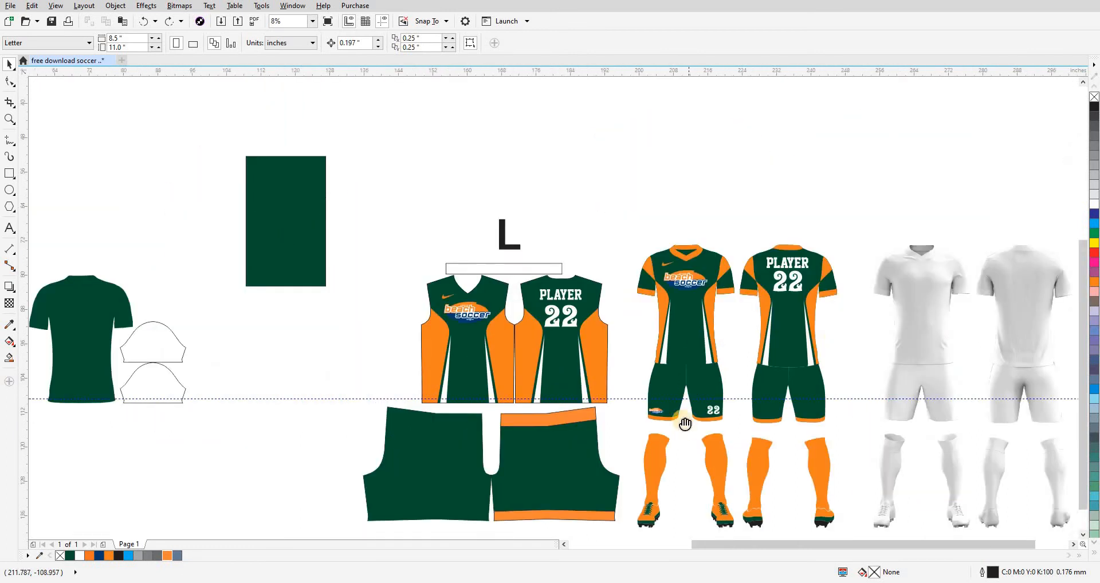
Draw a vertical guide line about 29 inches long from the right-hand shorts piece's upper middle node to below its hem.
key(z)
drag(368, 245, 716, 484)
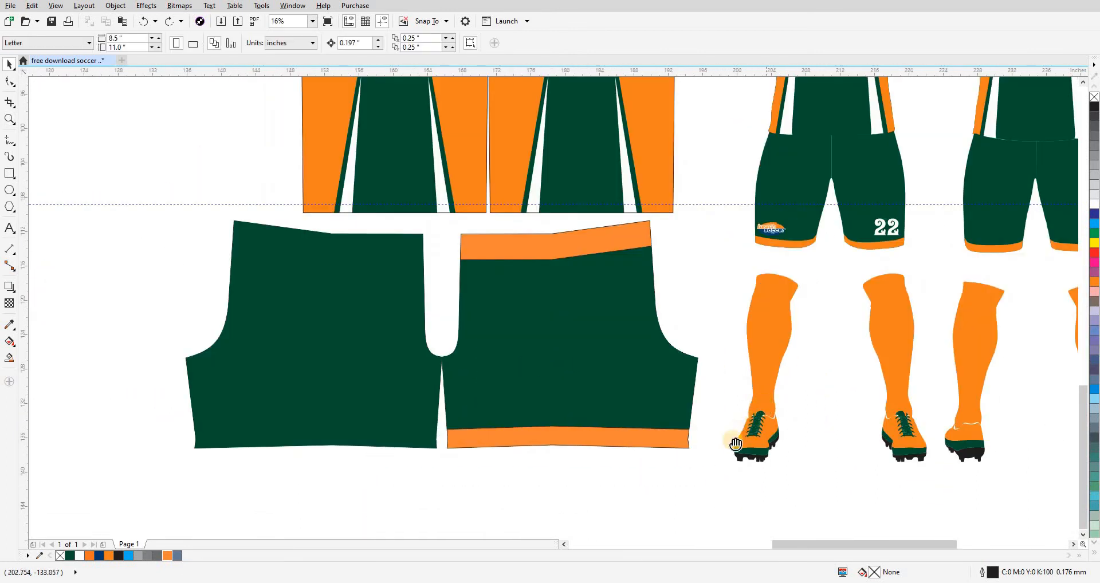
click(12, 143)
click(53, 152)
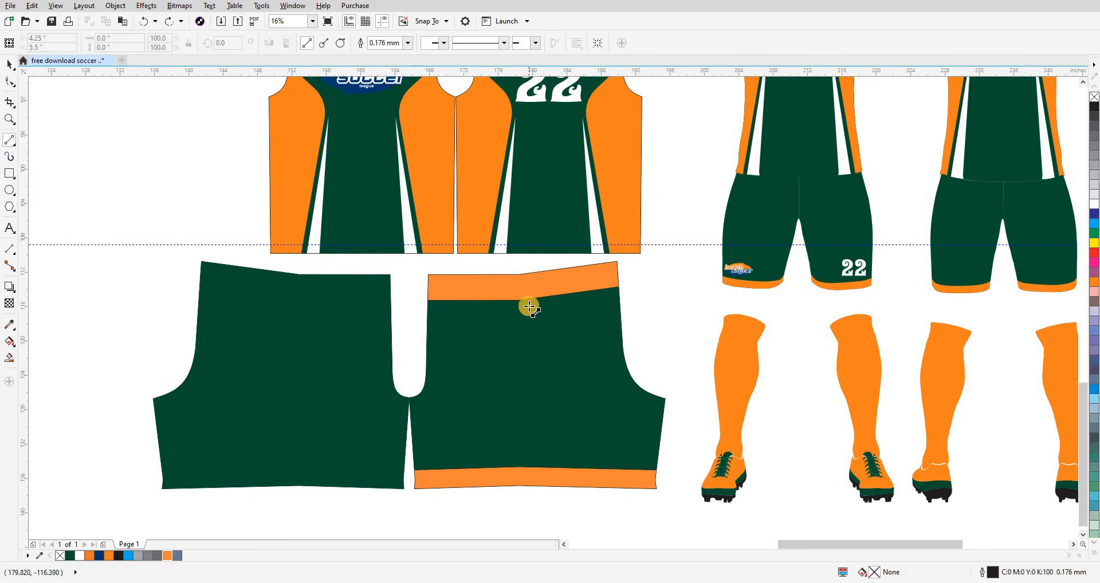
drag(886, 267, 883, 272)
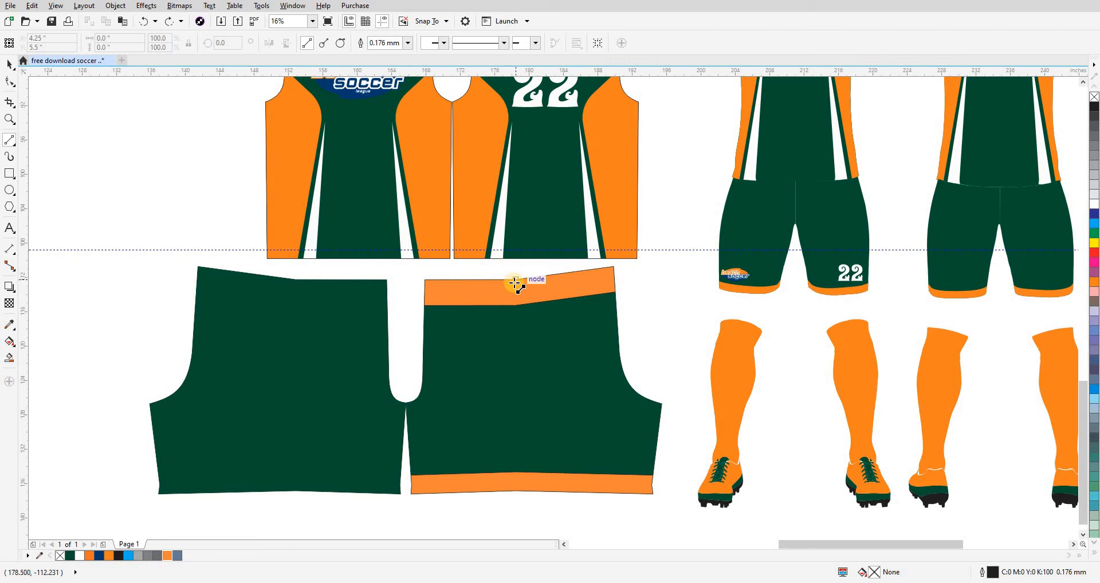
drag(515, 281, 515, 533)
key(space)
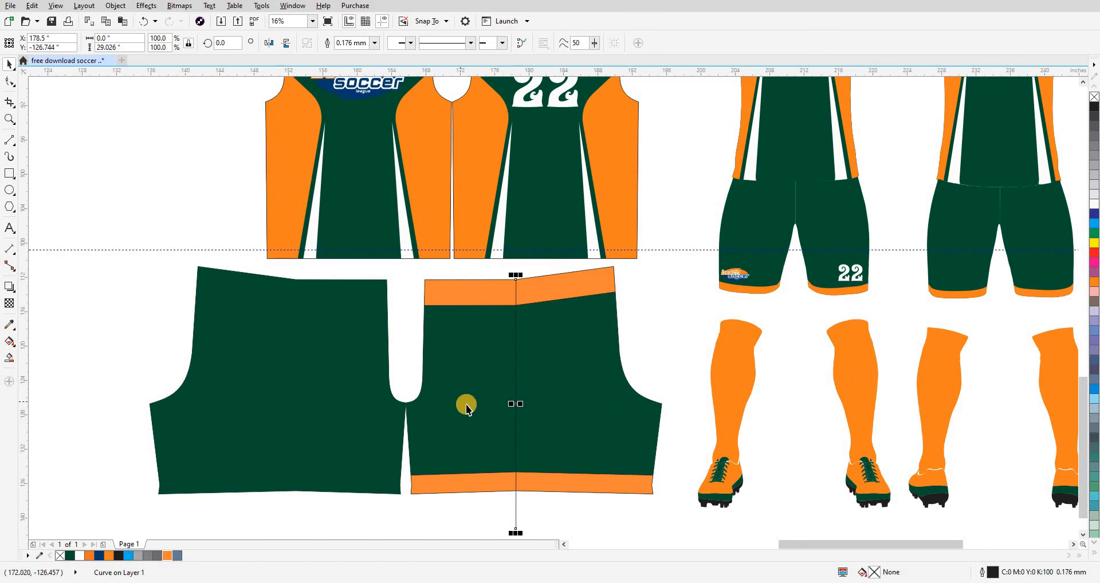
scroll(481, 401, down, 1)
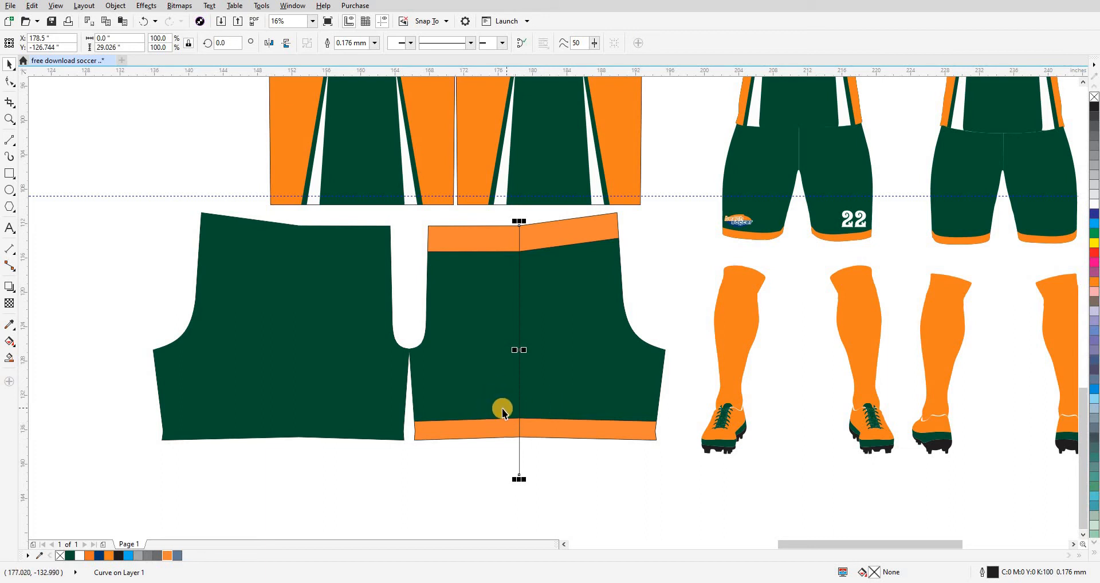
scroll(502, 411, up, 2)
scroll(503, 408, down, 2)
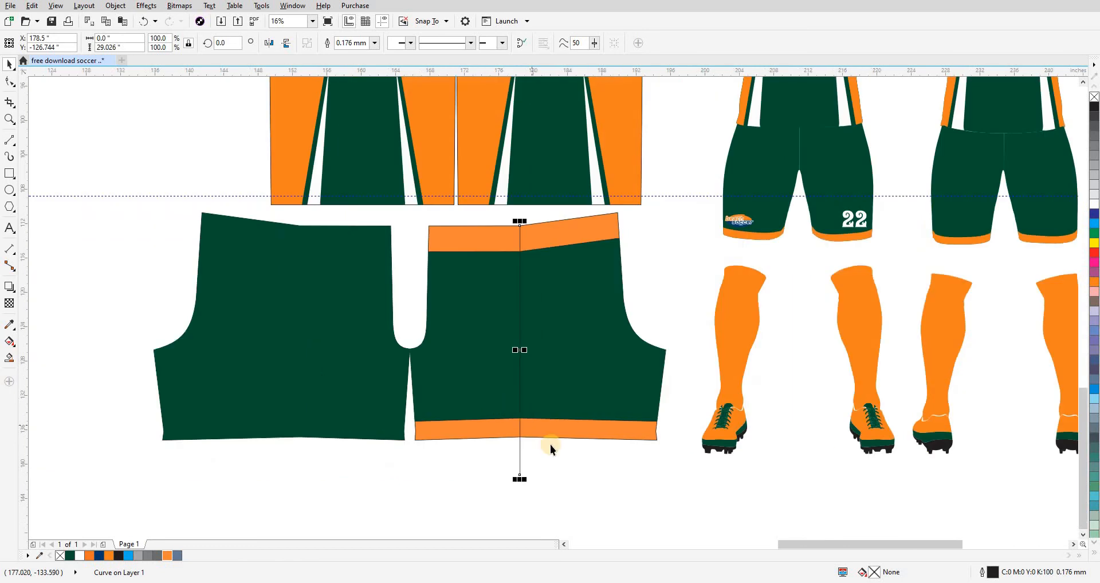
click(533, 448)
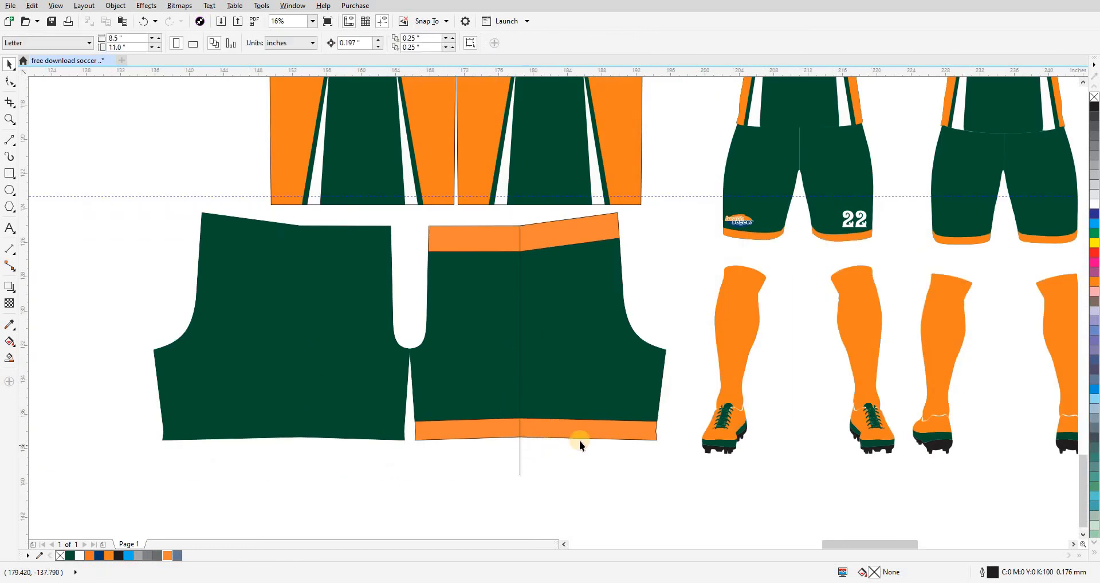
Copy the number 22 from the mockup shorts to just above the piece's hem band and right-align it with the guide line.
scroll(578, 443, up, 2)
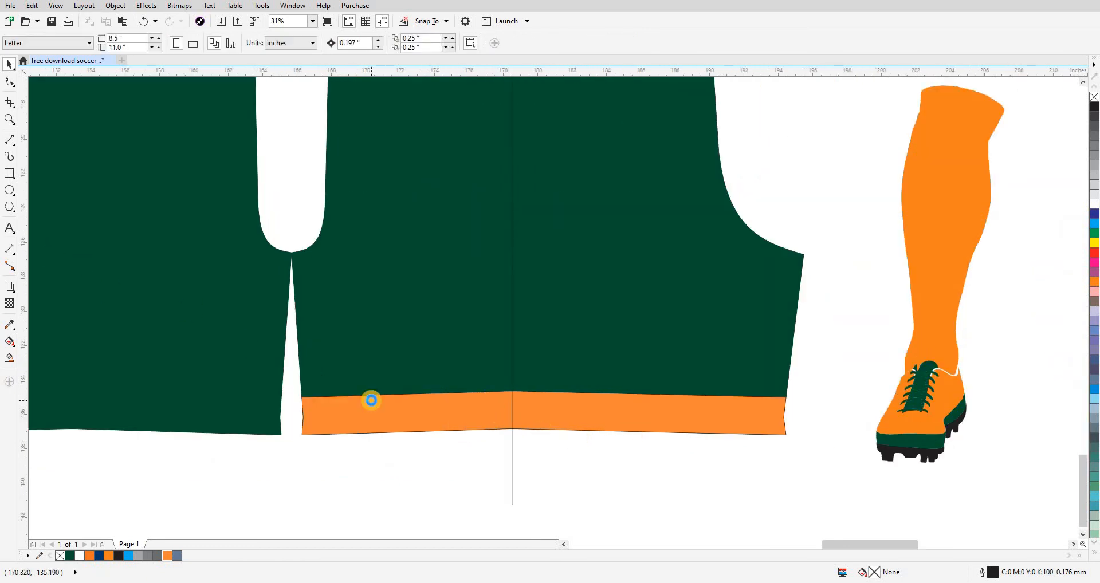
scroll(370, 400, down, 4)
drag(575, 297, 569, 299)
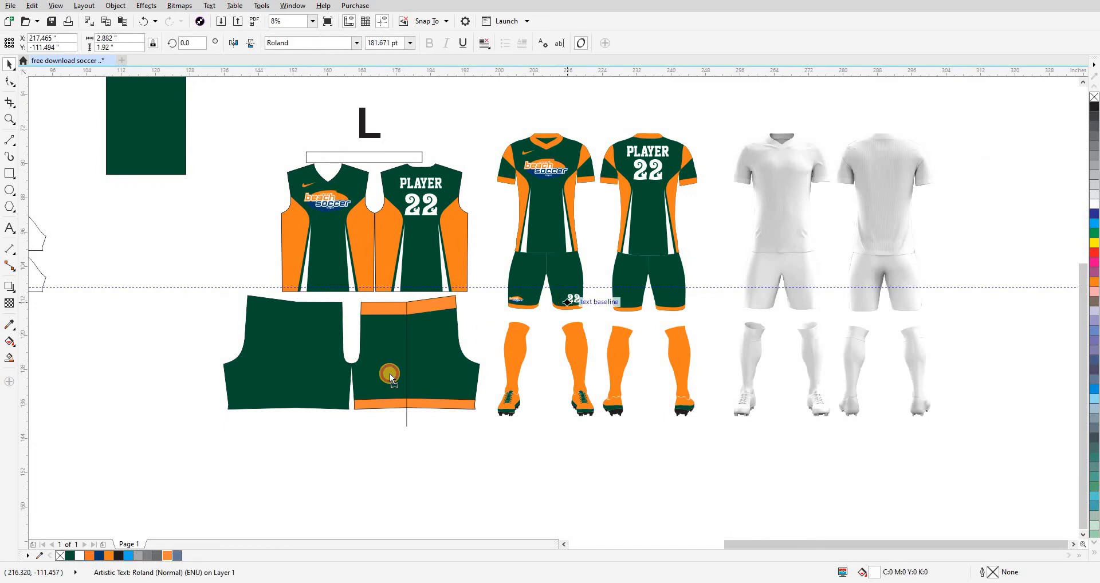
drag(389, 373, 428, 441)
right_click(390, 389)
scroll(391, 389, up, 3)
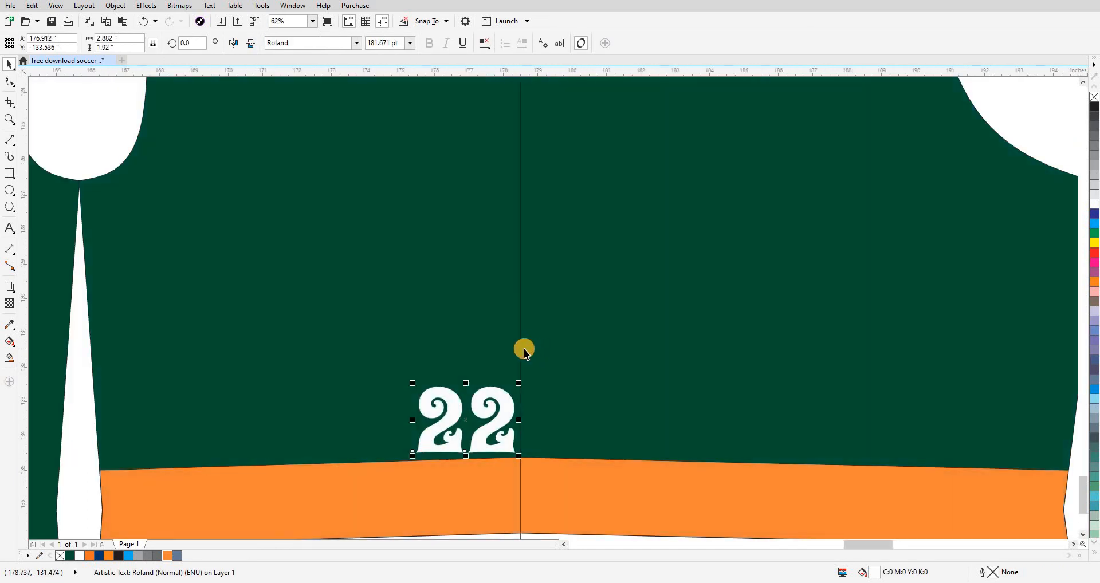
shift+click(521, 349)
key(r)
click(1014, 113)
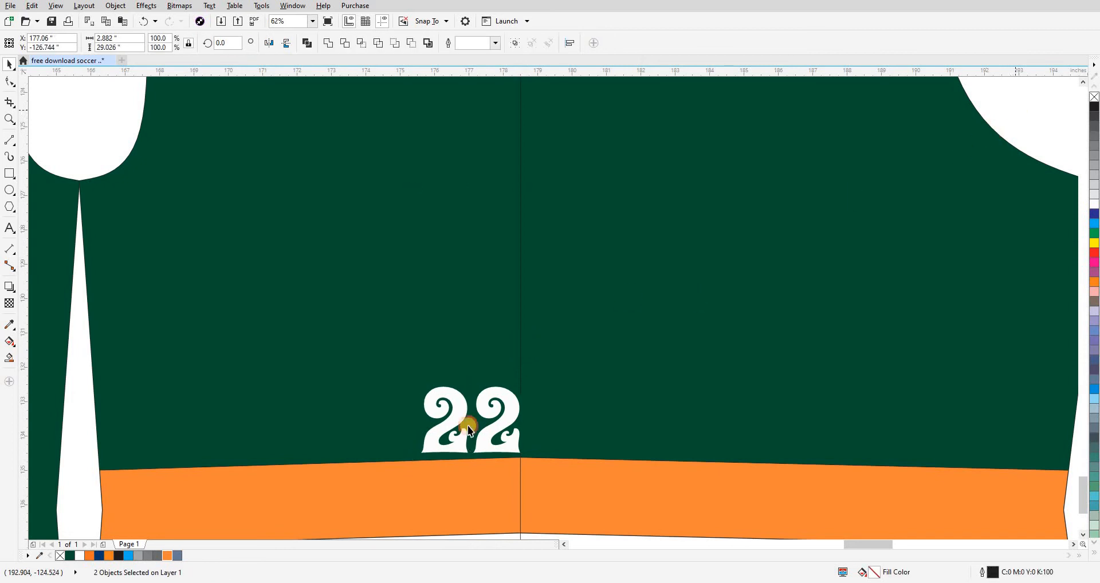
scroll(478, 438, up, 1)
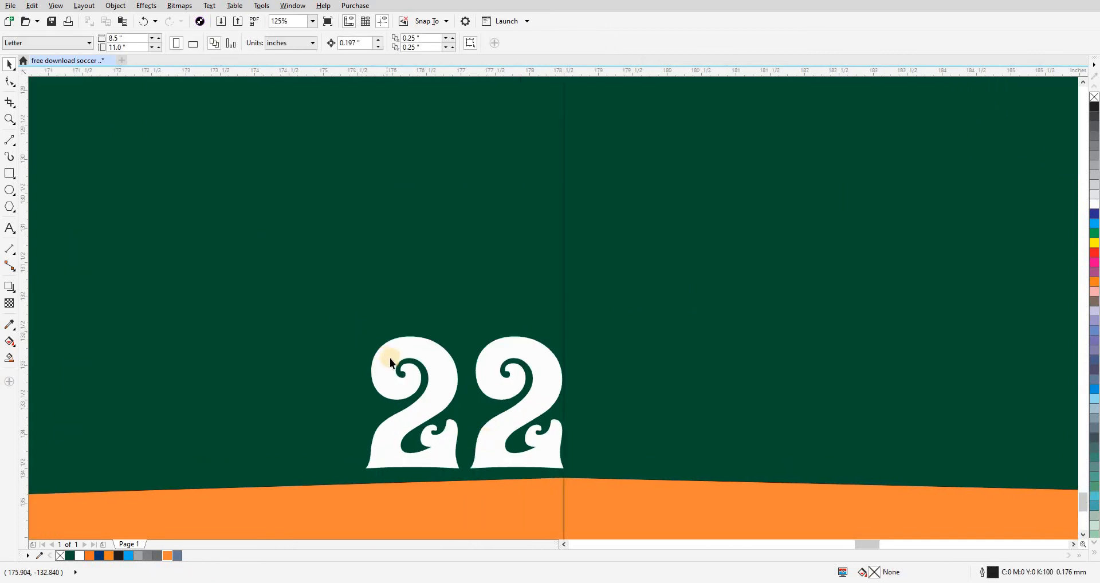
Set the copied number's height to 3 inches and right-align it with the guide line again.
click(391, 361)
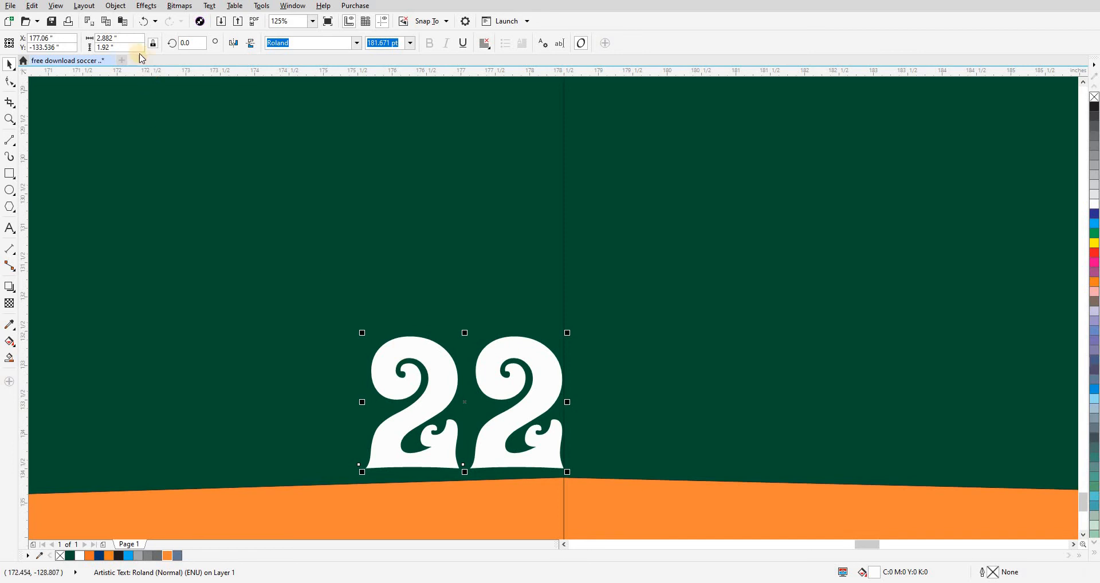
text(3)
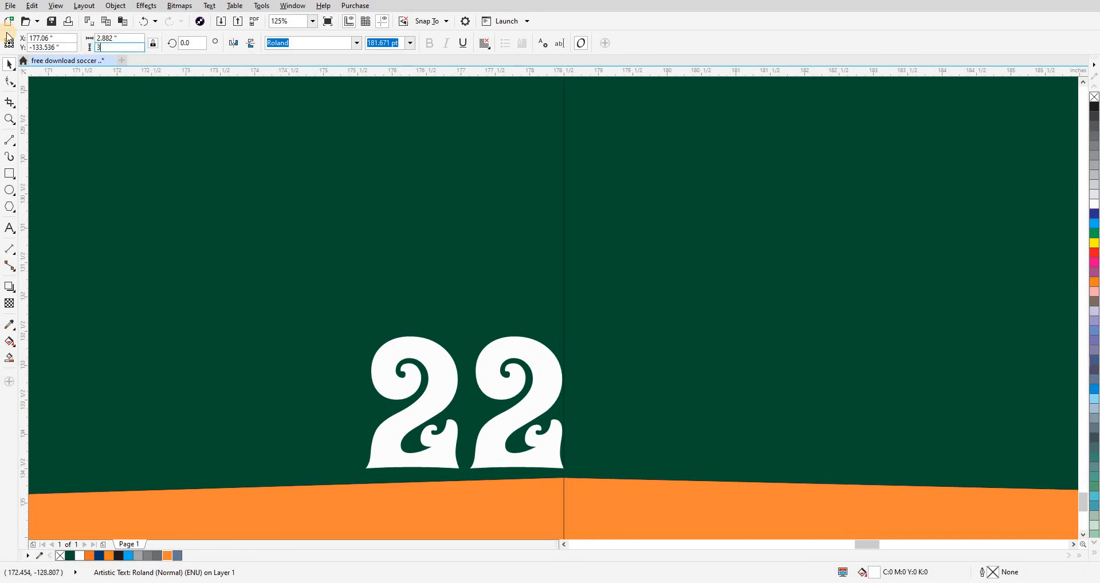
key(Return)
drag(442, 327, 368, 291)
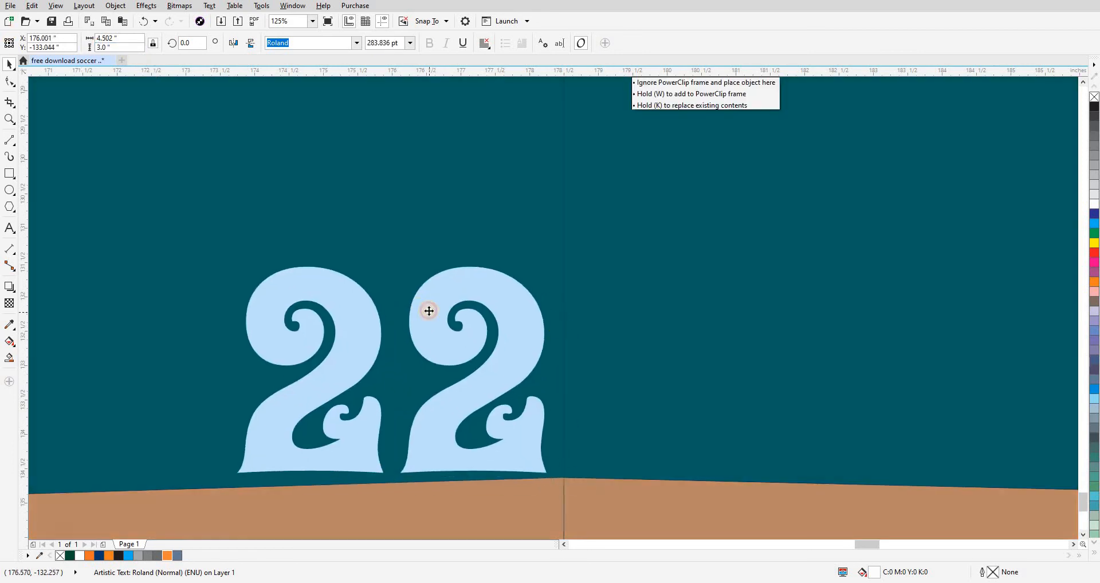
shift+click(564, 292)
key(r)
scroll(483, 297, down, 2)
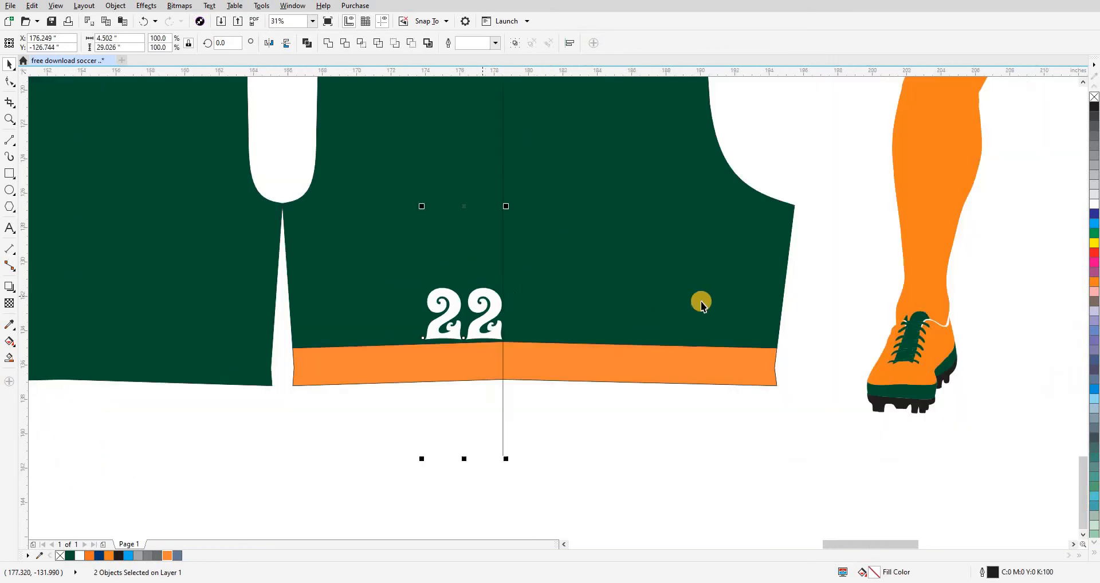
click(760, 167)
Lower the number 22 towards the hem band, then offset it 1 inch up and 1 inch left of the guide line.
scroll(485, 321, up, 1)
click(510, 358)
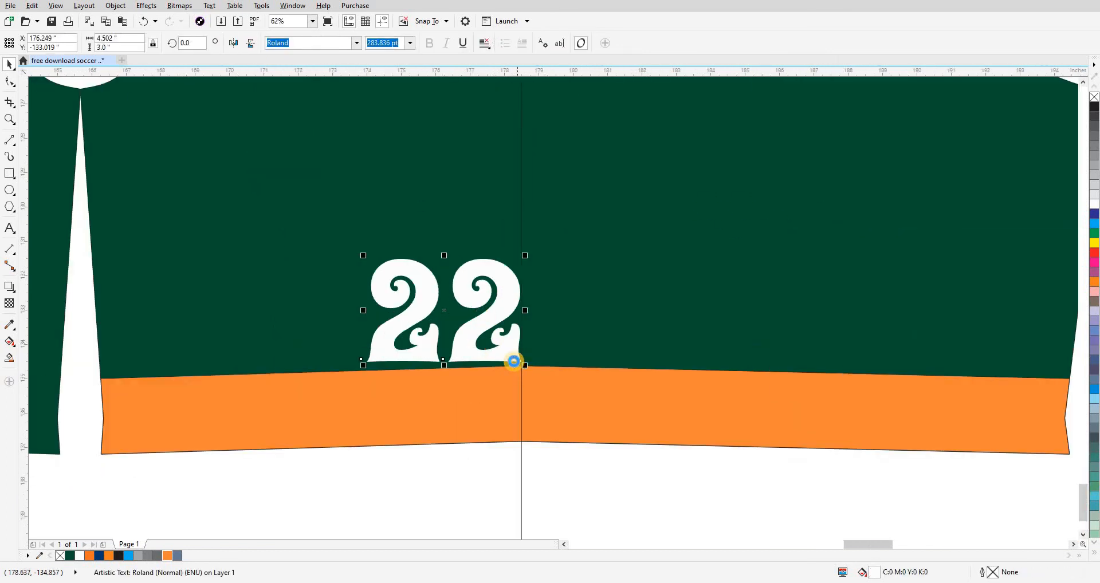
scroll(513, 358, up, 2)
drag(514, 354, 518, 361)
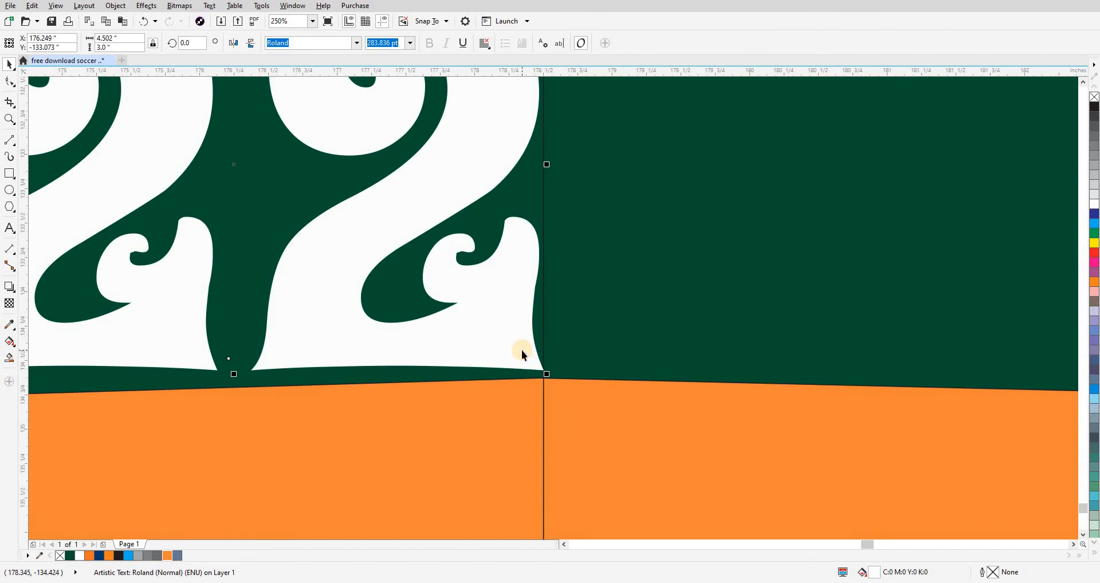
key(Up)
key(Left)
scroll(540, 352, down, 1)
scroll(540, 352, down, 4)
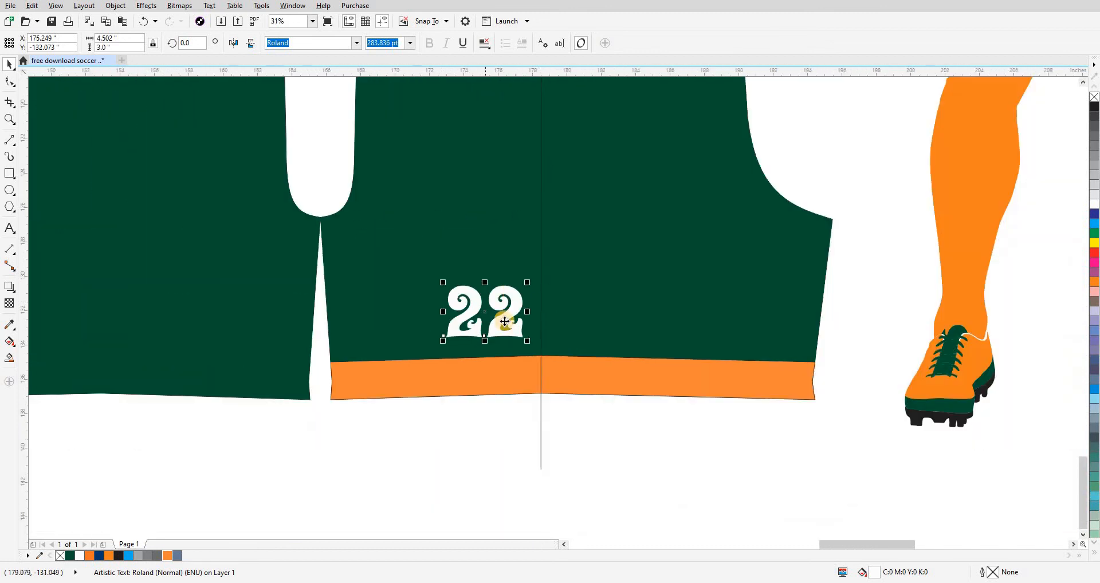
key(Escape)
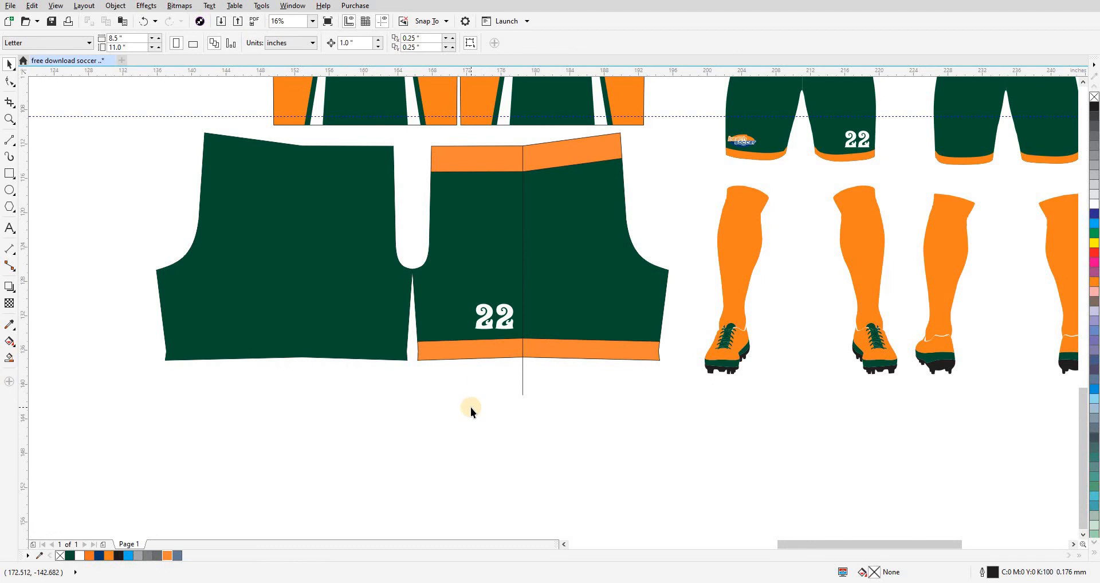
Delete the vertical guide line from the right-hand shorts piece.
scroll(470, 407, down, 2)
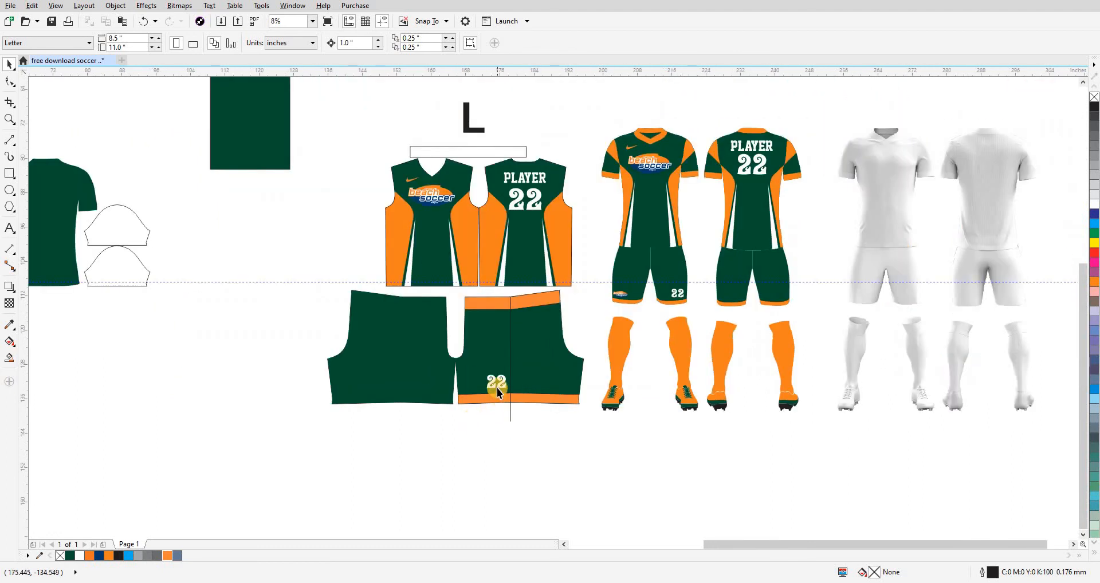
click(496, 388)
click(511, 413)
click(511, 413)
key(Delete)
Replace the plain left-hand shorts piece with a mirrored copy of the finished right-hand piece and its number 22.
click(394, 330)
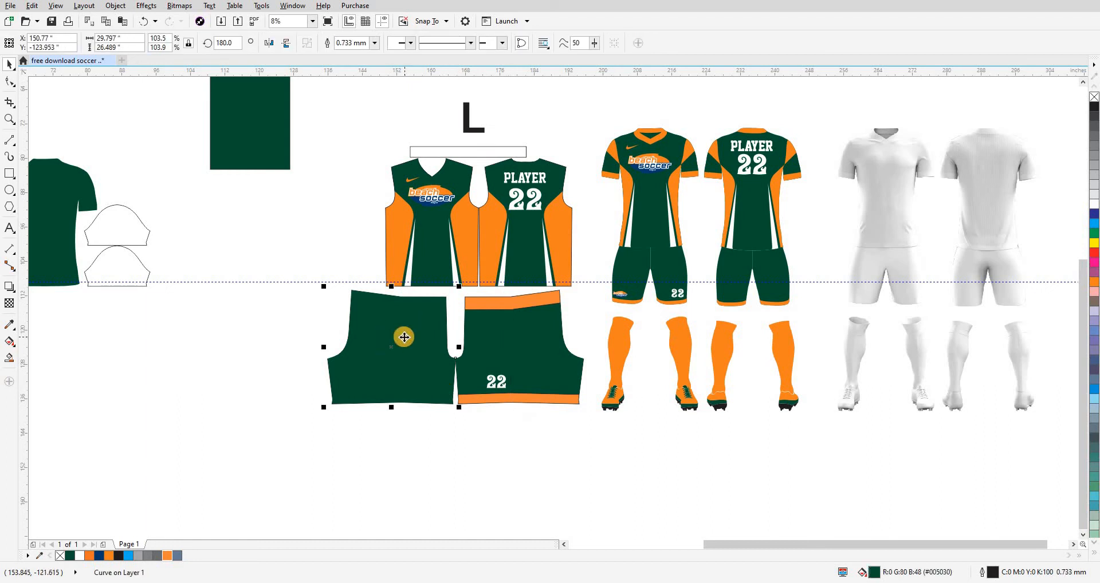
key(Delete)
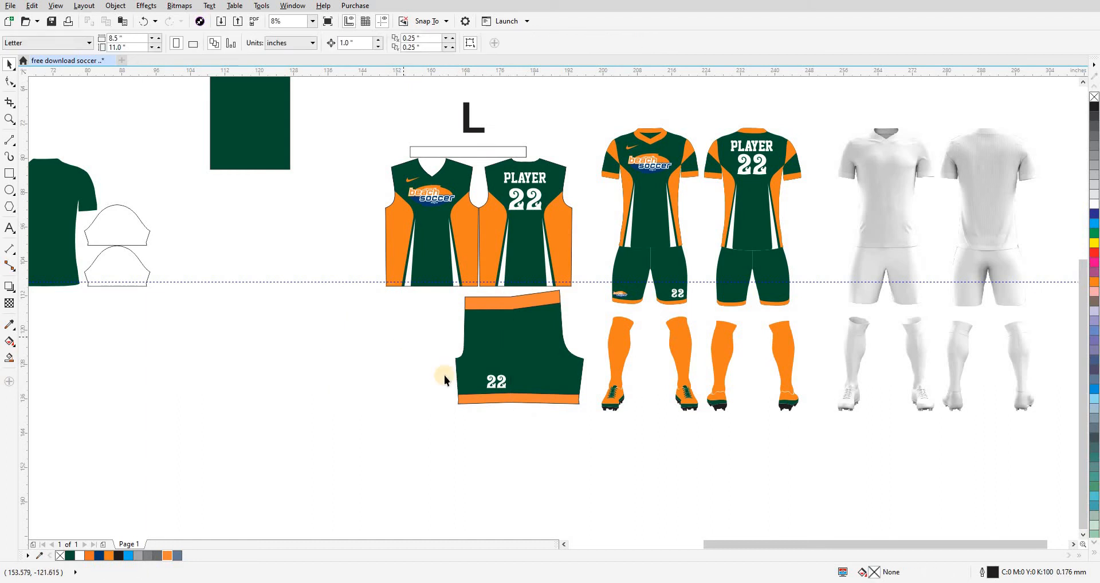
click(516, 376)
click(584, 347)
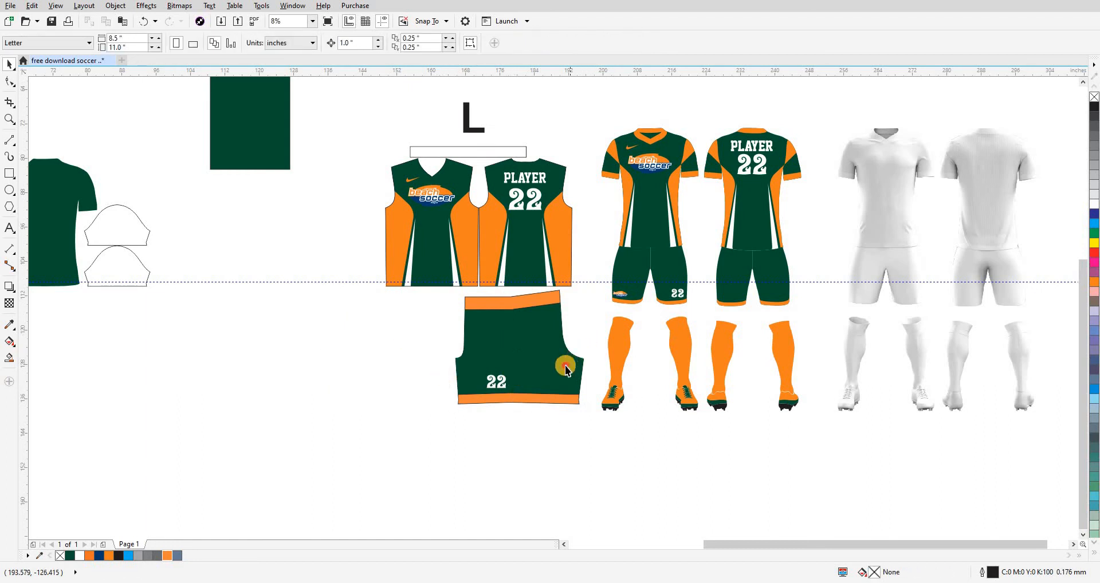
click(566, 366)
drag(587, 348, 328, 360)
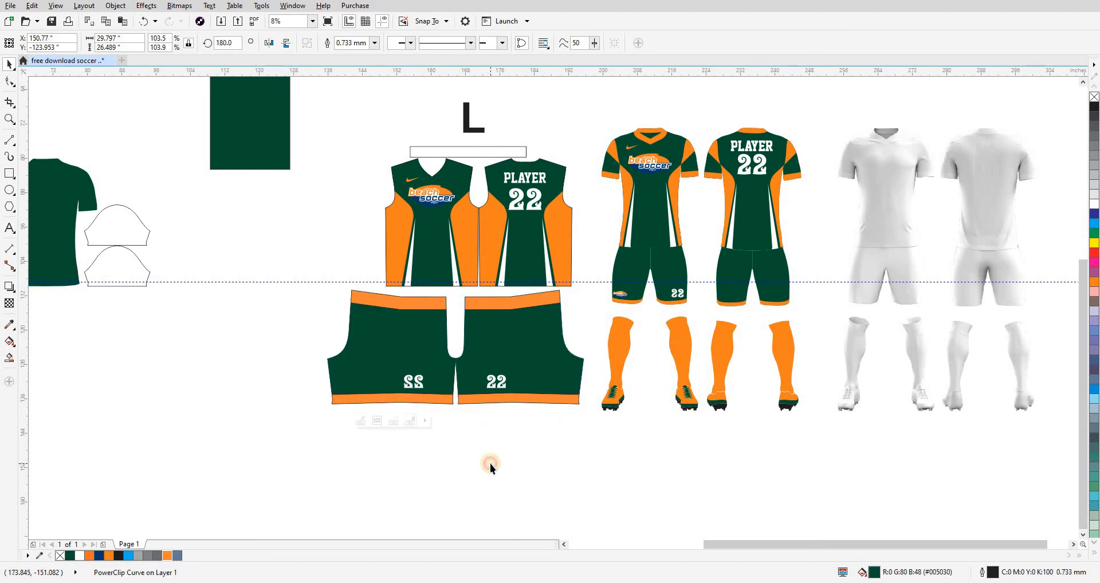
click(489, 464)
Copy the beach soccer logo from the mockup shorts onto the left-hand shorts piece beside the mirrored number.
click(412, 387)
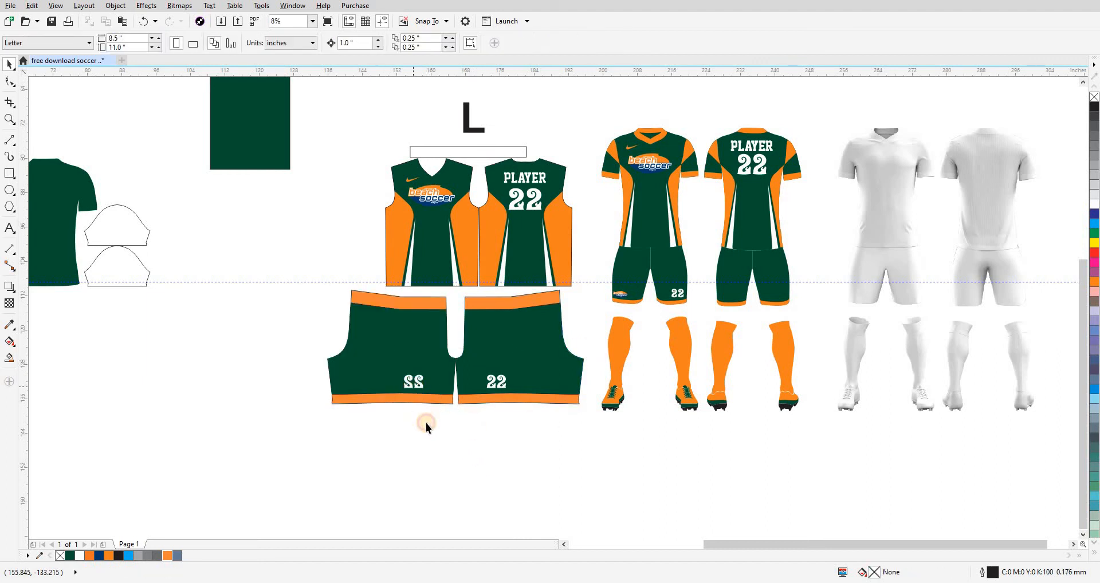
click(425, 424)
click(417, 387)
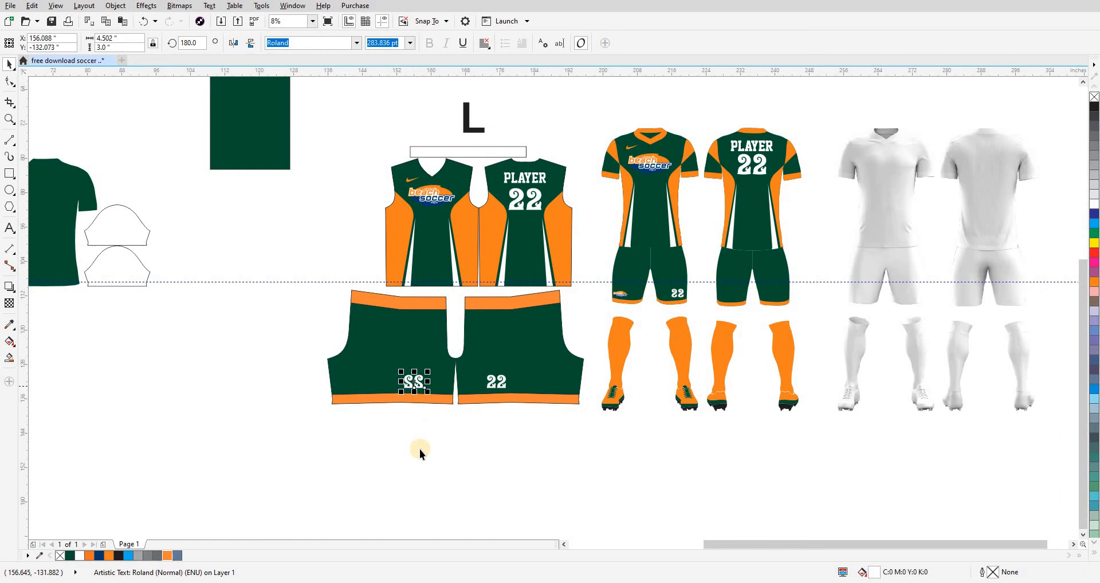
click(619, 295)
click(611, 301)
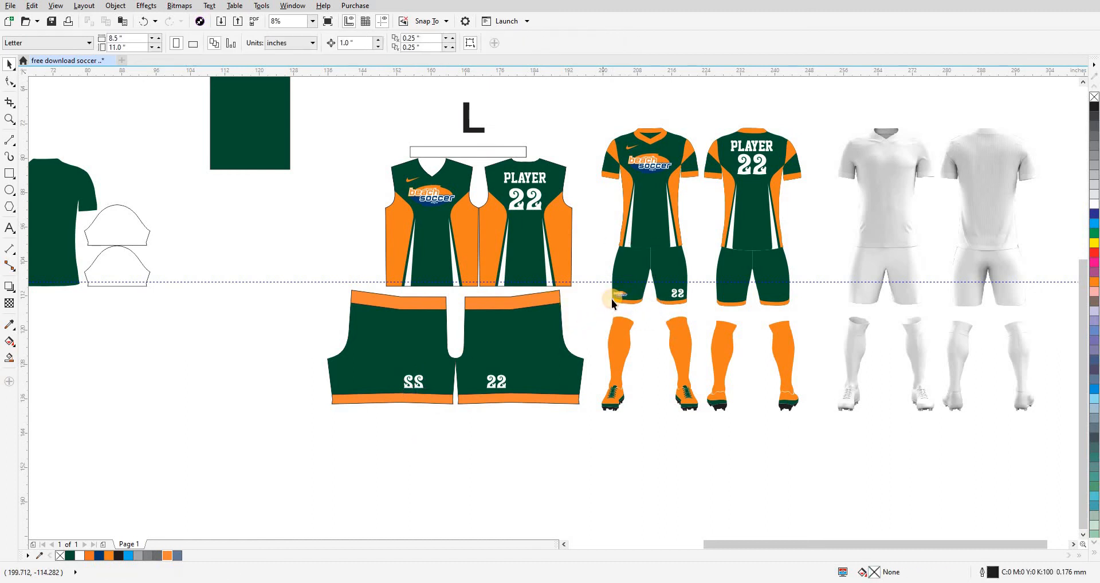
drag(618, 297, 437, 385)
key(z)
click(452, 429)
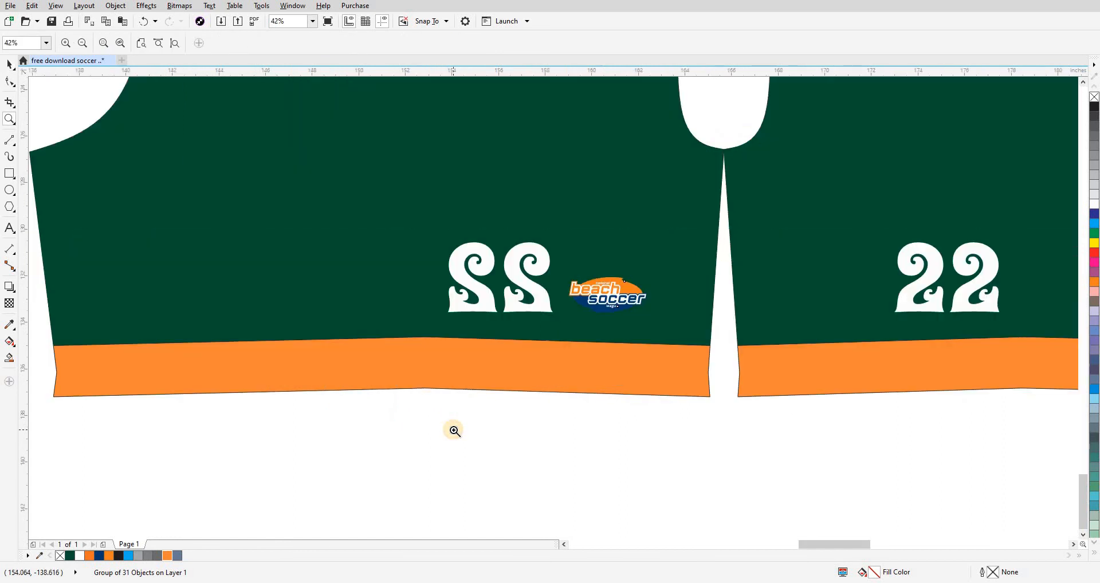
key(space)
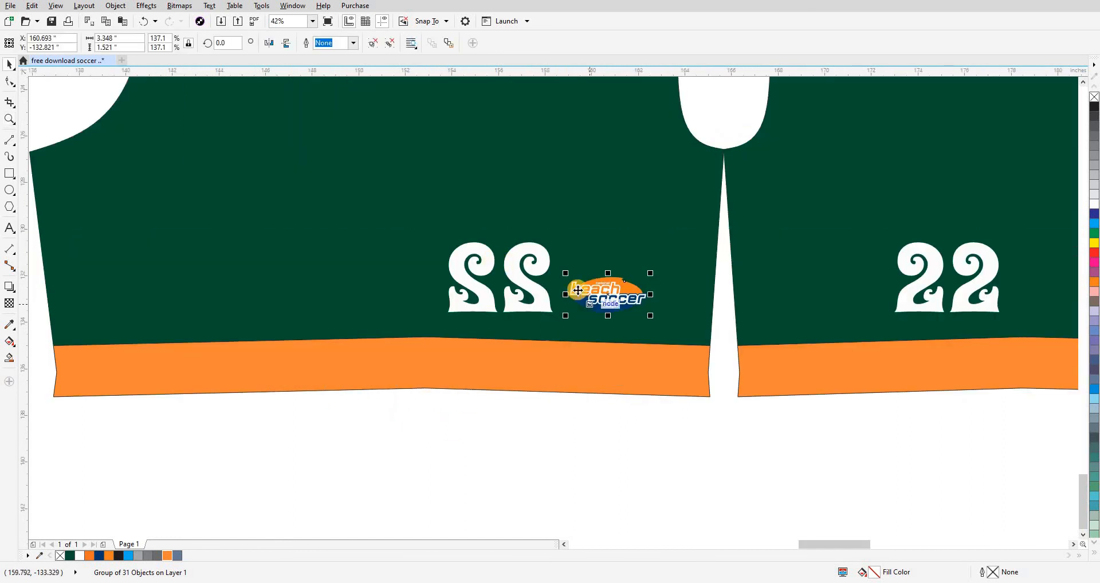
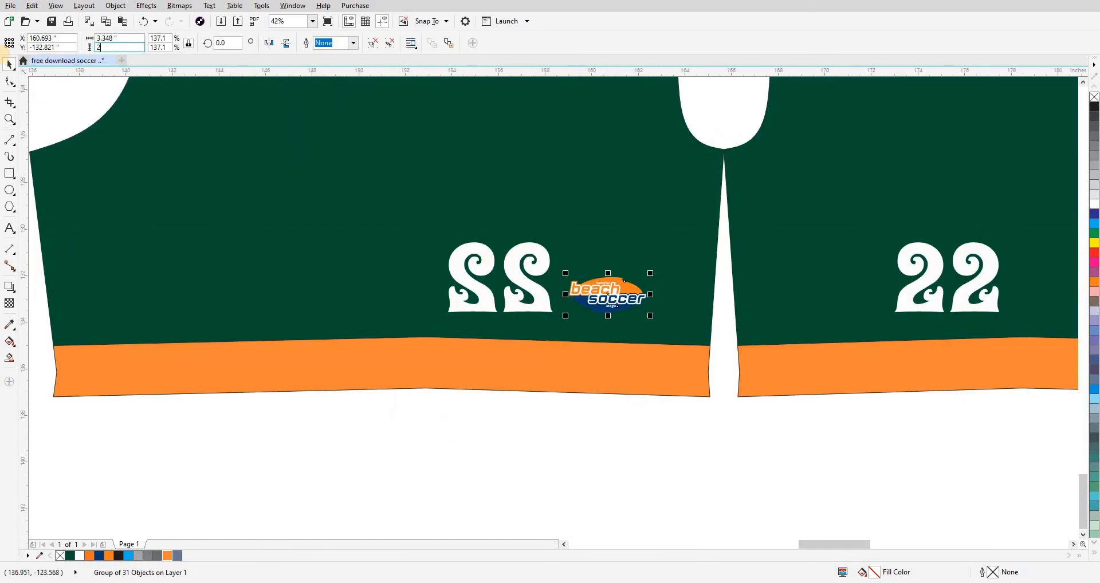
Set the height of the beach soccer logo on the left-hand shorts piece to 2 inches.
click(103, 47)
text(2)
key(Return)
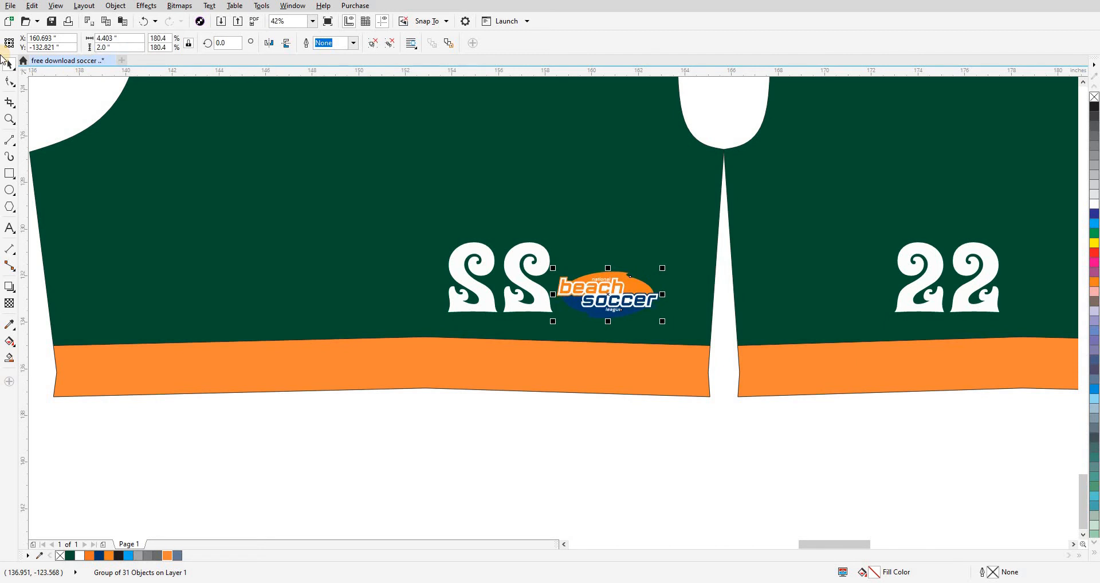
Try a 3-inch height on the beach soccer logo and return it to 2 inches.
click(490, 257)
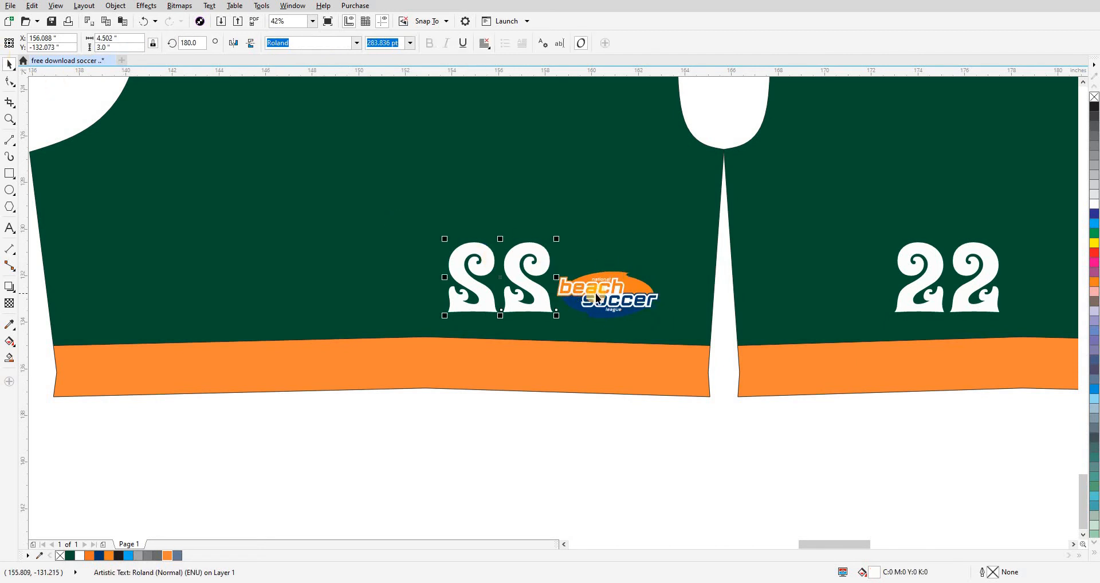
click(596, 297)
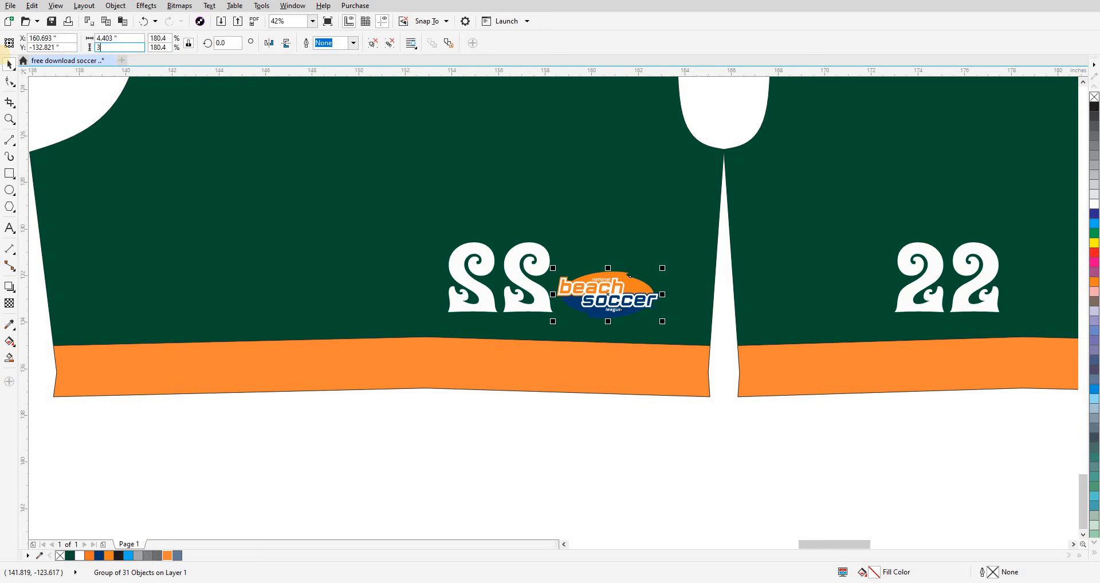
key(Return)
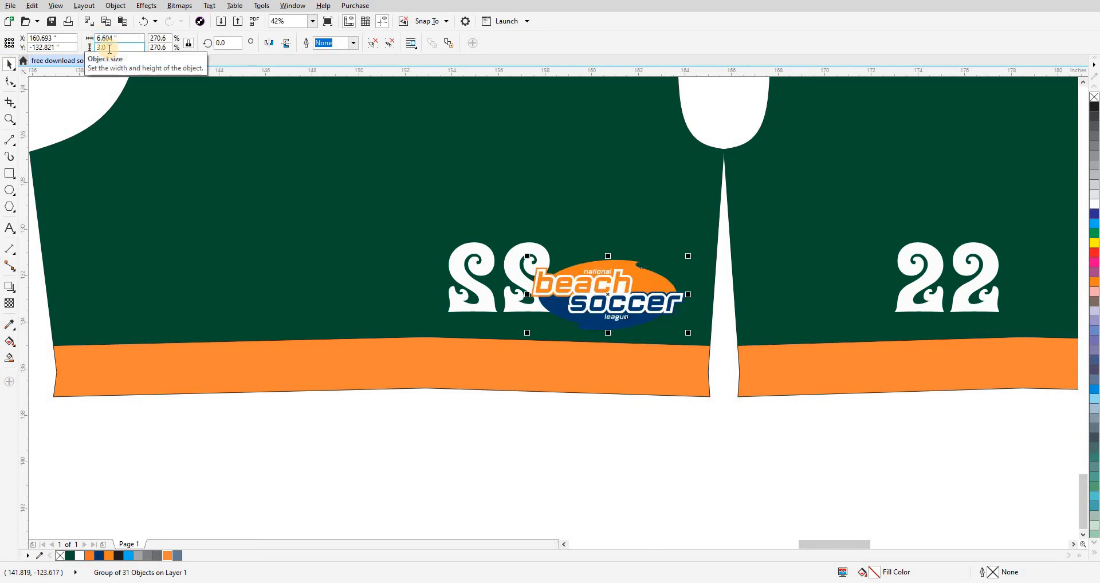
drag(110, 48, 0, 55)
text(2)
key(Return)
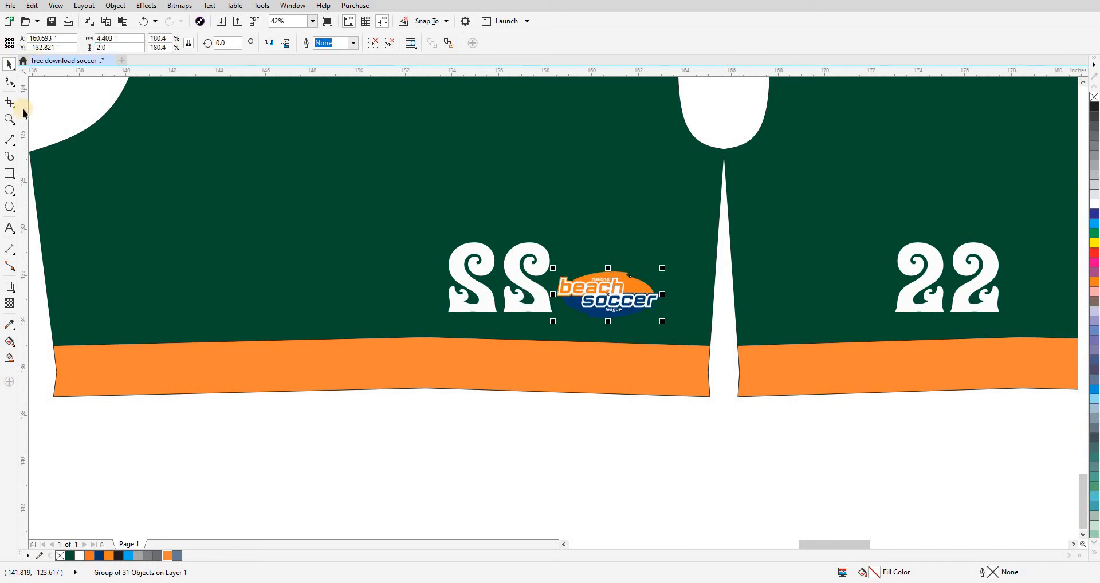
Align the beach soccer logo to the horizontal centre and bottom edge of the mirrored number 22.
shift+click(462, 274)
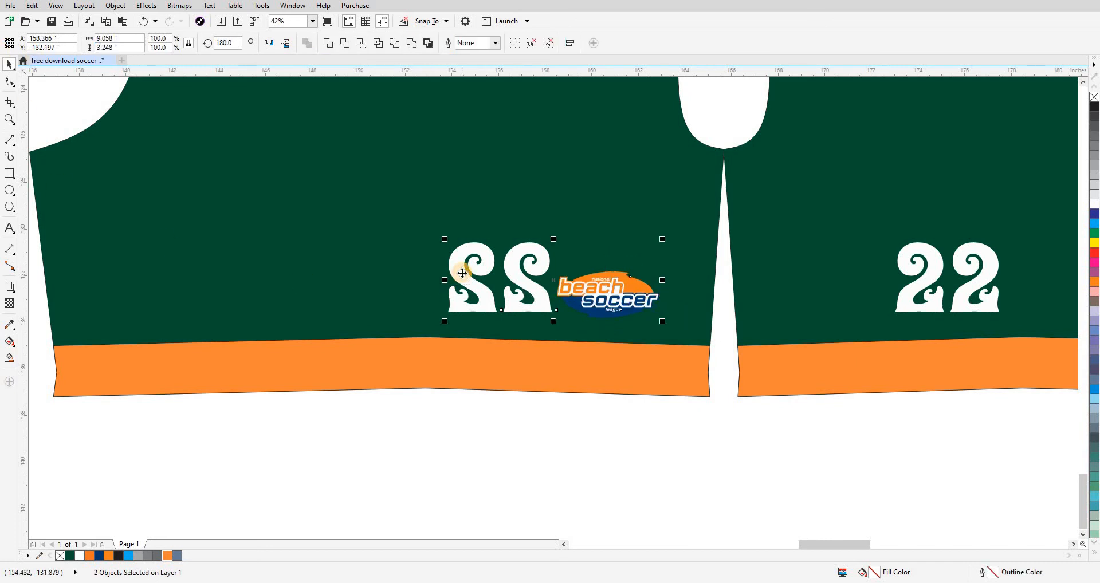
key(c)
key(b)
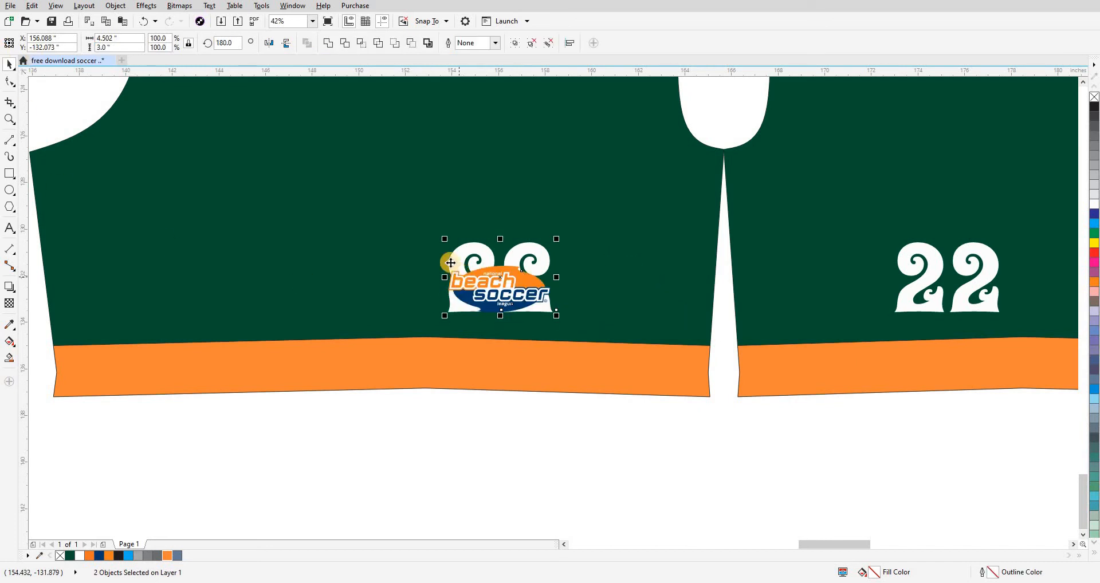
click(457, 398)
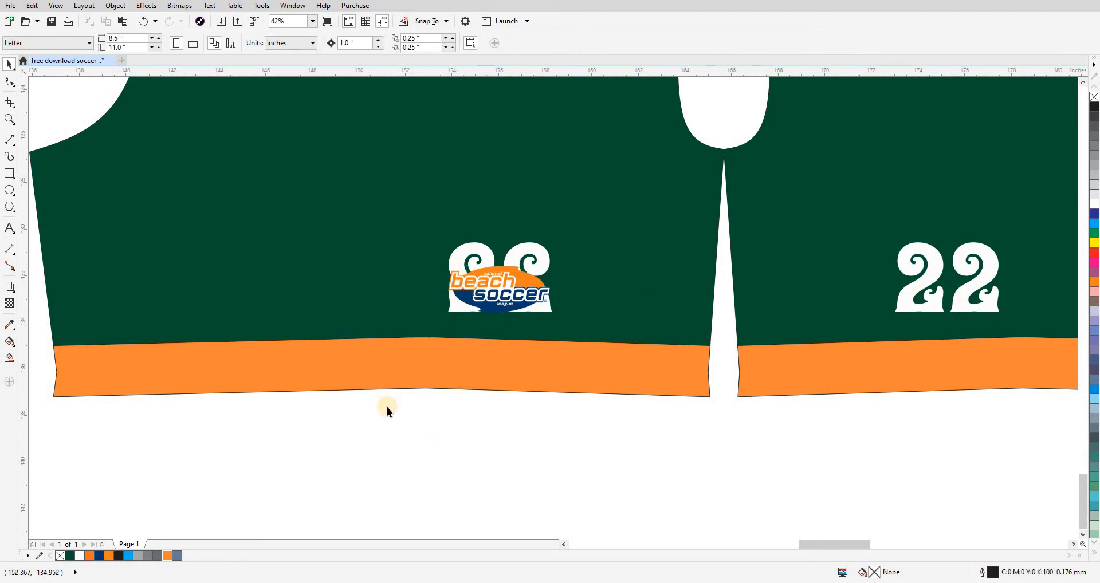
Delete the mirrored number 22 behind the logo on the left-hand shorts piece.
scroll(387, 408, down, 3)
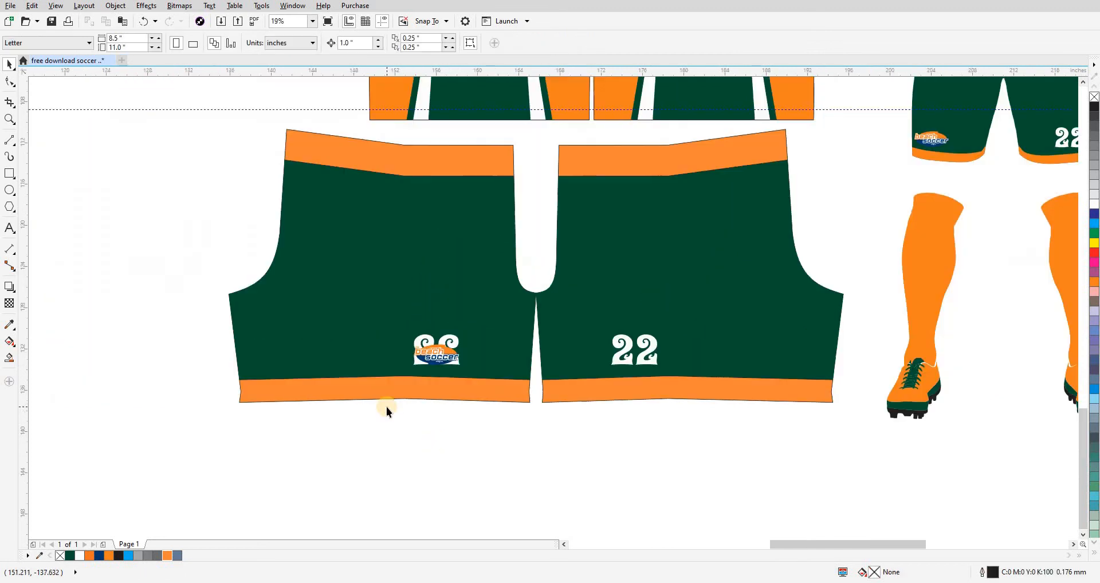
click(456, 339)
key(Delete)
click(403, 443)
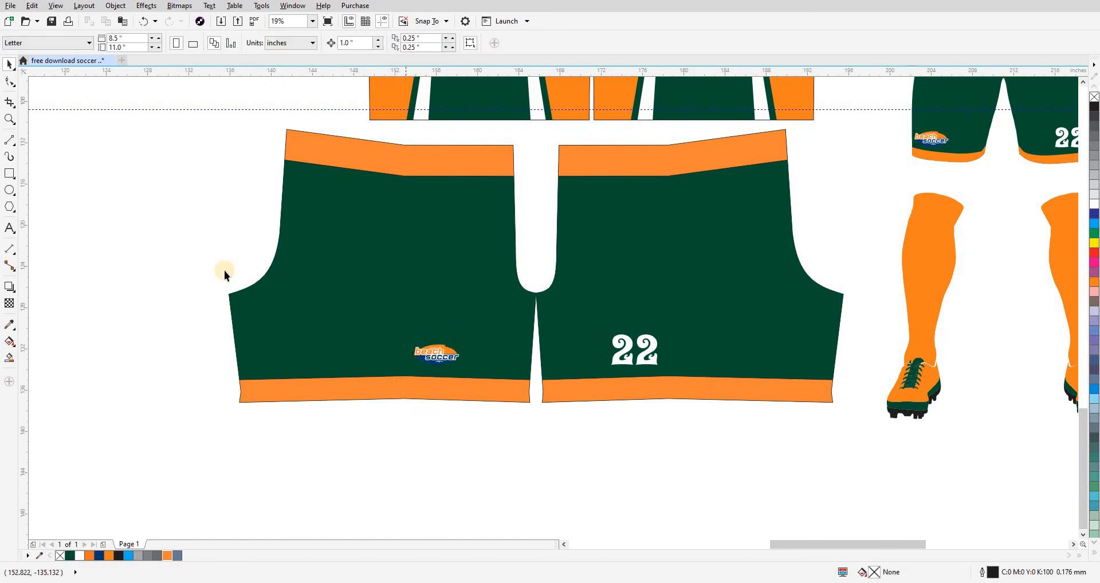
Check the logo's 1 inch offset from the left-hand shorts piece's fold point with a temporary vertical line, and delete the line.
click(9, 140)
click(404, 149)
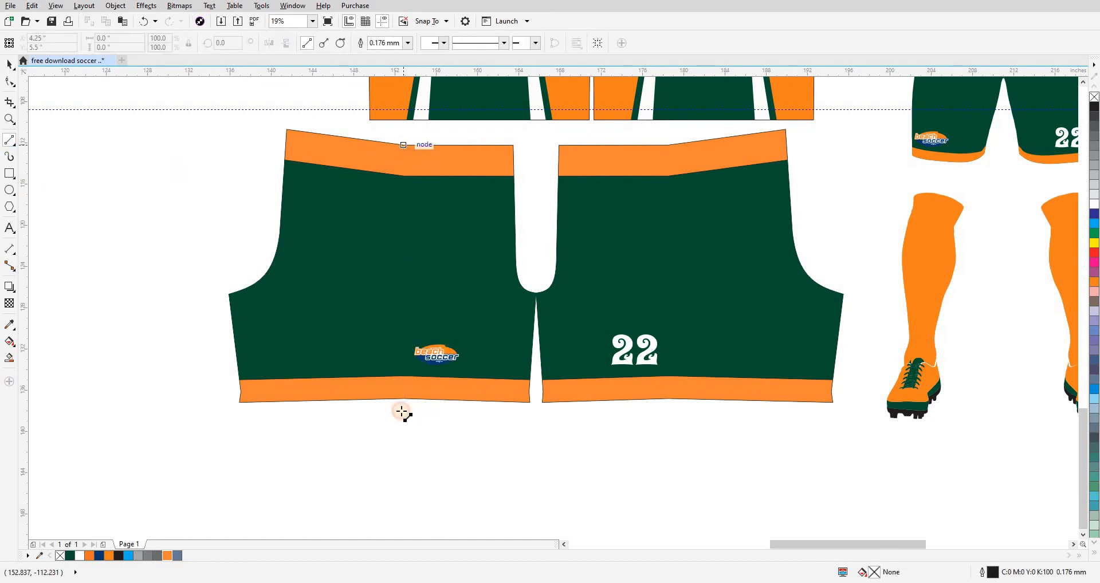
click(402, 443)
scroll(418, 358, up, 3)
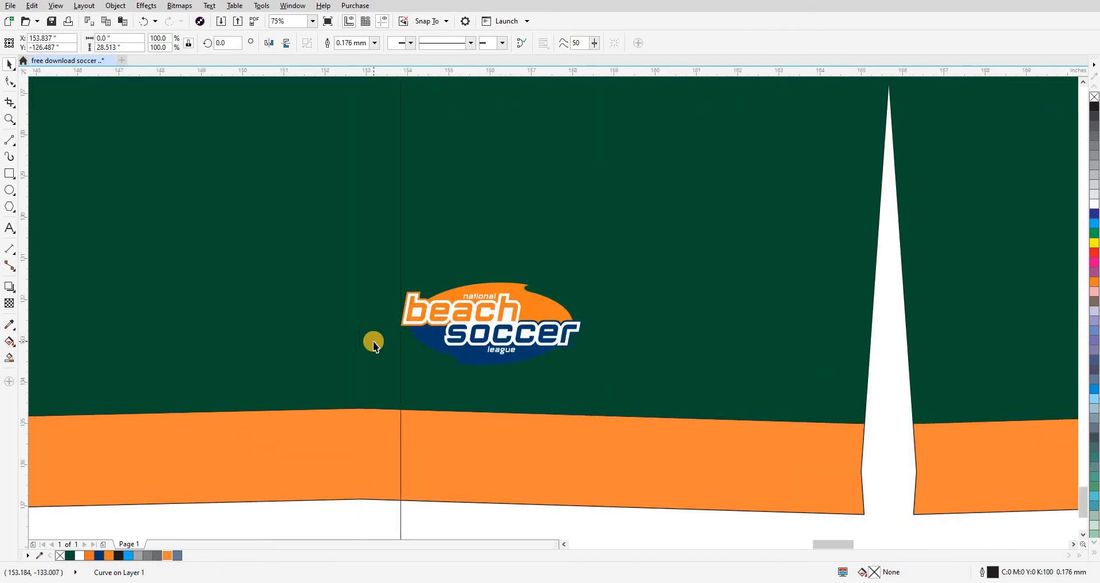
scroll(363, 342, down, 2)
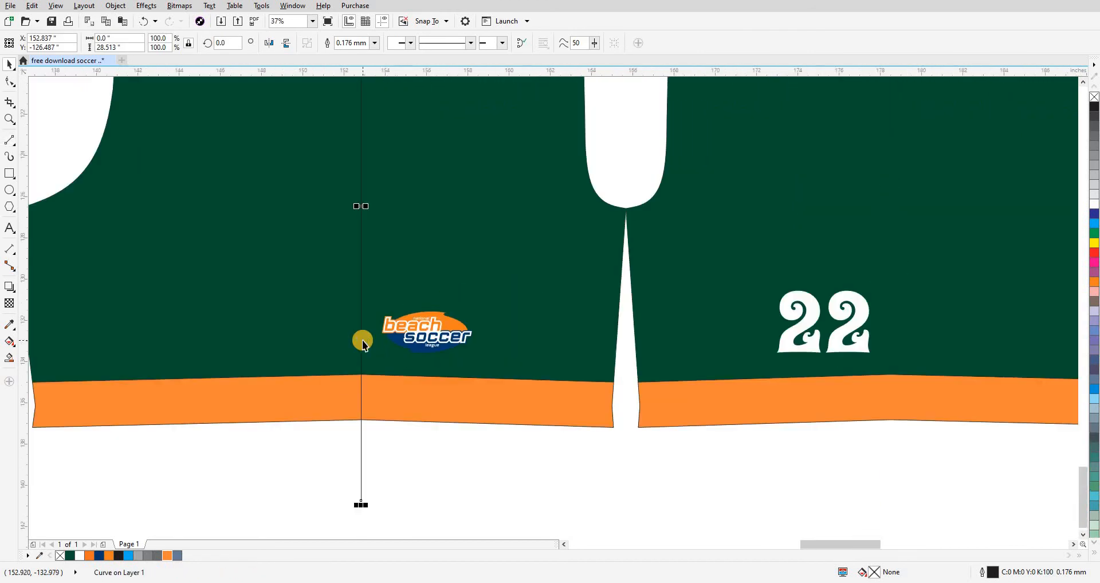
key(Delete)
click(434, 413)
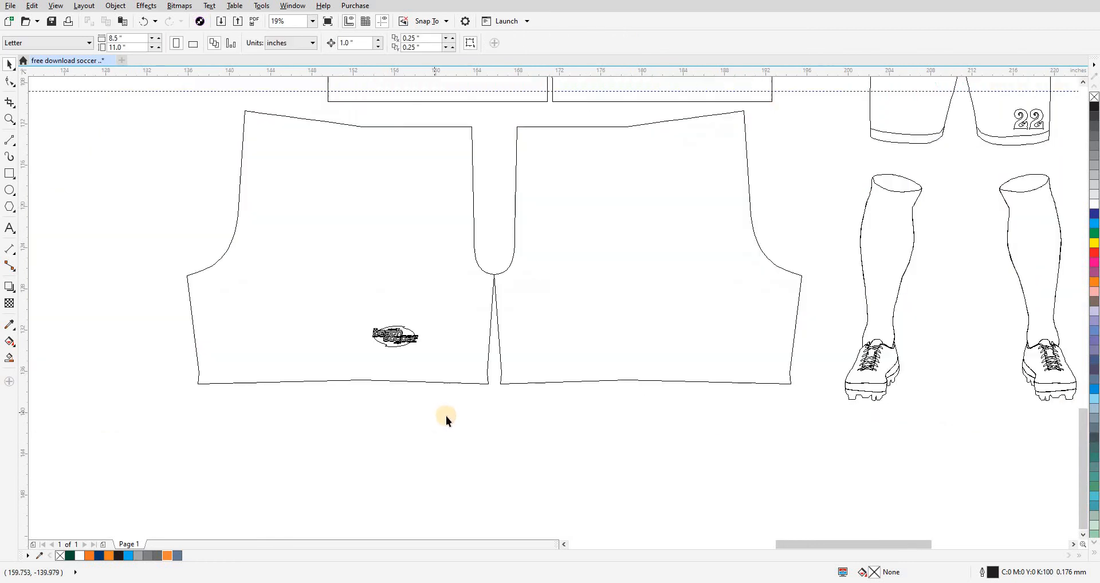
Move both finished shorts pieces with their number and logo closer beneath the jersey panels.
click(341, 284)
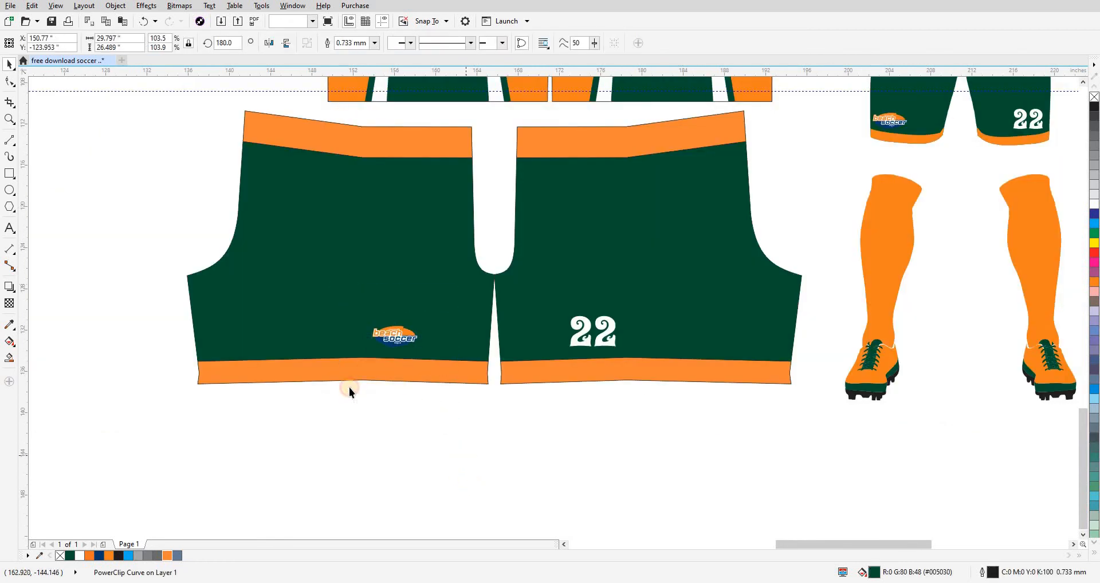
click(349, 388)
scroll(349, 387, down, 2)
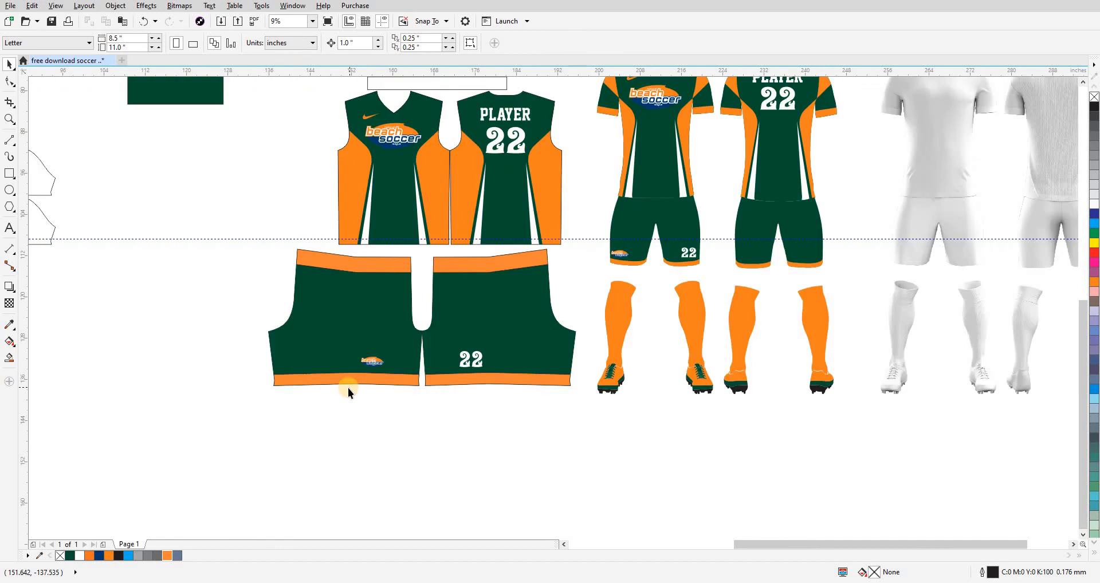
drag(349, 387, 364, 435)
click(413, 424)
shift+click(475, 370)
drag(475, 370, 494, 367)
drag(295, 258, 270, 344)
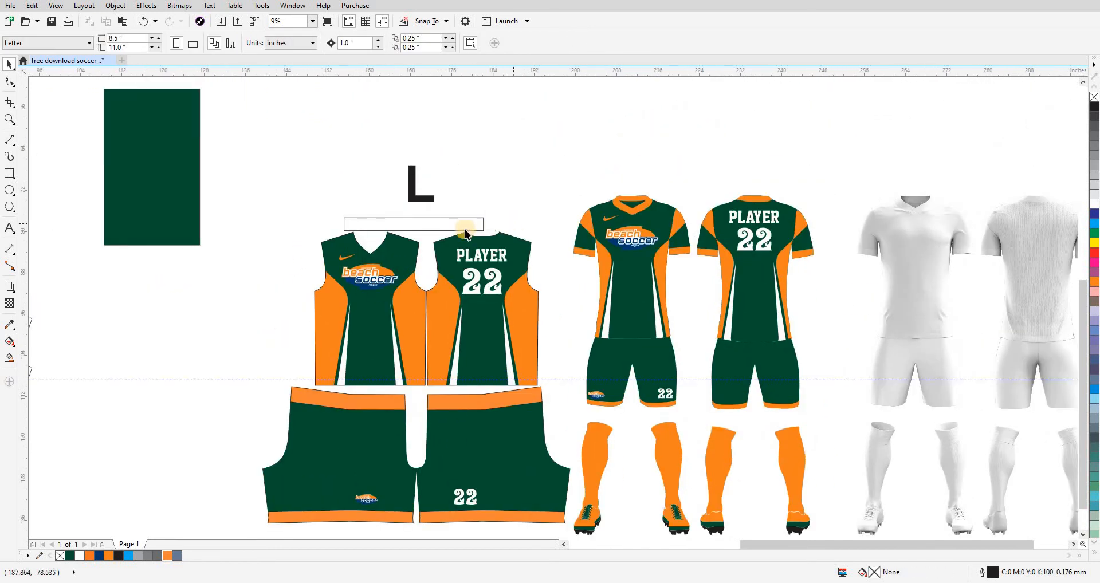
Fill the blank collar strip above the jersey panels with the orange sampled from the jersey's side panel.
click(441, 226)
scroll(441, 226, up, 1)
key(i)
click(457, 362)
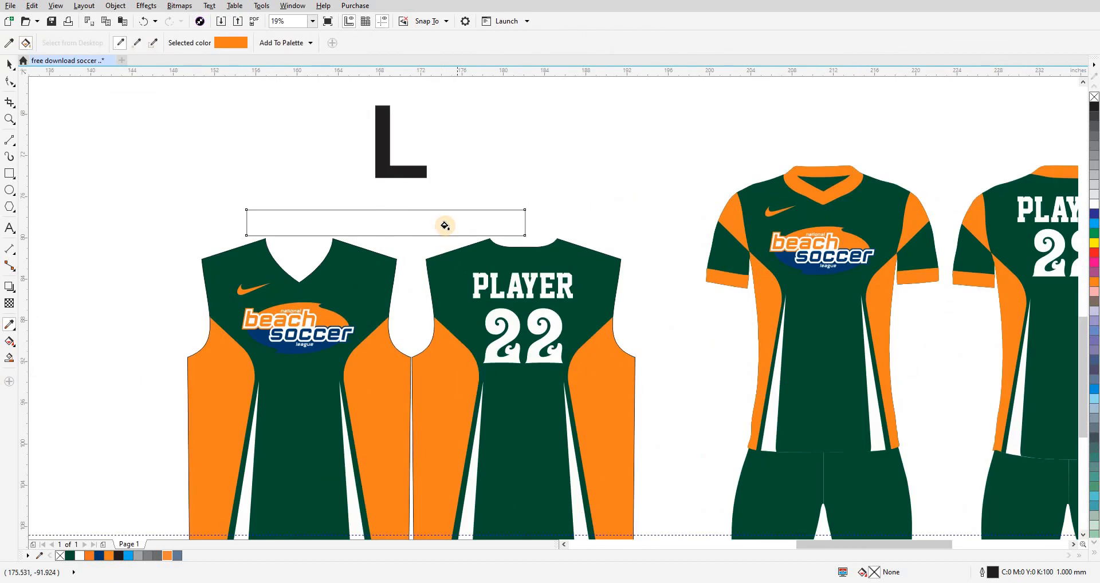
click(445, 226)
key(space)
key(Escape)
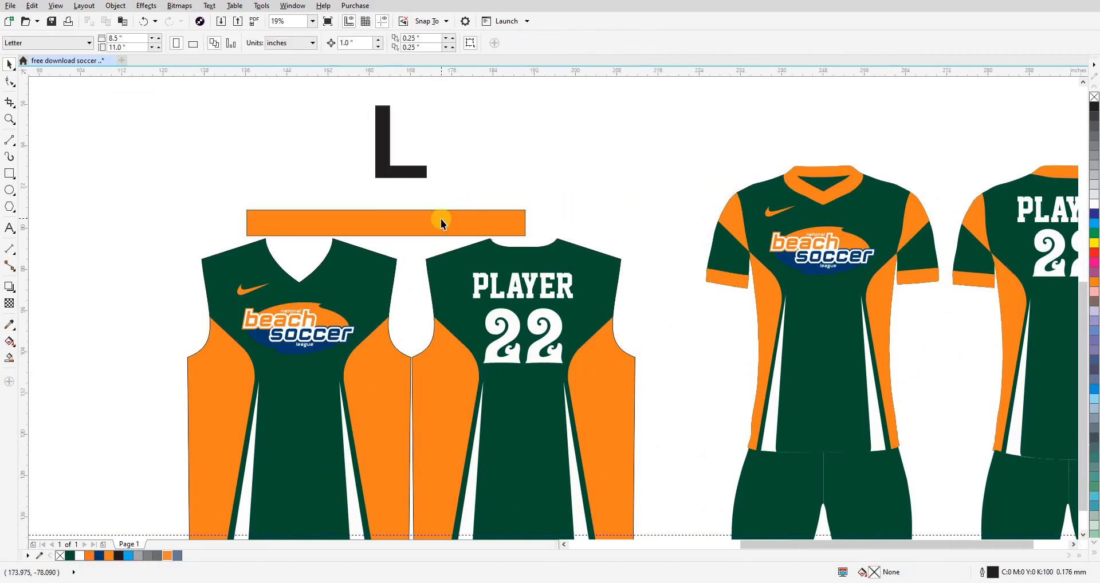
Move the two blank sleeve pieces next to the jersey's front panel.
scroll(441, 218, down, 1)
scroll(353, 280, left, 2)
scroll(304, 339, down, 1)
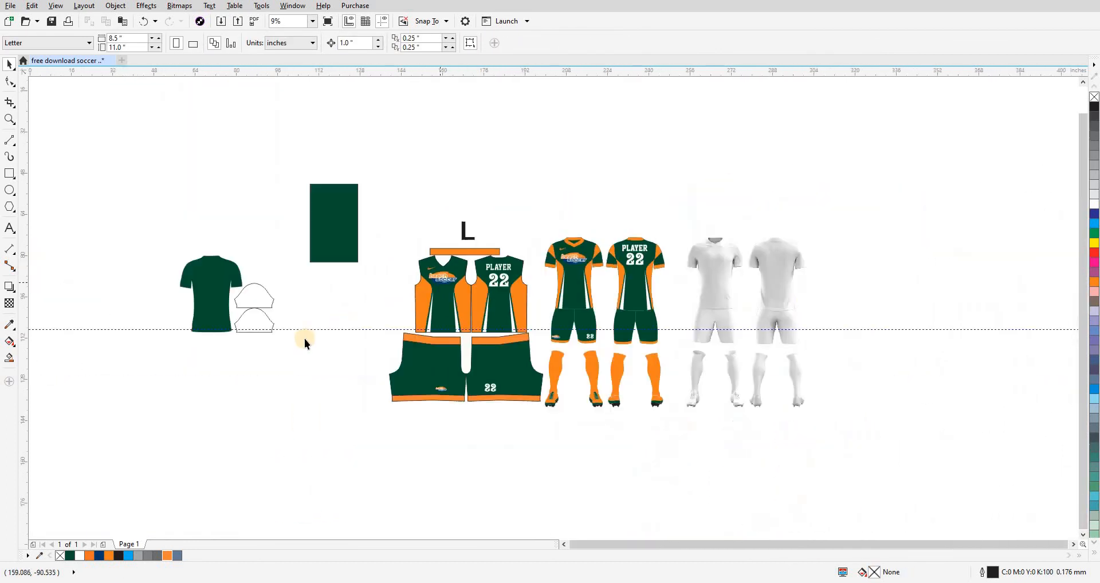
click(247, 291)
drag(384, 306, 384, 309)
key(Escape)
key(F2)
drag(380, 233, 601, 393)
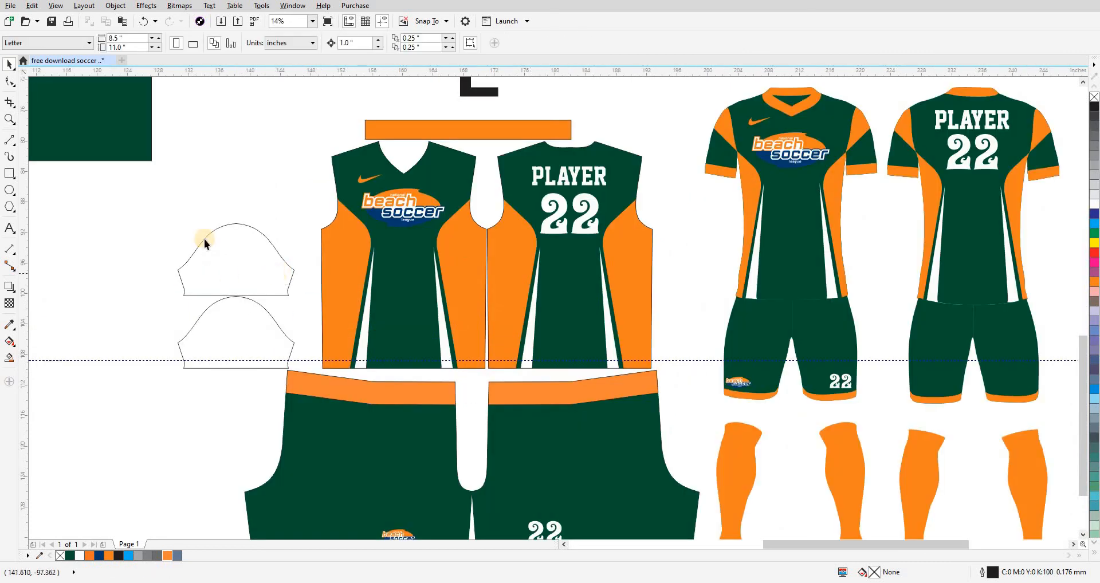
click(251, 318)
drag(259, 313, 282, 307)
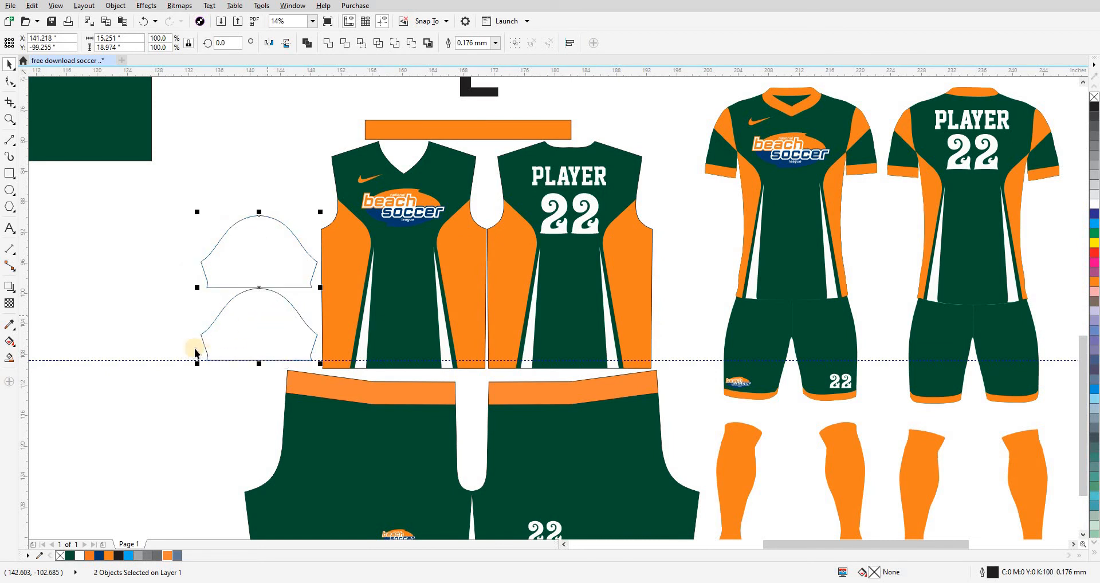
scroll(217, 381, up, 2)
key(Escape)
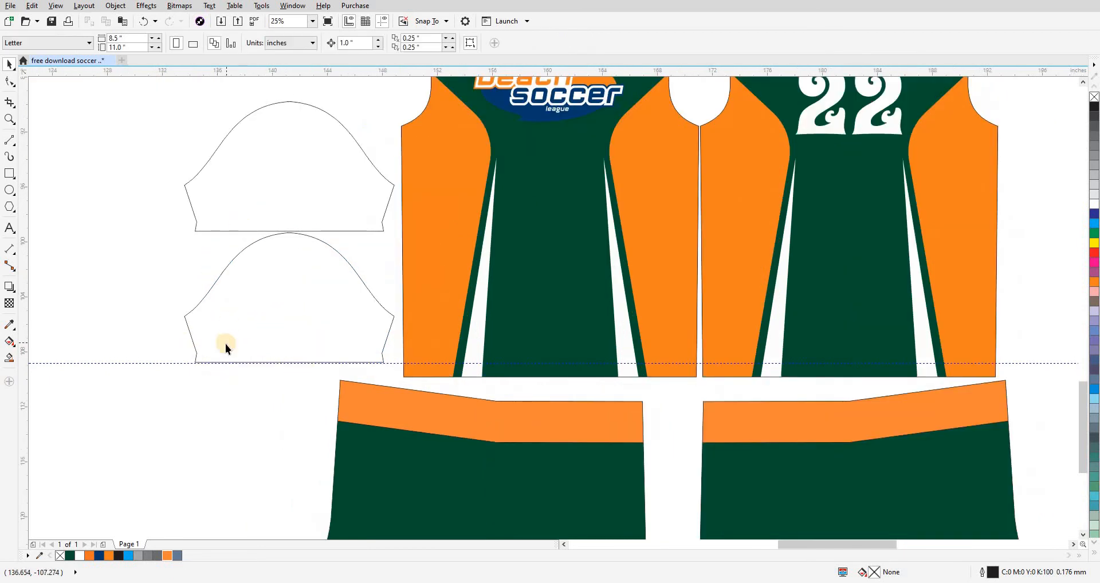
Draw an orange rectangle about 15.4 by 0.67 inches over the lower sleeve's hem, centred on the sleeve.
scroll(225, 344, up, 4)
click(9, 173)
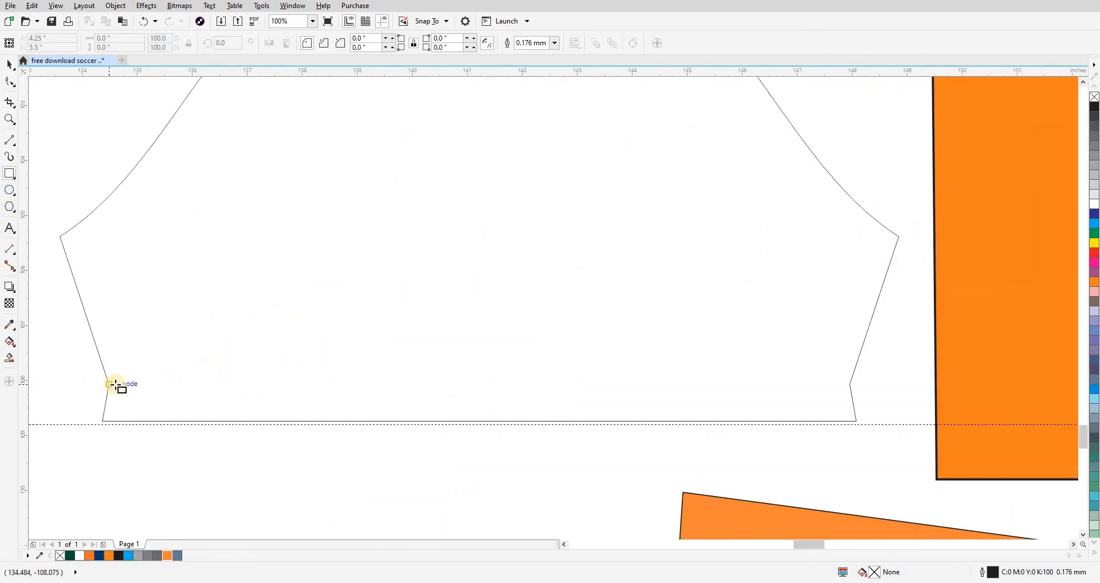
mouse_move(109, 385)
mouse_down()
mouse_move(624, 407)
mouse_move(567, 421)
mouse_move(920, 396)
mouse_up()
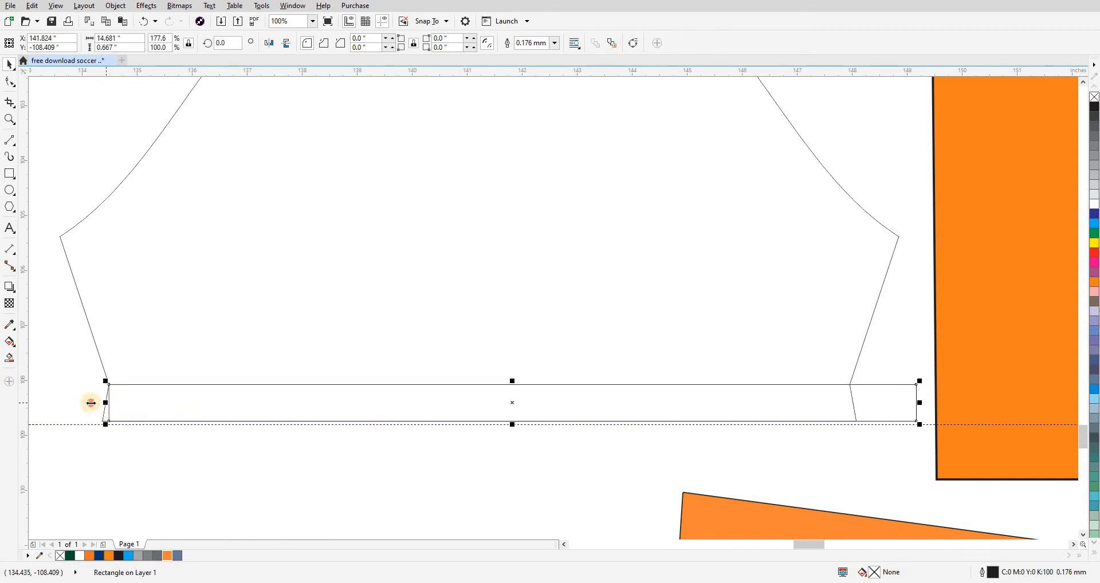
drag(105, 403, 68, 403)
shift+click(196, 348)
key(c)
click(154, 506)
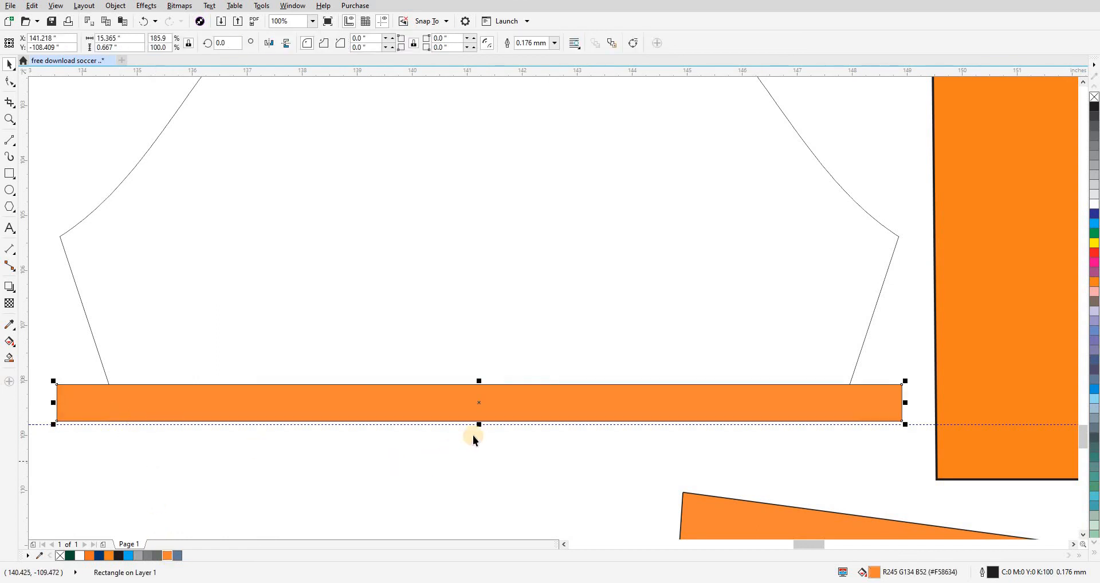
Duplicate the orange hem rectangle directly above itself and nudge the copy up by 0.5 cm.
drag(480, 428, 500, 369)
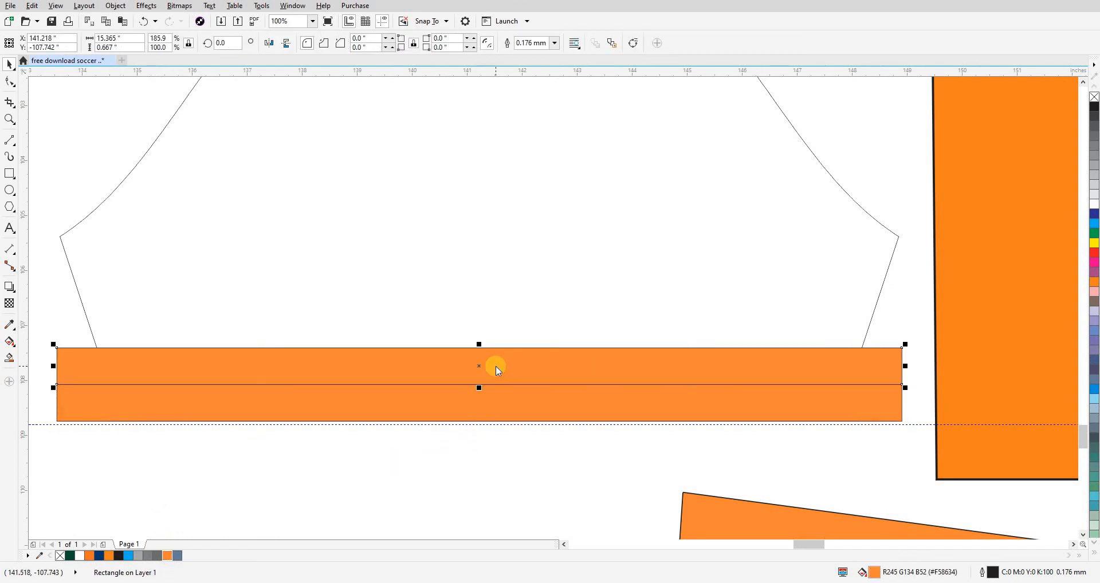
key(shift+n)
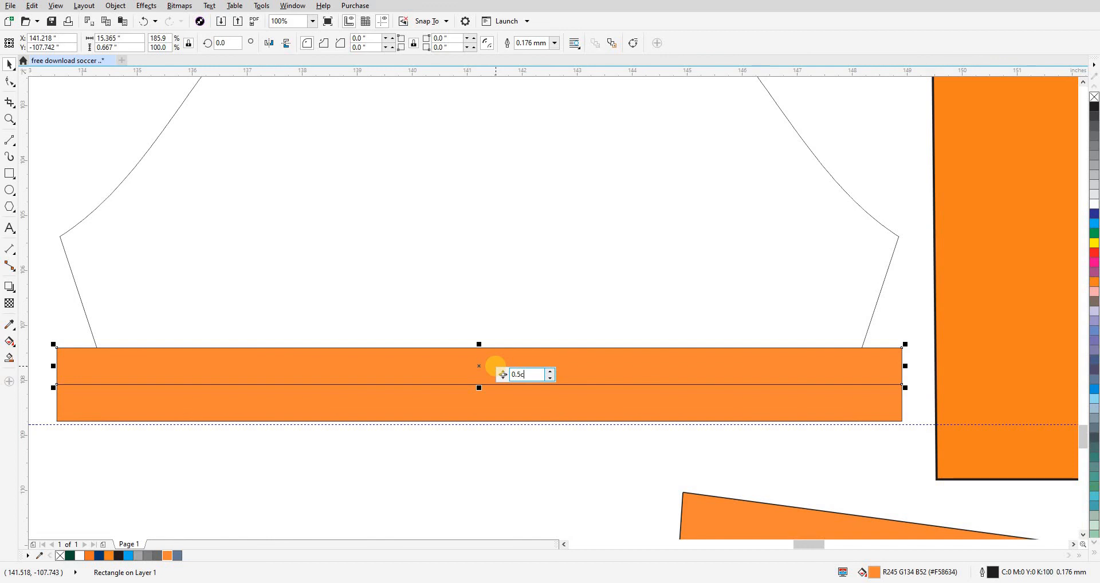
key(Return)
key(Up)
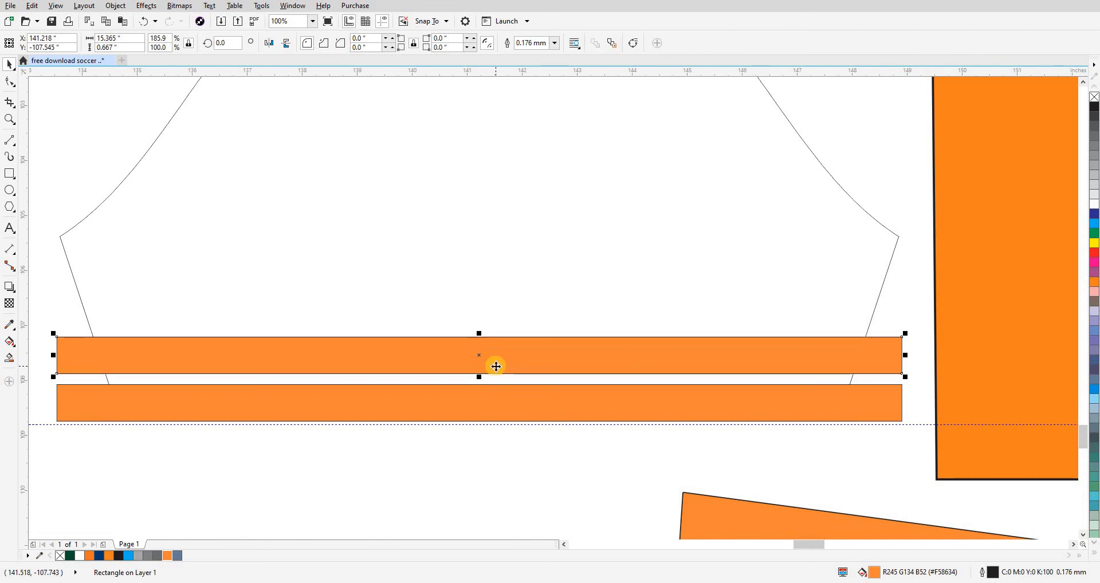
Delete the original hem rectangle and stretch the copy down to the sleeve's bottom edge, about 1.53 inches high.
click(462, 407)
key(Delete)
click(483, 367)
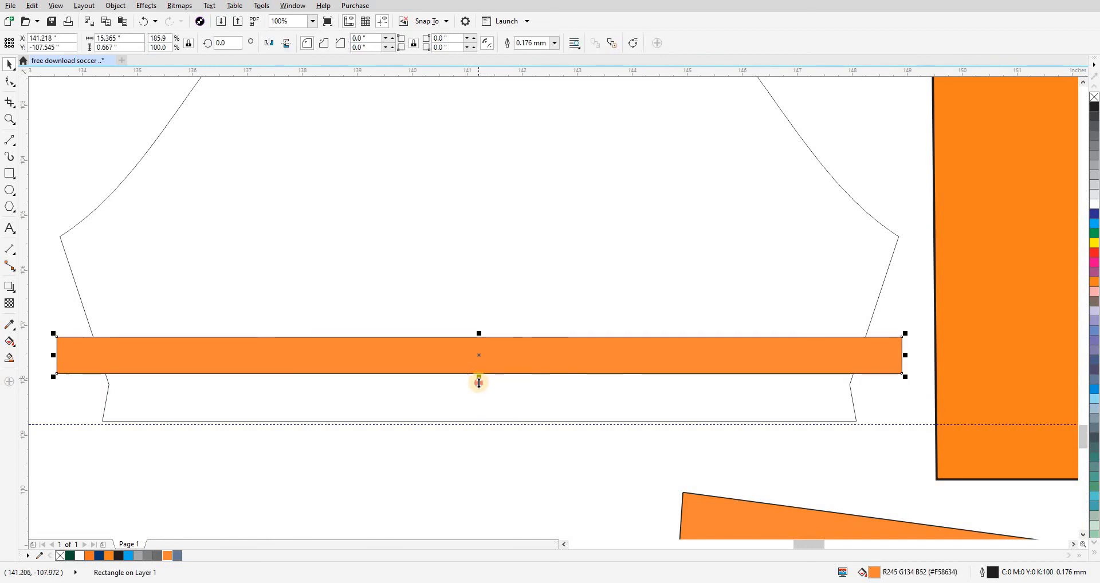
drag(478, 374, 482, 424)
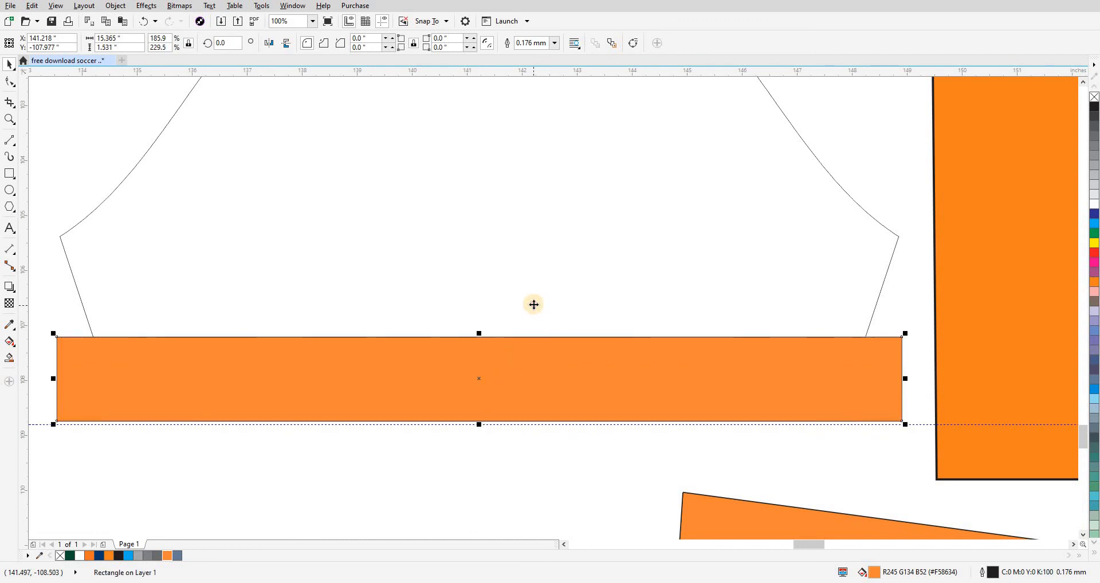
shift+click(545, 435)
click(527, 381)
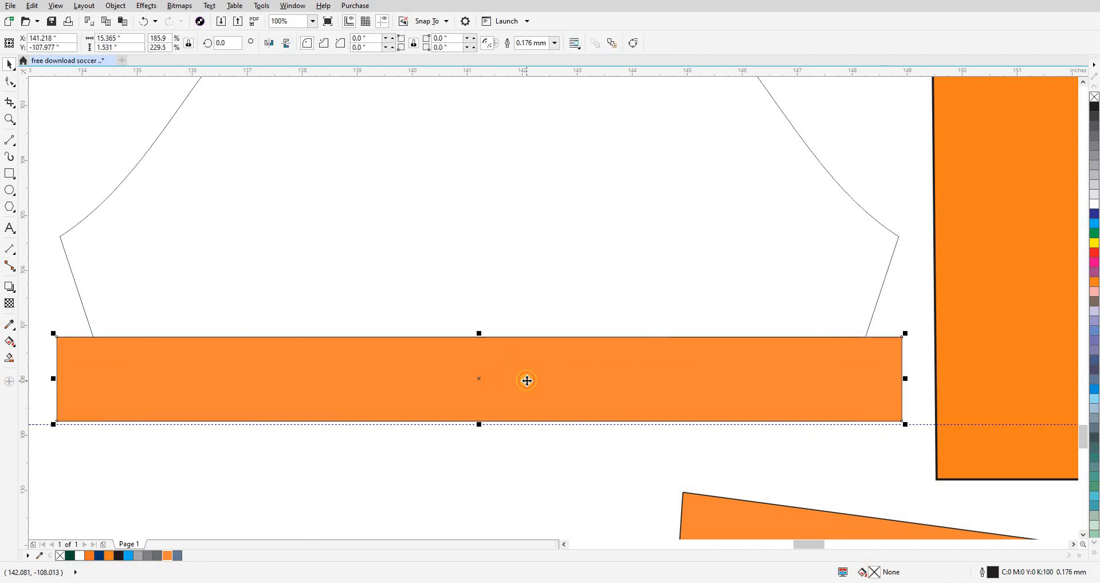
PowerClip the orange band inside the lower sleeve outline.
click(534, 448)
scroll(496, 441, down, 2)
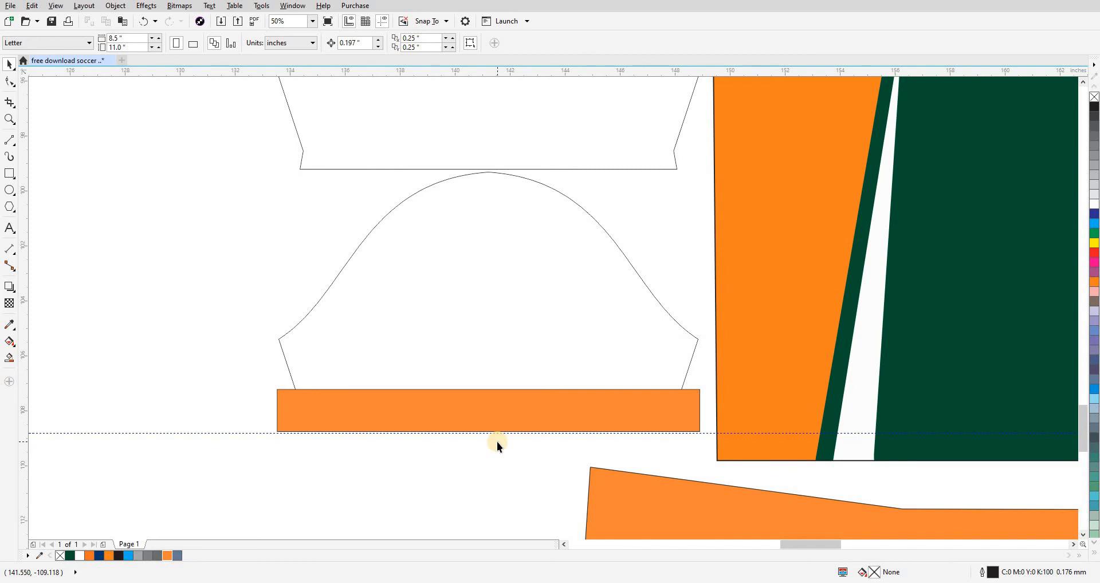
drag(487, 421, 487, 357)
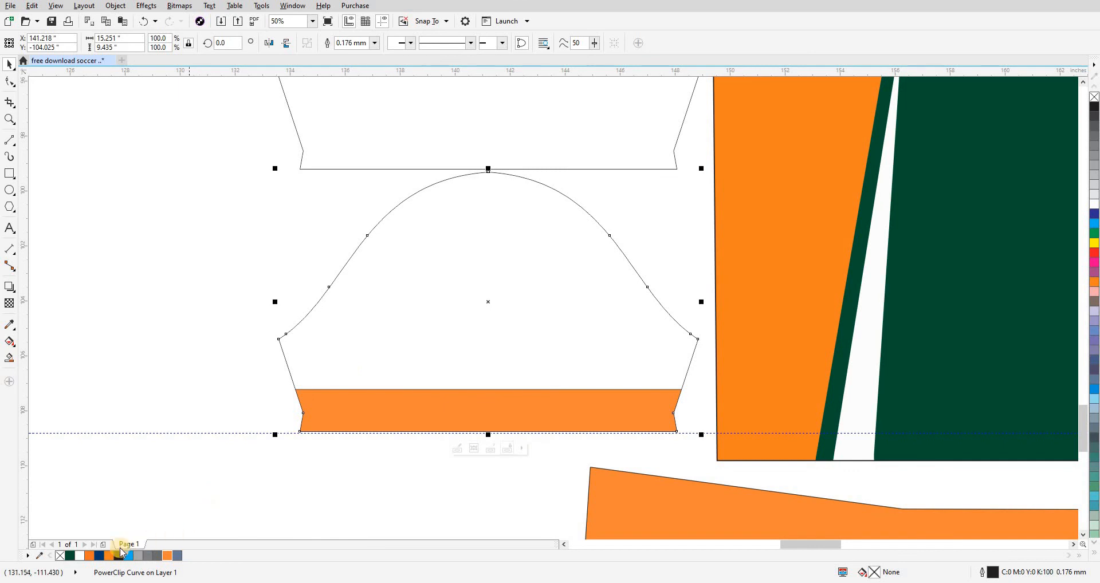
Fill the lower sleeve pattern with the dark green kit colour.
click(69, 555)
scroll(701, 315, down, 3)
scroll(701, 315, down, 2)
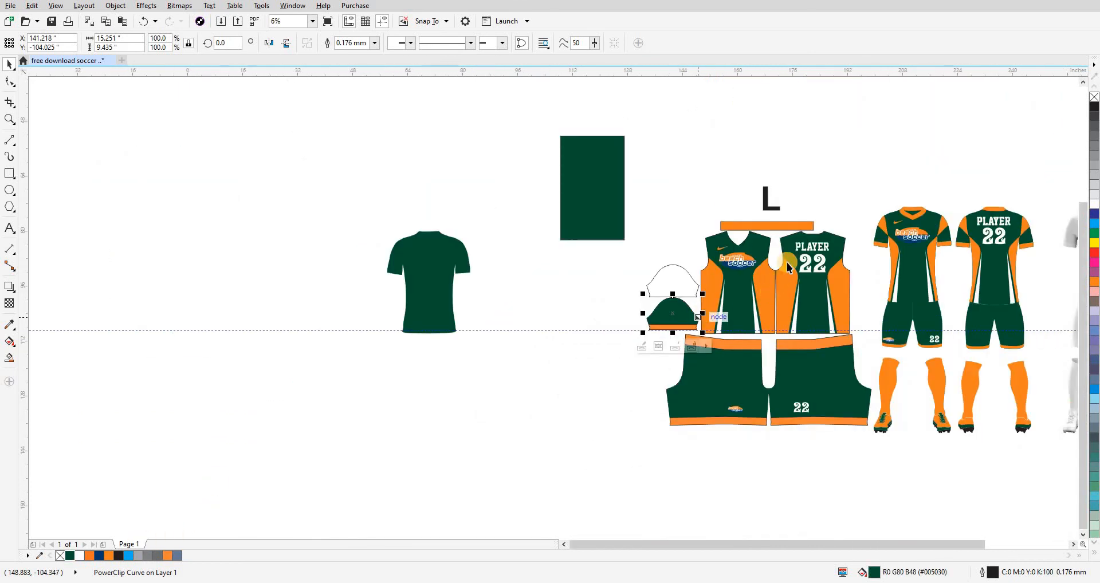
click(607, 395)
drag(562, 404, 454, 443)
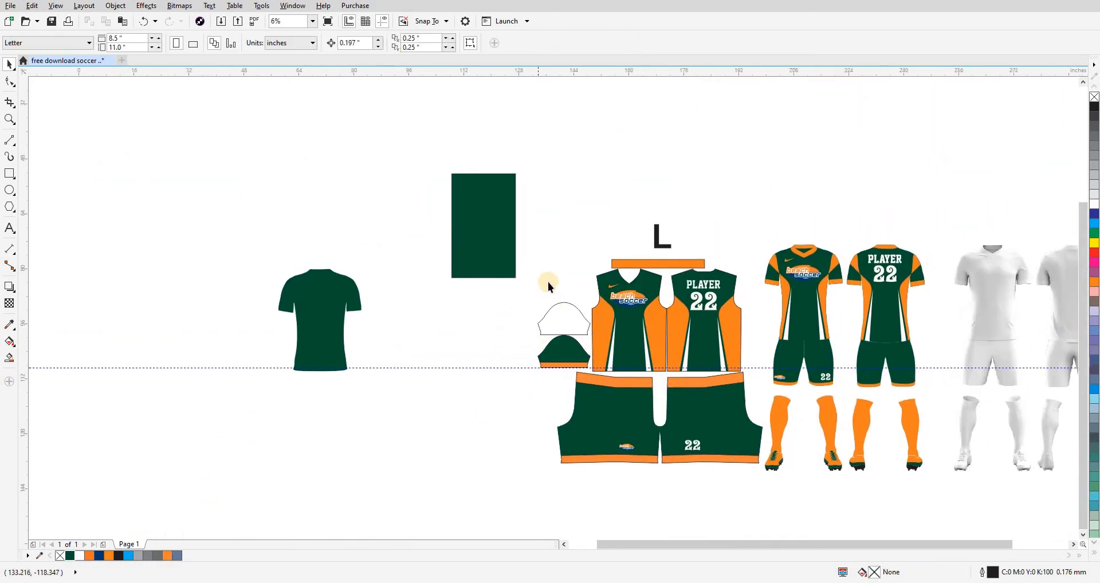
Copy the tilted orange rectangle from the front mockup's shoulder onto the lower sleeve pattern's right-hand curve.
key(z)
drag(480, 215, 898, 402)
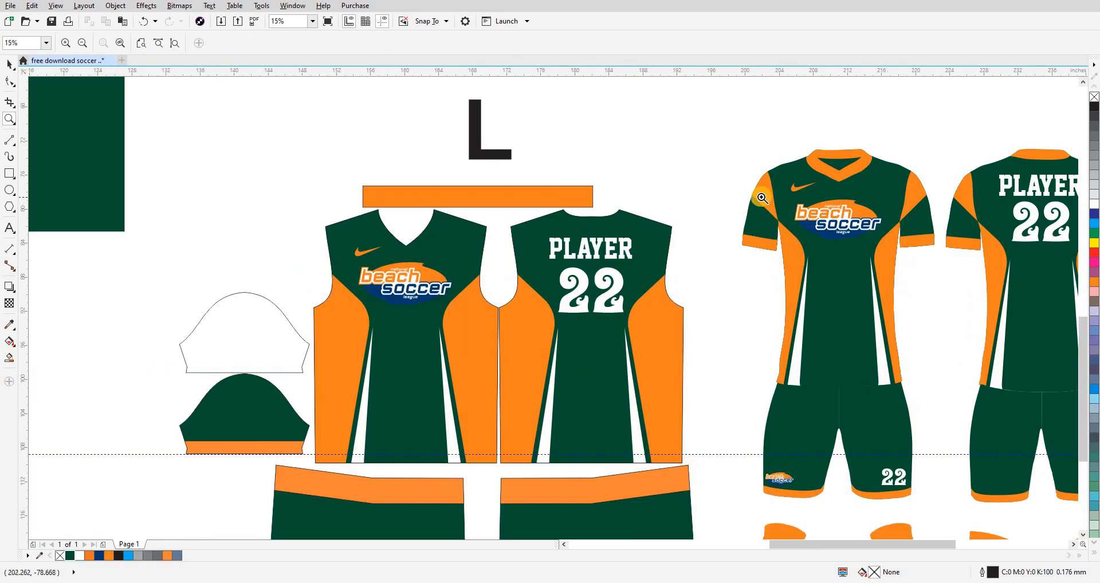
key(space)
drag(764, 355, 792, 382)
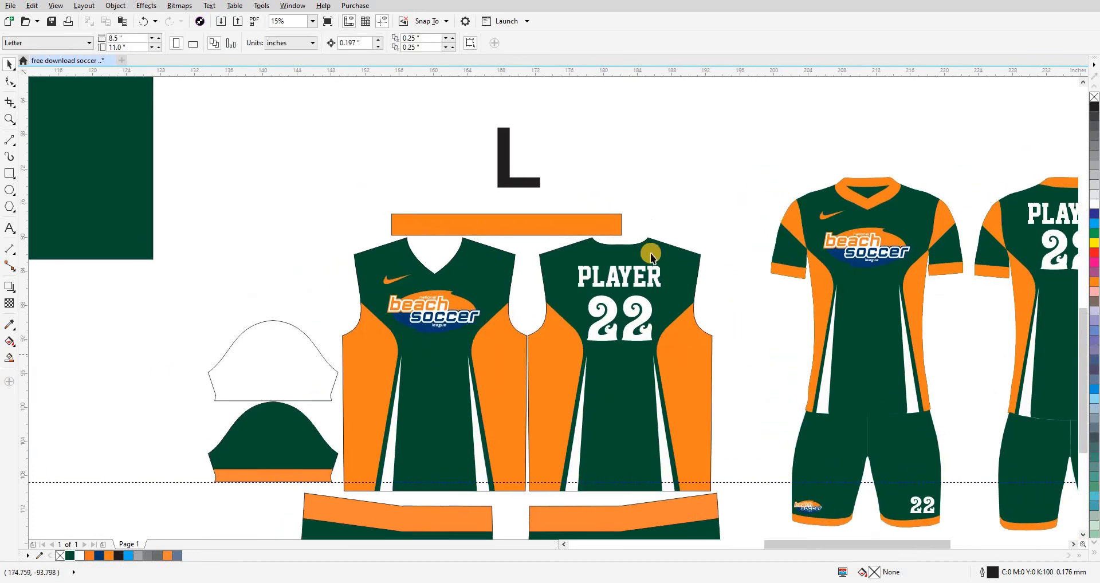
click(794, 219)
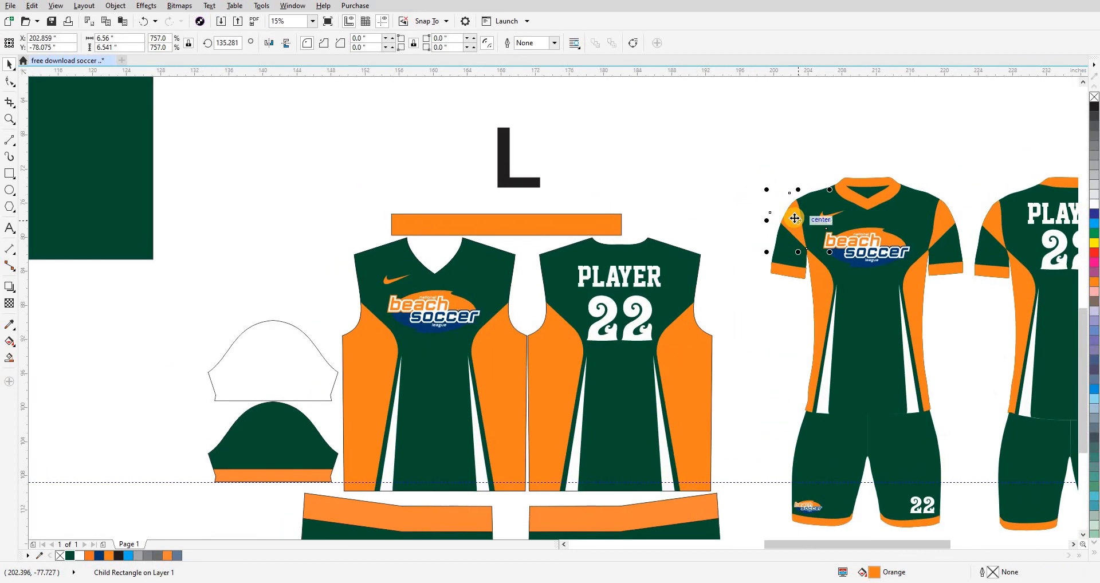
drag(794, 218, 315, 424)
scroll(321, 427, up, 1)
scroll(447, 351, up, 2)
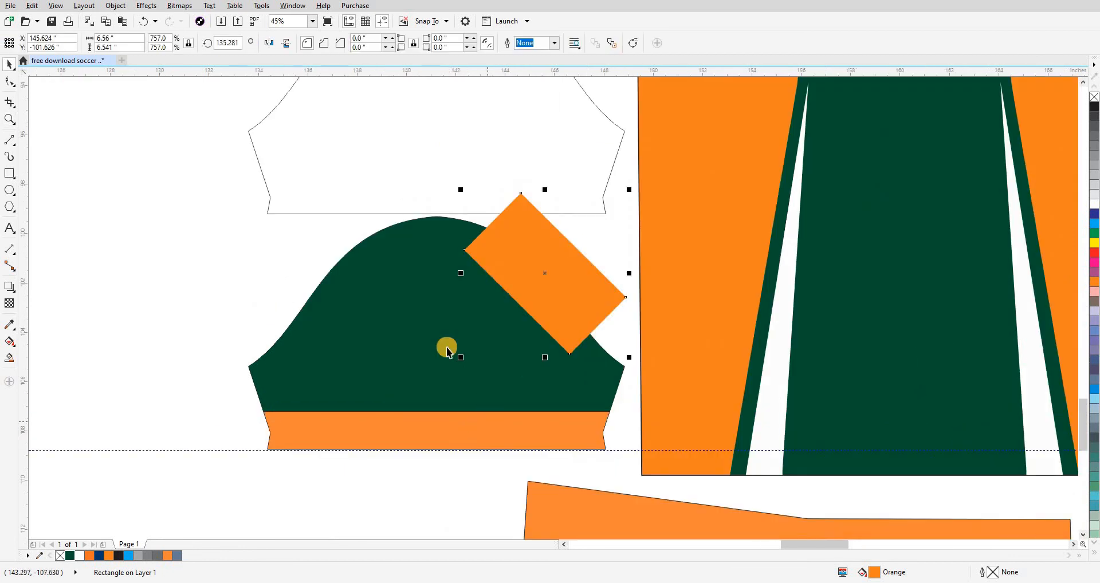
Draw a vertical guide line through the centre of the lower sleeve, extending above its crown and below its hem.
click(9, 143)
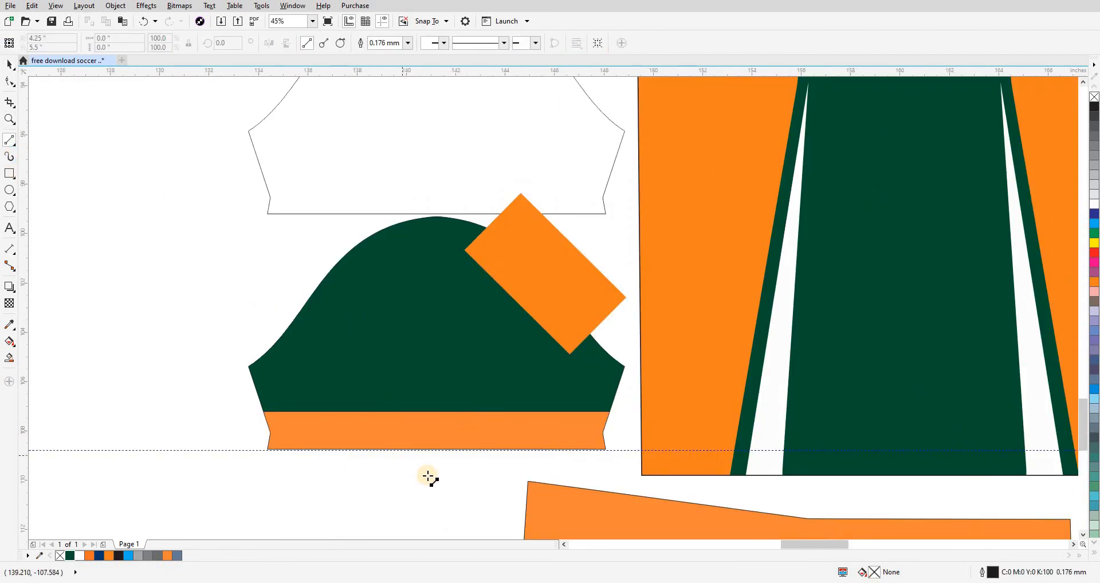
drag(427, 478, 449, 147)
key(space)
click(246, 294)
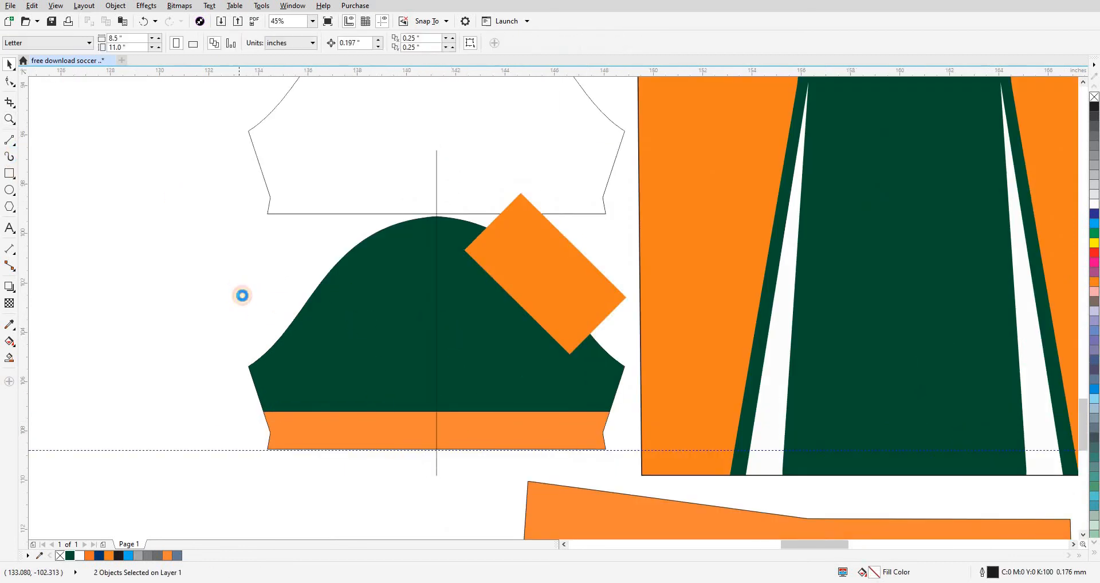
Check the mockup's sleeve design and rotate the orange rectangle on the lower sleeve to about 154.5 degrees.
scroll(246, 294, down, 4)
scroll(716, 149, up, 1)
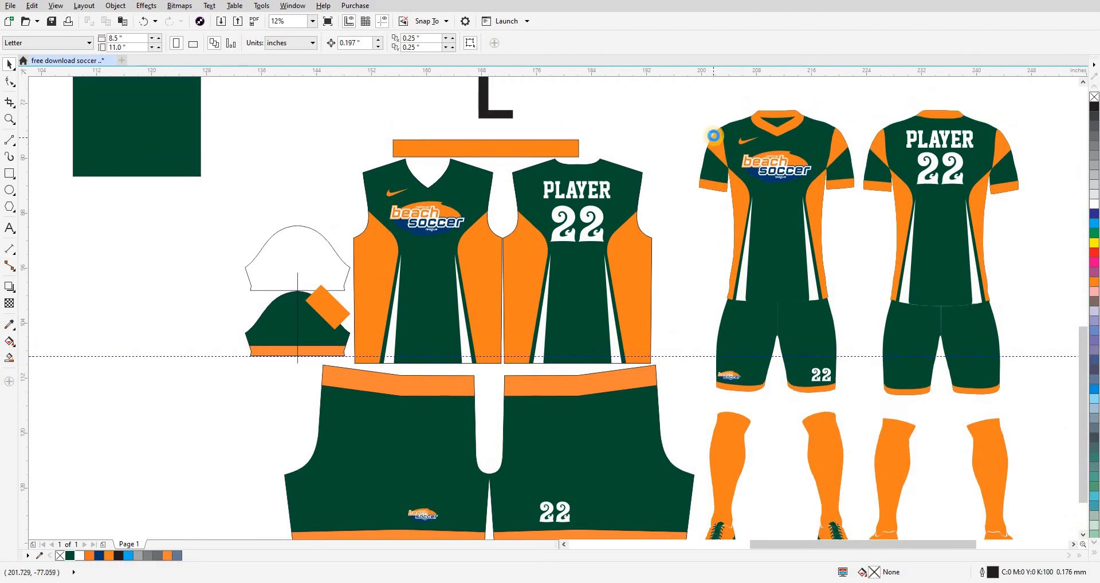
scroll(713, 136, up, 4)
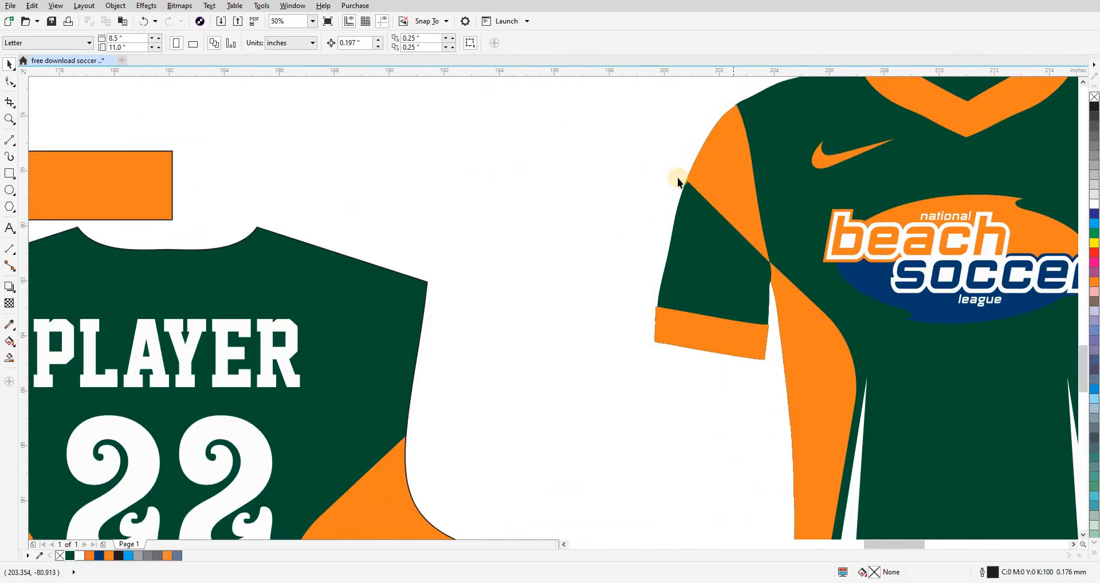
scroll(730, 211, down, 4)
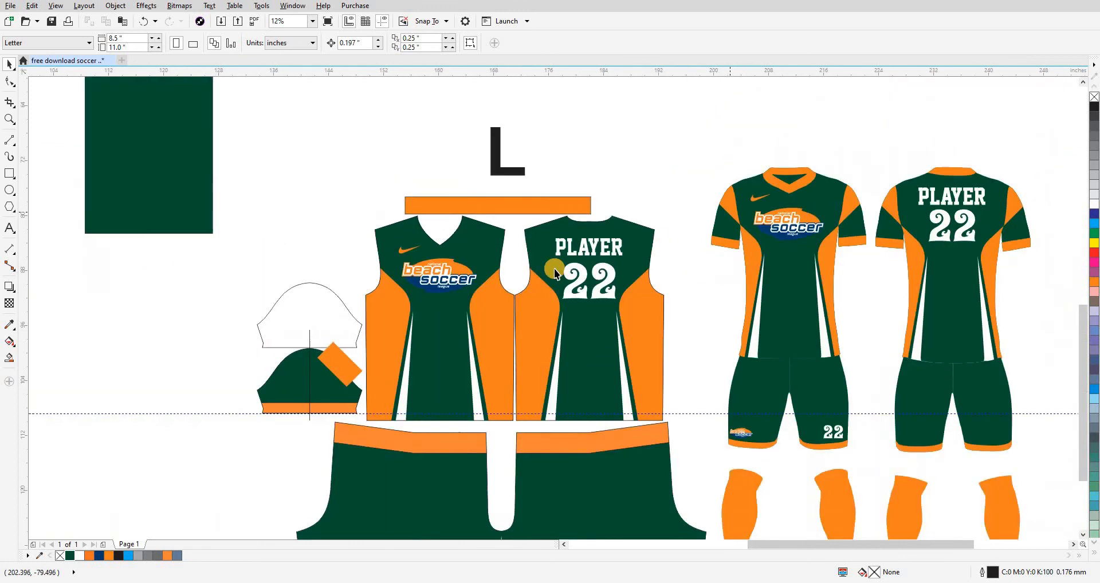
scroll(334, 365, up, 4)
click(334, 361)
click(371, 309)
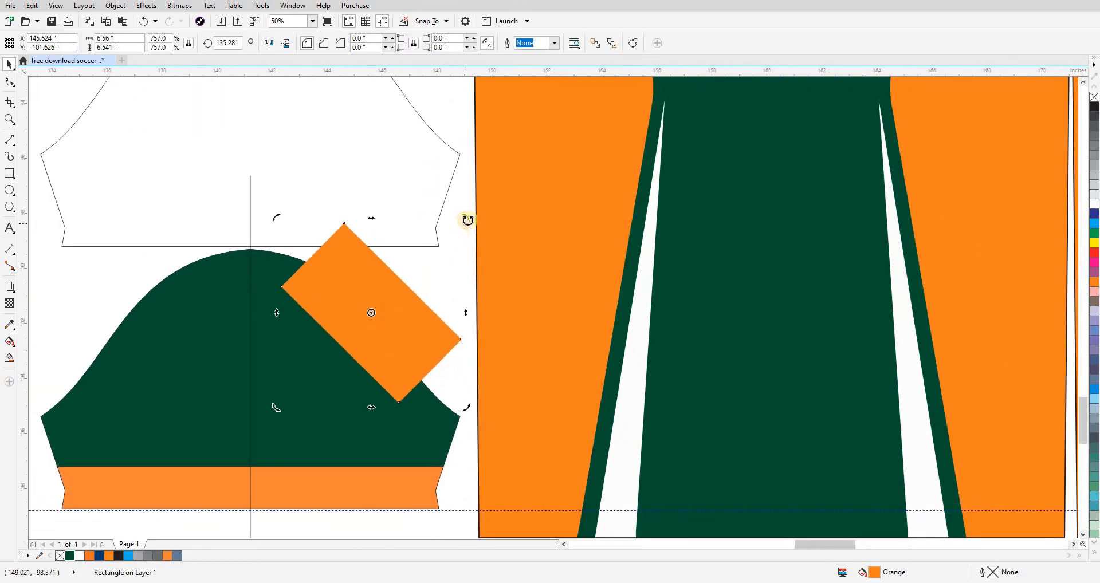
drag(467, 220, 443, 181)
drag(433, 187, 434, 188)
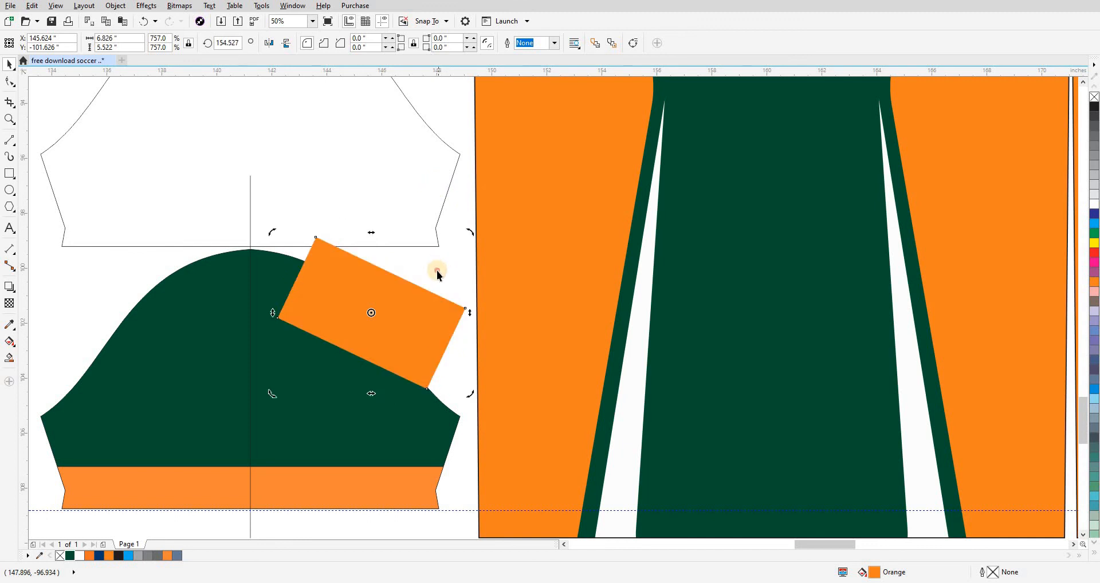
Enlarge the orange rectangle to about 10.16 by 8.22 inches overall and move it over the sleeve's centre line.
click(411, 317)
drag(468, 235, 503, 205)
drag(444, 336, 422, 302)
click(437, 315)
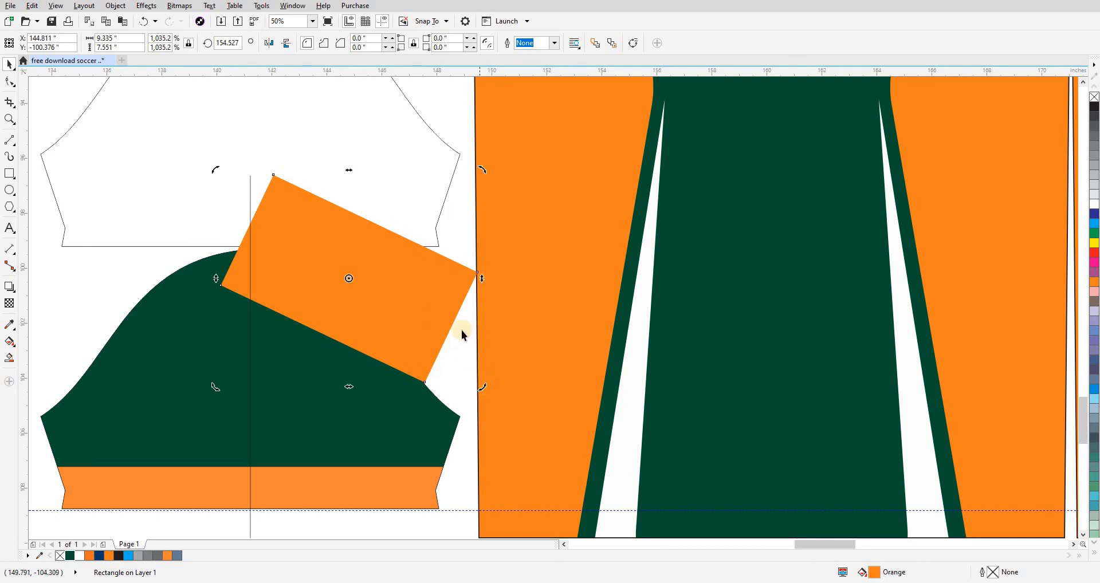
click(474, 218)
click(452, 314)
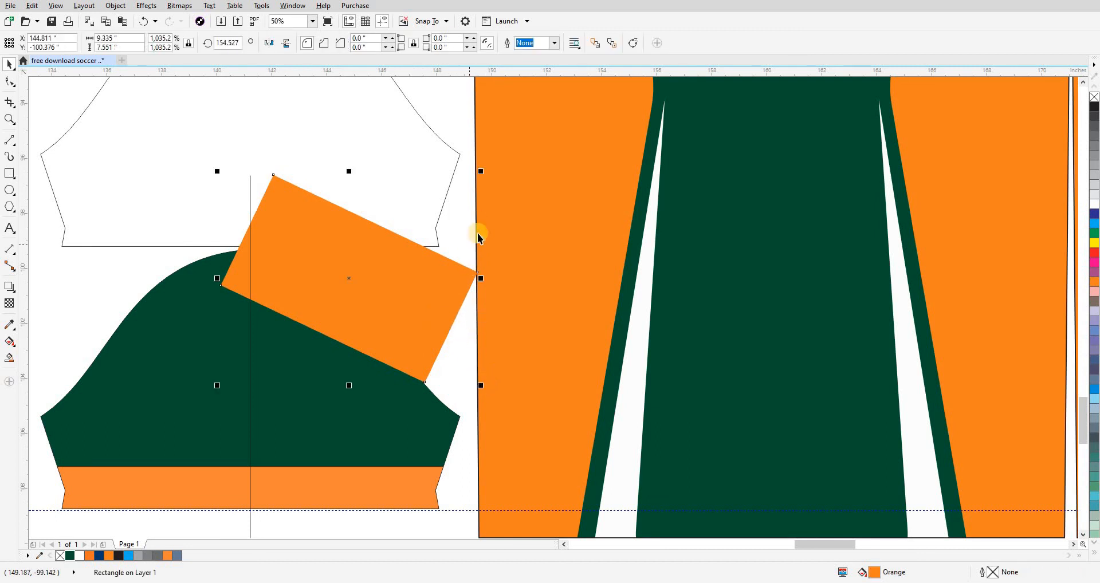
drag(483, 172, 495, 163)
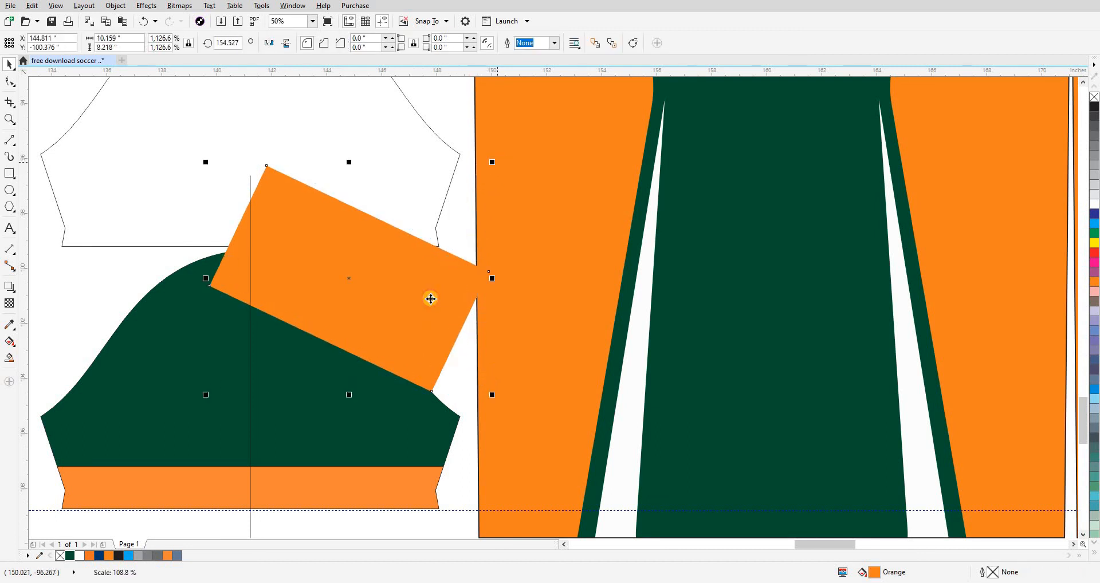
Rotate the orange rectangle to about 164.8 degrees in wireframe view and shift it down along the sleeve's curve.
key(shift+F9)
click(431, 306)
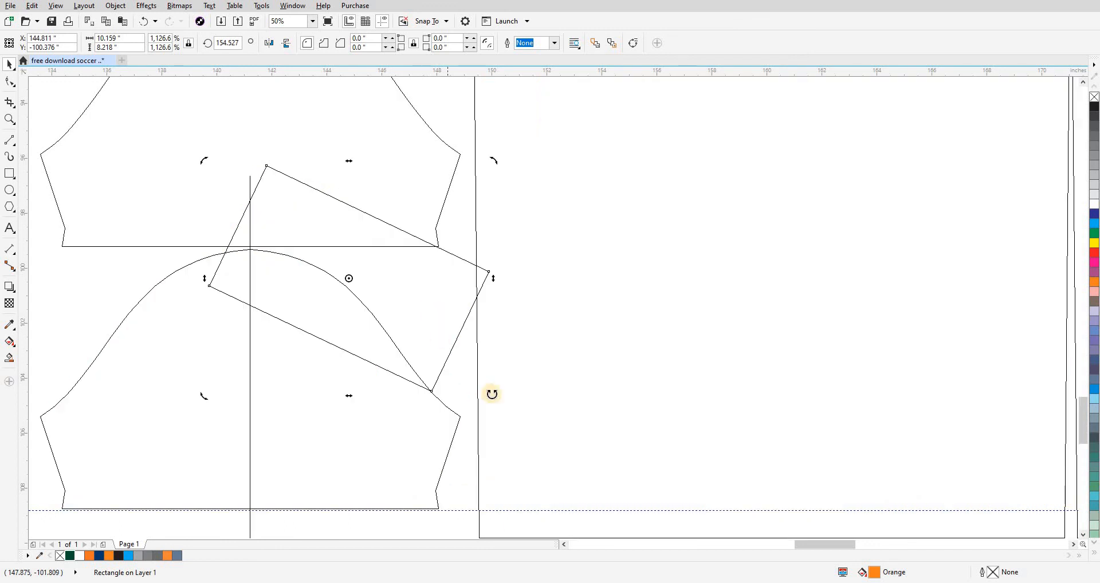
drag(491, 392, 512, 369)
drag(435, 349, 436, 357)
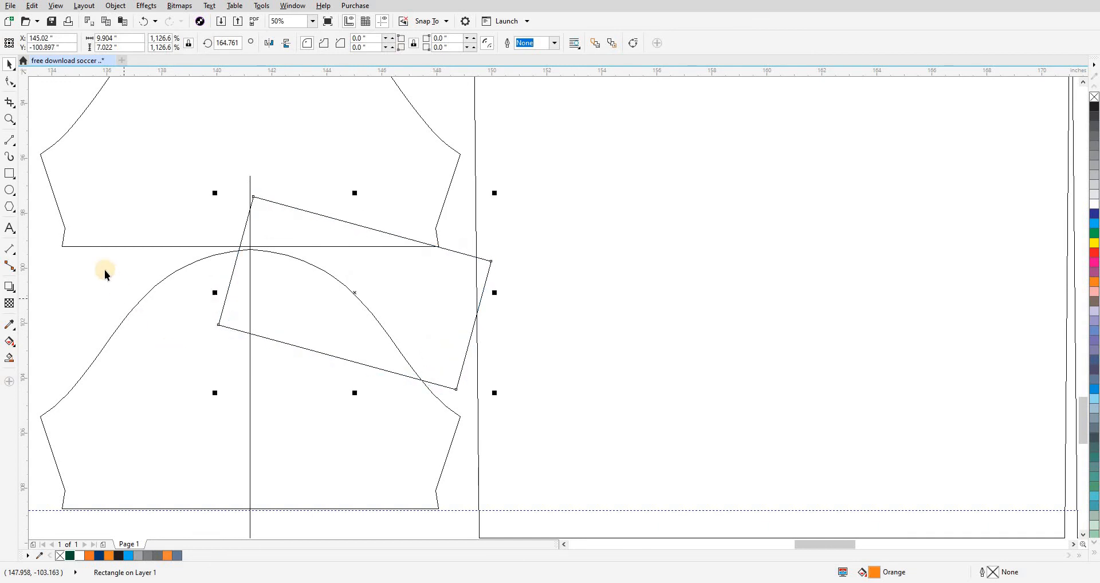
click(231, 304)
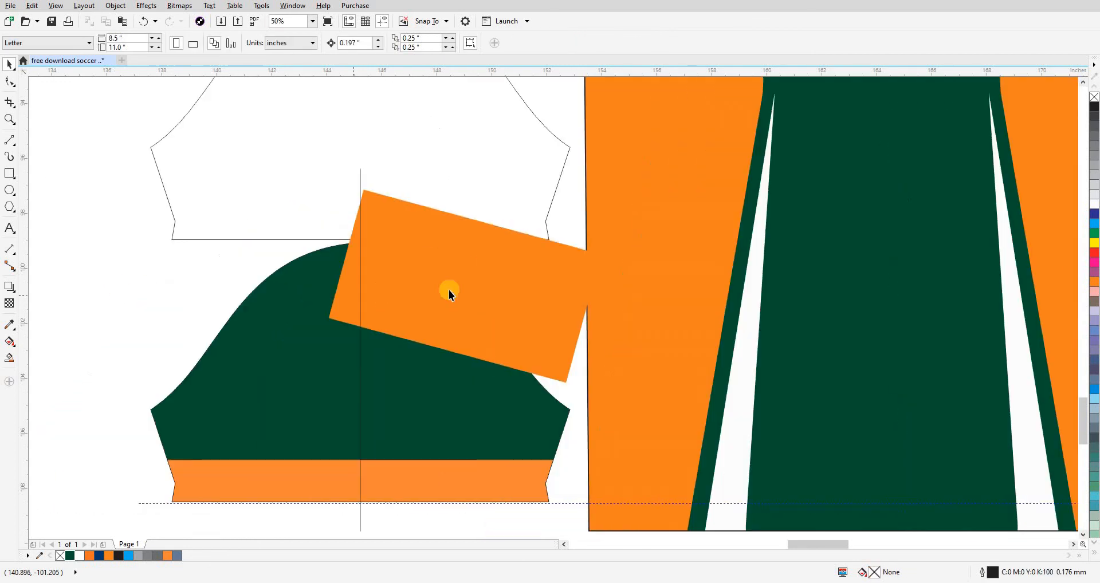
click(448, 290)
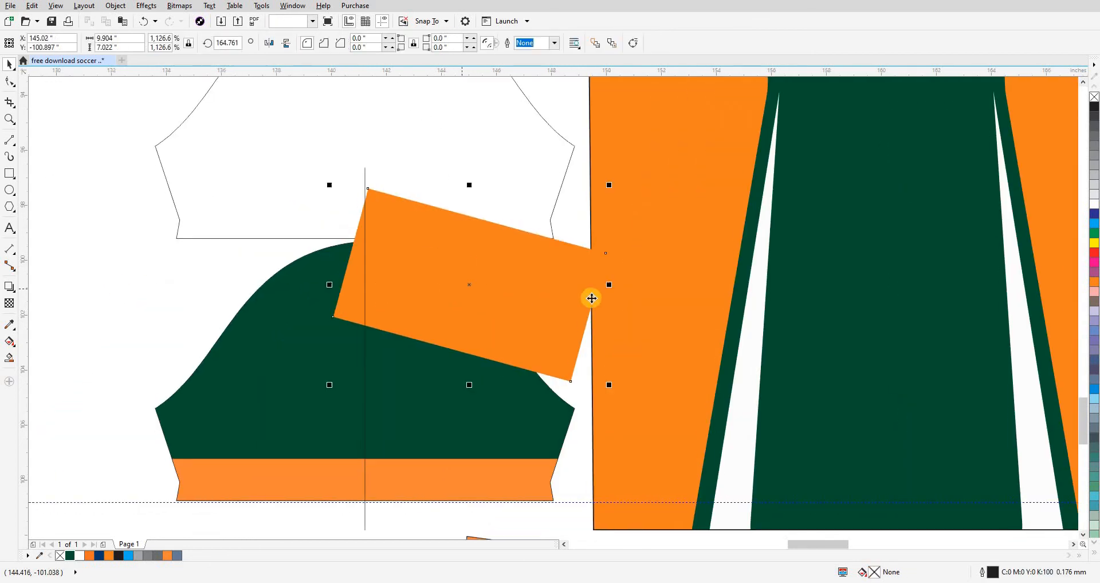
drag(611, 284, 108, 265)
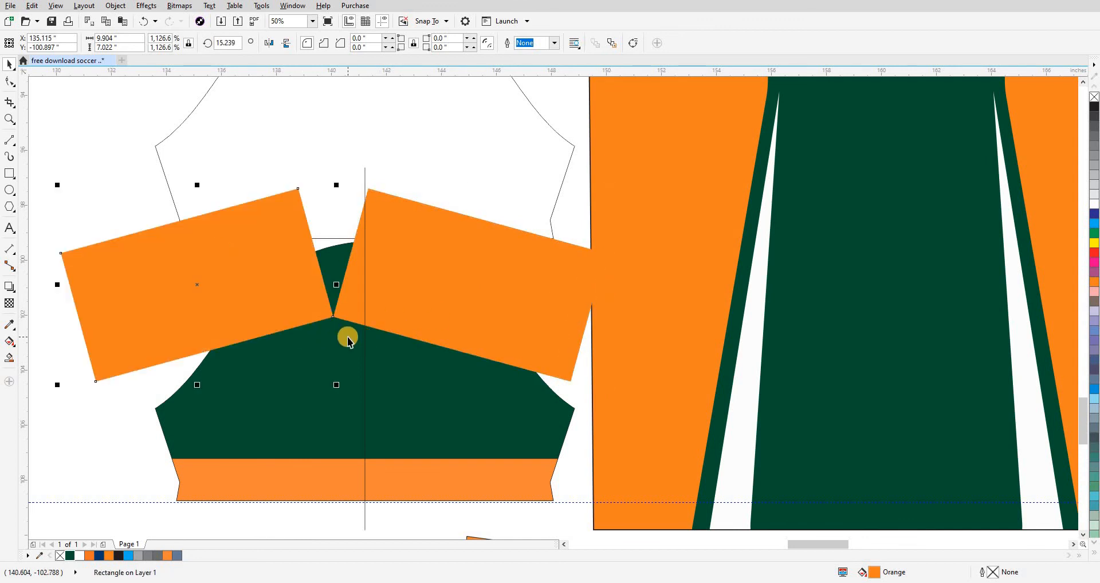
key(Delete)
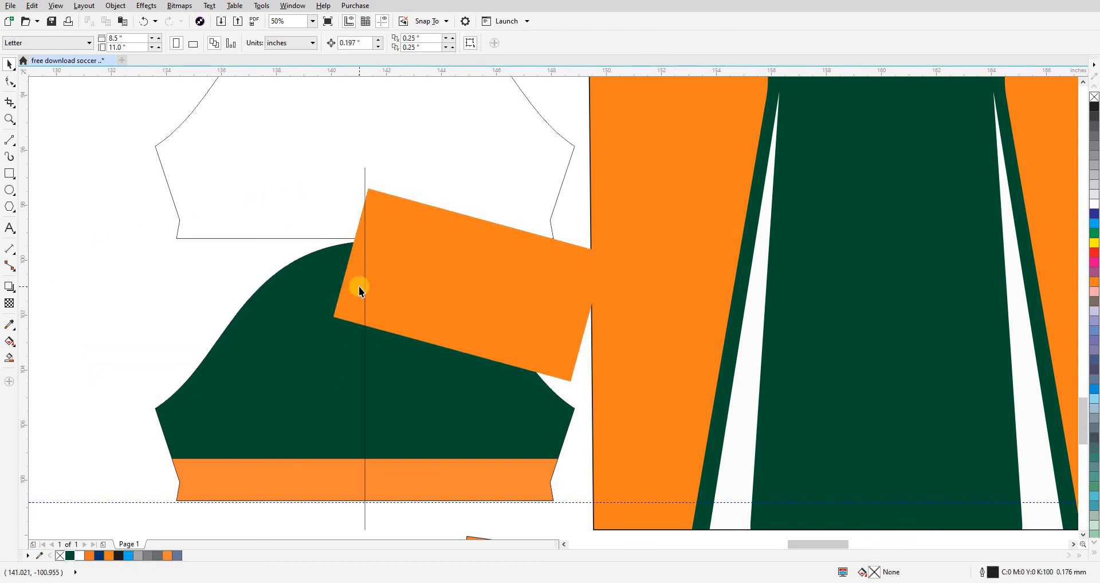
Trim the orange rectangle at the sleeve's centre line using a temporary rectangle drawn beside the line, and delete that cutter.
click(10, 173)
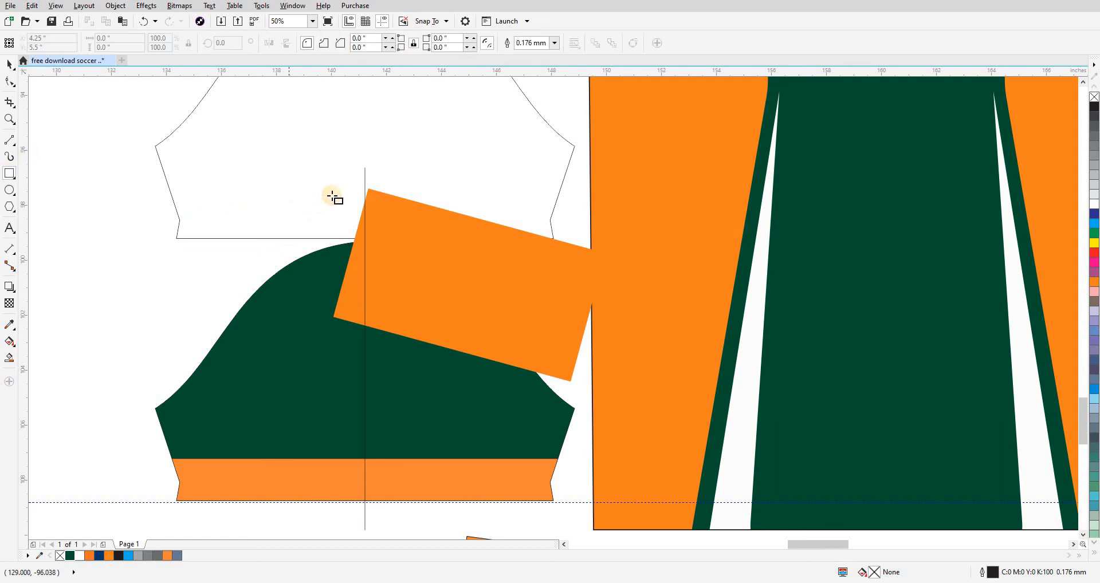
drag(367, 173, 285, 362)
key(space)
shift+click(523, 316)
key(t)
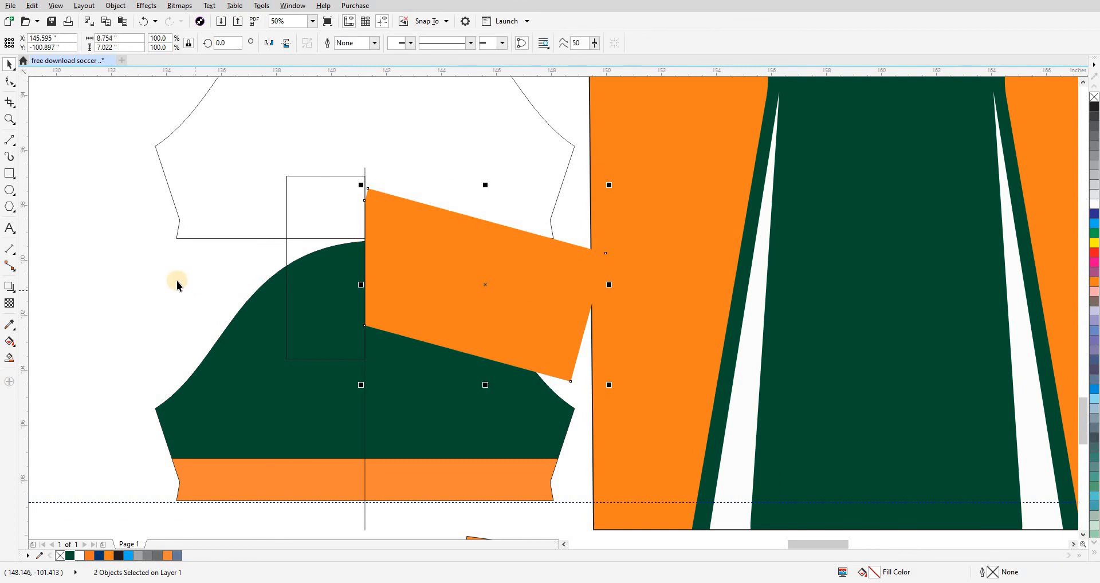
click(245, 252)
click(296, 240)
key(Delete)
Mirror a copy of the trimmed orange shape across the sleeve's centre line and combine both halves into one curve.
click(528, 297)
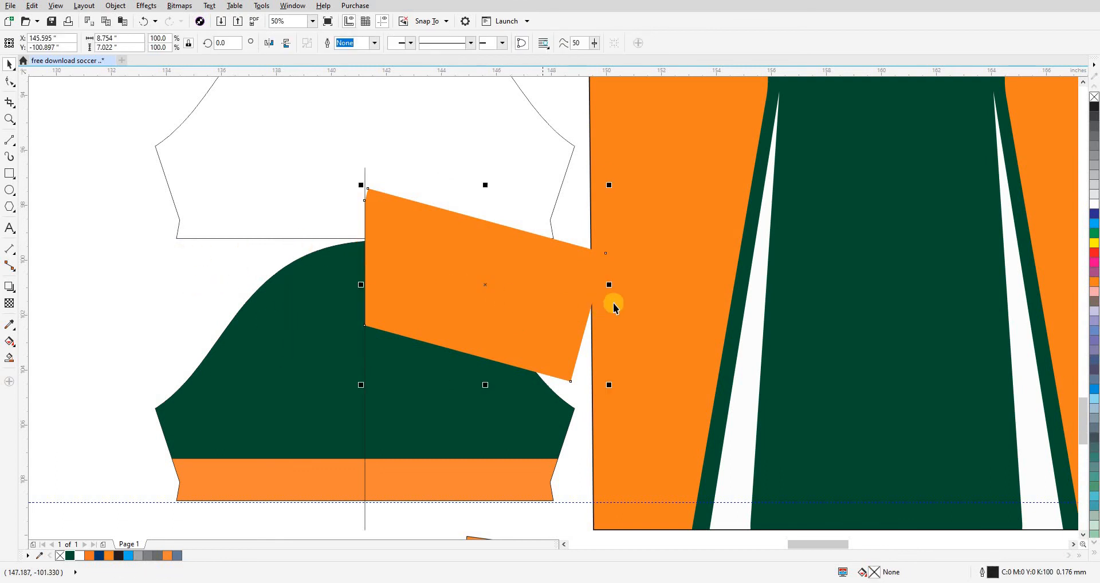
drag(609, 284, 352, 348)
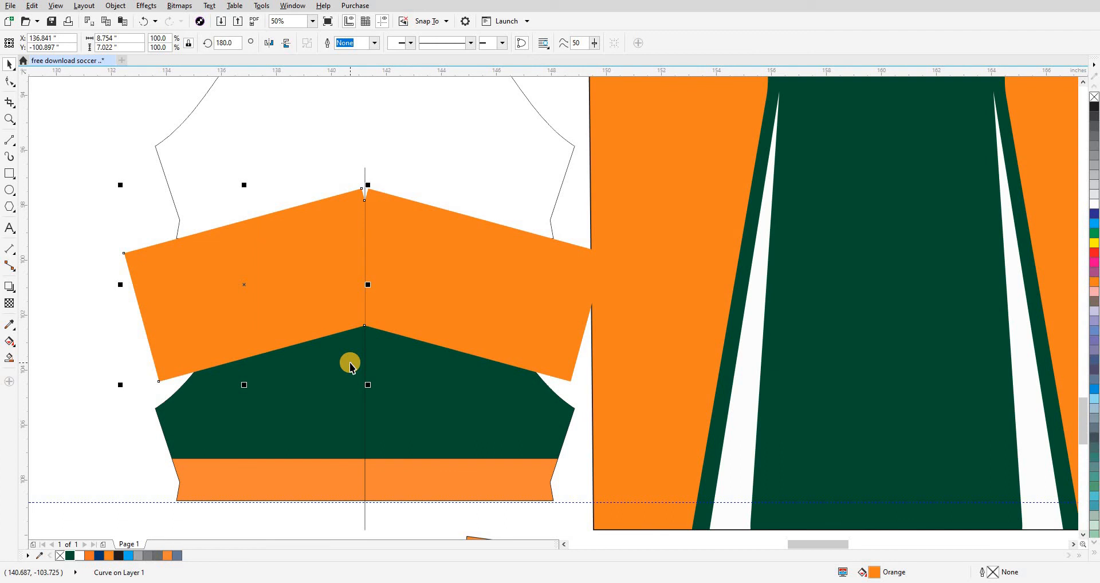
shift+click(405, 298)
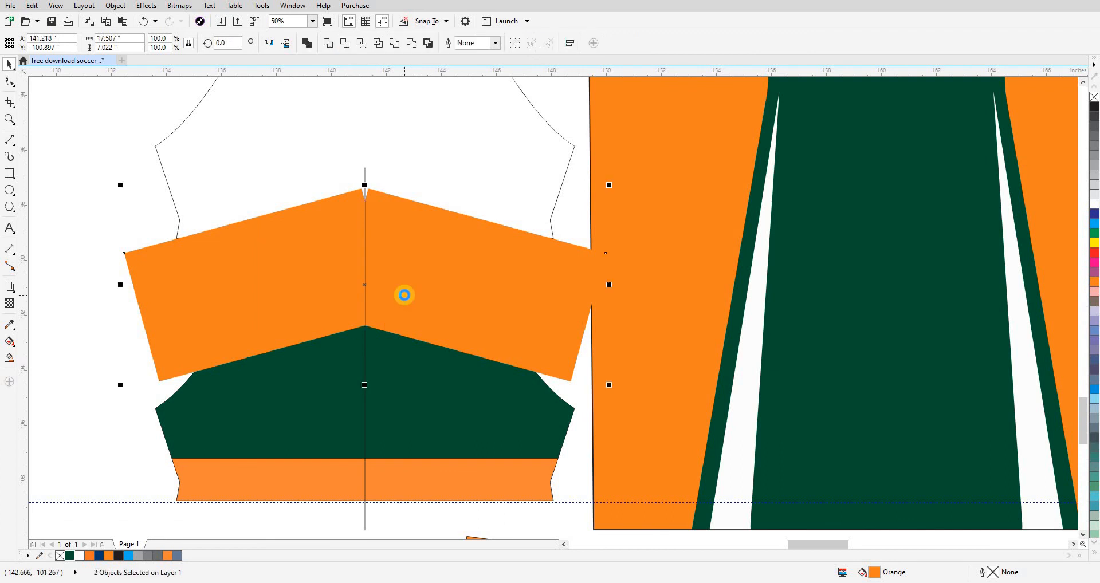
key(ctrl+l)
drag(413, 300, 411, 204)
key(ctrl+z)
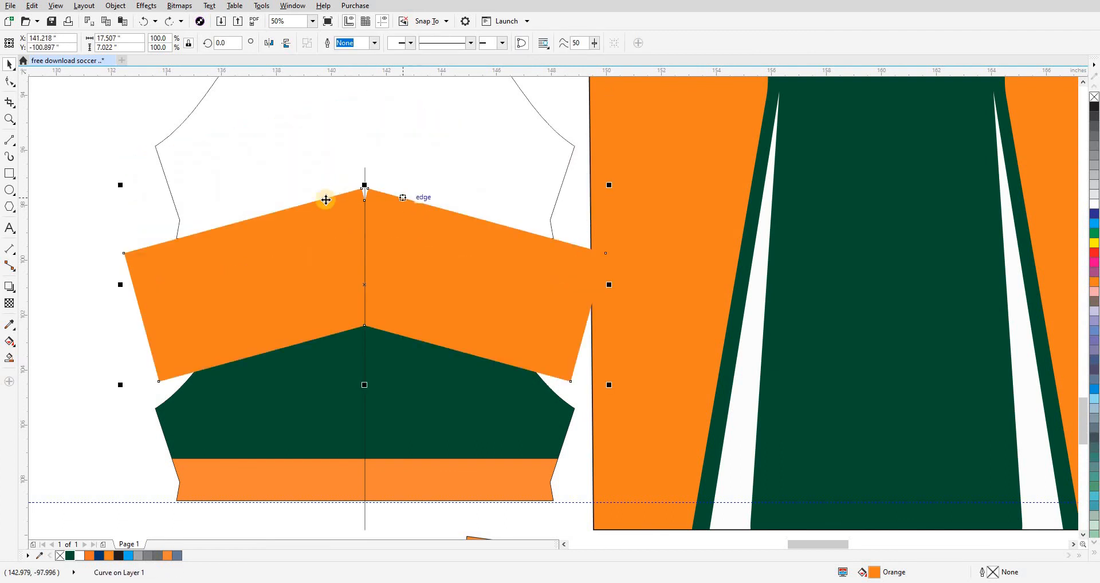
PowerClip the combined orange chevron inside the lower sleeve outline.
scroll(348, 213, up, 3)
key(shift+F9)
scroll(405, 199, down, 3)
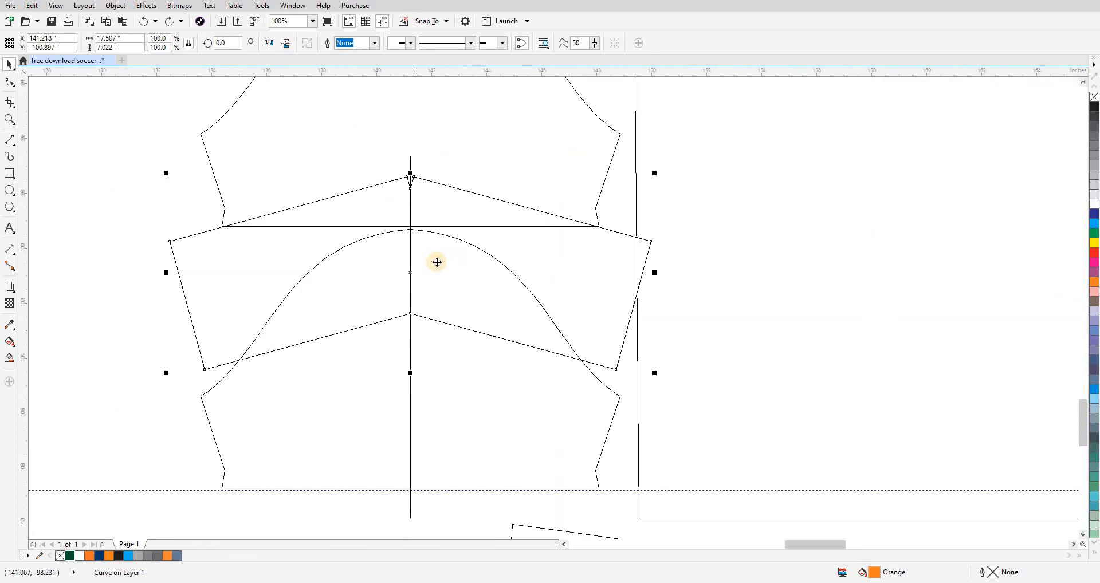
key(shift+F9)
key(alt+w)
click(456, 374)
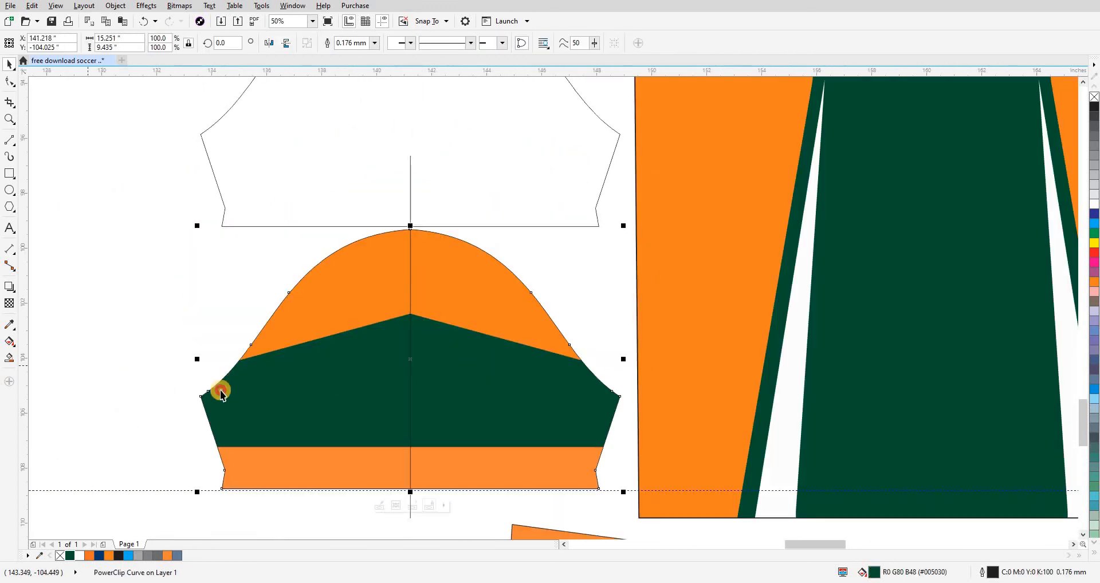
Delete the vertical centre line and the blank upper sleeve outline.
click(172, 397)
scroll(314, 395, down, 1)
click(362, 452)
key(Delete)
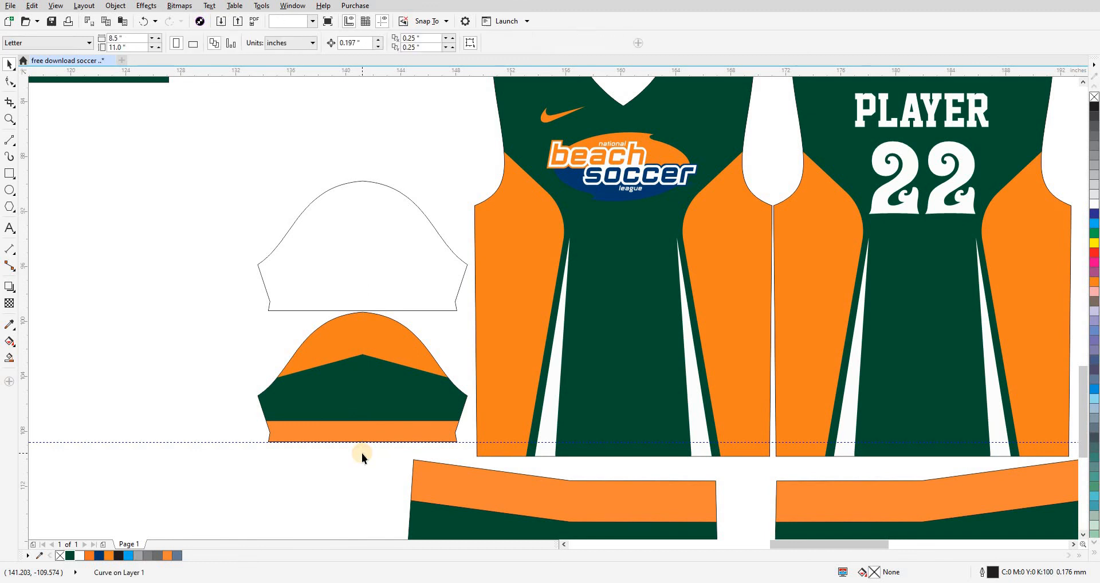
click(401, 276)
key(Delete)
Align the finished sleeve's bottom edge with the bottom of the front jersey panel.
click(394, 397)
shift+click(515, 421)
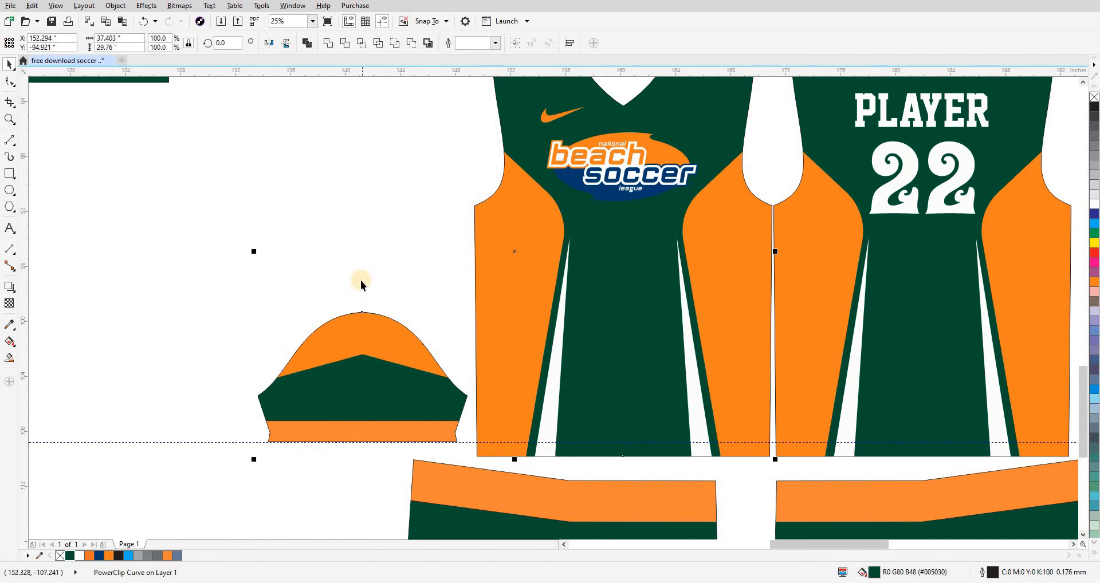
key(b)
click(360, 281)
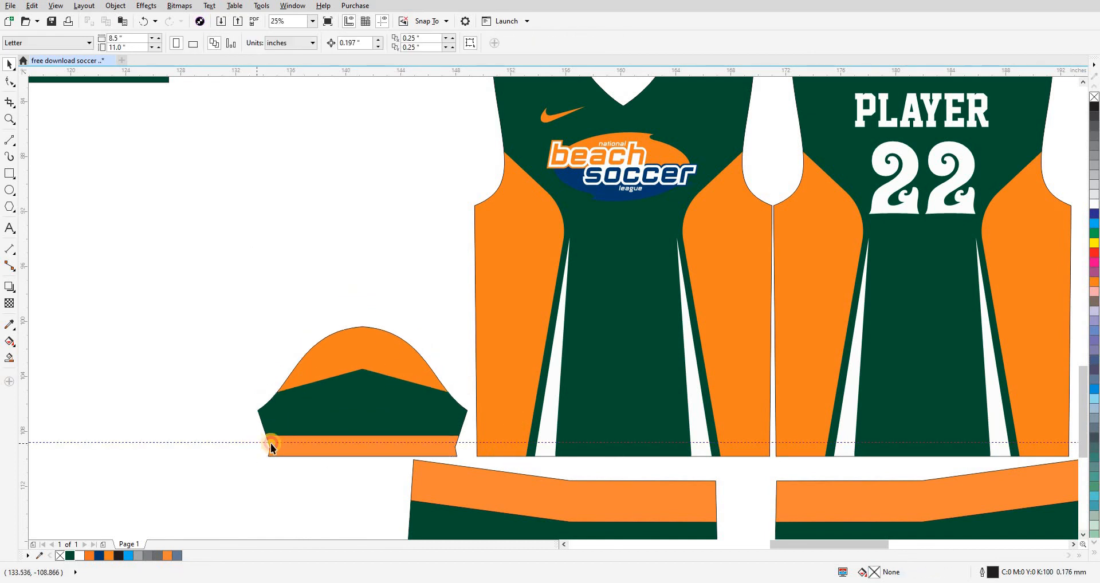
Move the finished sleeve slightly closer to the front panel and place a duplicate directly above it.
click(367, 445)
scroll(423, 445, up, 3)
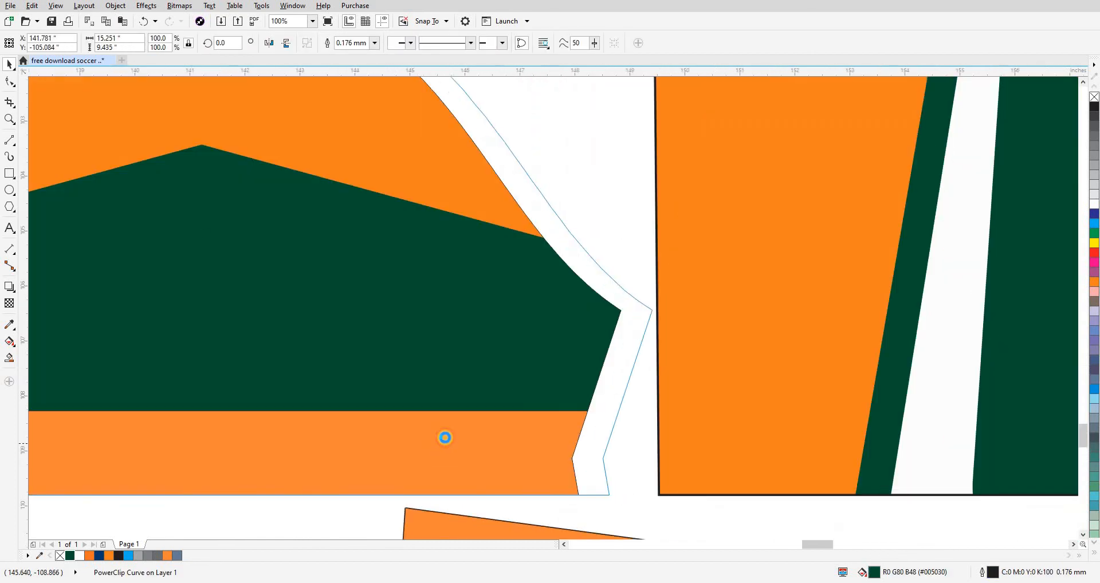
scroll(445, 442, down, 2)
drag(436, 451, 427, 320)
click(255, 351)
scroll(255, 351, down, 2)
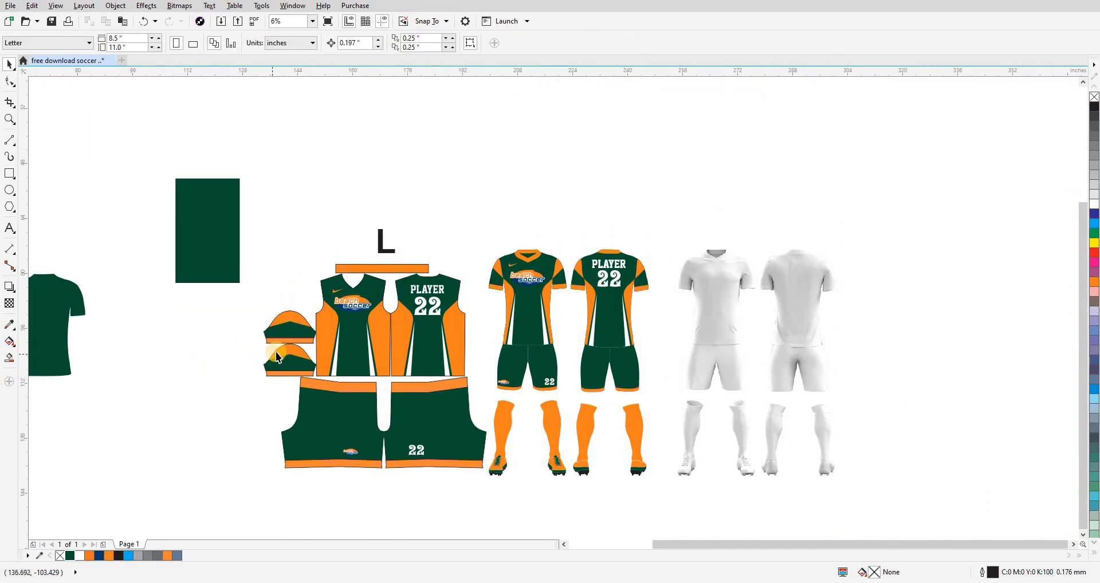
Delete the leftover dark green rectangle and the dark green T-shirt shape beside the pattern.
key(F2)
drag(223, 196, 725, 503)
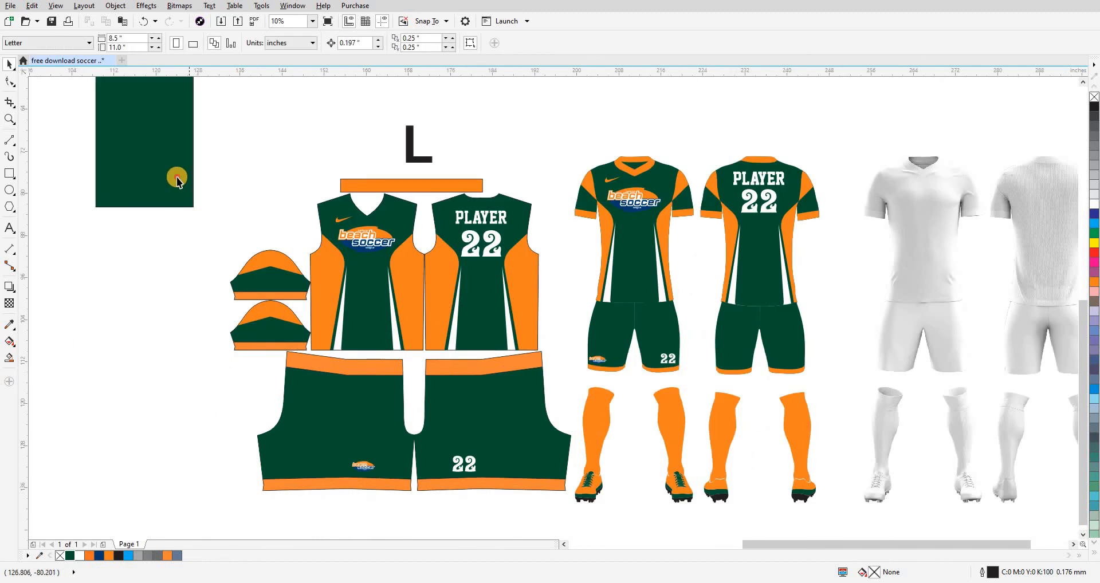
click(176, 177)
key(Delete)
scroll(459, 291, down, 2)
drag(271, 241, 360, 334)
key(Delete)
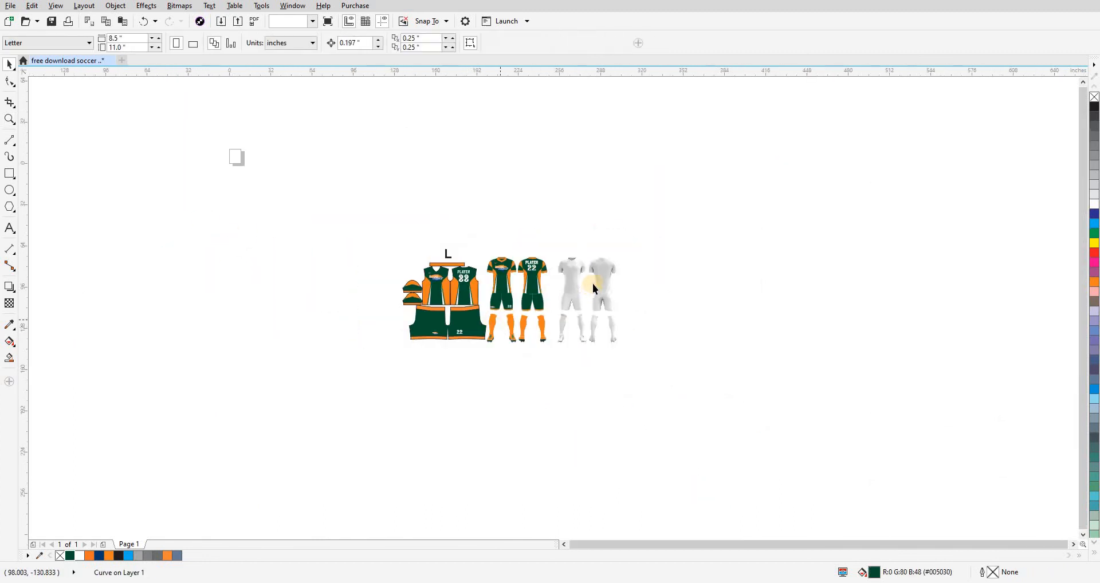
Set the nudge distance to 55 inches and nudge the white front and back mockups left onto the coloured kits.
click(577, 277)
text(55)
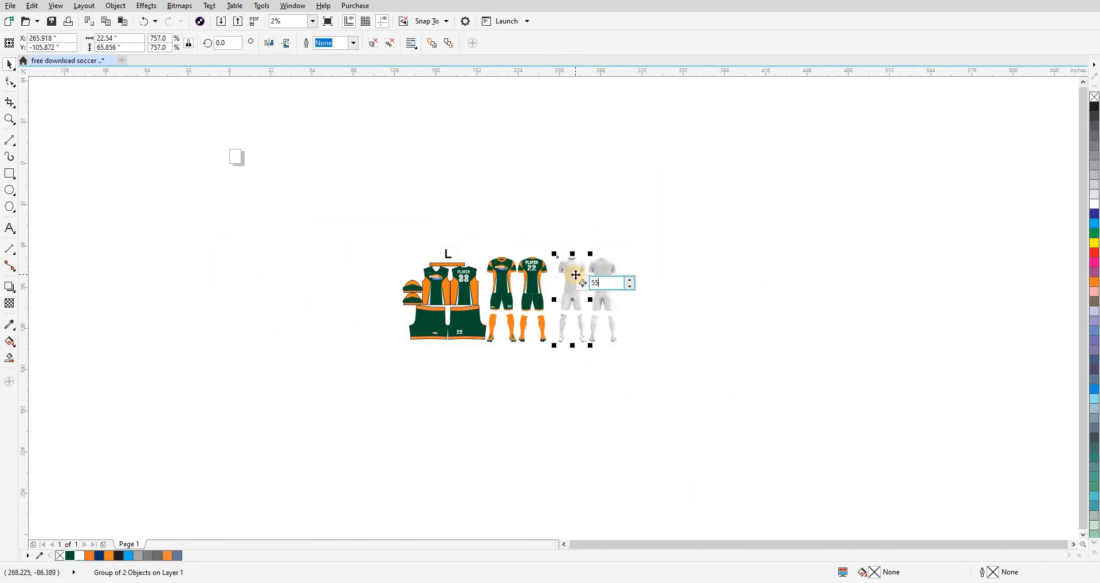
key(Return)
key(Left)
click(601, 280)
key(Left)
key(Escape)
key(F2)
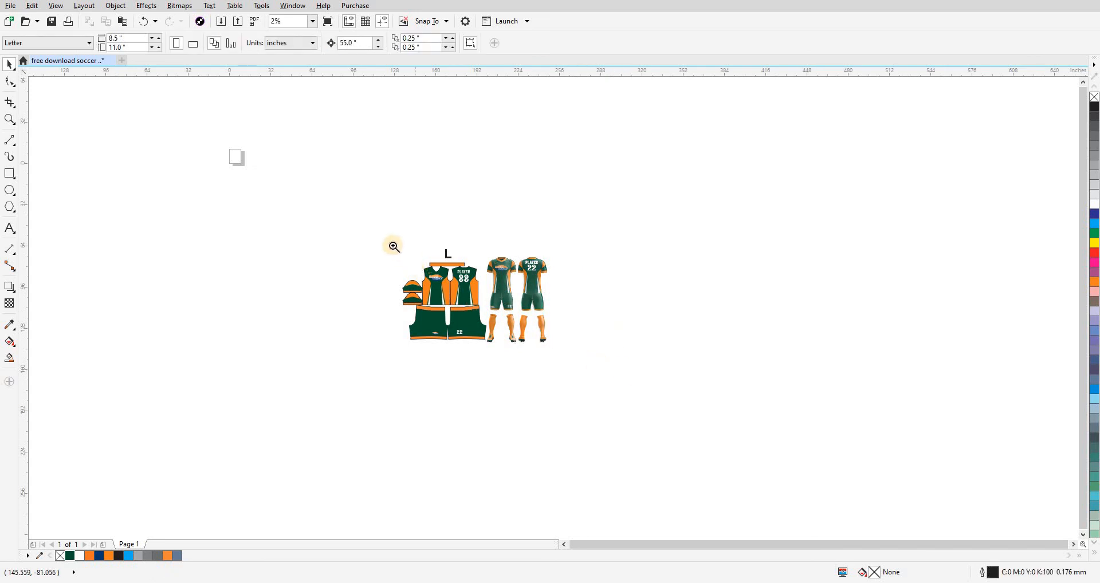
drag(395, 246, 584, 363)
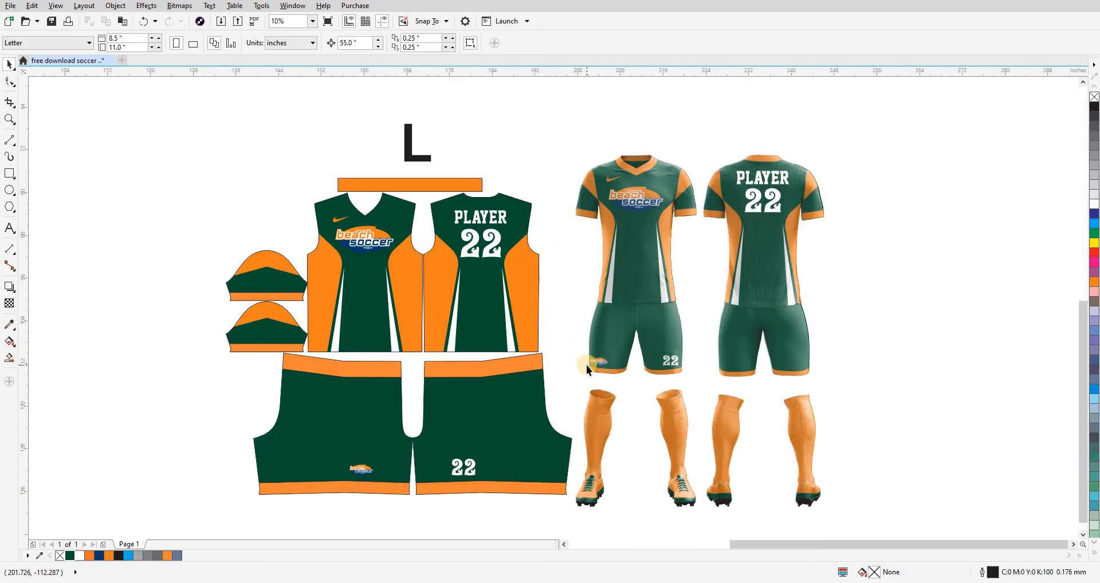